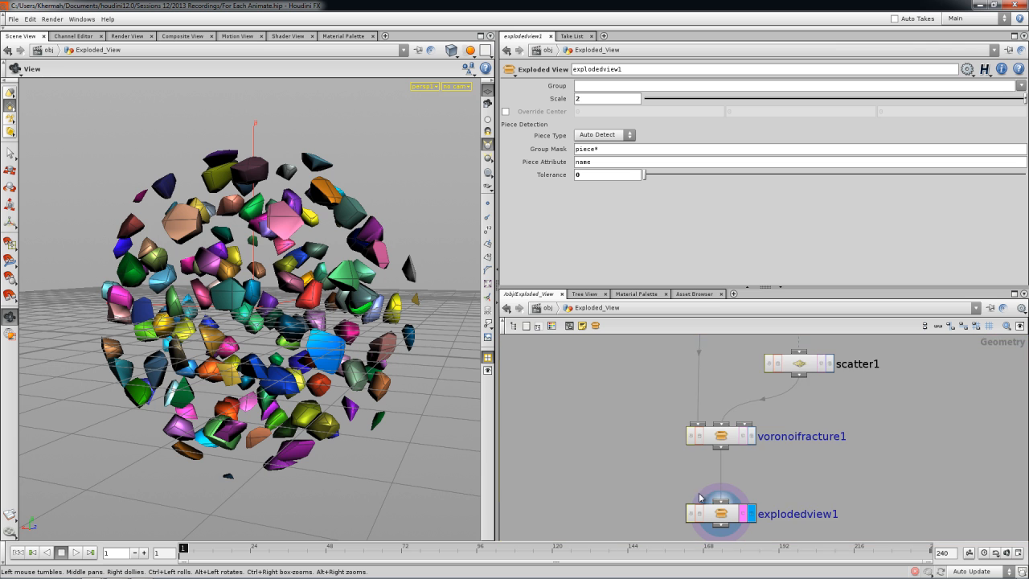
Set the explodedview1 node's scale to 2.04 and view the separated sphere pieces from another angle
scroll(682, 438, "down", 3)
scroll(655, 470, "up", 1)
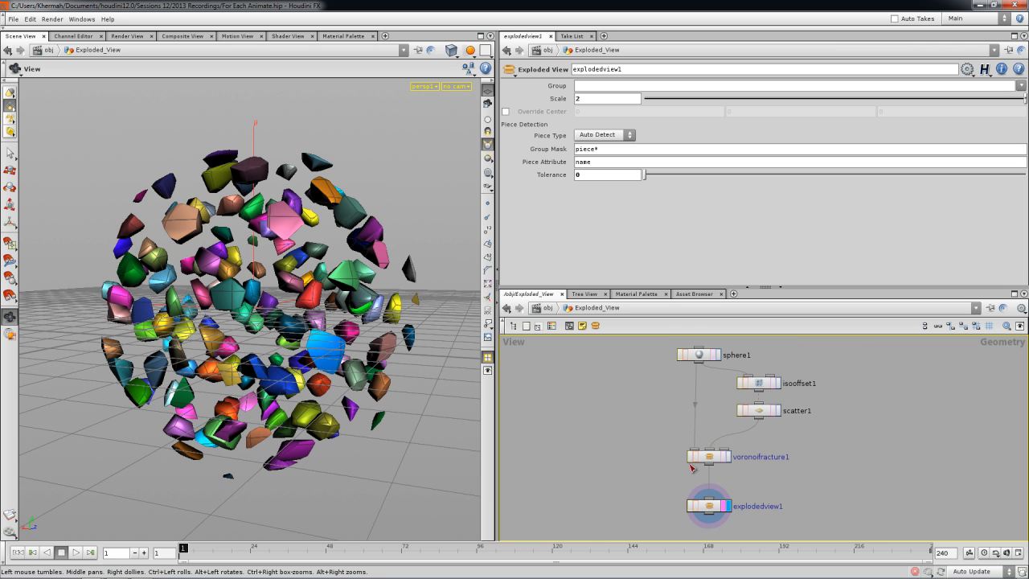
left_click(710, 458)
left_click(708, 505)
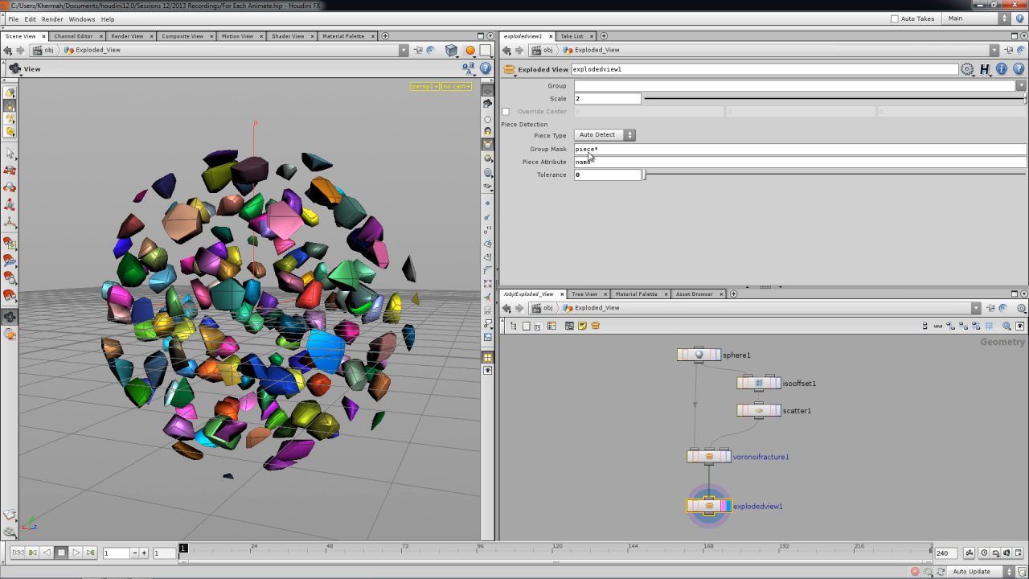
mouse_move(583, 99)
middle_mouse_down()
mouse_move(545, 118)
mouse_move(614, 116)
middle_mouse_up()
left_click_drag(344, 362, 386, 287)
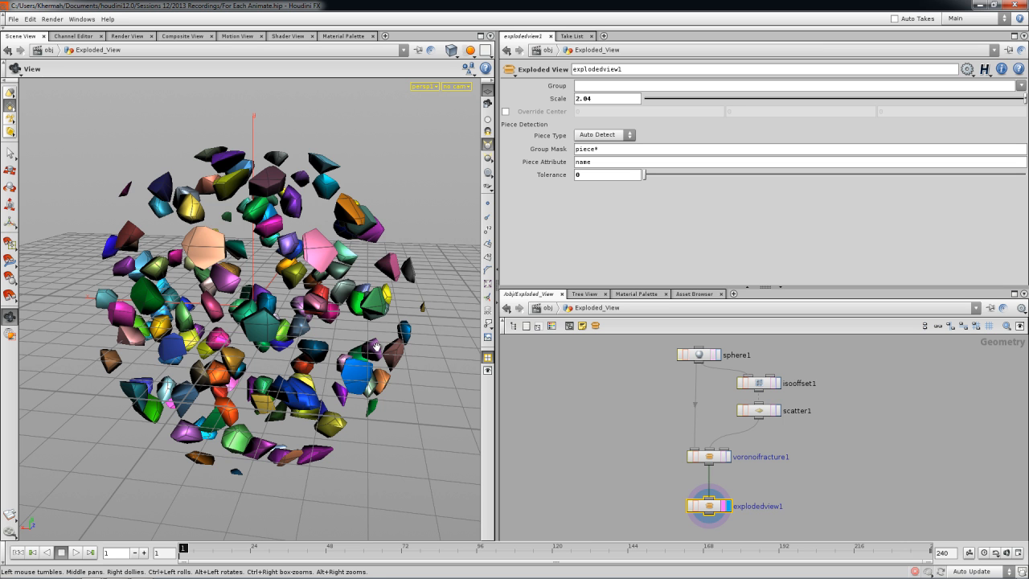
Extract the contents of the explodedview1 asset into the Exploded_View network
right_click_drag(660, 494, 694, 495)
middle_click_drag(693, 495, 644, 435)
right_click_drag(644, 434, 705, 453)
middle_click_drag(711, 417, 670, 385)
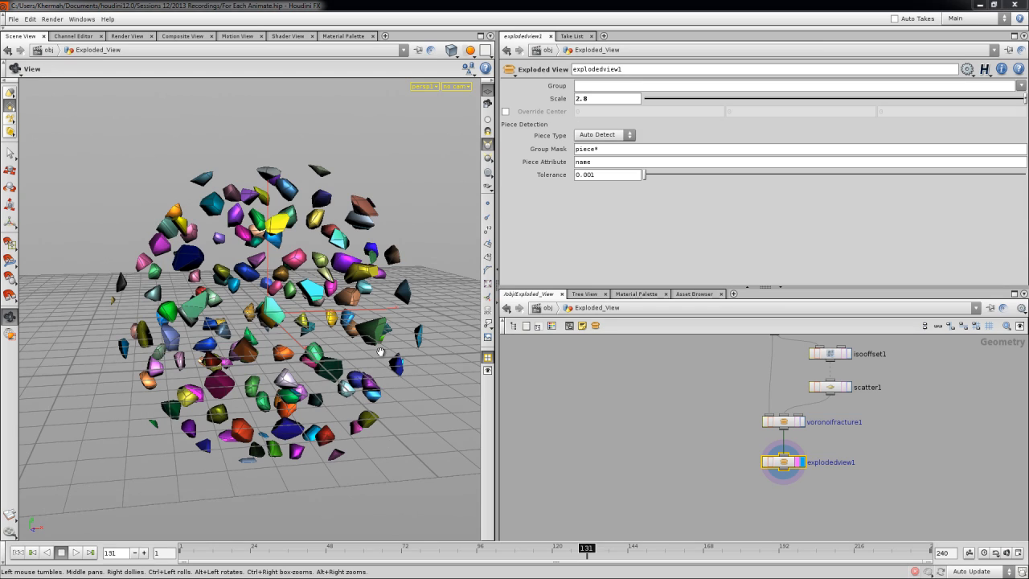
left_click_drag(273, 325, 309, 322)
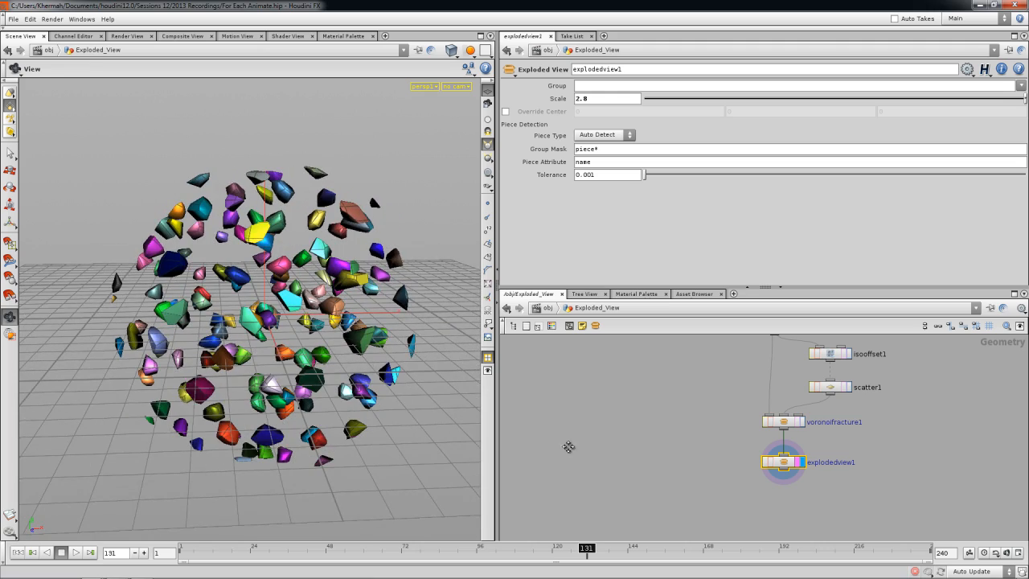
scroll(611, 442, "up", 5)
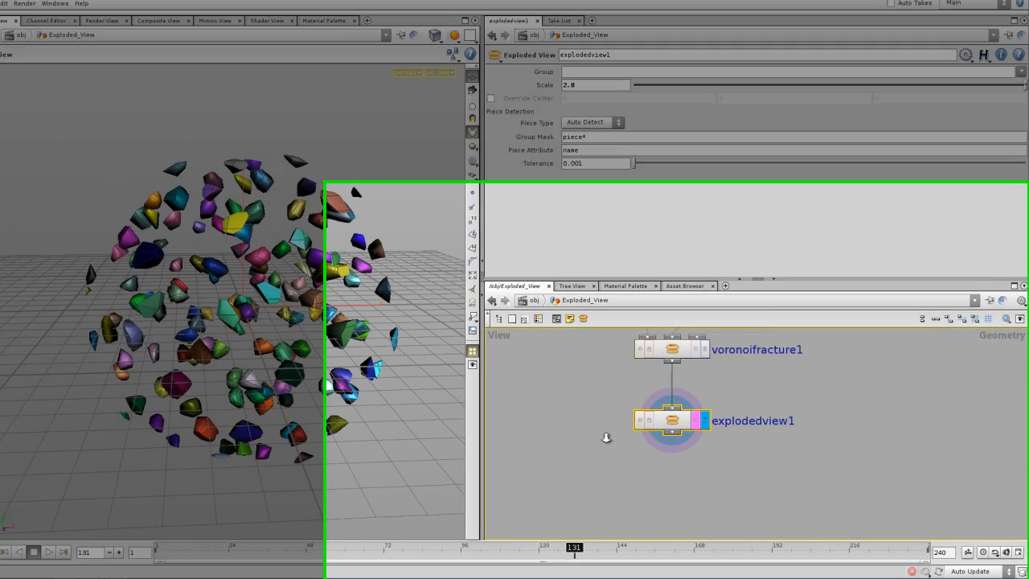
scroll(606, 437, "up", 2)
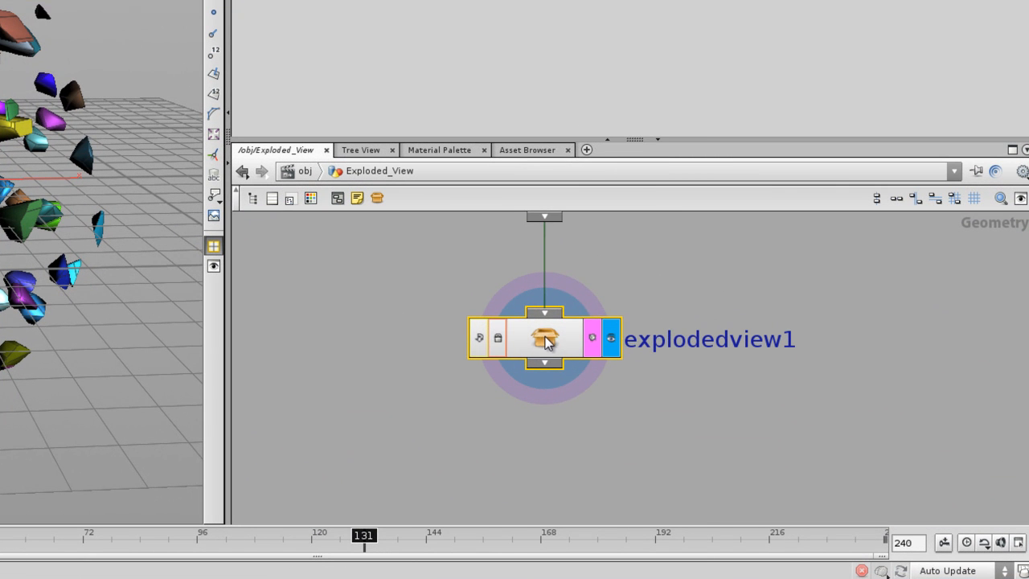
right_click(546, 342)
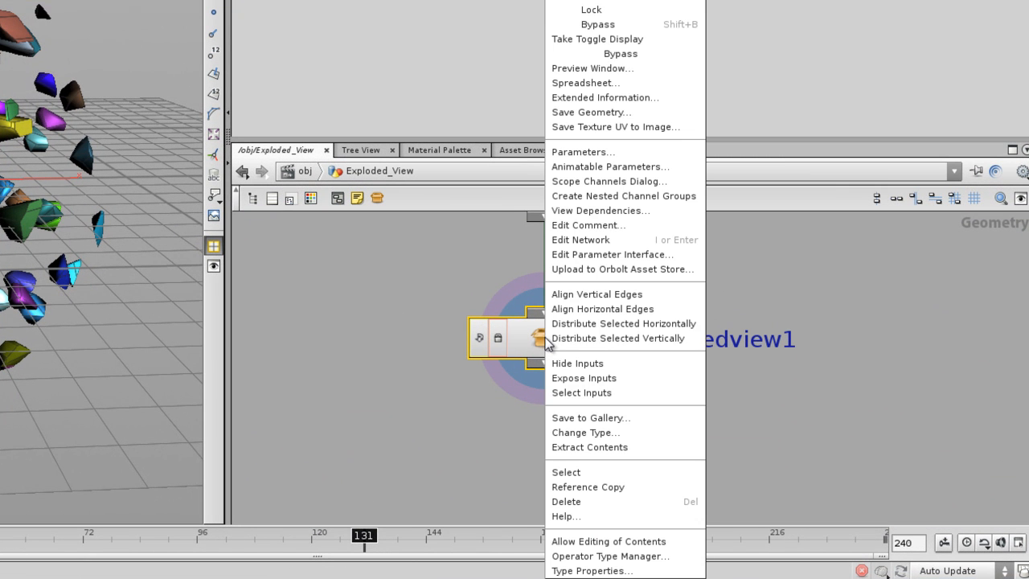
left_click(595, 447)
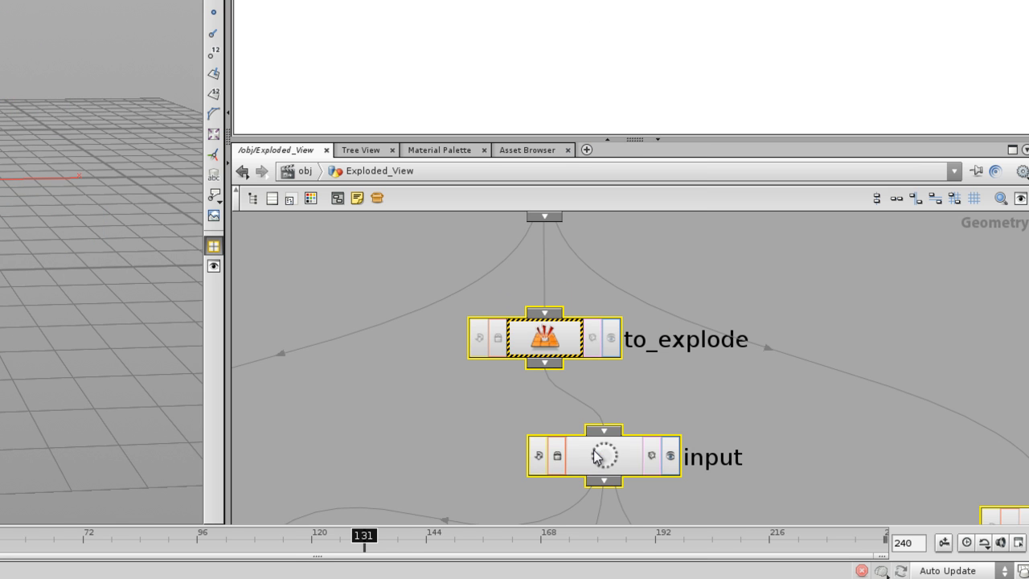
Deselect the extracted nodes and tidy the branch, spacing out to_ignore and placing foreach_attribute1 directly under connectivity1
scroll(675, 378, "down", 5)
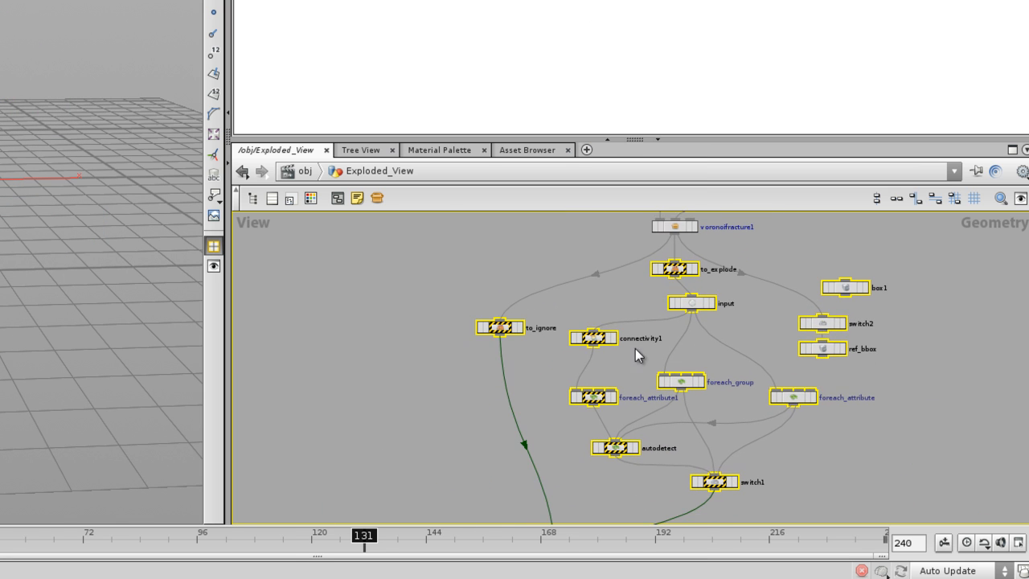
left_click(529, 353)
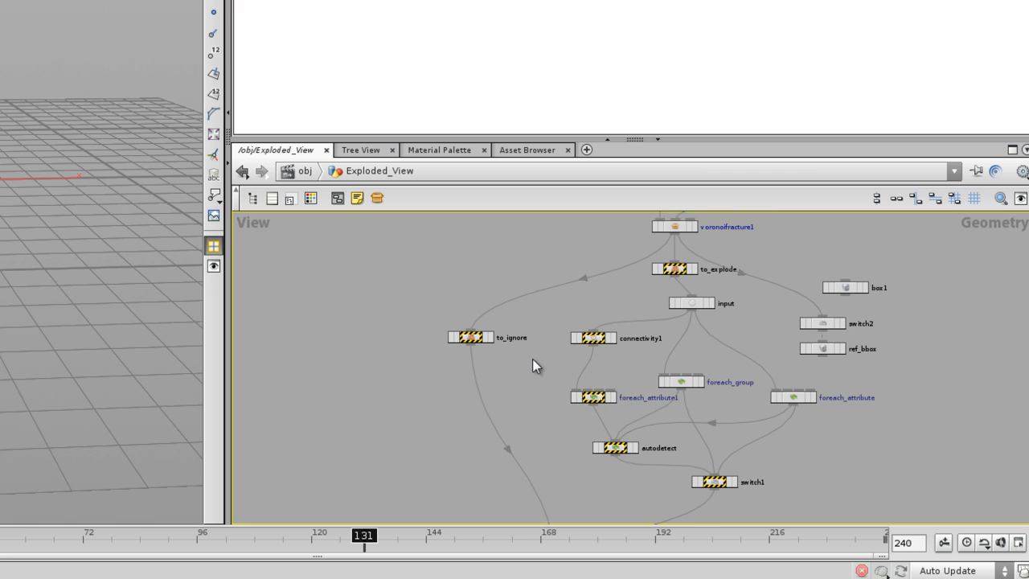
left_click(574, 331)
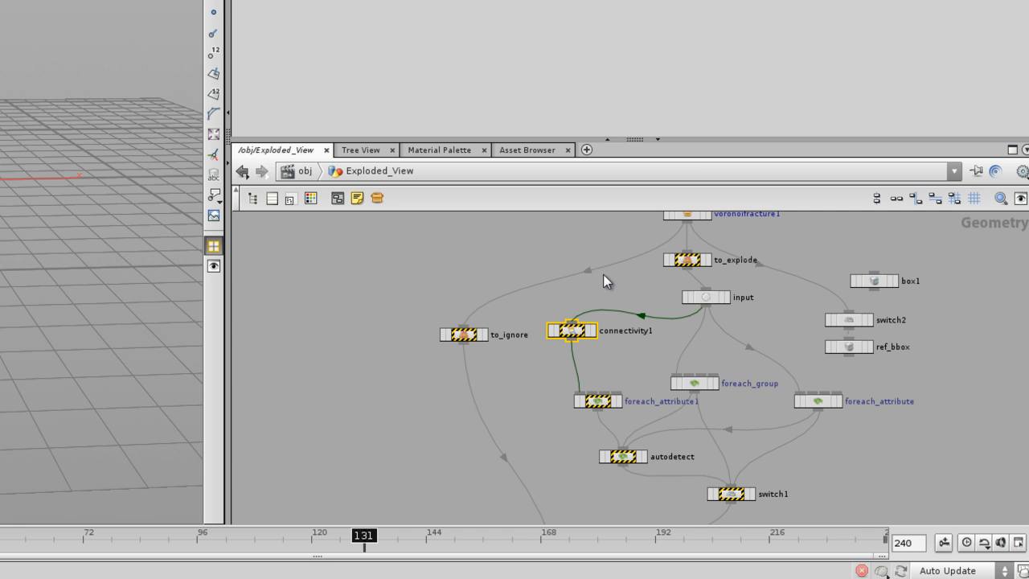
middle_click_drag(561, 403, 557, 379)
left_click_drag(591, 380, 565, 362)
left_click(565, 361)
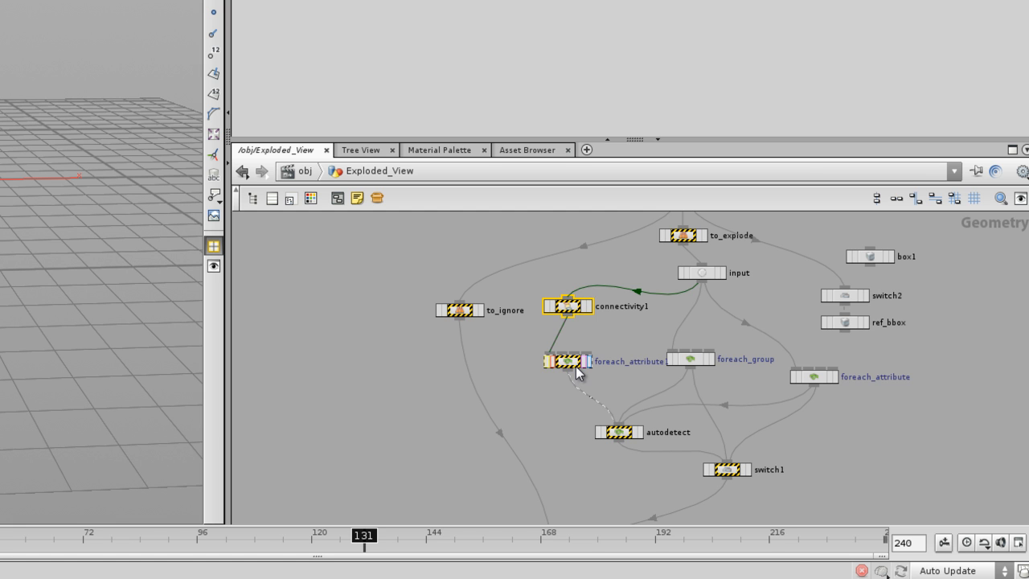
Examine the foreach_group and foreach_attribute nodes and follow the network down through switch1 to merge1
scroll(653, 380, "up", 3)
right_click_drag(653, 380, 669, 383)
middle_click_drag(644, 380, 535, 368)
left_click(641, 353)
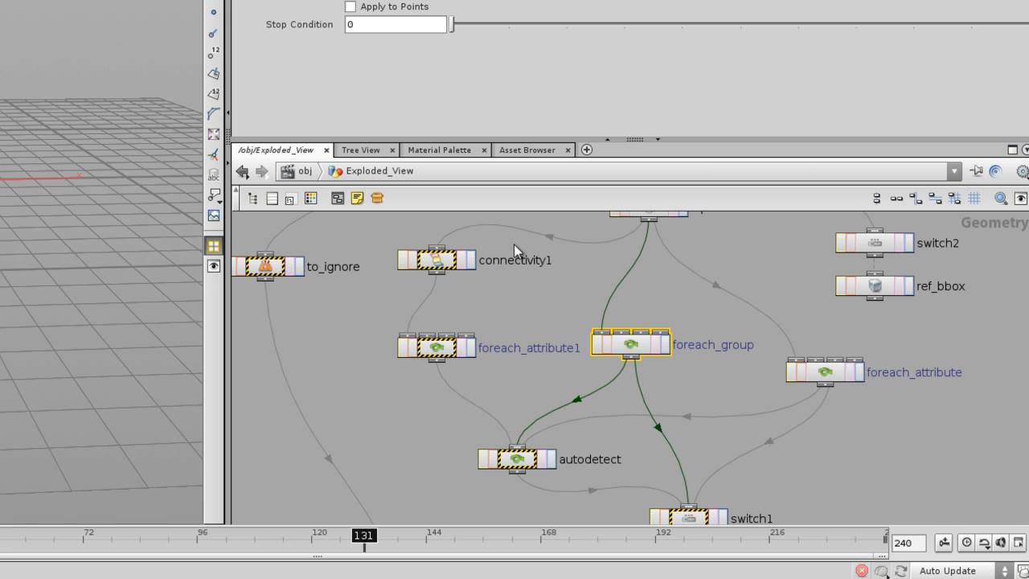
middle_click_drag(662, 347, 588, 311)
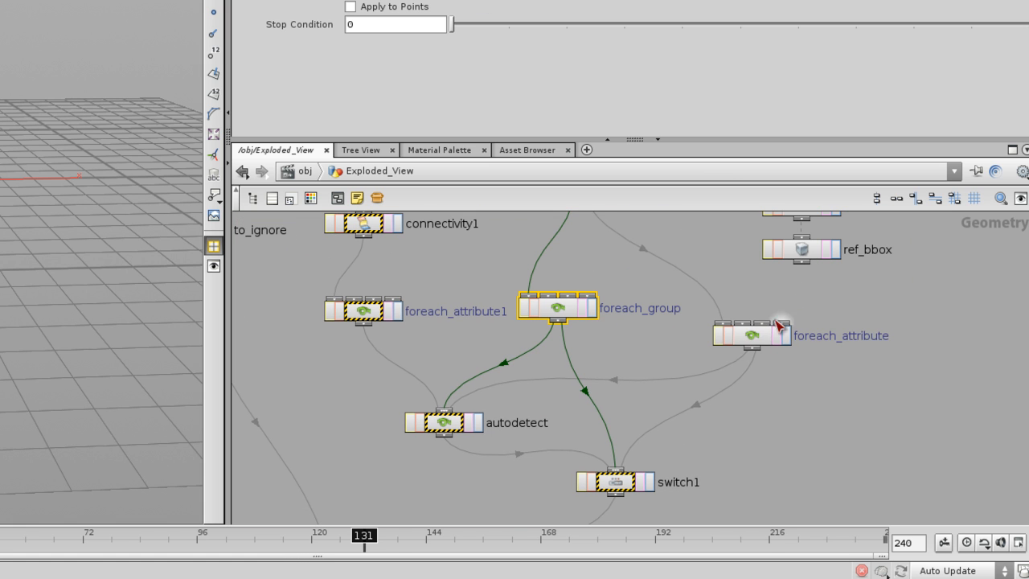
left_click_drag(772, 341, 816, 337)
left_click(684, 336)
middle_click_drag(686, 340, 711, 294)
middle_click_drag(553, 482, 684, 299)
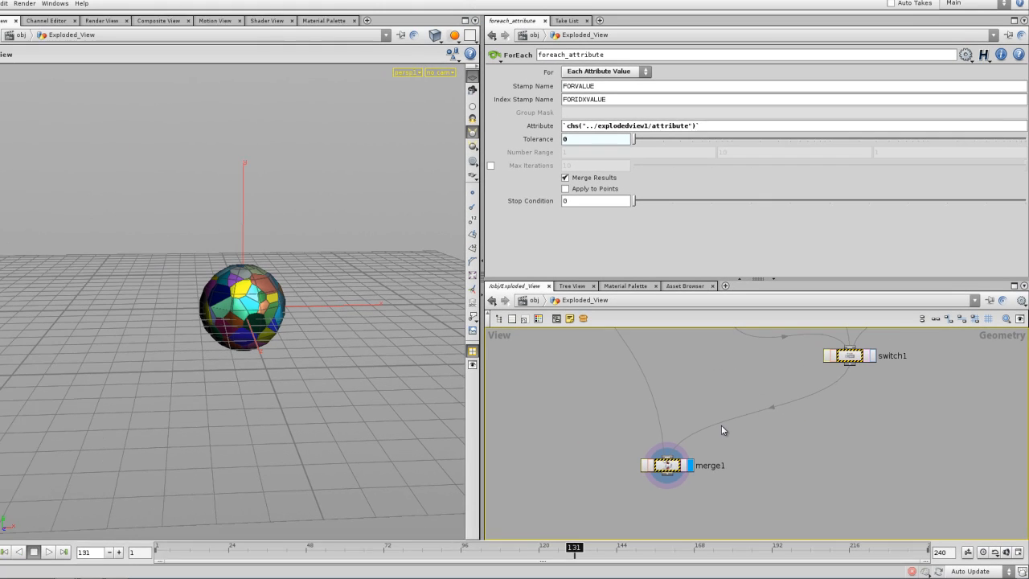
scroll(740, 411, "down", 5)
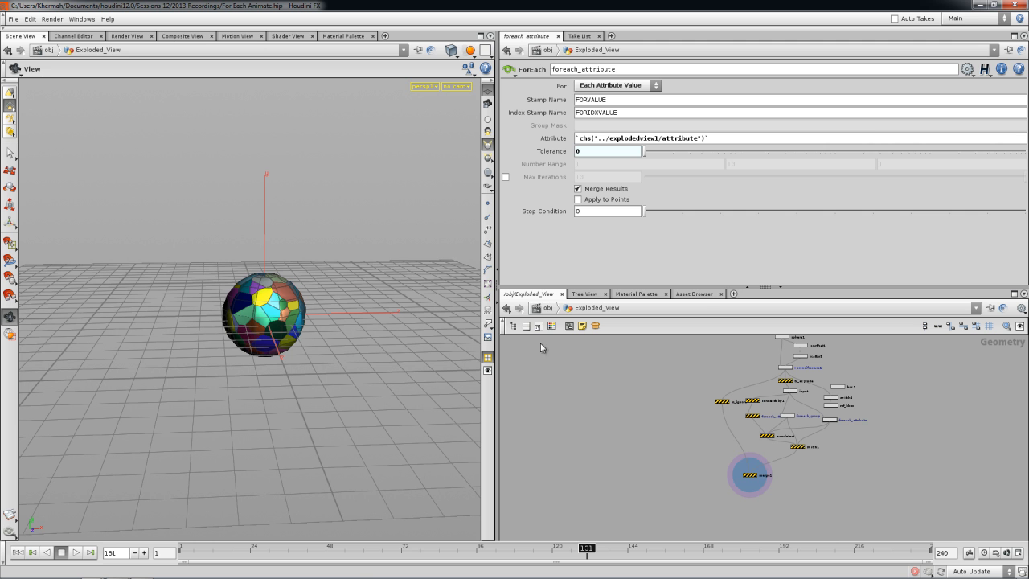
Enter the Exploded_View_Graphics object's network and add a Font node
left_click(547, 309)
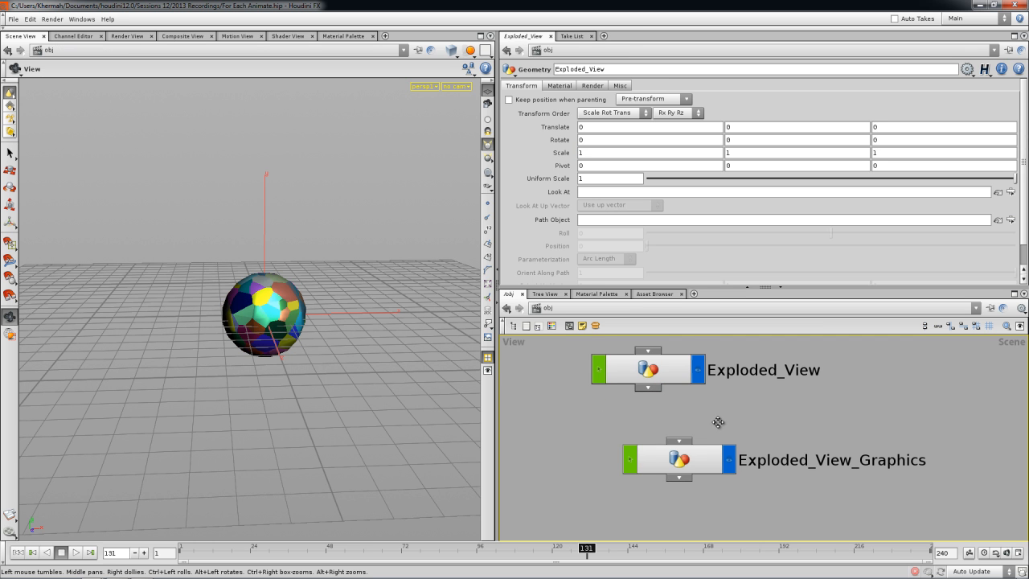
double_click(698, 452)
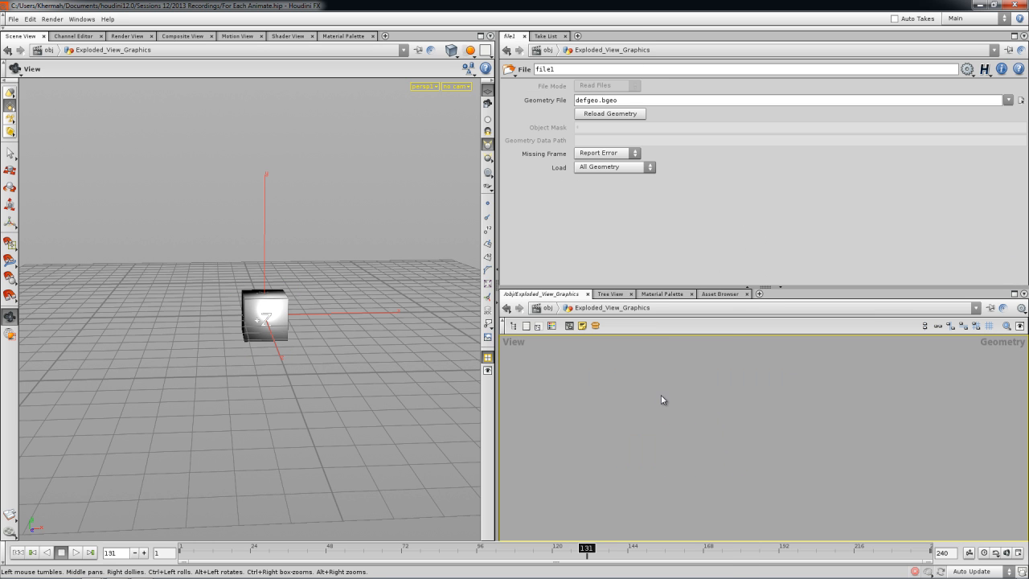
key("Tab")
type("fo")
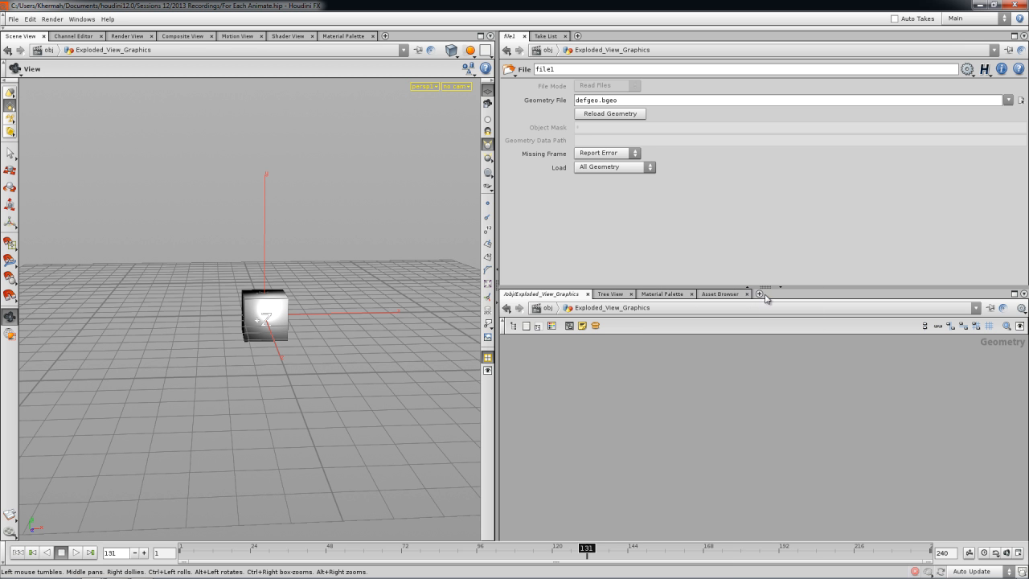
left_click(763, 292)
left_click(760, 402)
left_click(759, 402)
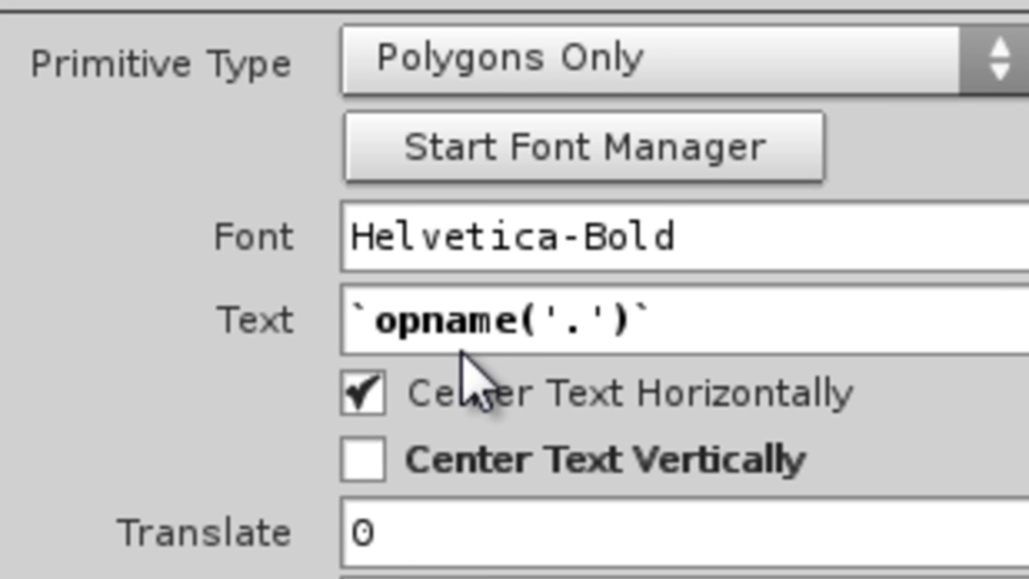
Review the Font node's opname text expression and rename the node YO_UTUI
left_click_drag(738, 323, 202, 384)
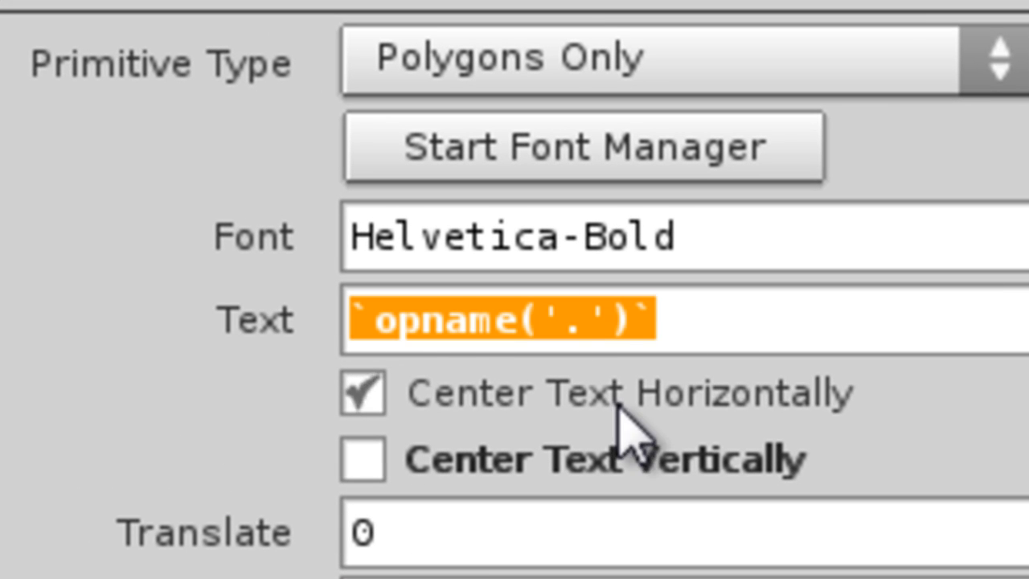
left_click(839, 399)
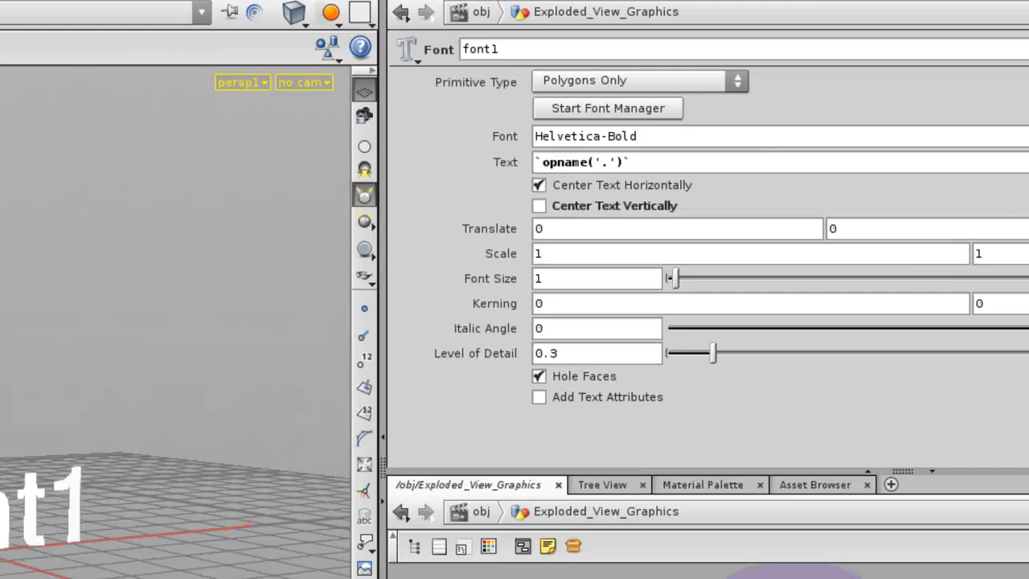
type("YO_UTUI")
key("Return")
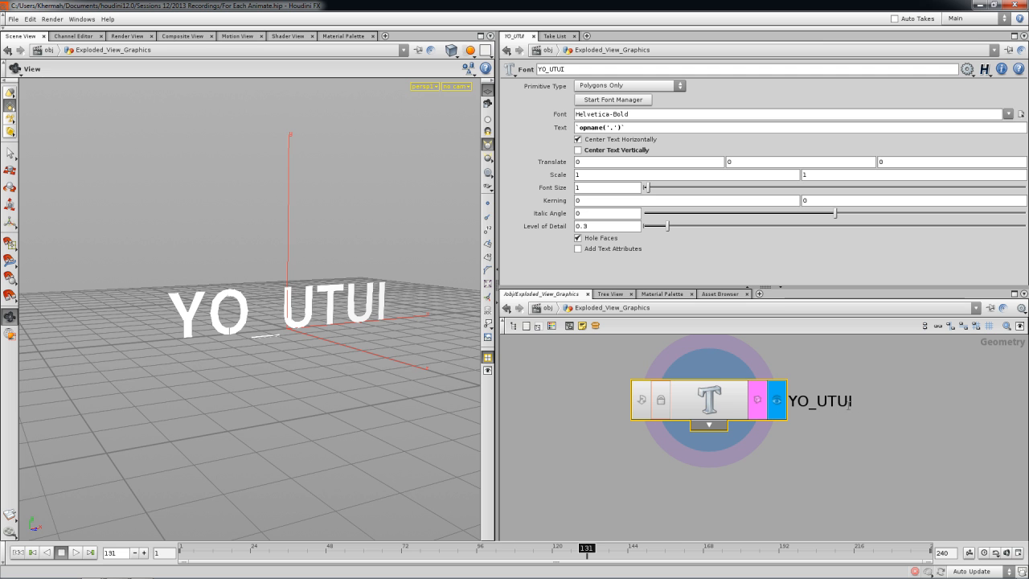
Correct the Font node's name to YOUTUBE, fixing the ending and removing the underscore
double_click(855, 402)
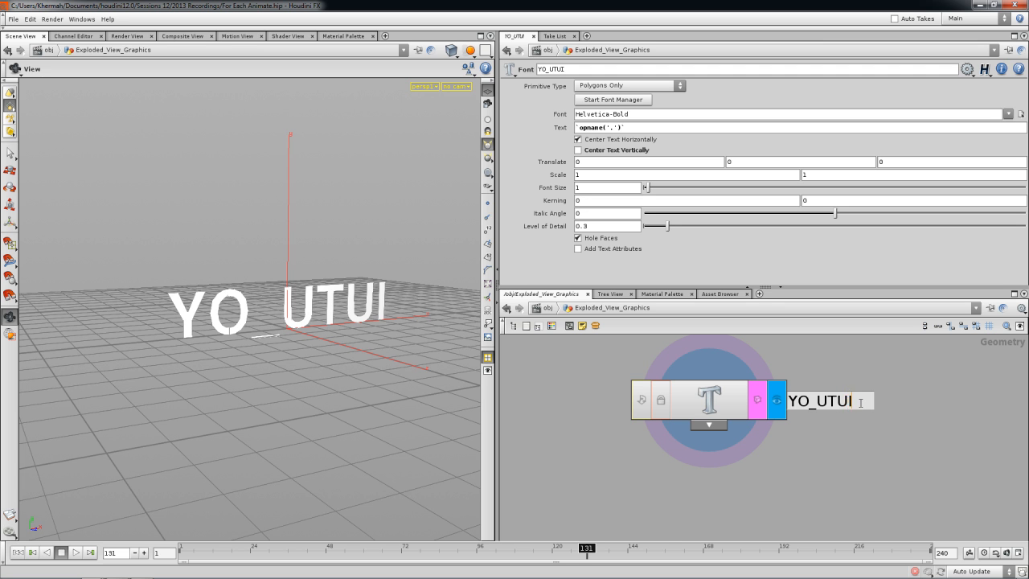
left_click(860, 403)
key("BackSpace")
type("BE")
key("Return")
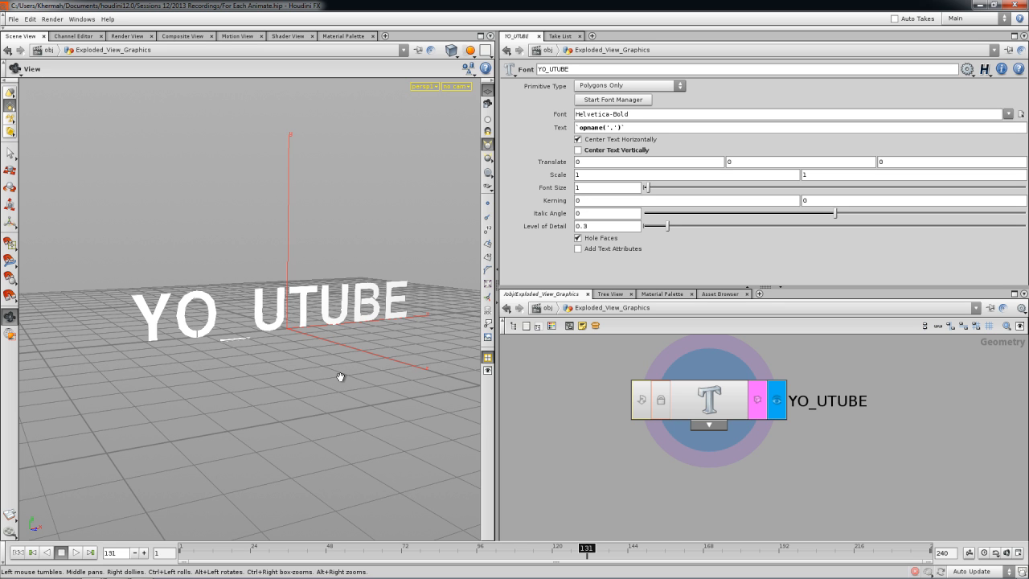
double_click(800, 412)
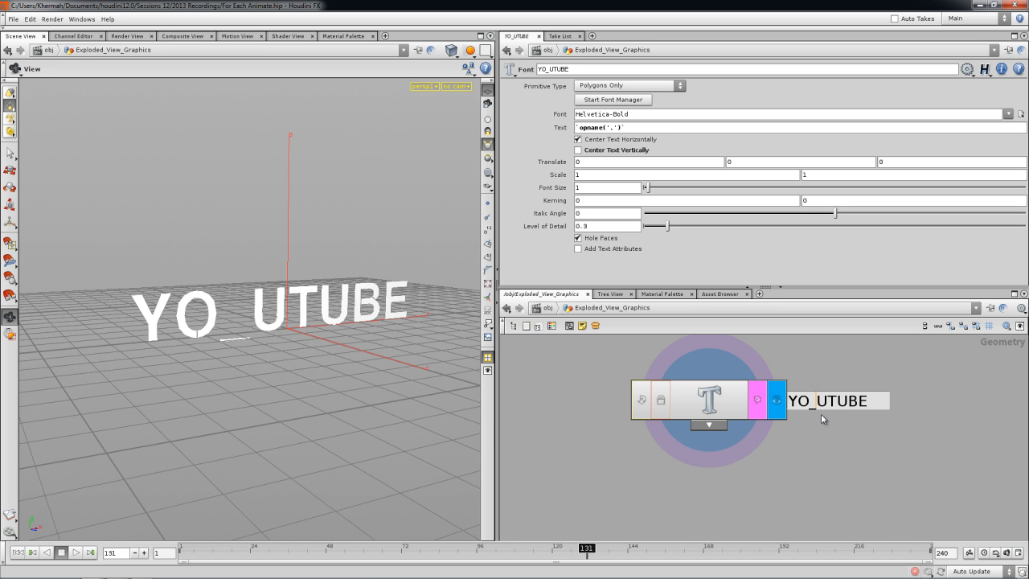
left_click(821, 414)
key("BackSpace")
key("Return")
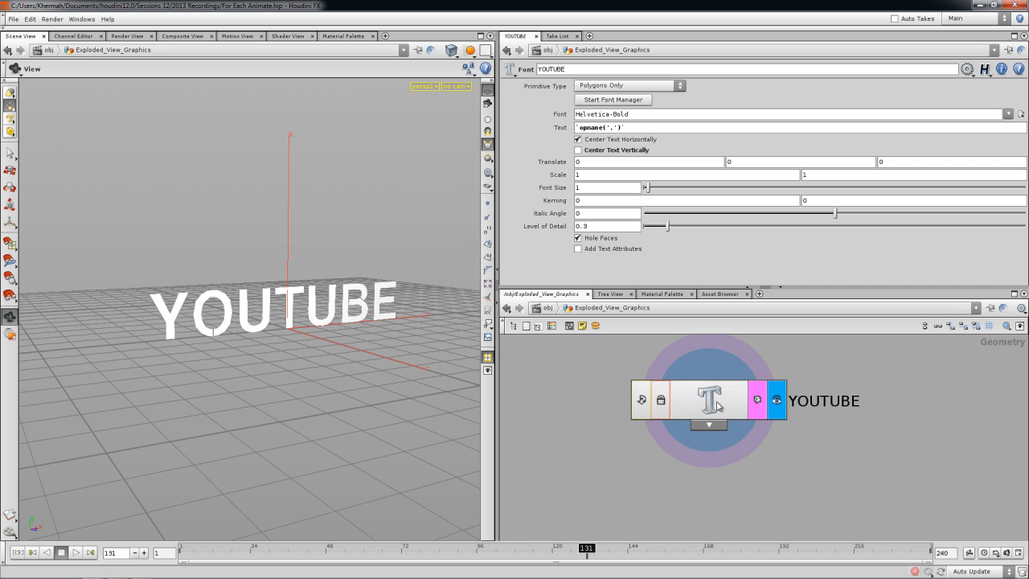
Replace the YOUTUBE Font node's text expression with DJ BRING IT BACK and inspect the lettering
left_click(733, 406)
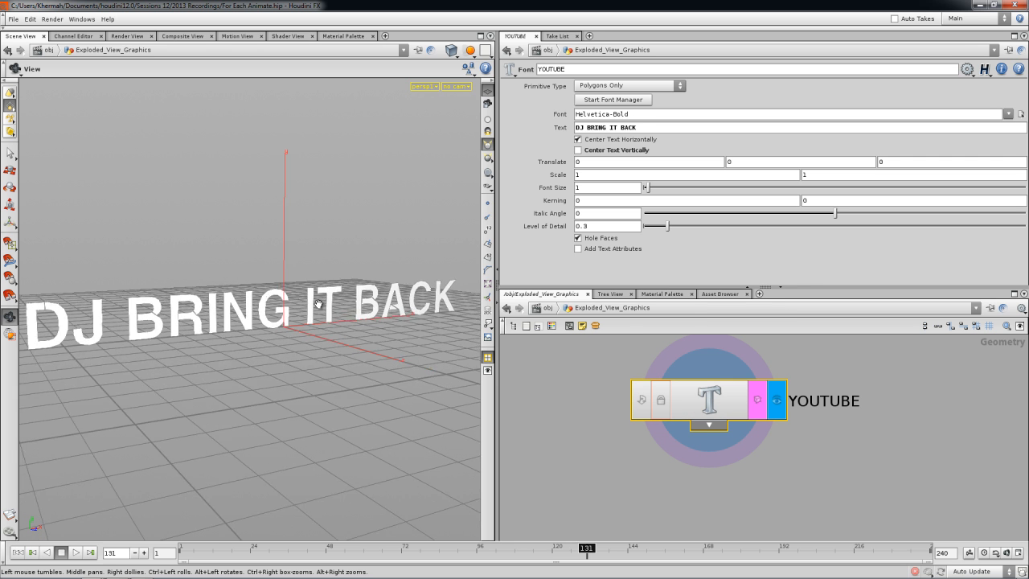
left_click_drag(265, 316, 410, 373)
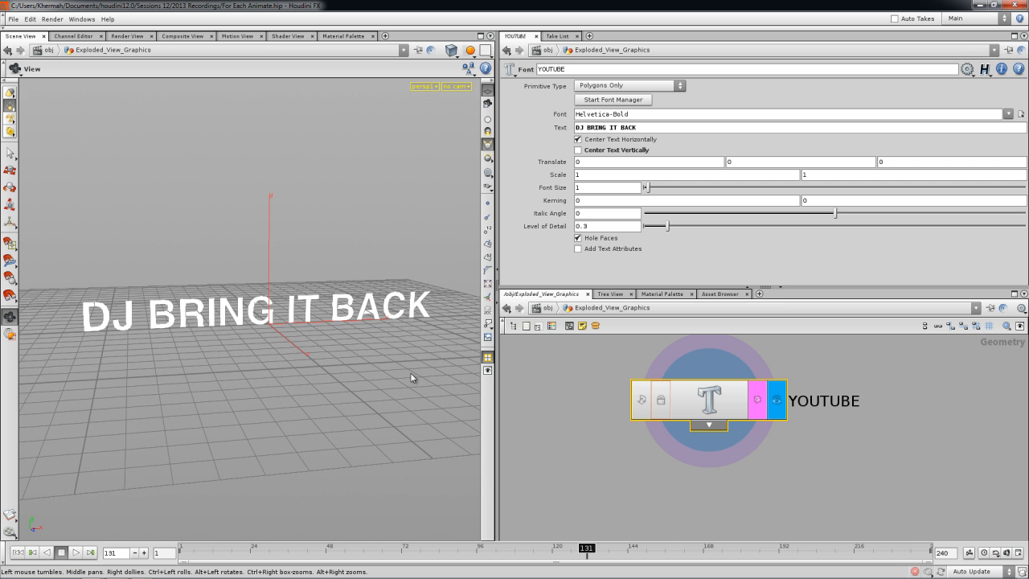
left_click(604, 452)
Add a ForEach node below the YOUTUBE Font node
scroll(604, 452, "down", 3)
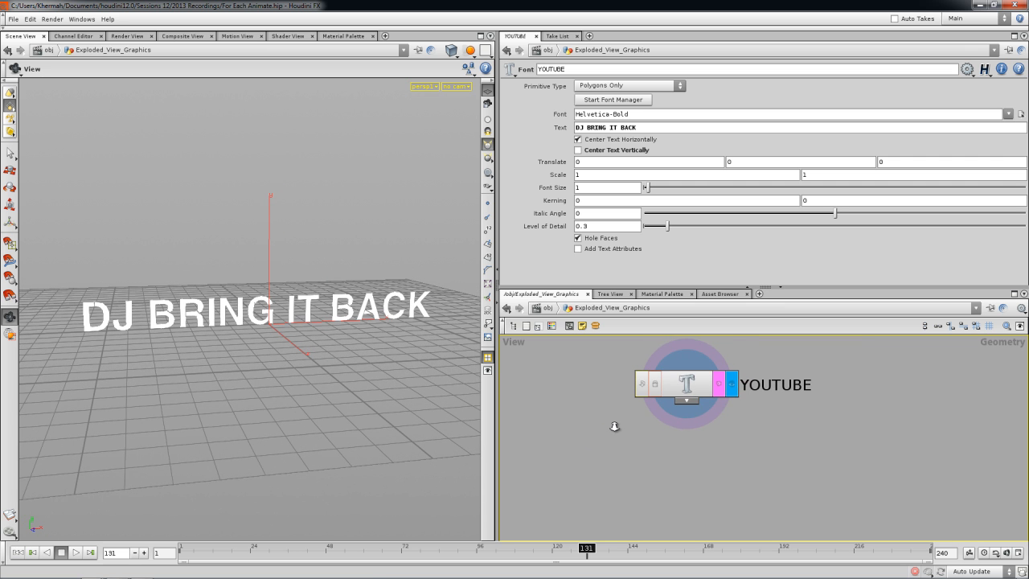
key("Tab")
type("fo")
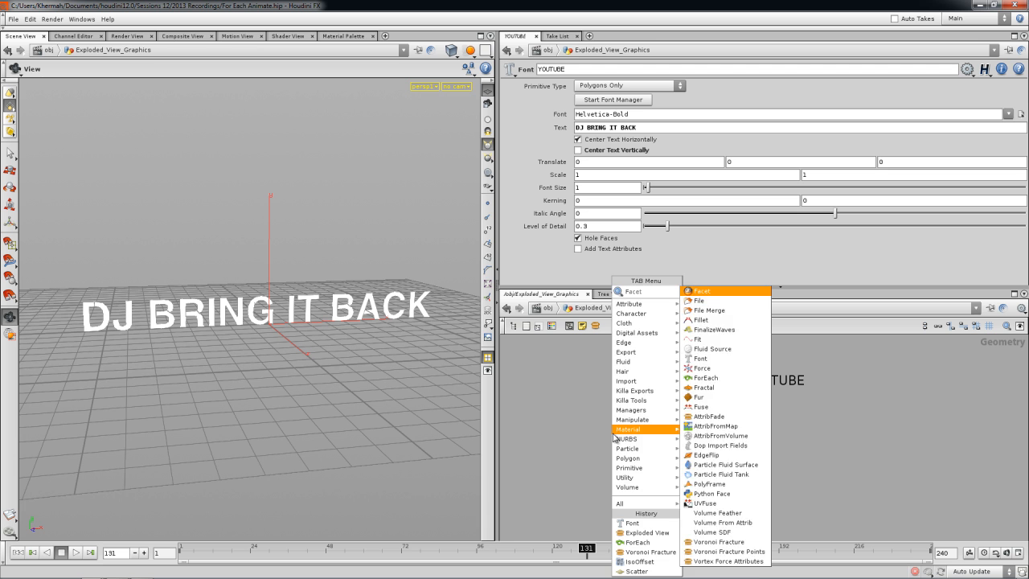
left_click(706, 310)
left_click(687, 450)
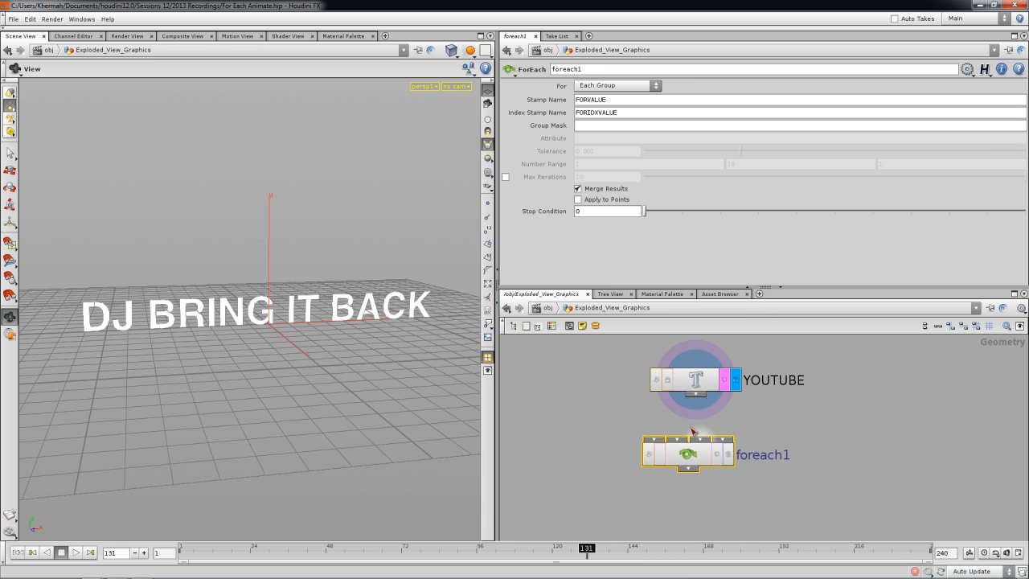
Connect the YOUTUBE Font node to the first input of foreach1 and make foreach1 the displayed and rendered node
left_click(661, 444)
left_click(717, 454)
left_click(727, 454)
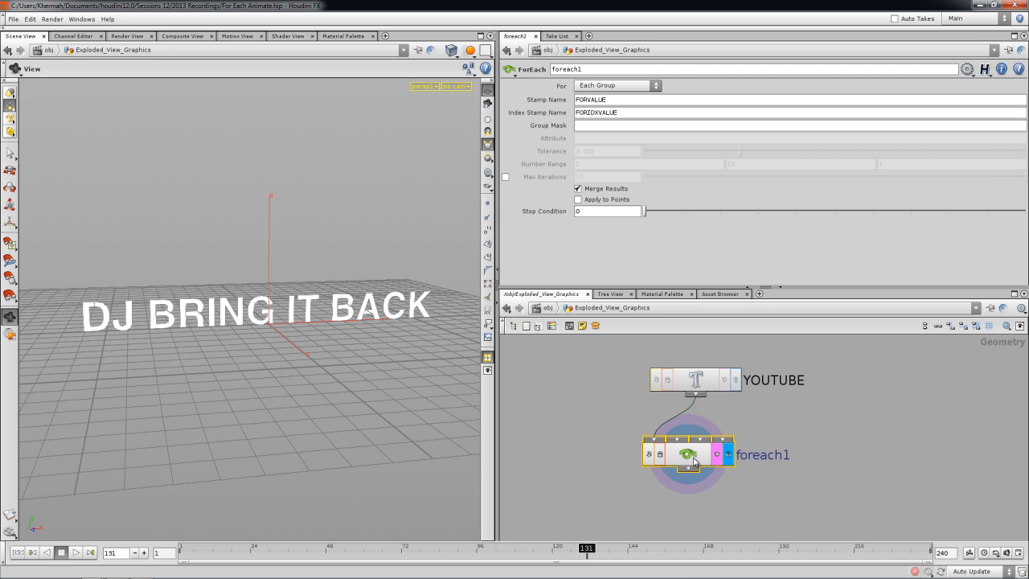
Go inside the foreach1 node to its inner network
left_click_drag(687, 461, 695, 469)
double_click(704, 468)
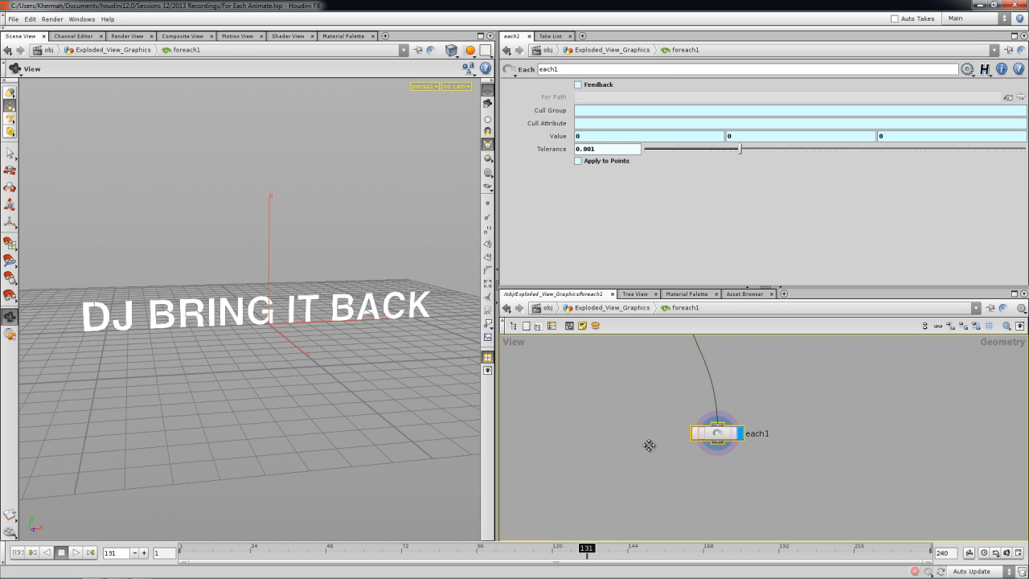
Return to the Exploded_View_Graphics network and set foreach1 to loop for Each Primitive/Point
right_click_drag(359, 357, 365, 385)
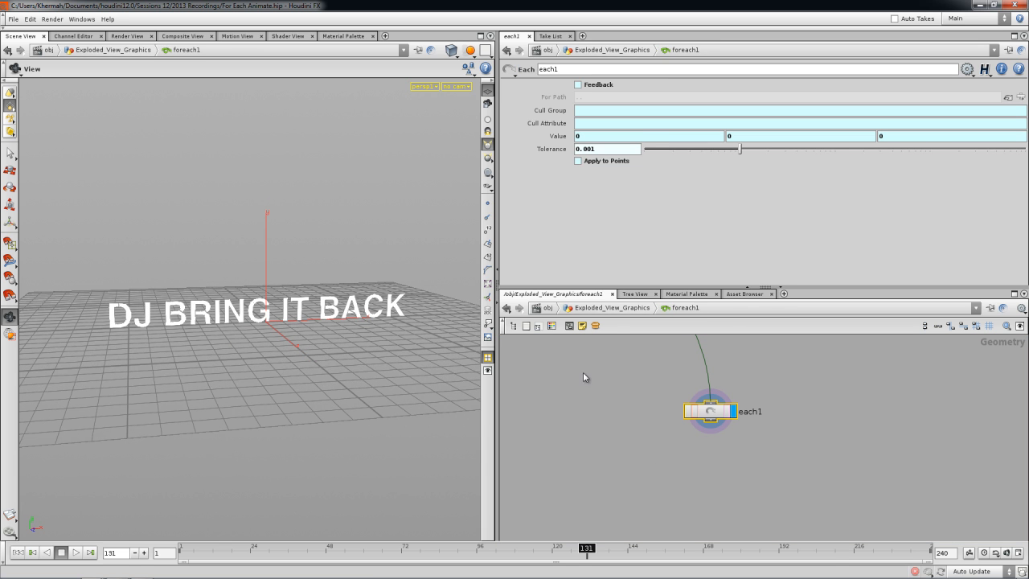
left_click(620, 308)
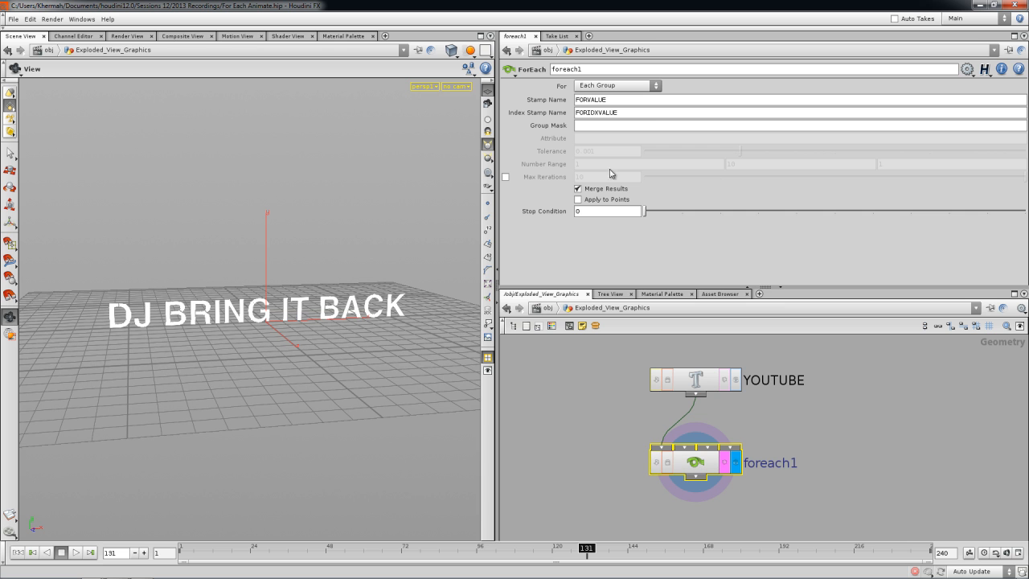
left_click(617, 86)
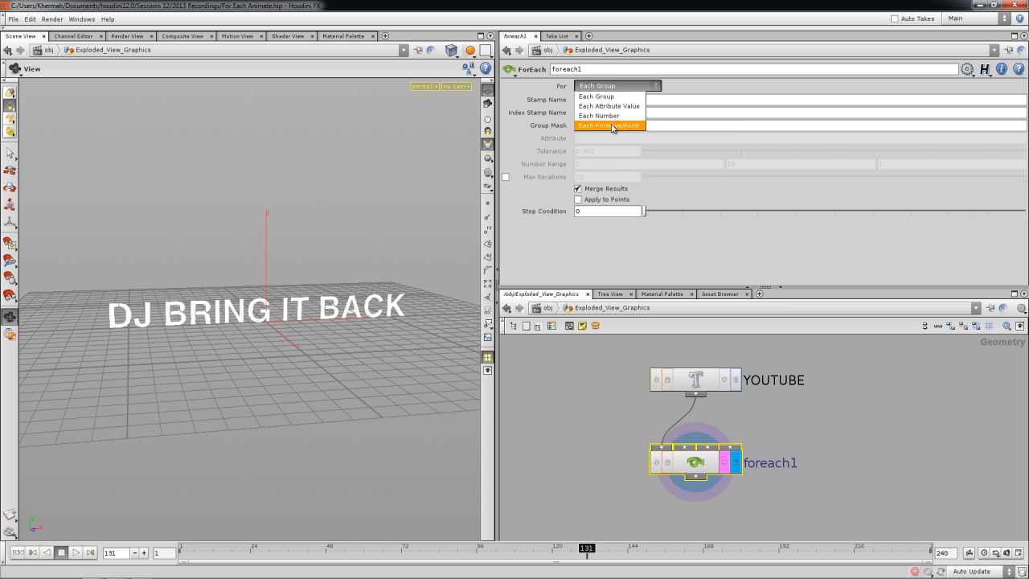
left_click(613, 127)
middle_click(700, 376)
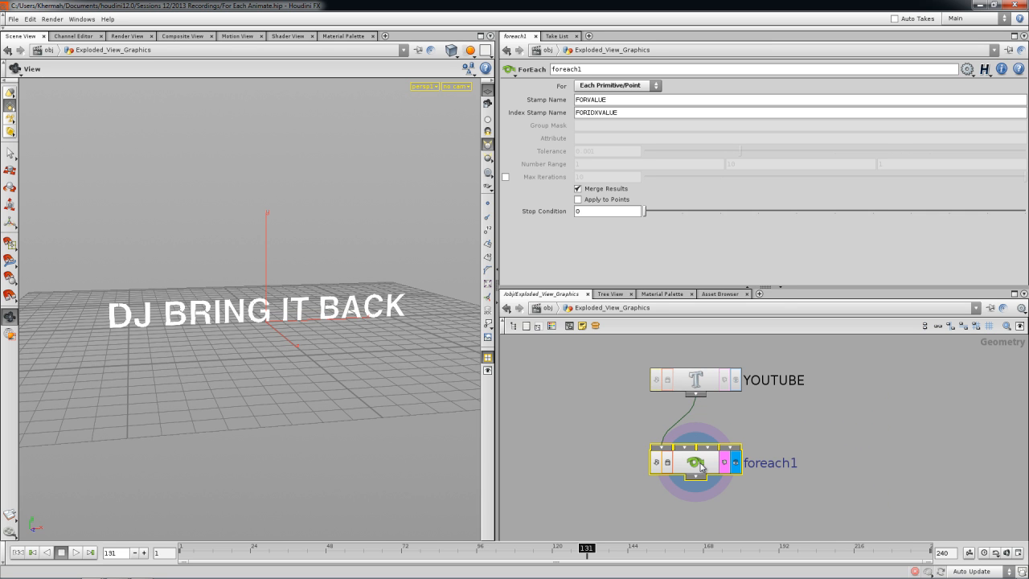
Go back inside foreach1, reposition the each1 node and examine its output in the viewport
double_click(696, 463)
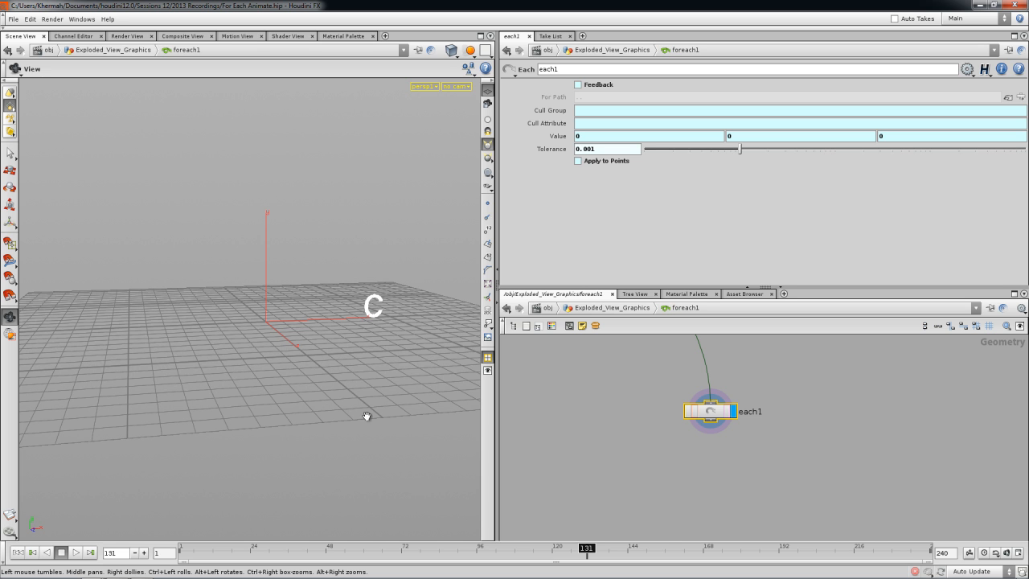
left_click_drag(713, 411, 688, 389)
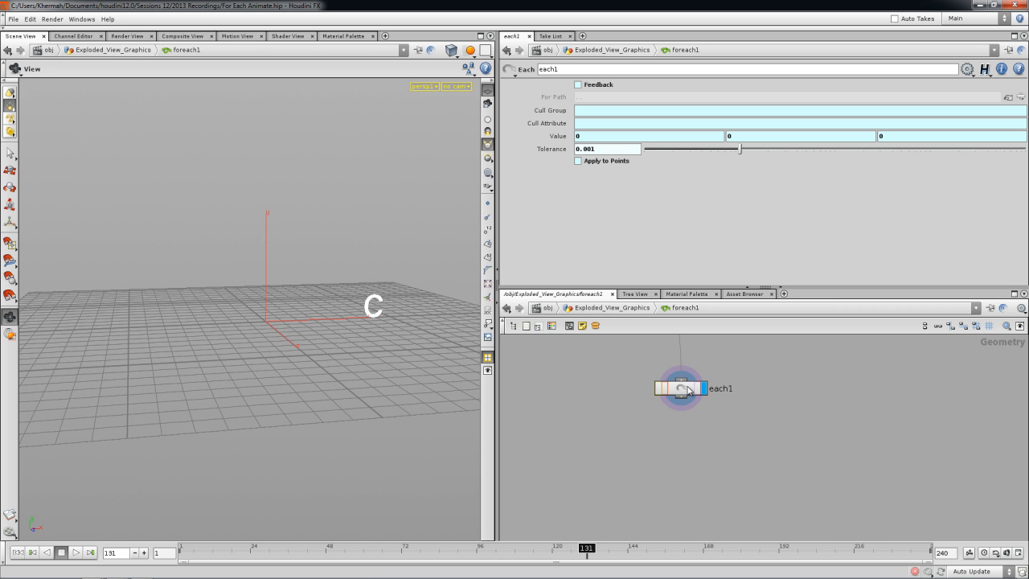
left_click_drag(328, 357, 362, 388)
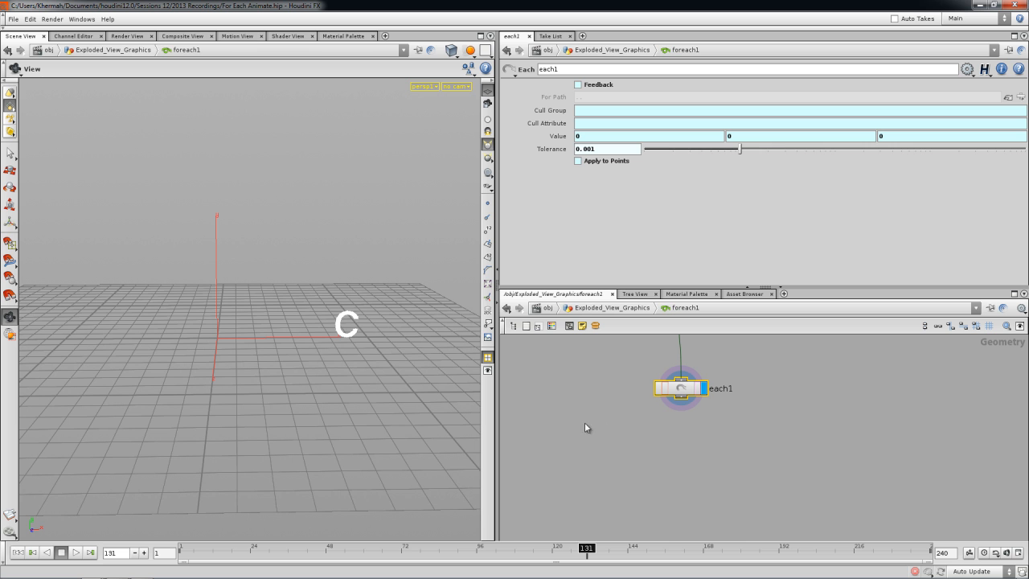
Add a VOP SOP node below each1, fed by each1, and make it the displayed and rendered node
middle_click_drag(679, 465, 700, 453)
key("Tab")
type("vop")
key("Down")
key("Return")
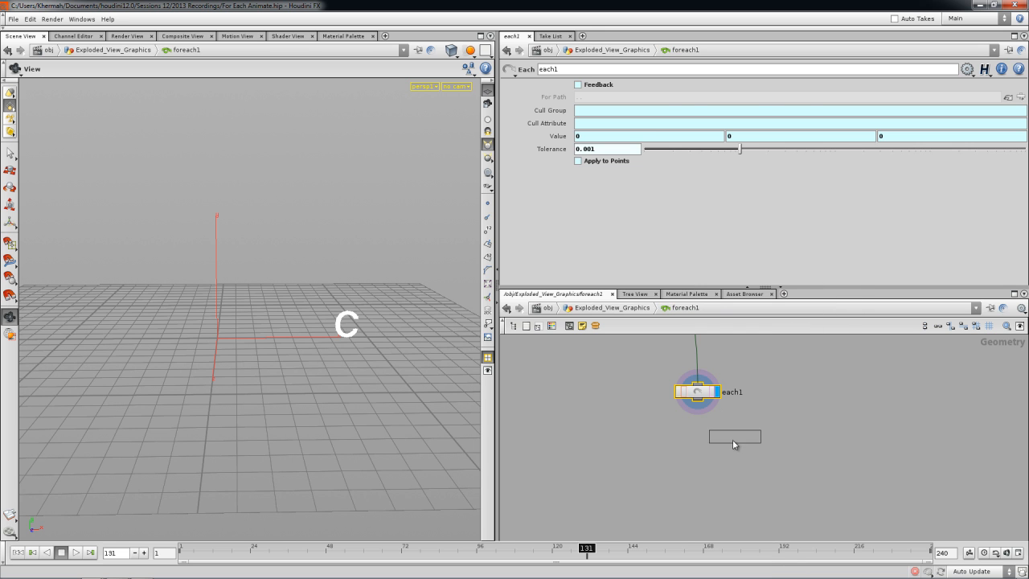
left_click(709, 451)
left_click_drag(690, 450, 679, 450)
left_click(718, 456)
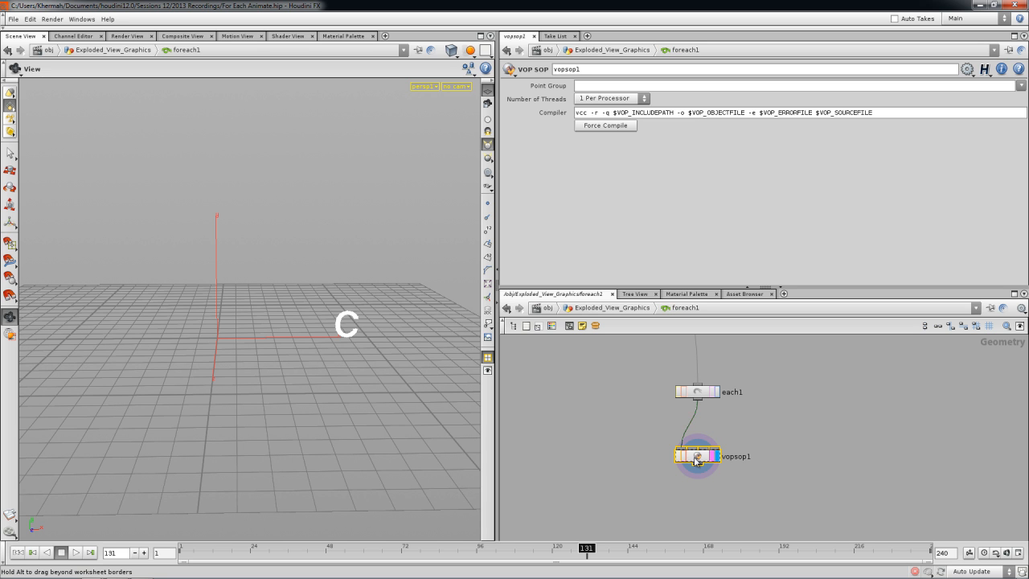
left_click_drag(699, 463, 721, 459)
Examine the isolated letter relative to the scene origin from several angles
middle_click_drag(641, 434, 606, 450)
right_click_drag(606, 450, 614, 456)
left_click_drag(438, 362, 289, 372)
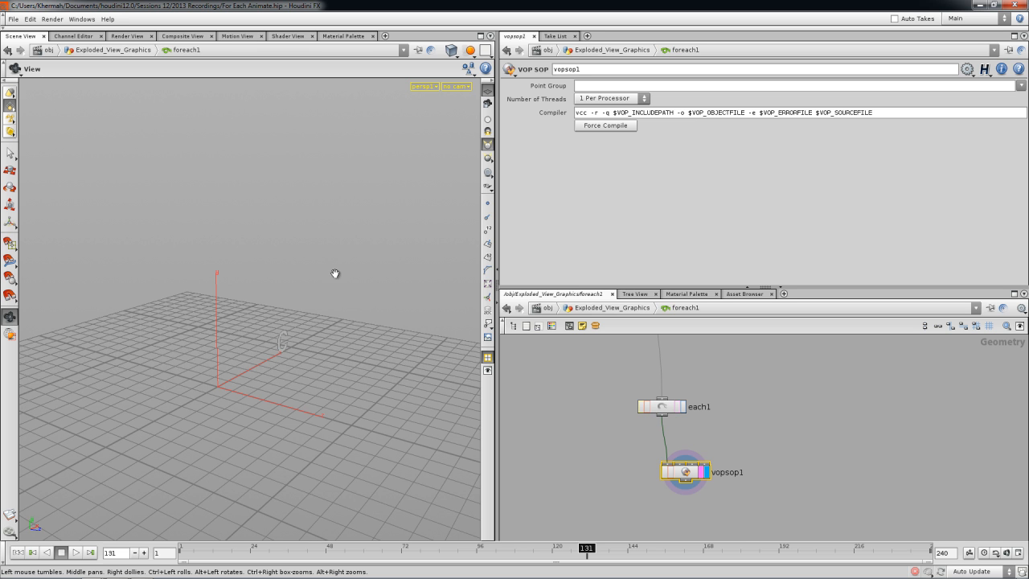
left_click_drag(324, 367, 304, 361)
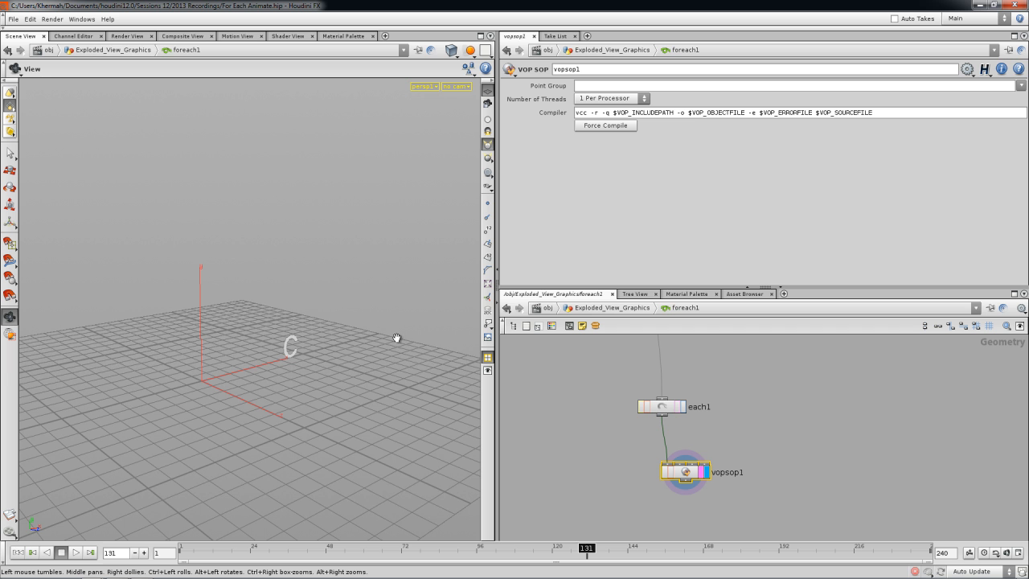
left_click_drag(297, 370, 323, 378)
left_click_drag(376, 302, 340, 273)
In the Exploded_View object, add an Exploded View node fed by voronoifracture1 and make it the displayed node
left_click(548, 308)
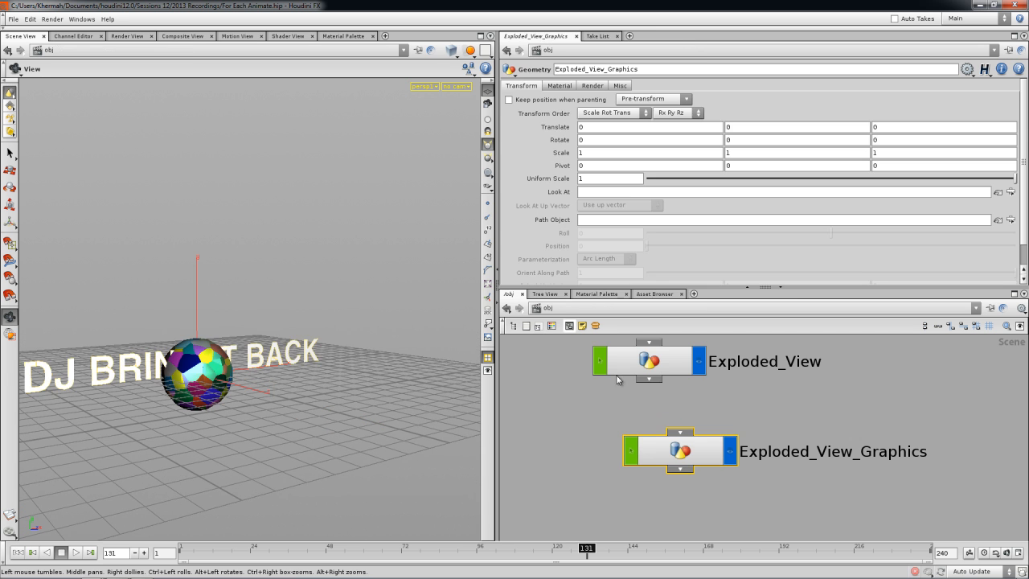
double_click(665, 366)
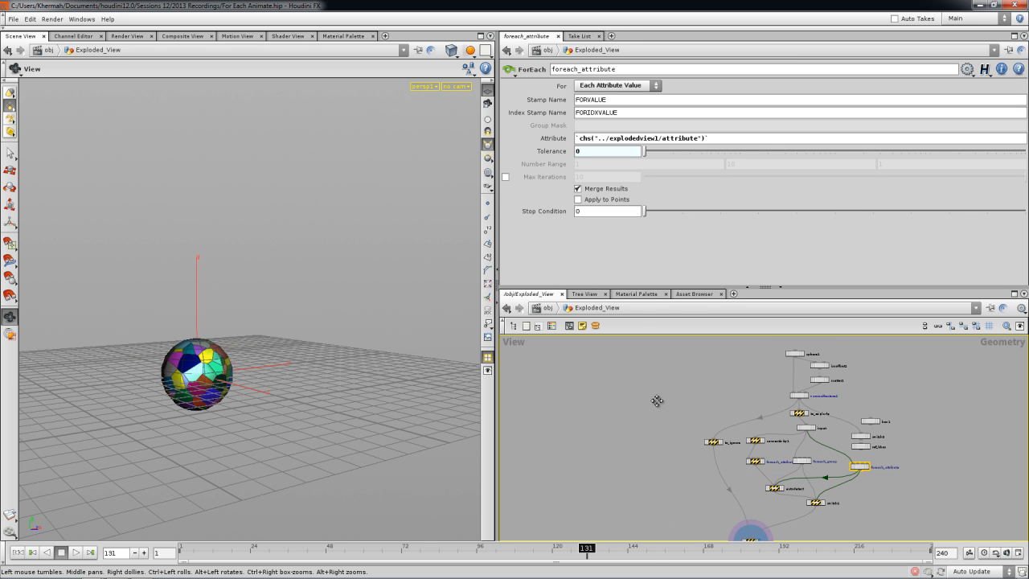
key("Tab")
type("ex")
left_click(768, 291)
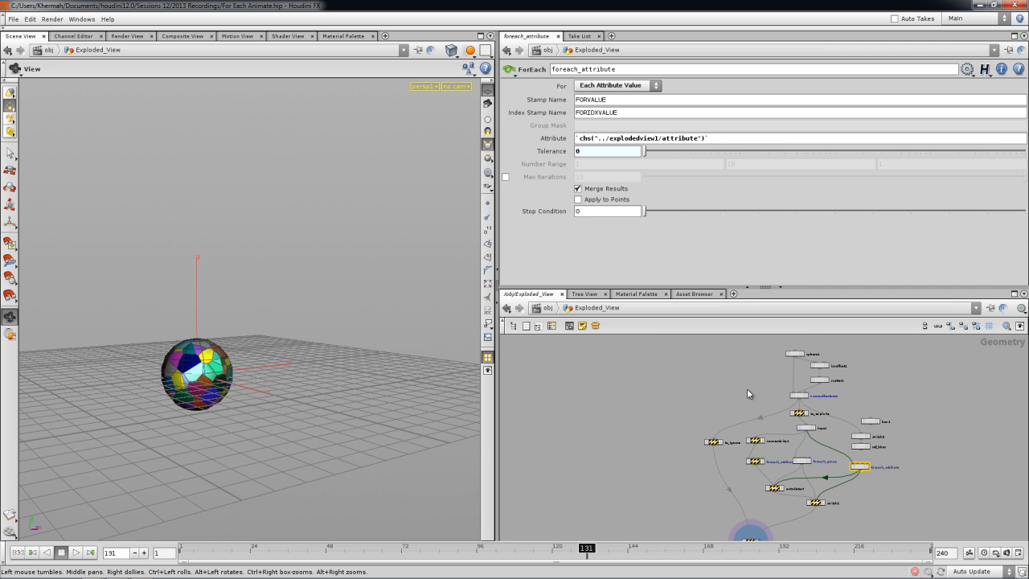
left_click(747, 384)
scroll(793, 410, "up", 6)
middle_click_drag(789, 394, 792, 443)
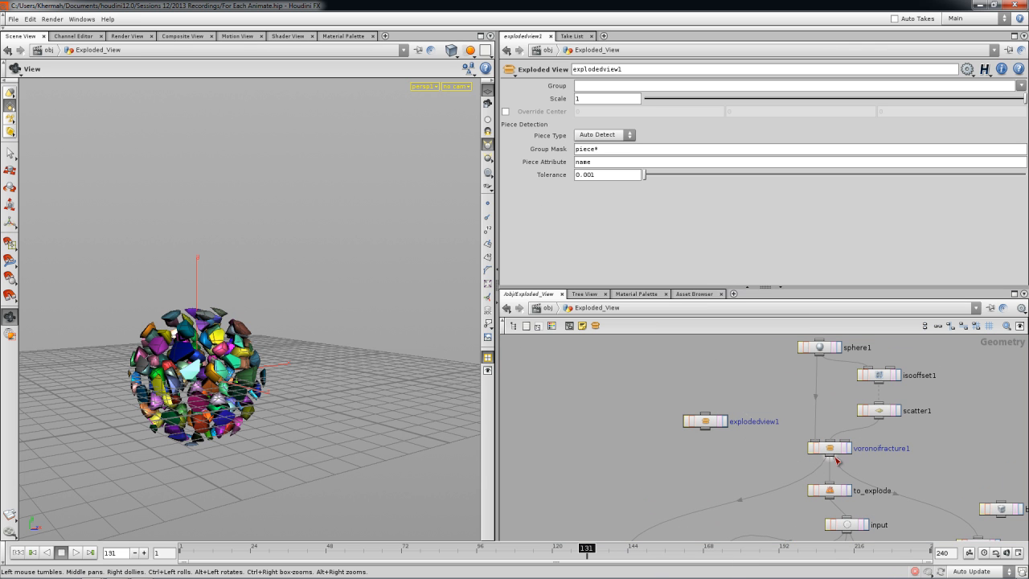
left_click(704, 423)
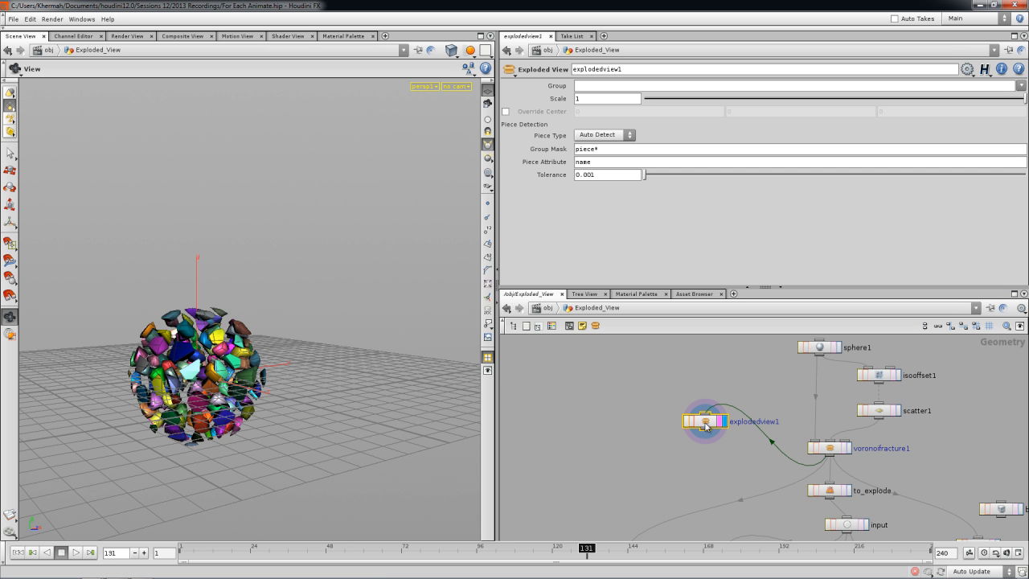
Raise the Exploded View node's scale to about 4.09 and inspect the separated sphere pieces
middle_click_drag(609, 100, 712, 100)
left_click_drag(295, 235, 366, 234)
left_click_drag(381, 269, 345, 273)
middle_click_drag(584, 98, 776, 112)
left_click_drag(293, 240, 304, 212)
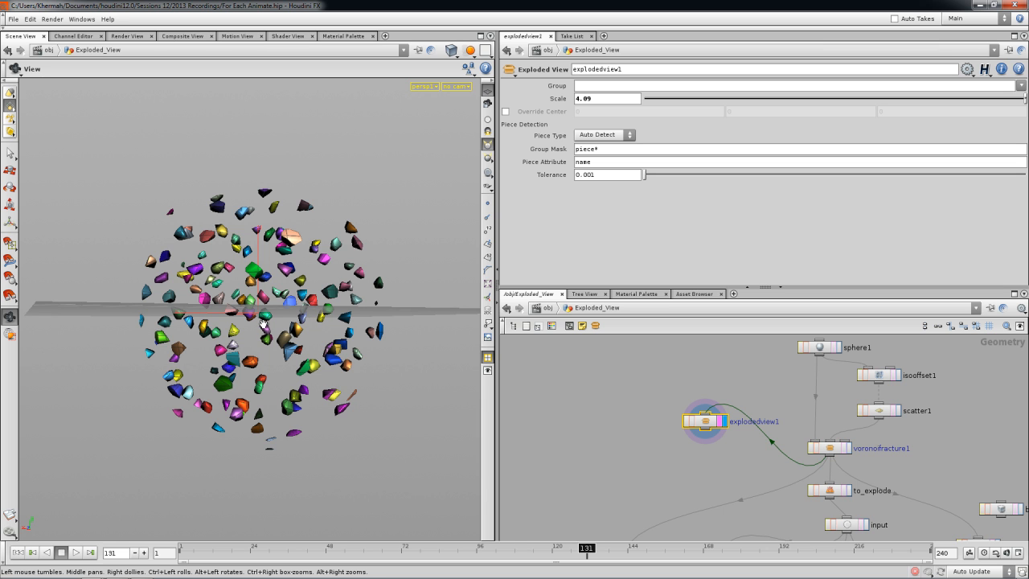
Switch back to the Exploded_View_Graphics network and orbit the scene until the text reads from the front
middle_click_drag(784, 396, 754, 431)
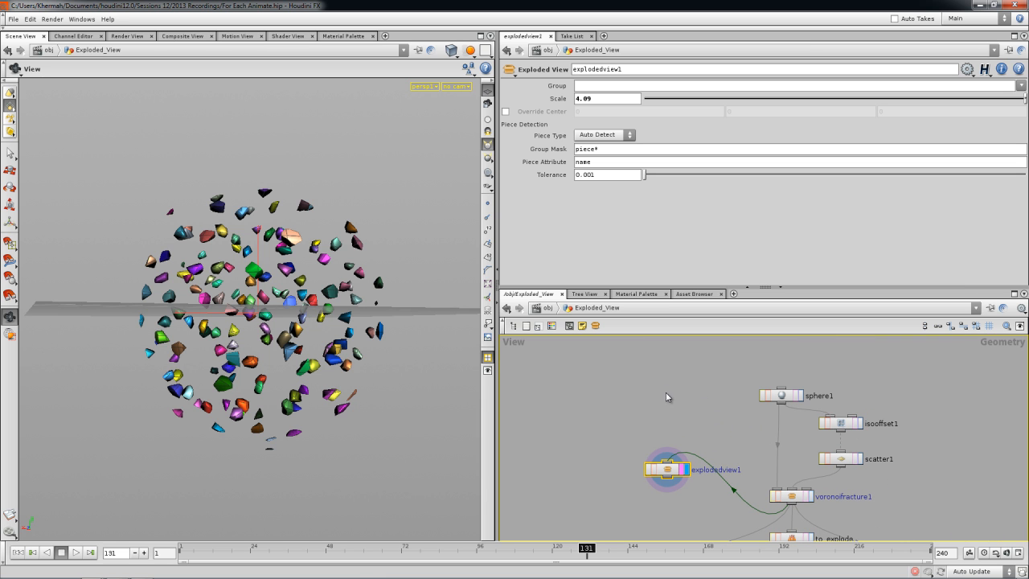
left_click(595, 310)
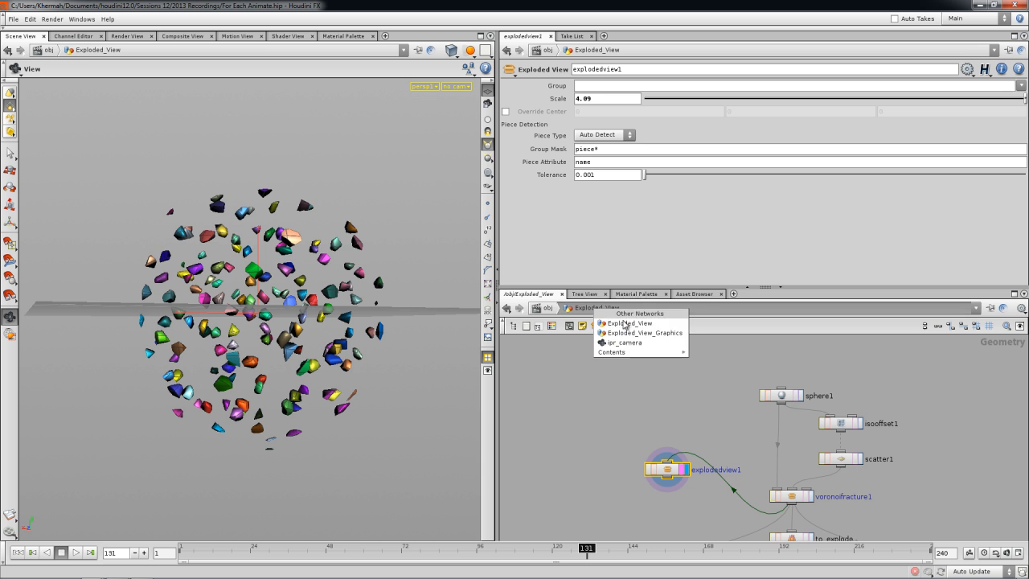
left_click(635, 336)
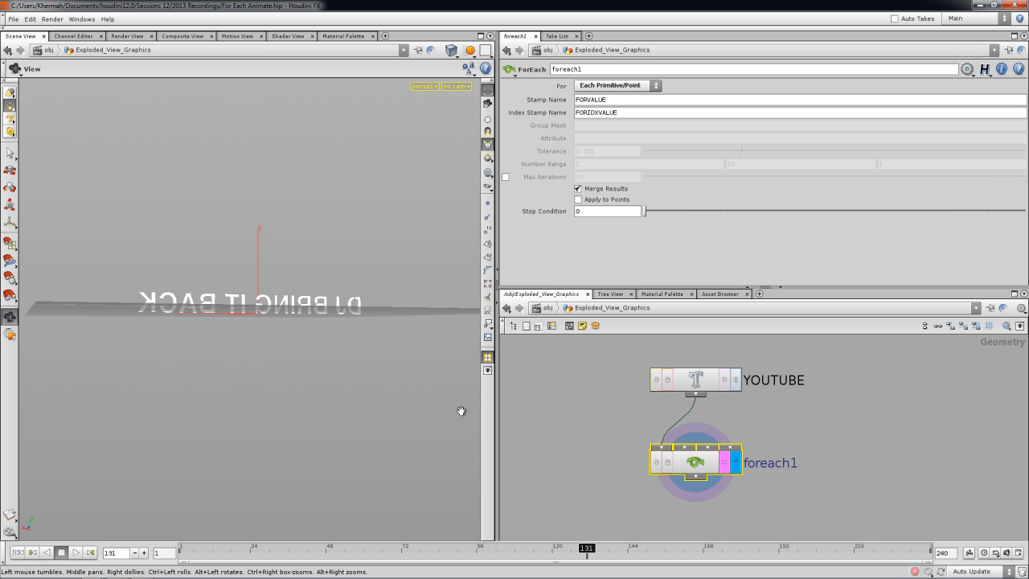
left_click_drag(367, 333, 250, 354)
Spread the YOUTUBE Font node and foreach1 apart in the network, keeping them connected
middle_click_drag(612, 510, 616, 491)
left_click_drag(701, 367, 653, 377)
middle_click_drag(748, 395, 774, 448)
left_click_drag(712, 505, 713, 512)
left_click_drag(661, 425, 622, 388)
middle_click_drag(716, 431, 693, 408)
left_click(693, 468)
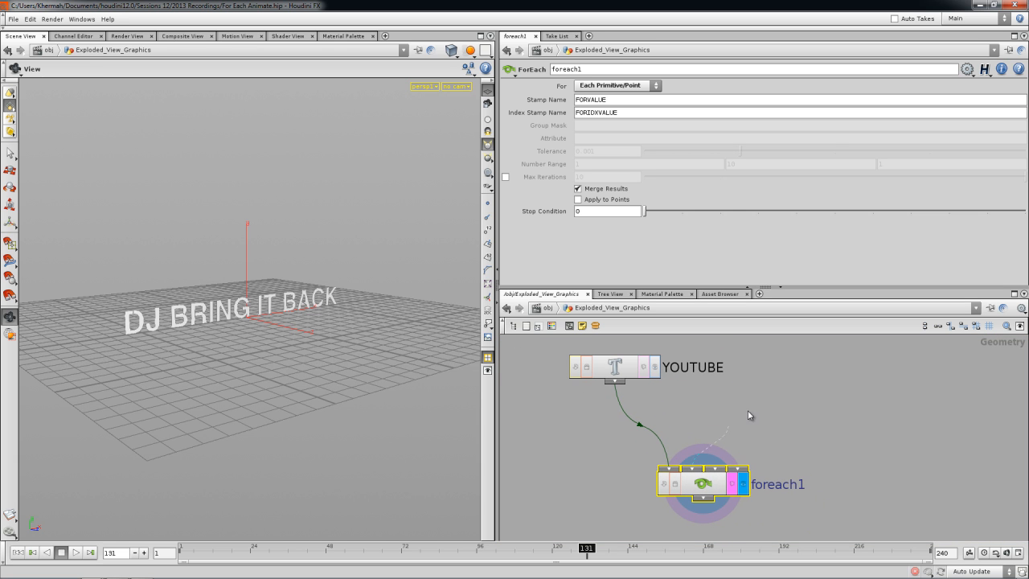
middle_click_drag(704, 492, 712, 464)
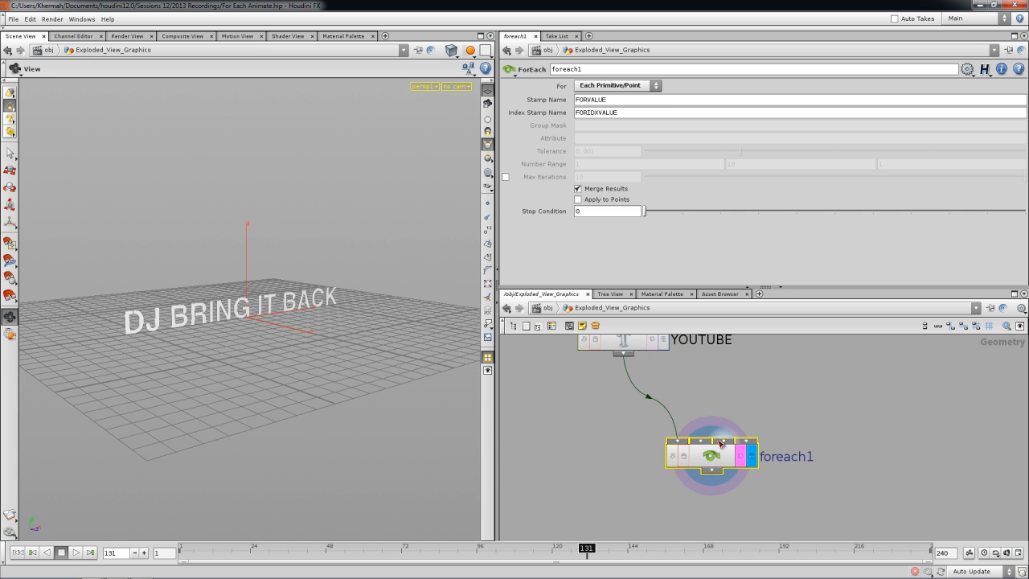
Go inside foreach1 and add a Sphere node beside the each1 and vopsop1 chain
double_click(712, 463)
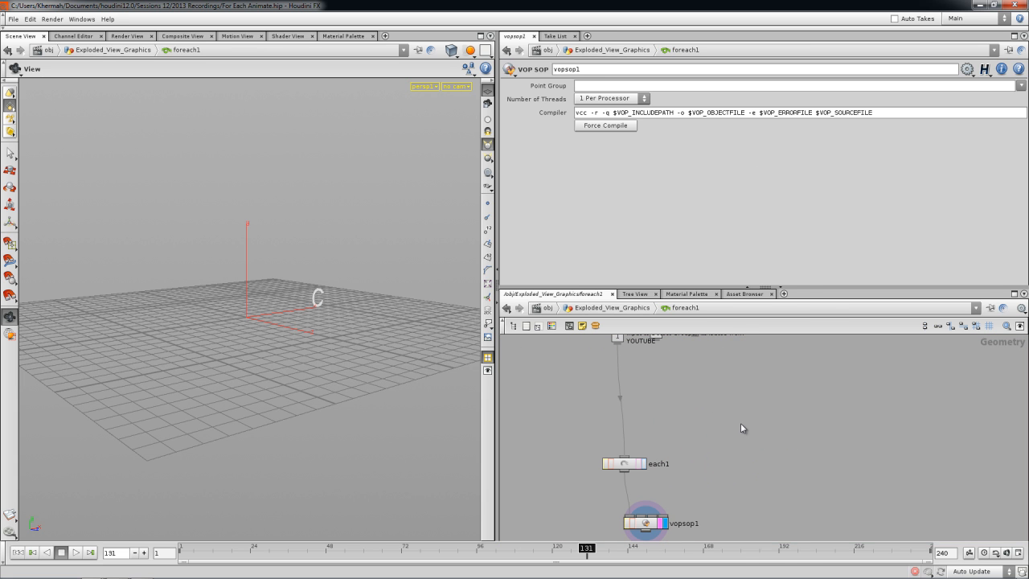
key("Tab")
type("sp")
left_click(841, 292)
key("Tab")
type("sp")
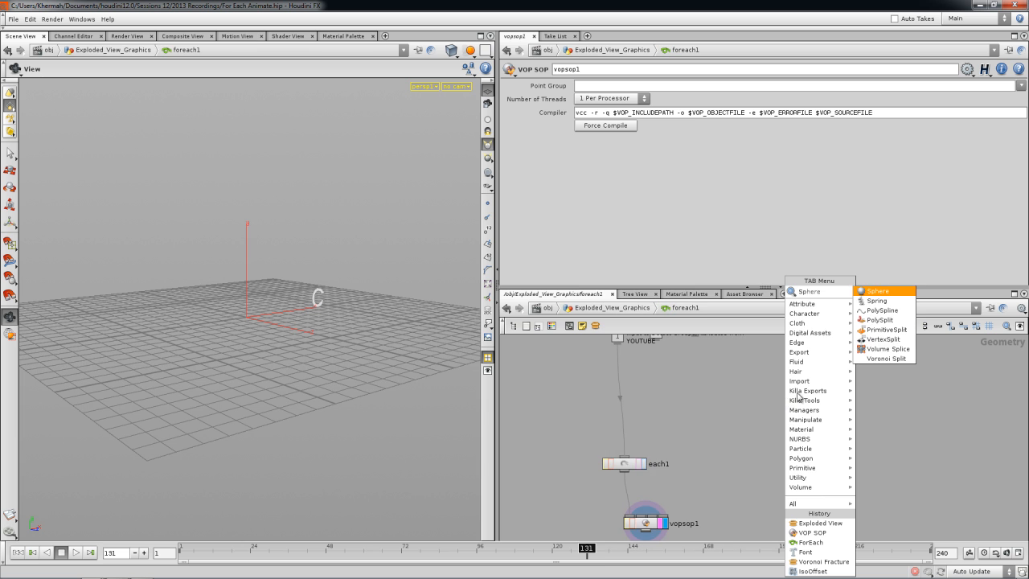
left_click(877, 295)
left_click(817, 370)
left_click_drag(819, 371, 795, 367)
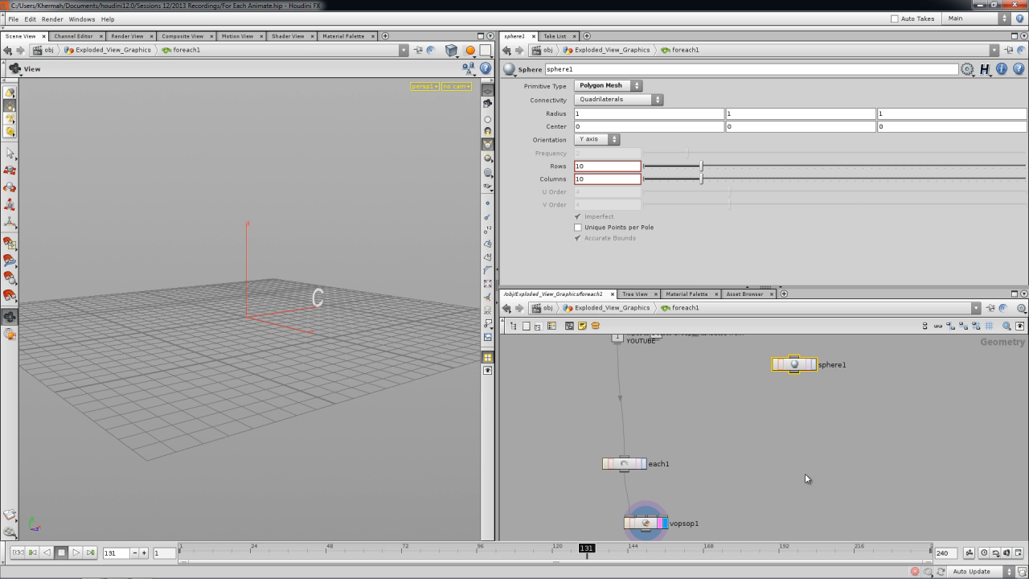
Display the new sphere and set its radius to 8 on all three axes
left_click(812, 366)
left_click_drag(314, 353, 302, 392)
mouse_move(554, 113)
middle_mouse_down()
mouse_move(555, 101)
mouse_move(635, 92)
mouse_move(599, 107)
middle_mouse_up()
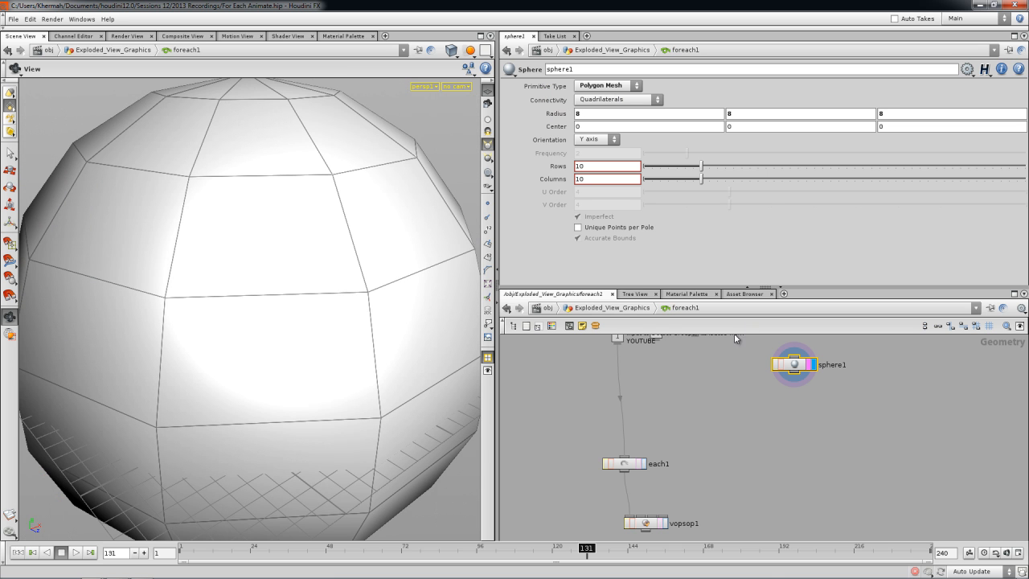
Add a Scatter node below sphere1, connected to it, and make it the displayed node
middle_click_drag(722, 388, 706, 396)
key("Tab")
type("sc")
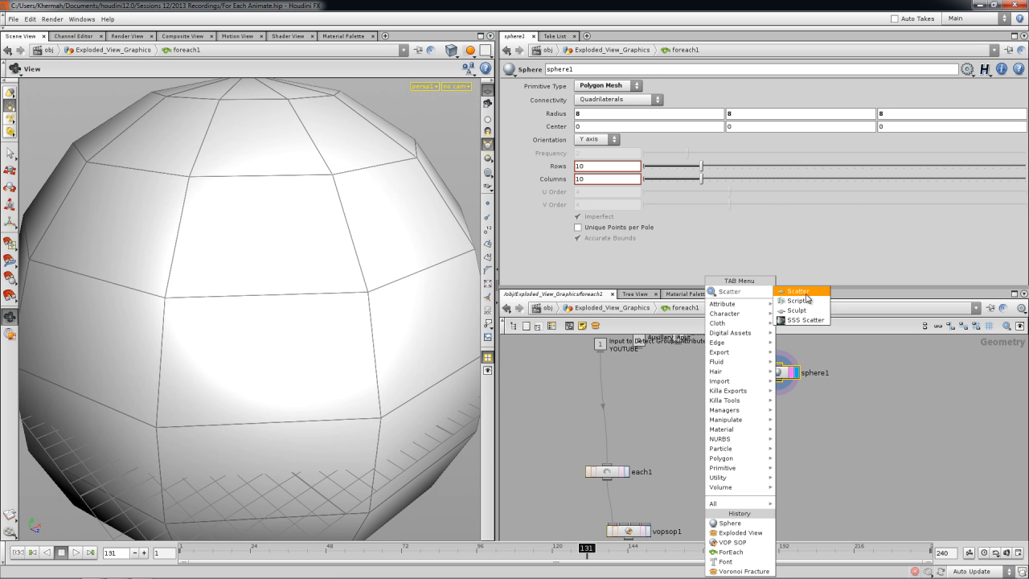
key("Return")
left_click(785, 422)
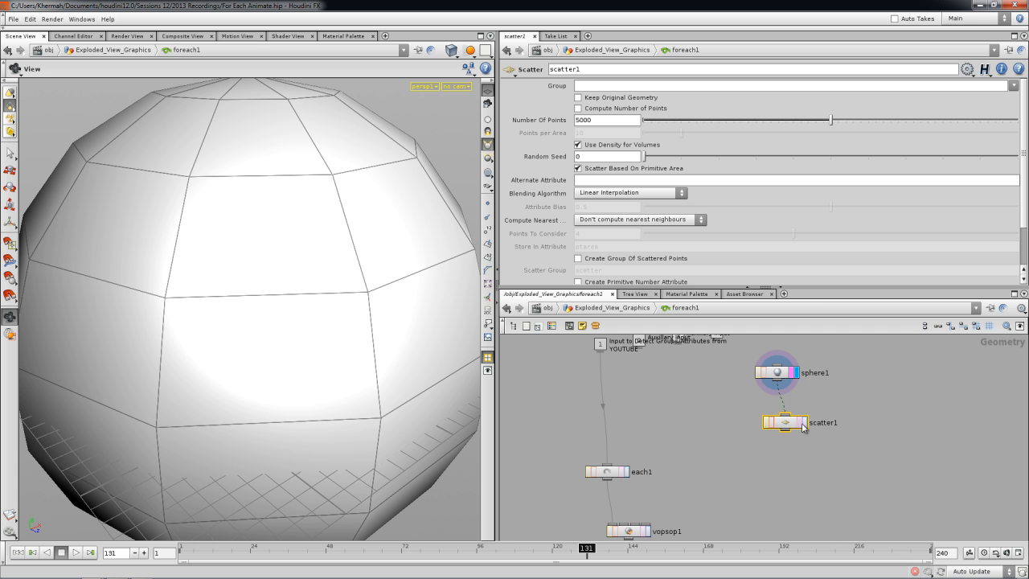
left_click(591, 119)
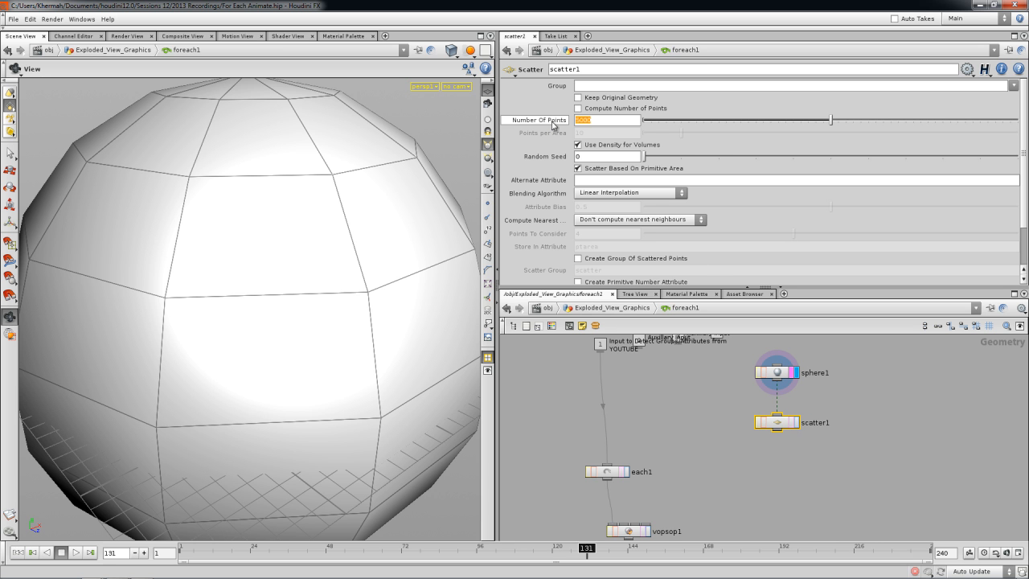
left_click(794, 422)
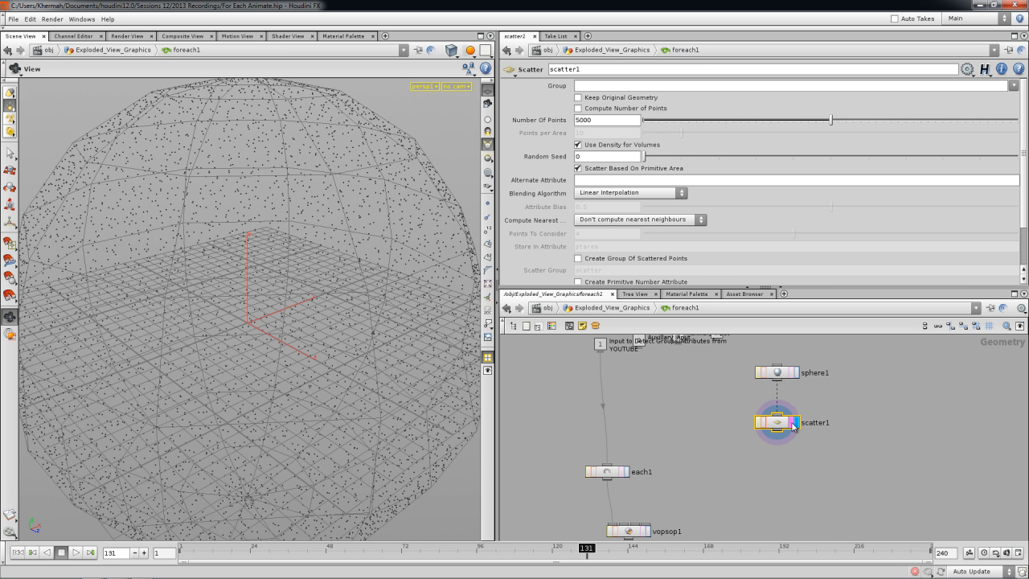
Return to the Exploded_View_Graphics network, move the YOUTUBE Font node closer above foreach1's first input, and select foreach1
key("u")
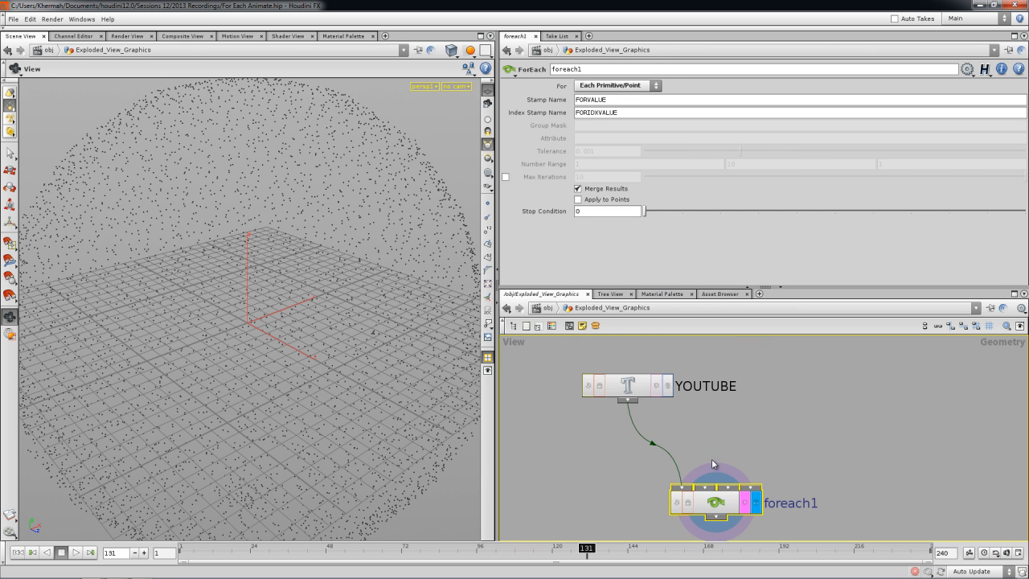
left_click(632, 396)
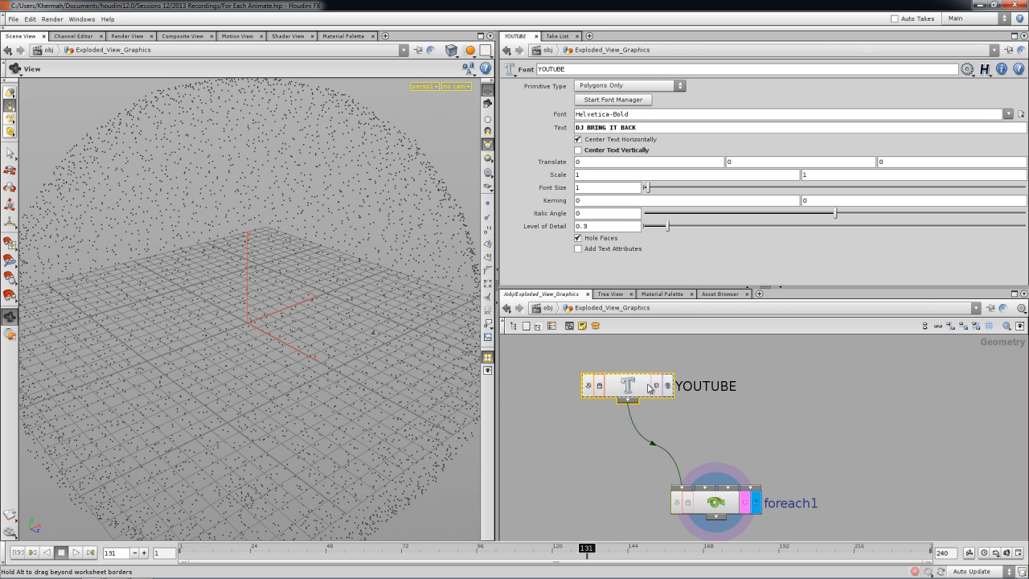
left_click_drag(627, 397, 669, 372)
middle_click_drag(716, 421, 713, 458)
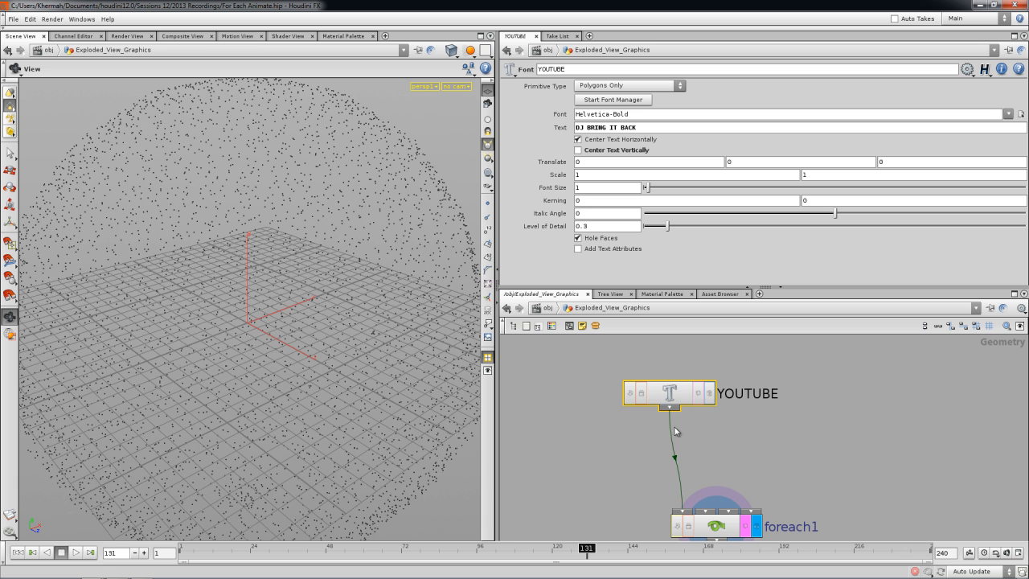
left_click_drag(680, 405, 686, 398)
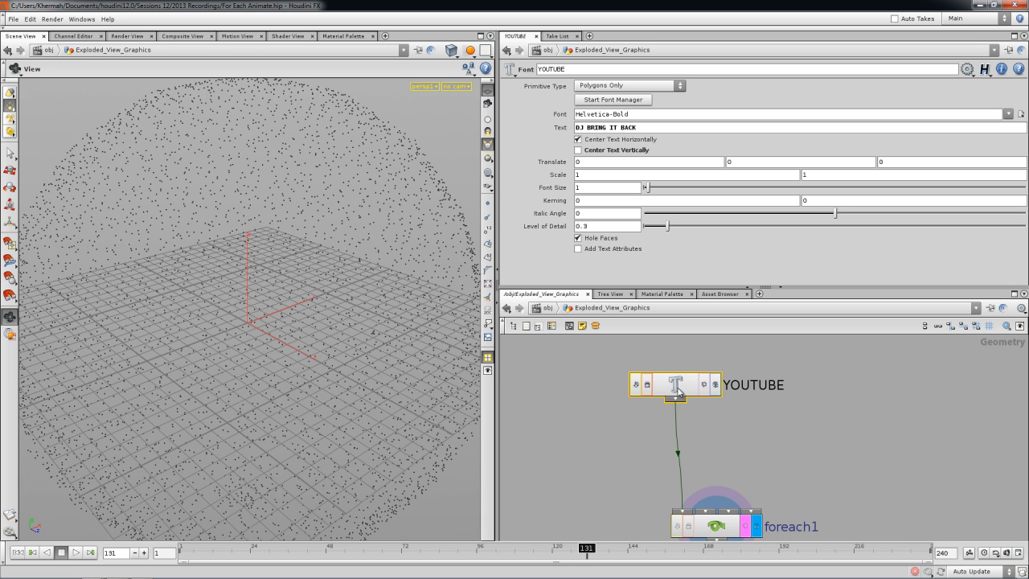
middle_click_drag(726, 524, 724, 481)
left_click(717, 483)
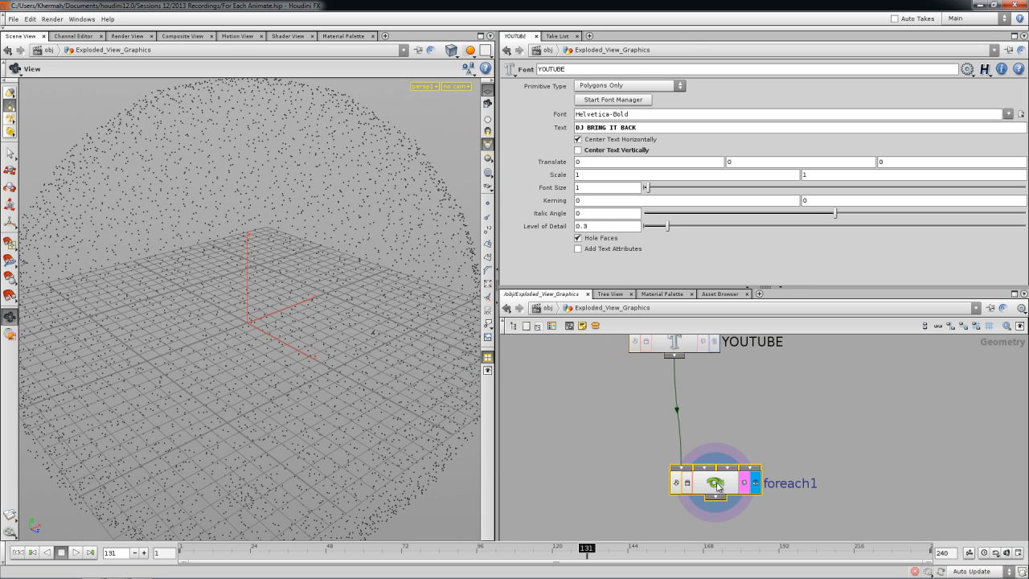
Go inside foreach1 and move scatter1 slightly closer to sphere1
double_click(715, 480)
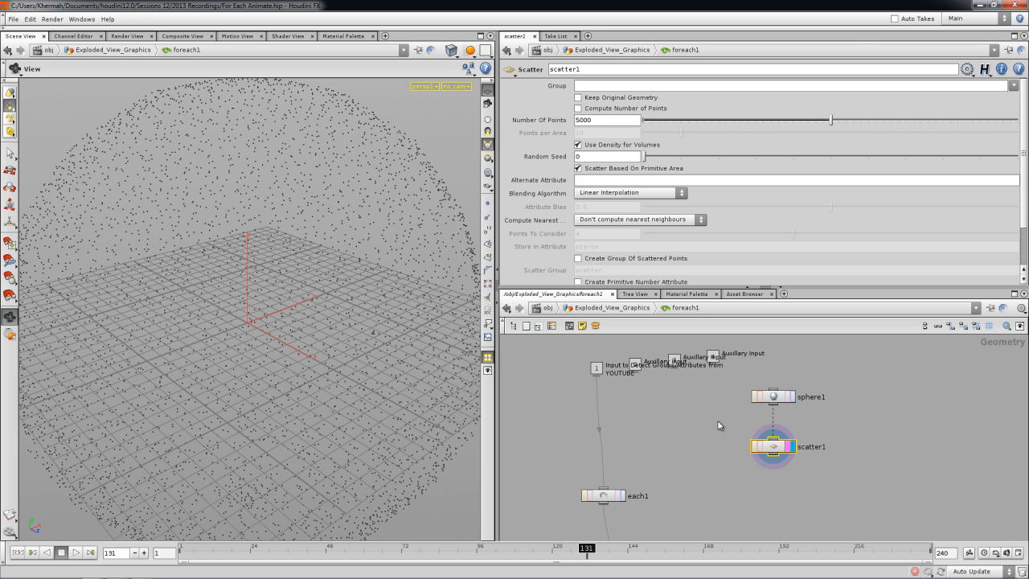
left_click_drag(771, 452, 772, 443)
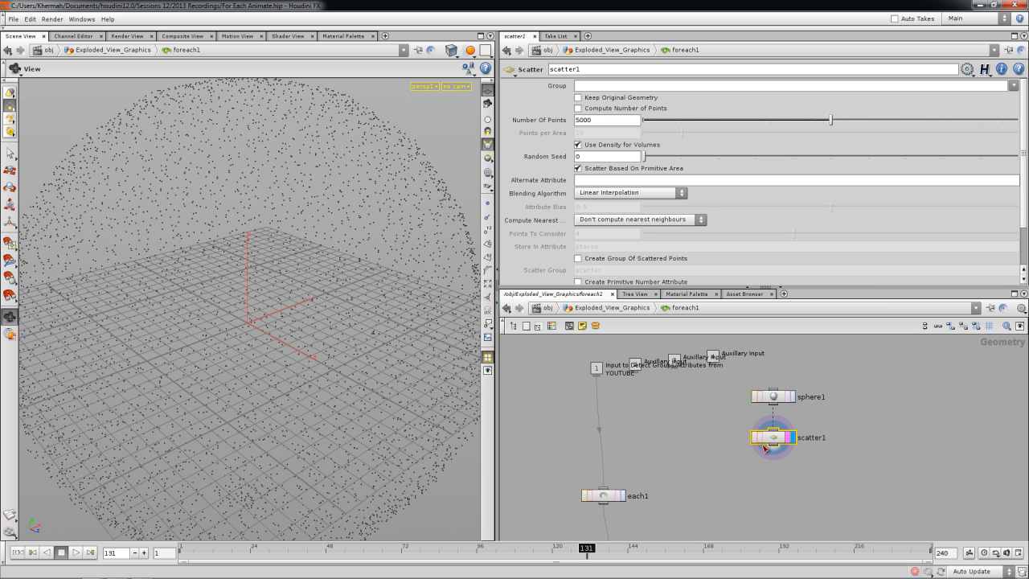
scroll(774, 442, "up", 2)
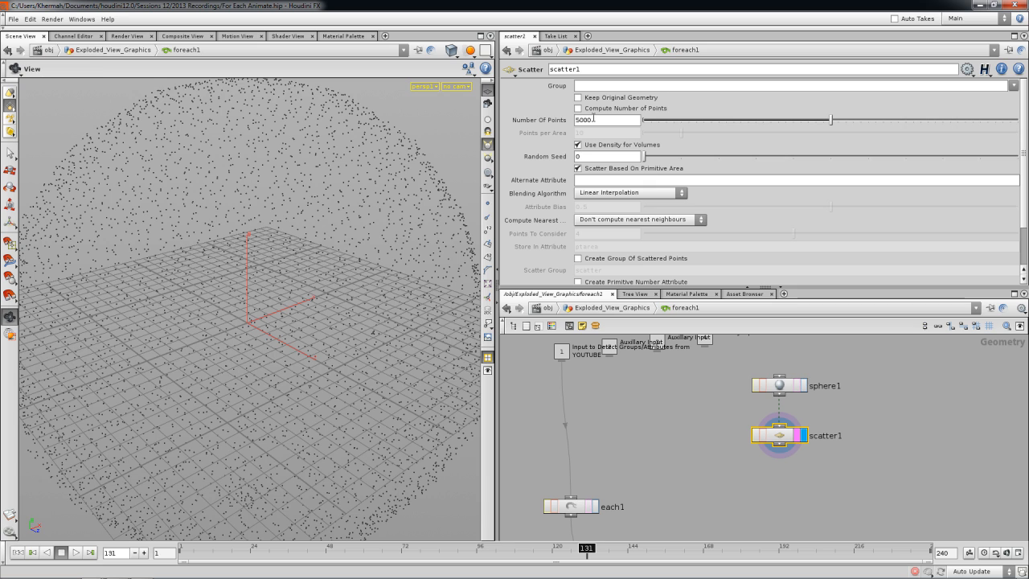
Set scatter1's number of points to the expression nprims("../../YOUTUBE") and show its evaluated value
double_click(585, 120)
type("npo")
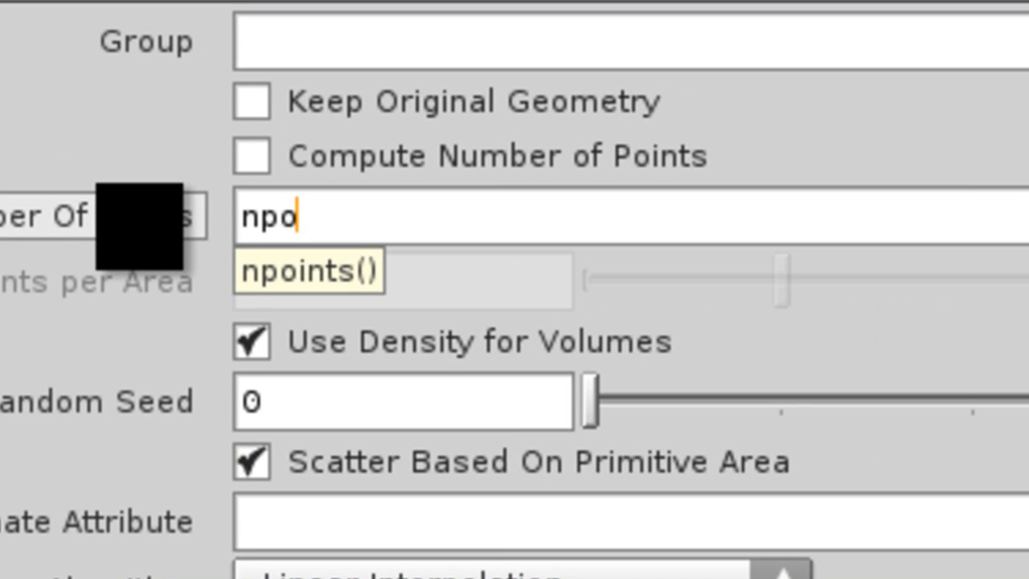
key("BackSpace")
type("rims")
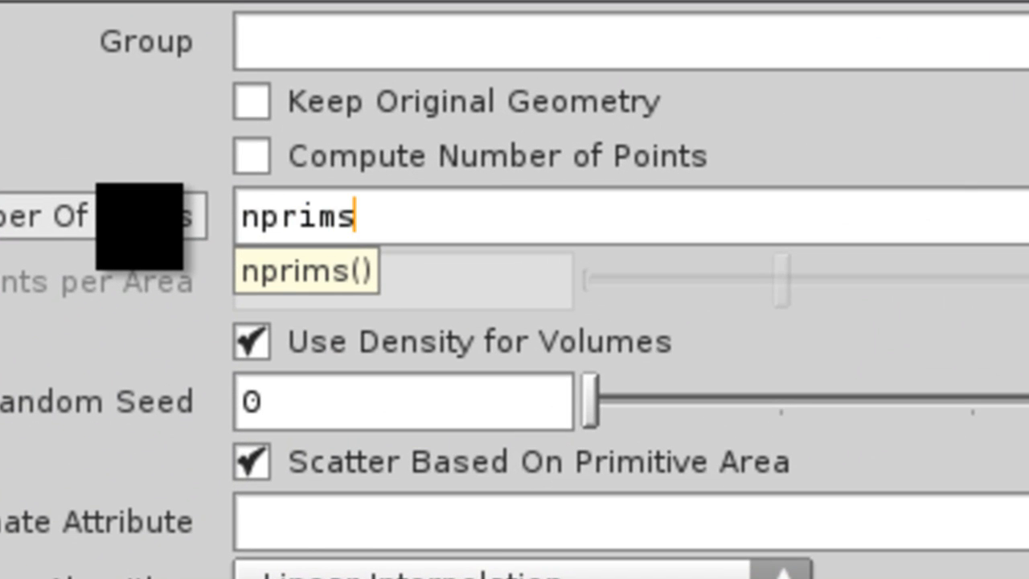
type("(../")
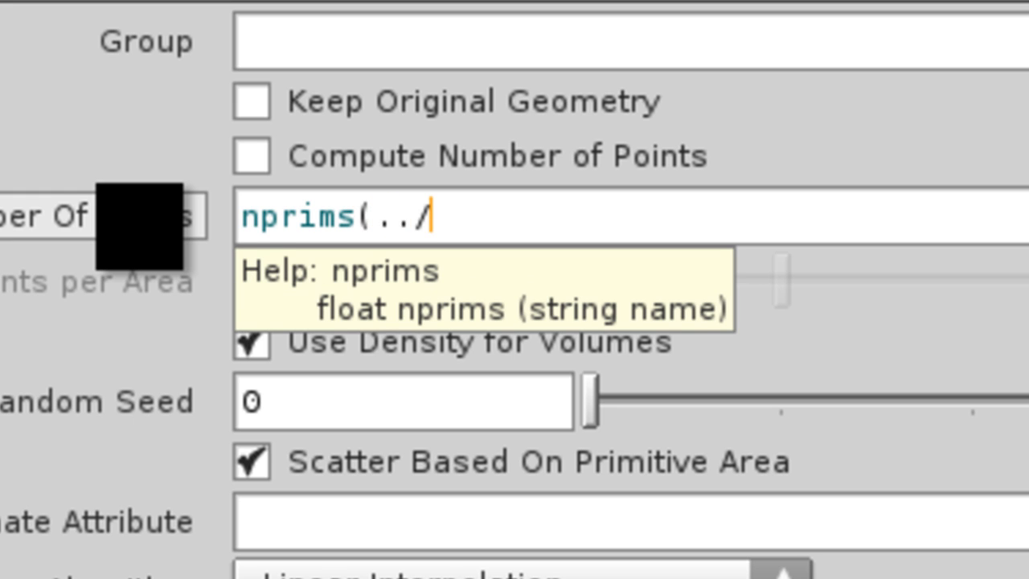
key("BackSpace")
key("BackSpace")
key("BackSpace")
type("\"../../")
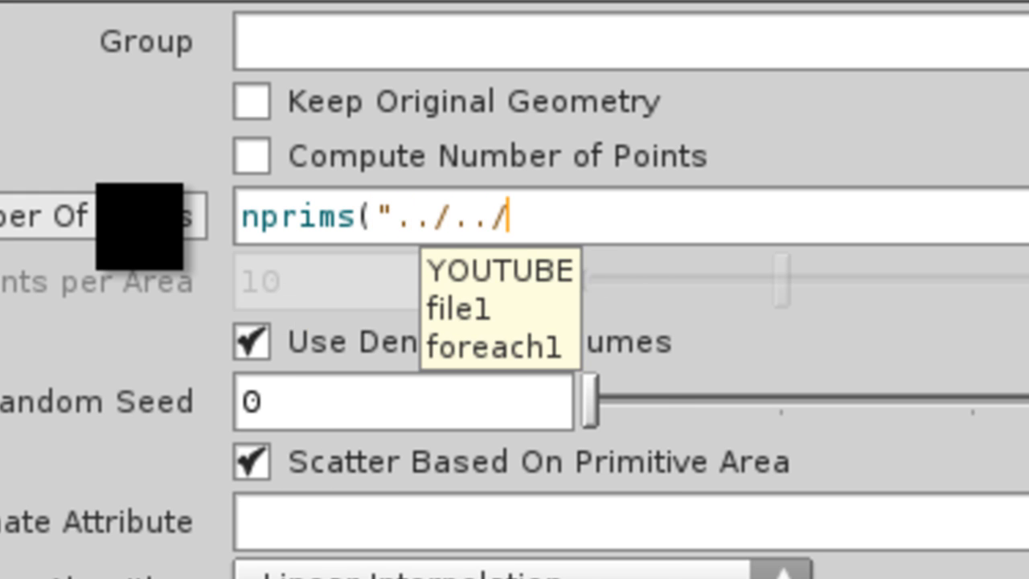
key("Down")
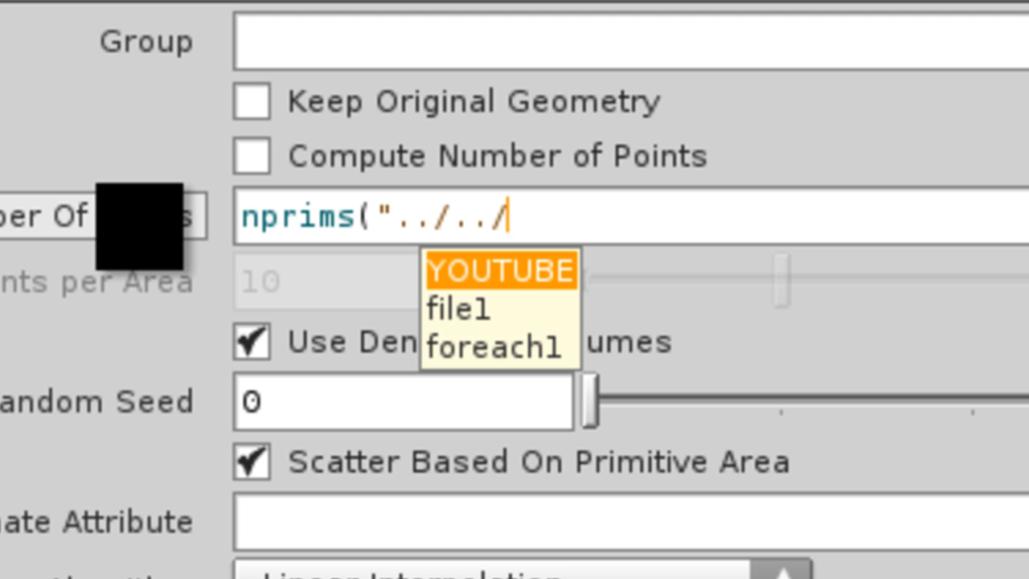
key("Return")
type("\")")
key("Return")
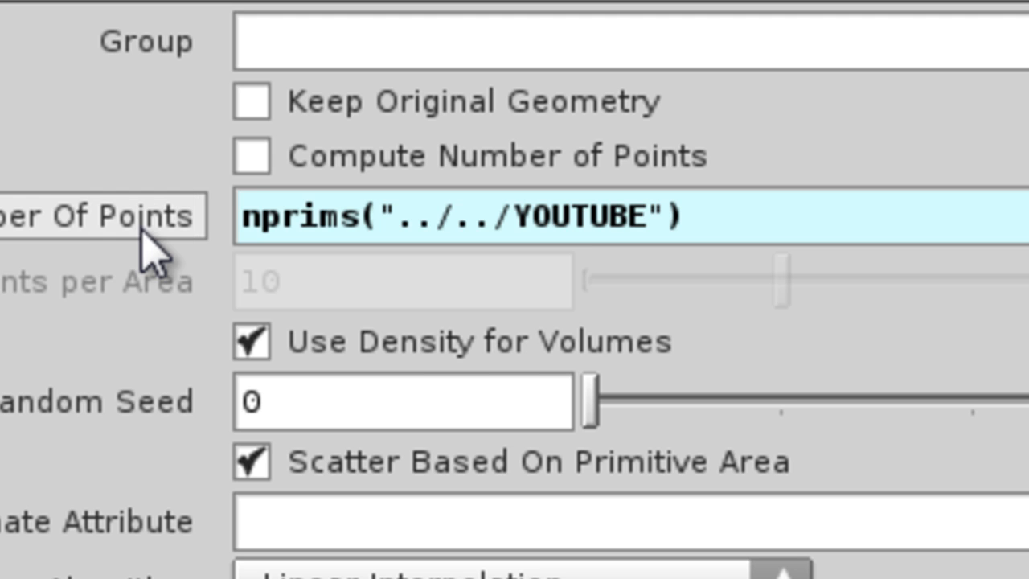
left_click(143, 229)
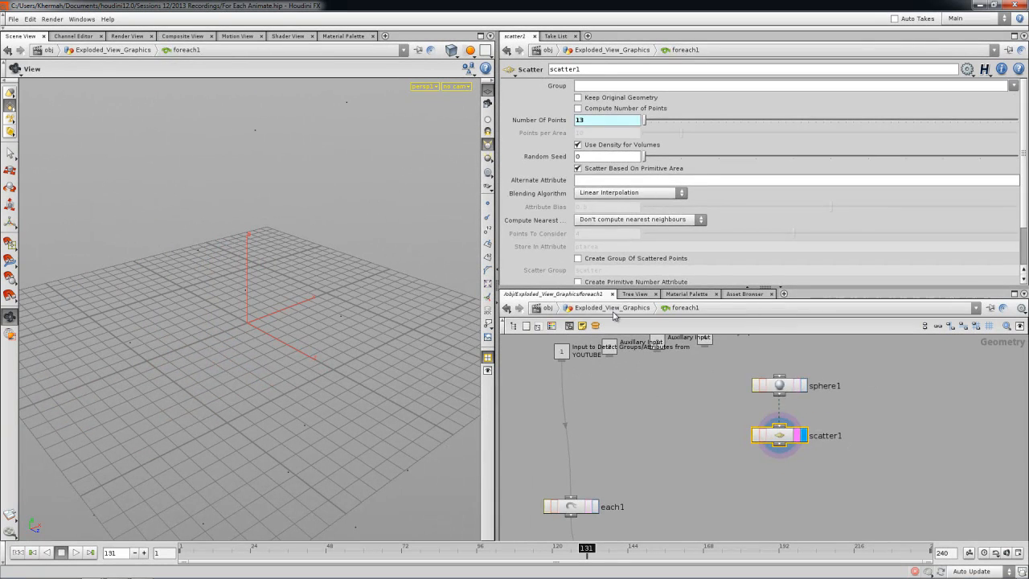
Look at the YOUTUBE connection into foreach1 in the parent network and return inside foreach1
key("u")
middle_click(676, 409)
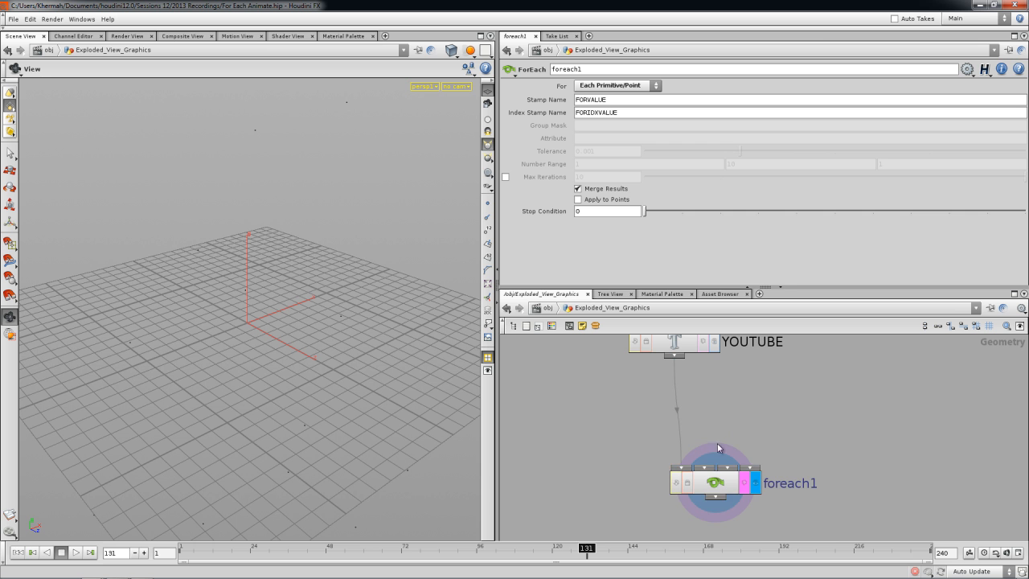
double_click(712, 485)
Enlarge the displayed point size in the viewport's geometry display options and close them
left_click_drag(378, 290, 384, 256)
key("d")
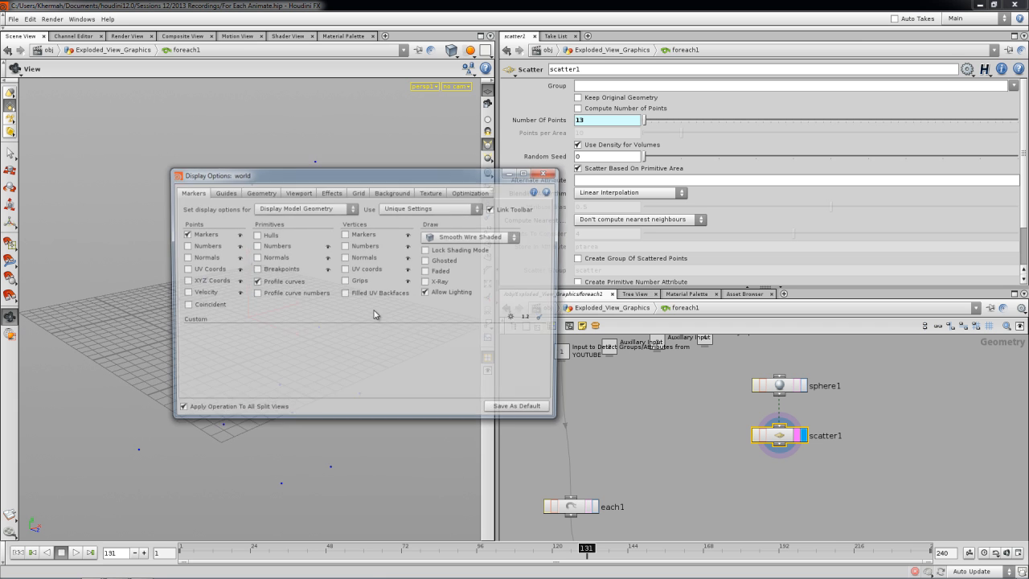
left_click(252, 192)
left_click_drag(266, 328, 348, 310)
left_click(547, 172)
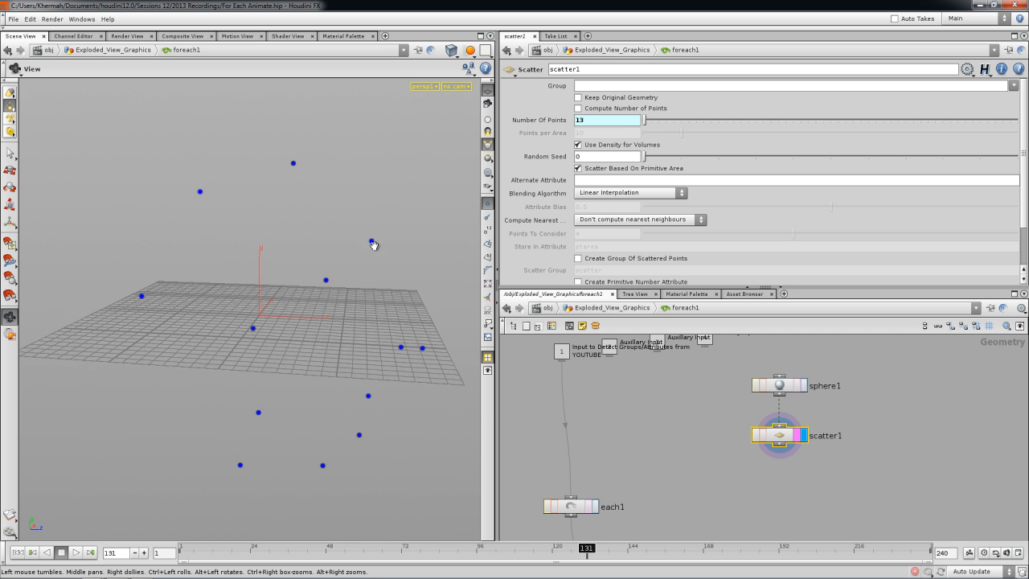
Make each1 the displayed node inside foreach1 after checking it
middle_click_drag(620, 469, 633, 434)
left_click_drag(590, 473, 590, 418)
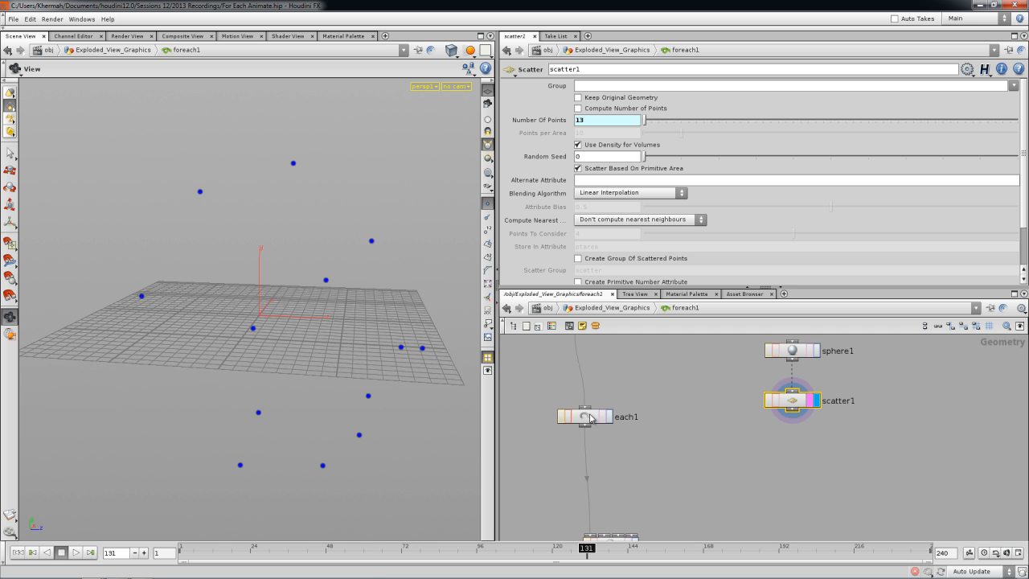
left_click(590, 418)
middle_click(590, 418)
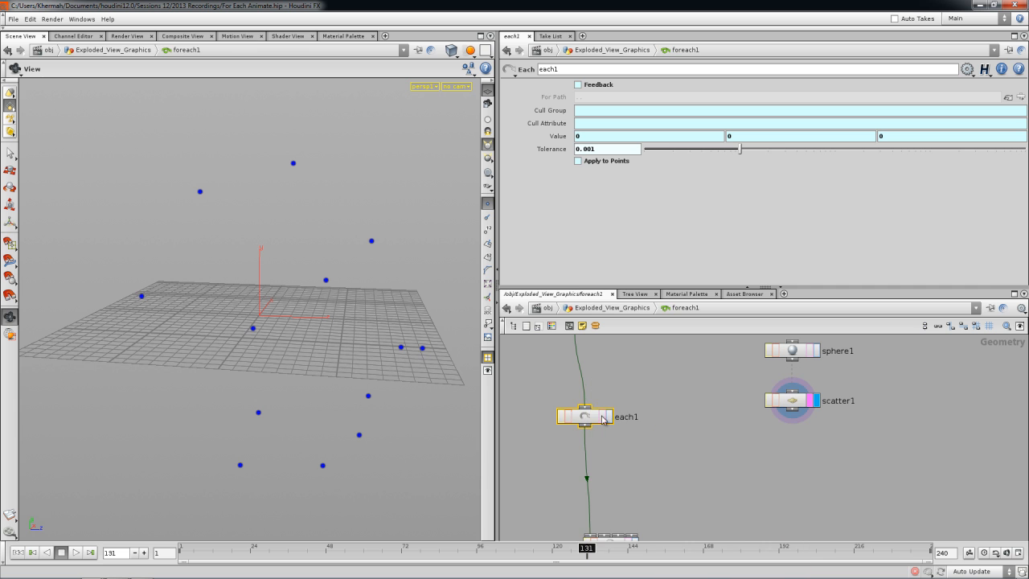
middle_click_drag(682, 394, 699, 382)
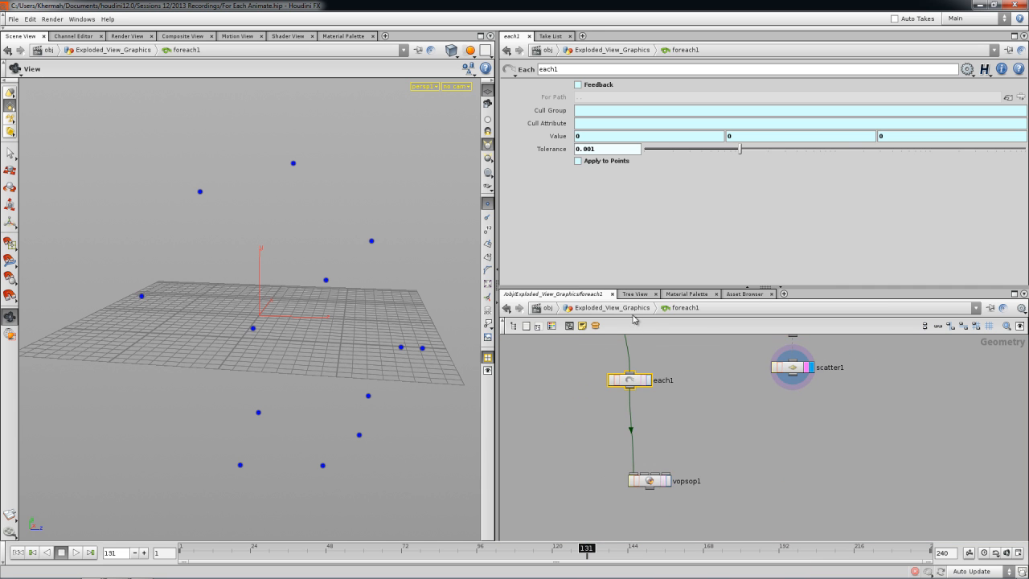
key("u")
key("i")
left_click(646, 380)
Read the geometry information of each1 and of the first foreach1 input connected to YOUTUBE
middle_click(632, 386)
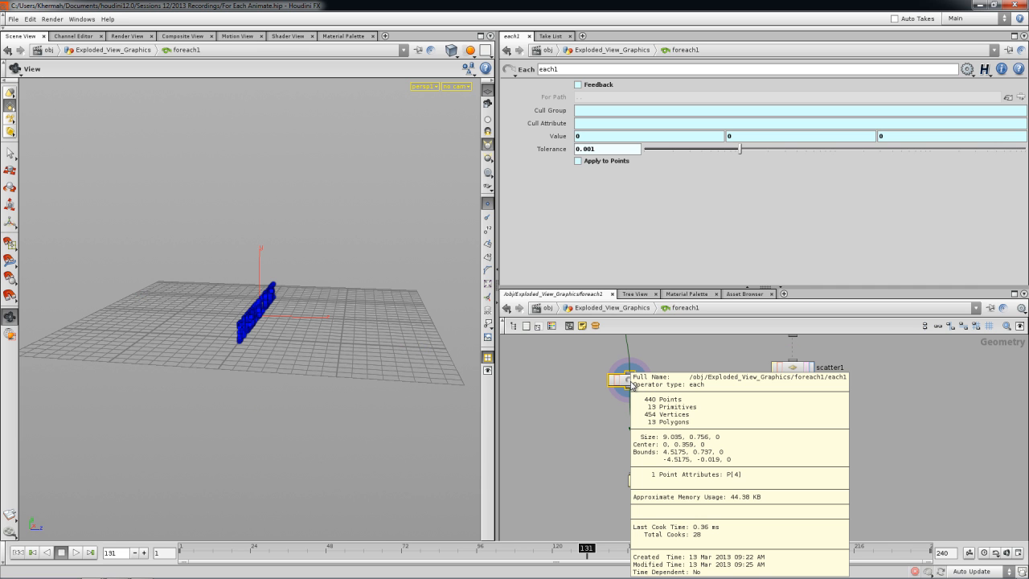
middle_click_drag(594, 407, 623, 458)
middle_click(620, 364)
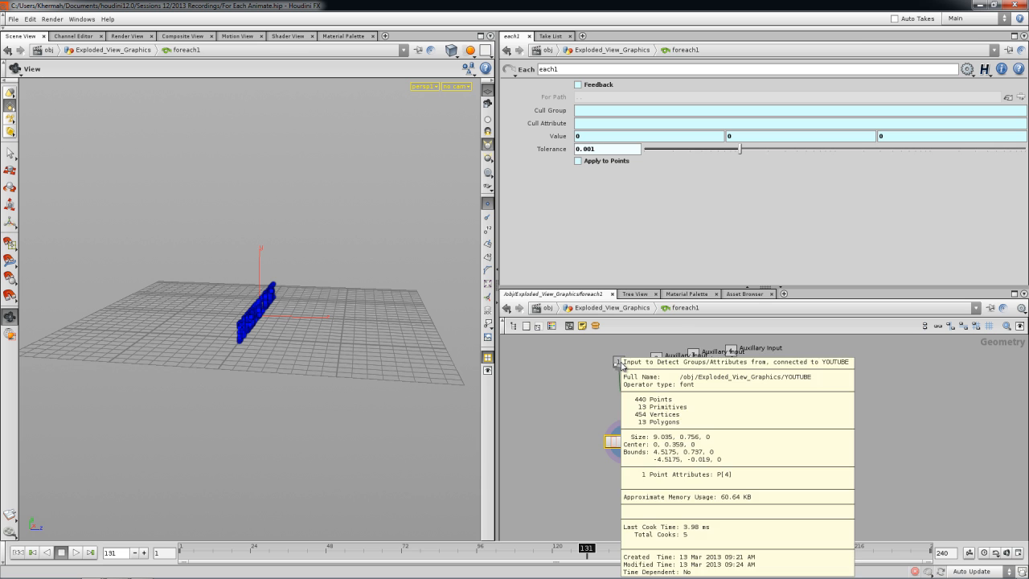
Keep foreach1 iterating over Each Primitive/Point, rewind the timeline to frame 1, and check each1 inside foreach1
left_click(611, 308)
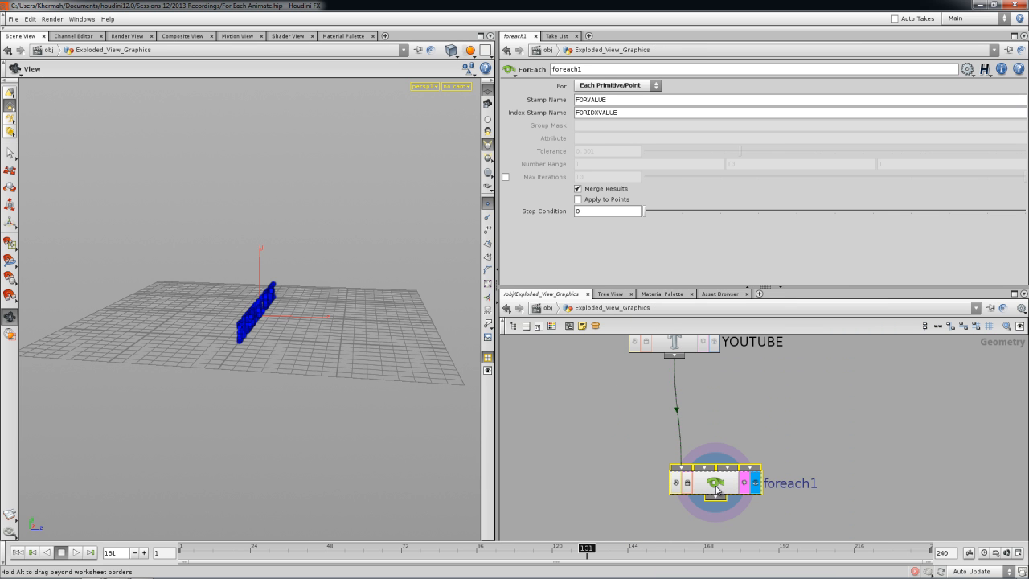
left_click(633, 85)
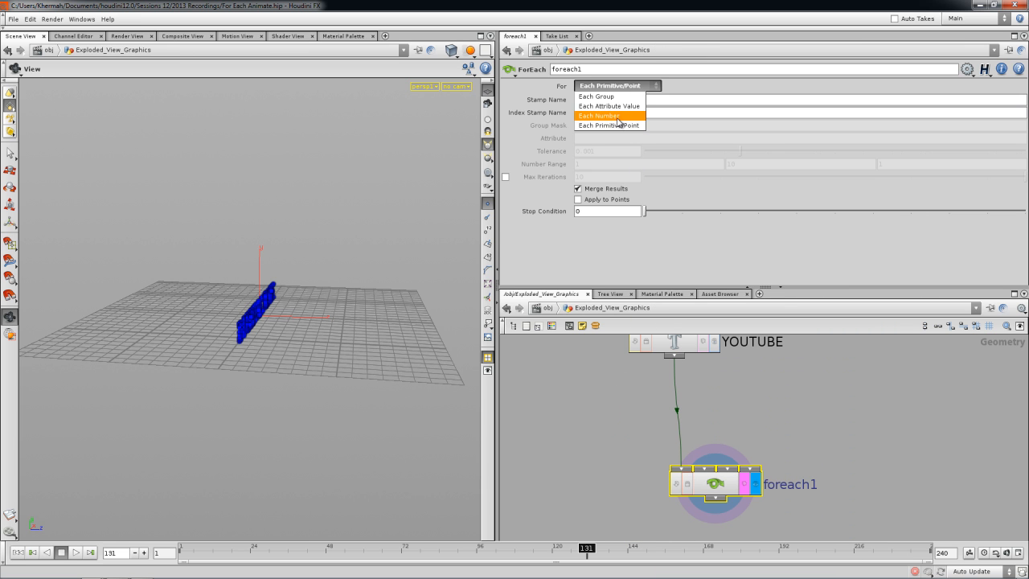
left_click(623, 126)
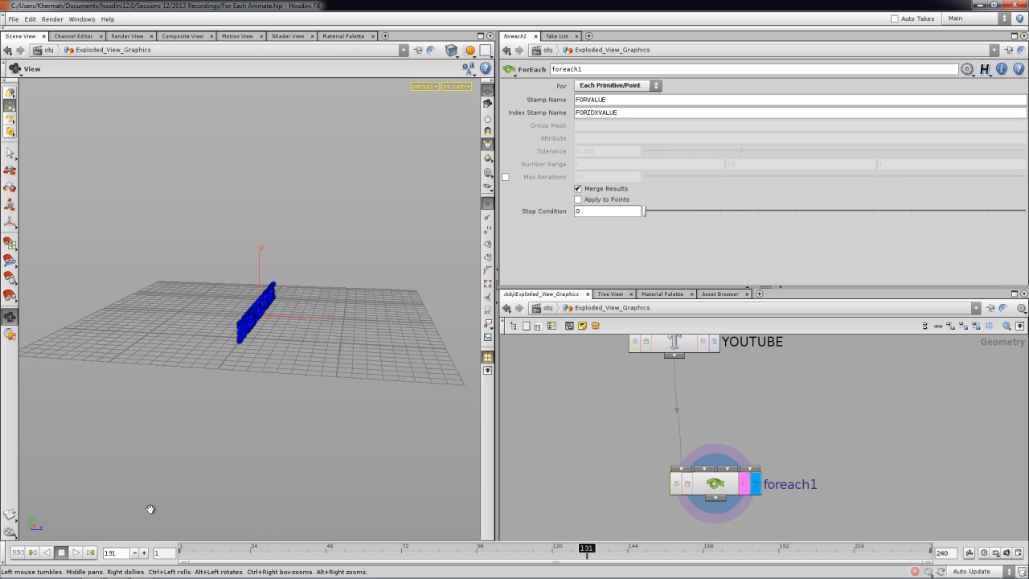
left_click(17, 552)
double_click(718, 493)
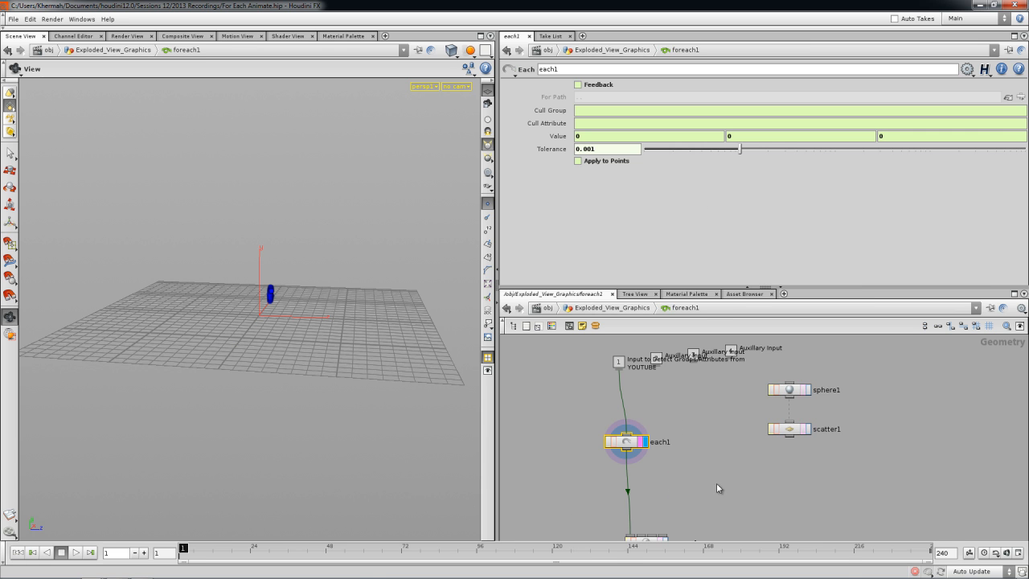
middle_click(635, 445)
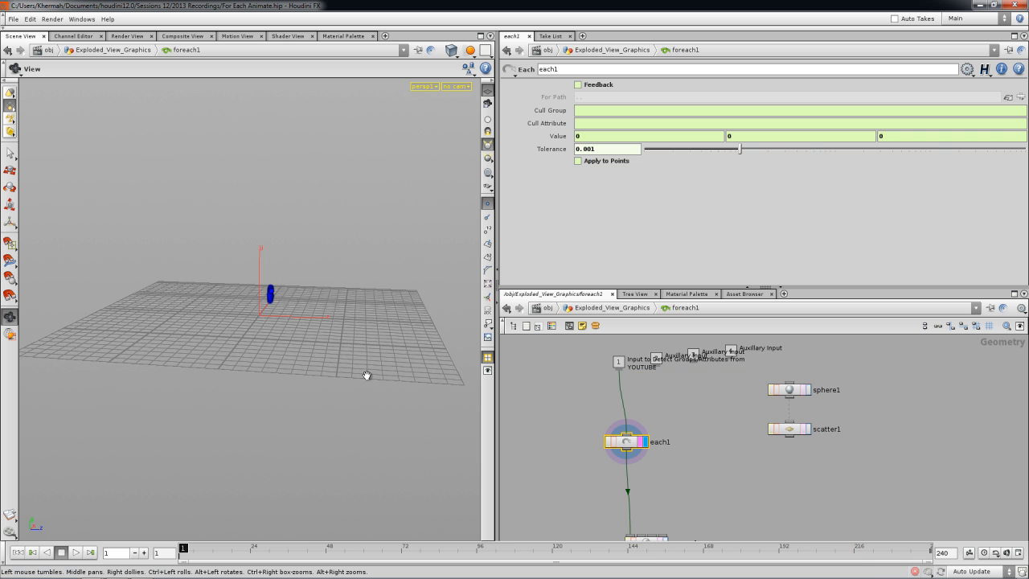
Turn off the viewport's point markers to view the single letter output by each1 from the front
left_click_drag(368, 375, 310, 356)
scroll(342, 356, "up", 3)
left_click(488, 206)
left_click_drag(353, 329, 434, 321)
scroll(434, 321, "up", 2)
middle_click_drag(682, 458, 679, 427)
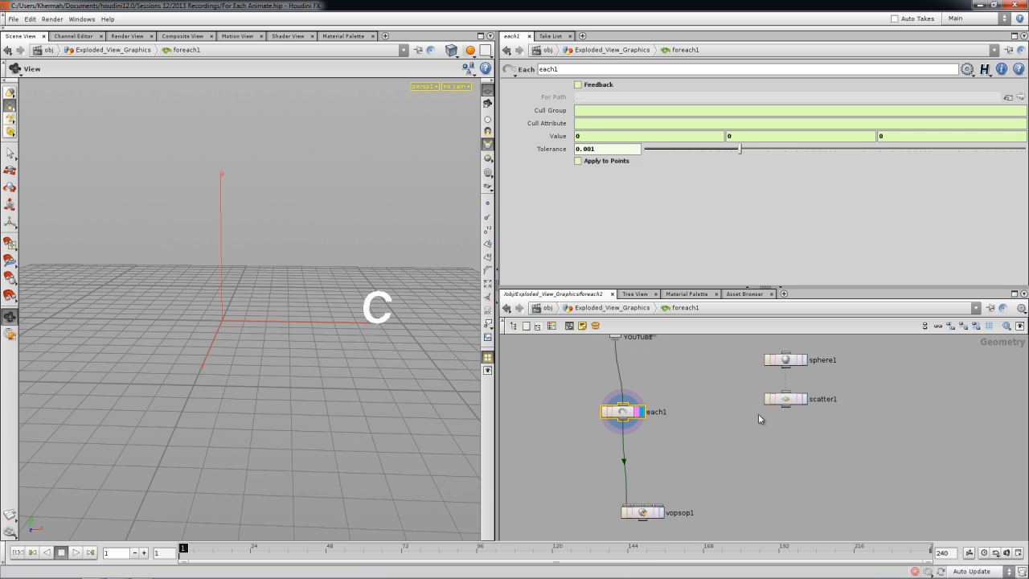
Compare the geometry information of scatter1 with that of each1
middle_click(788, 405)
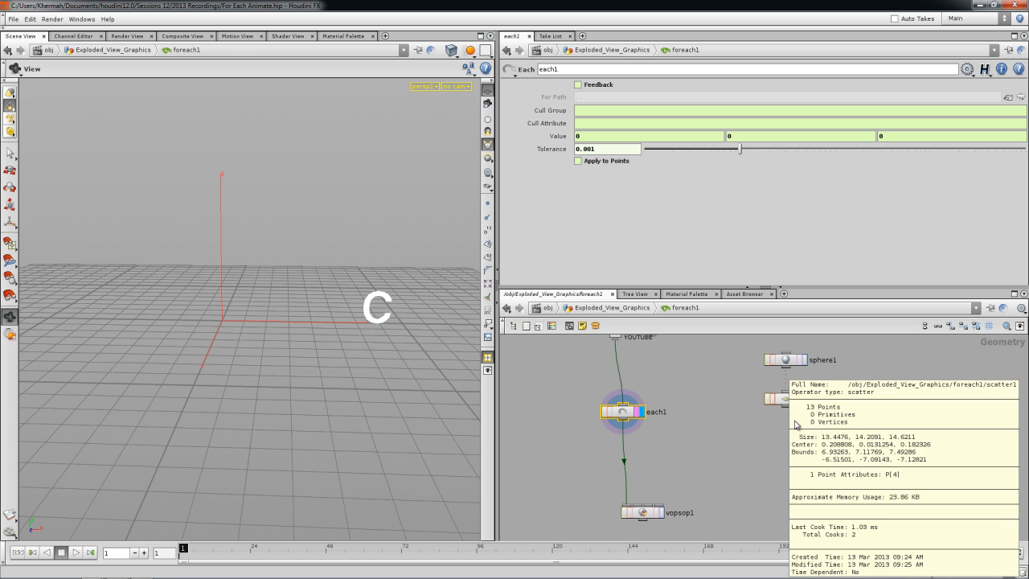
middle_click(787, 406)
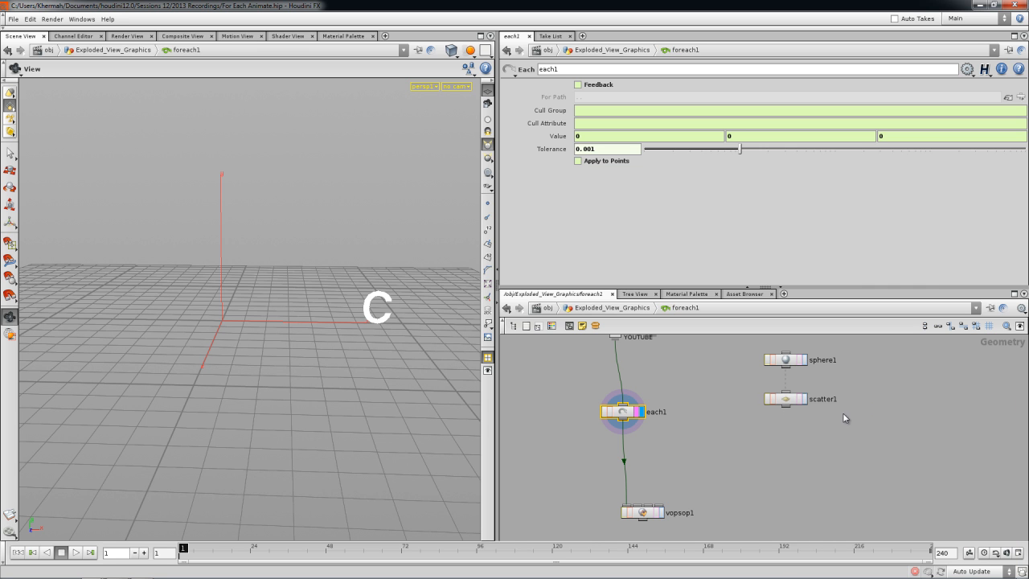
middle_click(625, 414)
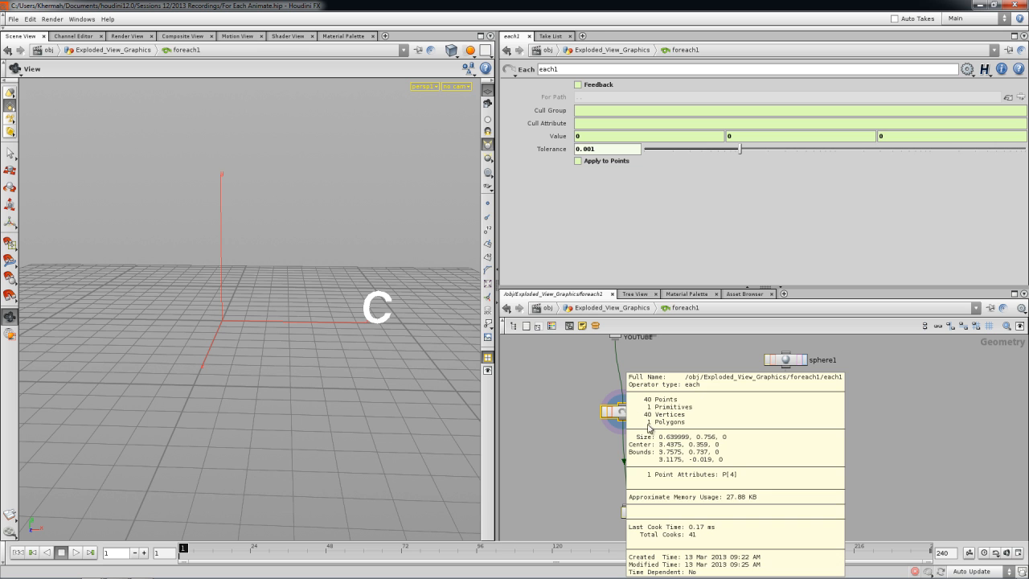
Add a Delete node below scatter1 and connect it to scatter1's output
left_click(787, 405)
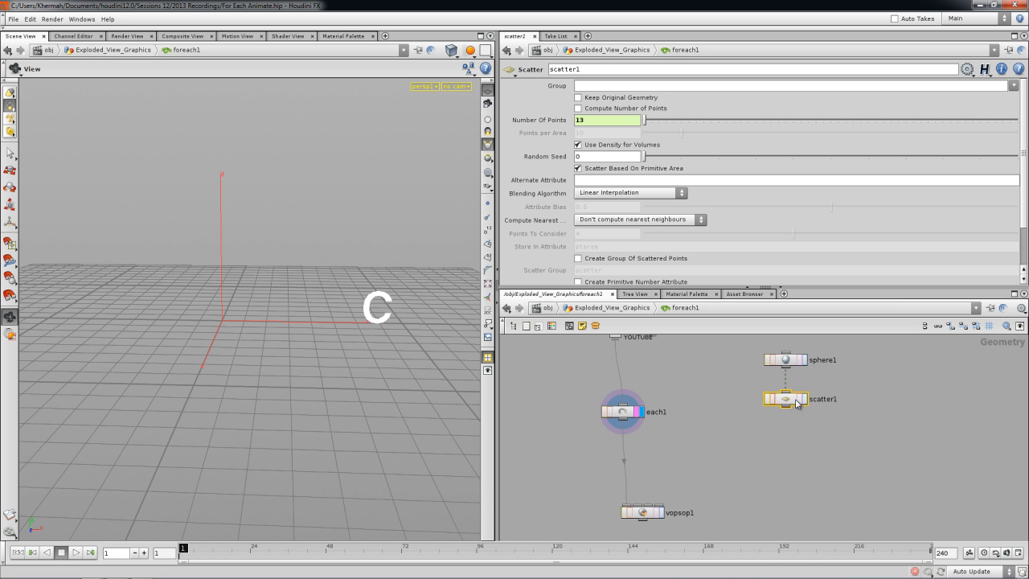
middle_click_drag(775, 430, 756, 443)
key("Tab")
key("Escape")
key("Tab")
type("de")
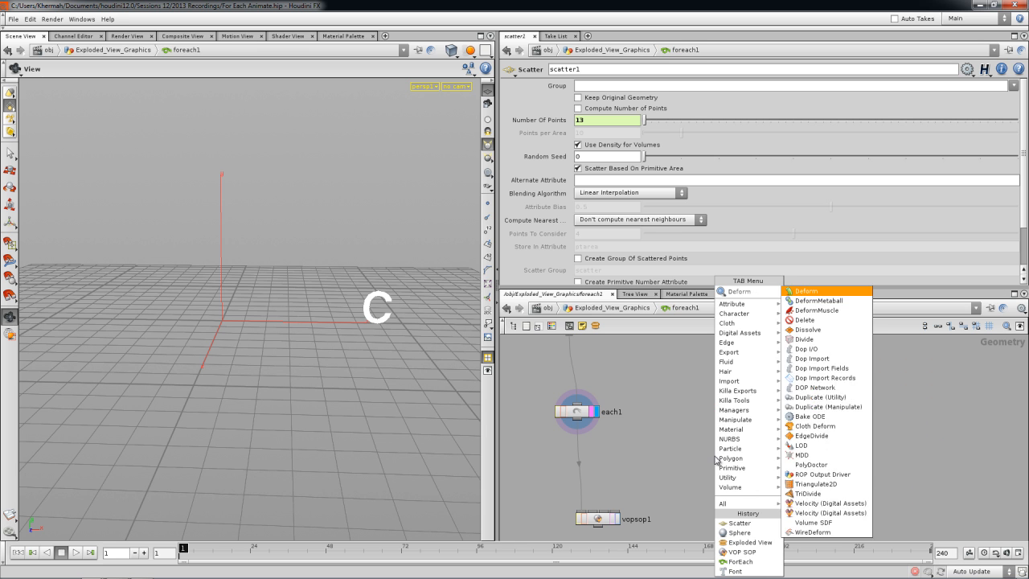
left_click(811, 324)
left_click(759, 437)
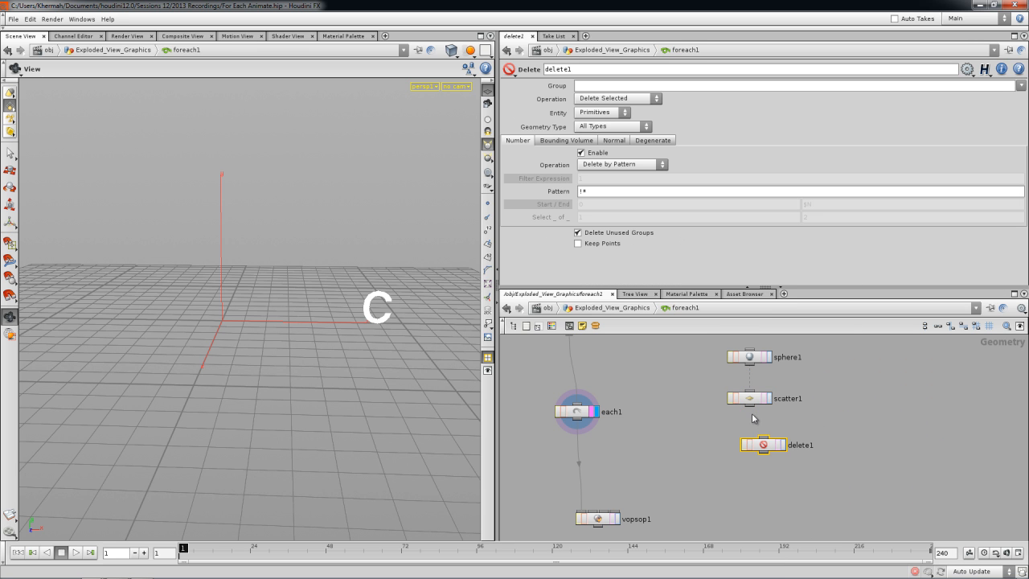
left_click_drag(760, 445, 760, 462)
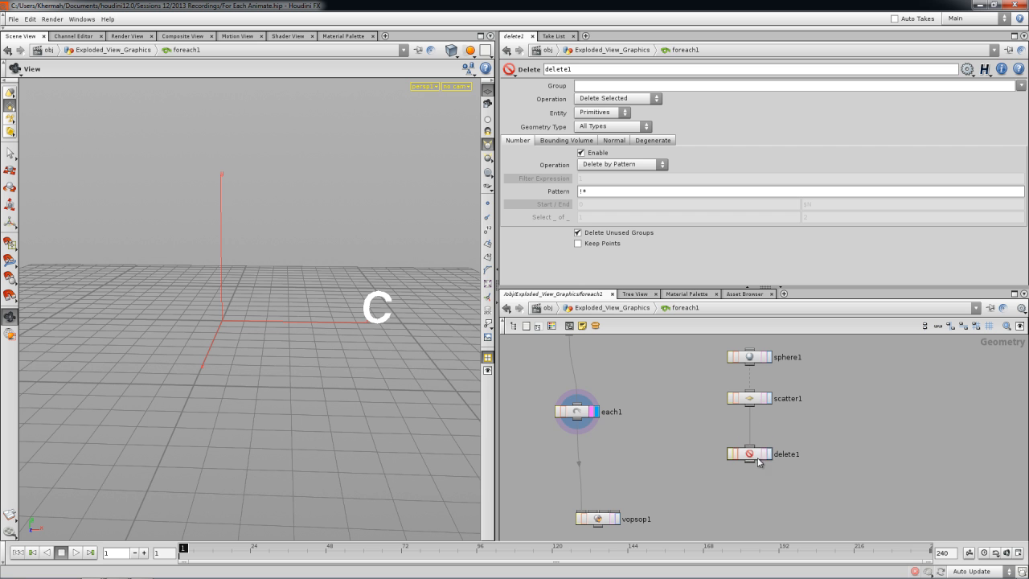
Select delete1 and make scatter1 the displayed node
left_click(767, 455)
left_click_drag(455, 322, 368, 363)
left_click(769, 400)
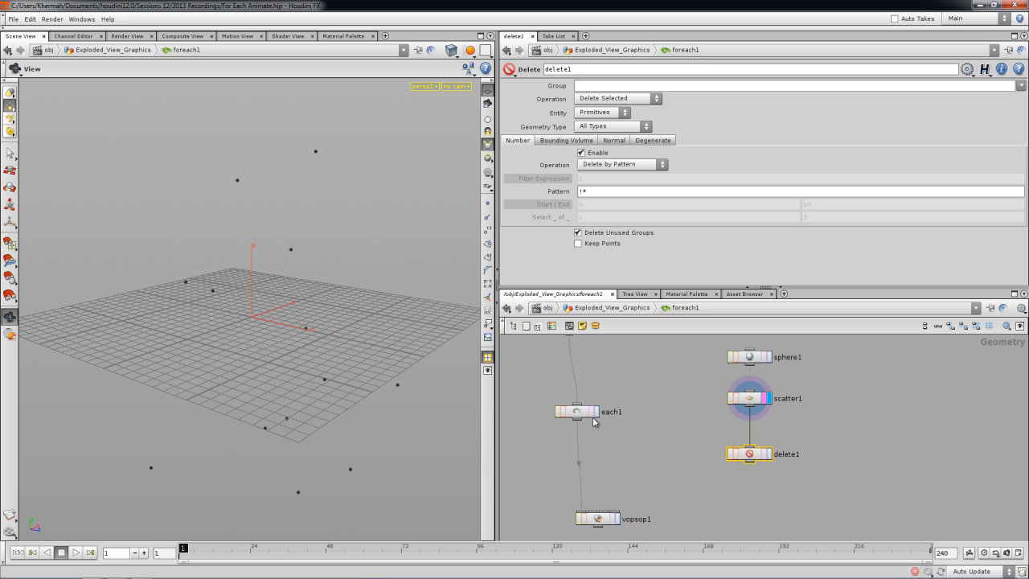
Set delete1's entity to Points and its number operation to Delete by Expression
left_click(602, 112)
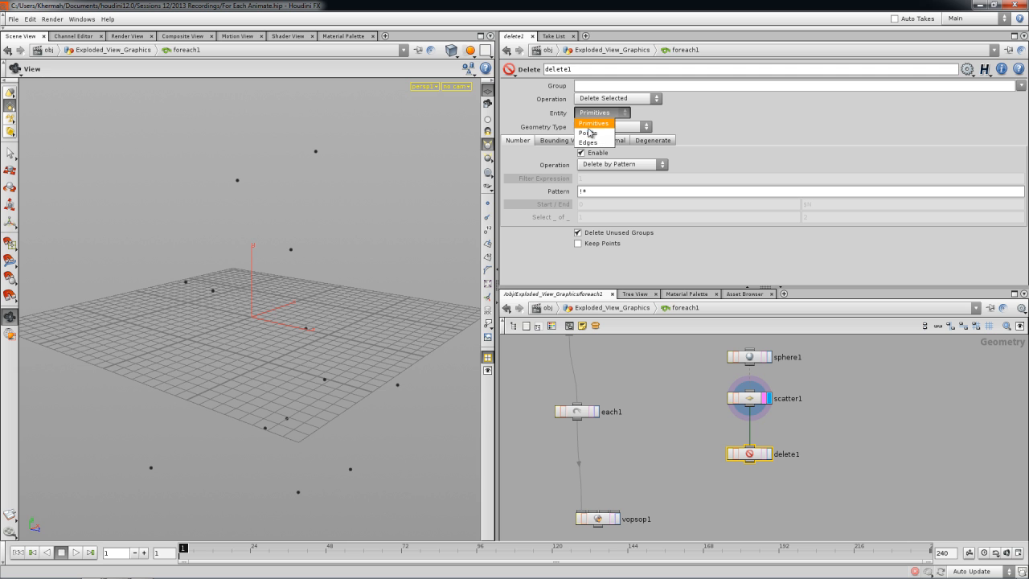
left_click(594, 136)
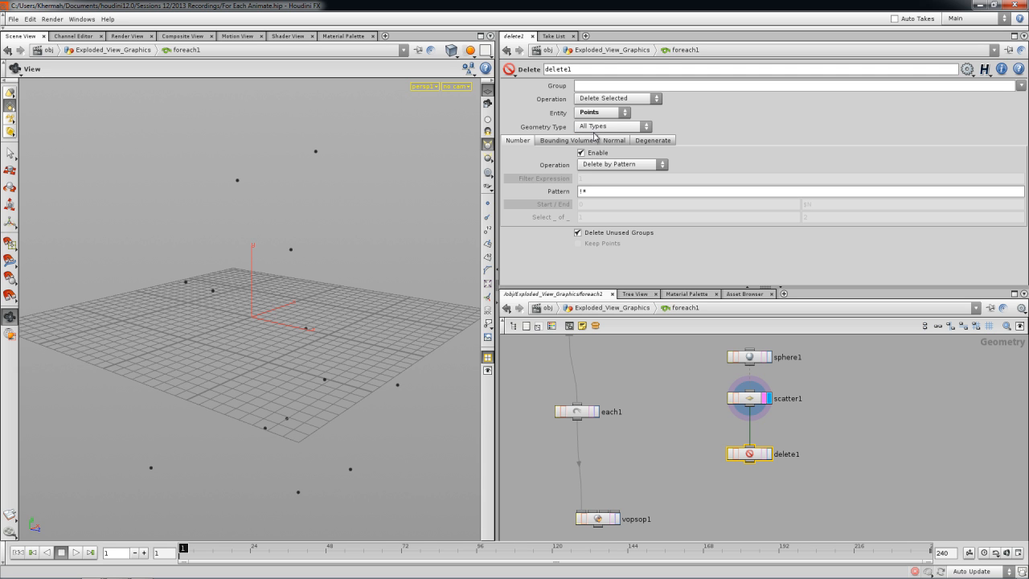
left_click(621, 165)
left_click(627, 193)
Set delete1's filter expression to $PT == stamp("..", "FORVALUE", 0)
double_click(584, 178)
key("BackSpace")
type("$PT")
type(" == ")
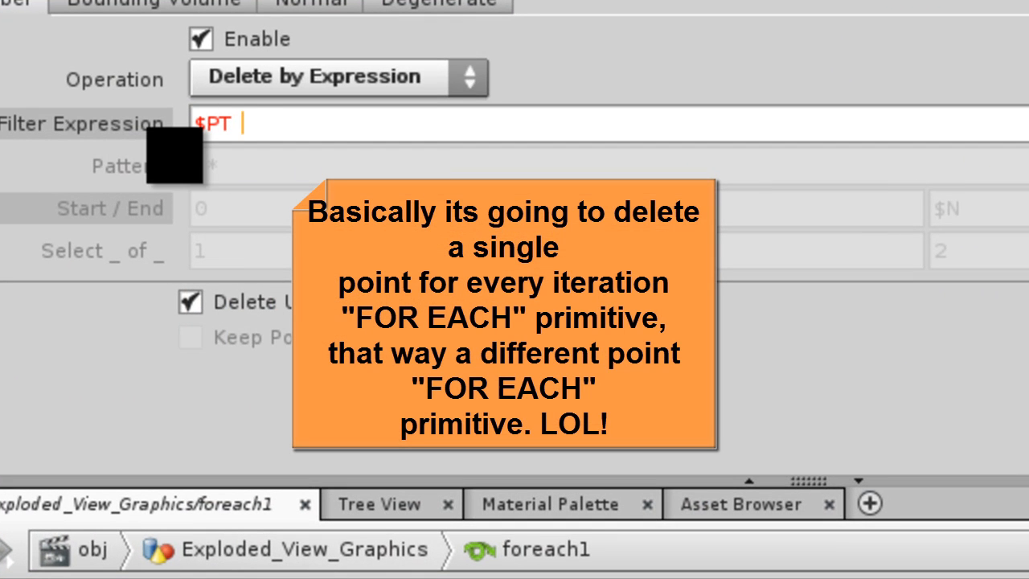
type("stamp(")
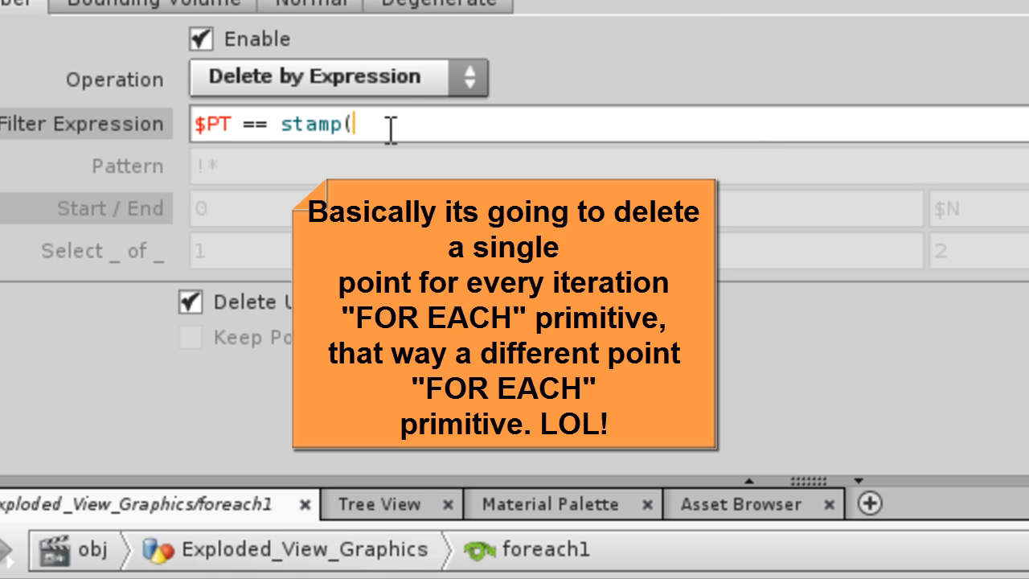
type("\"..\"")
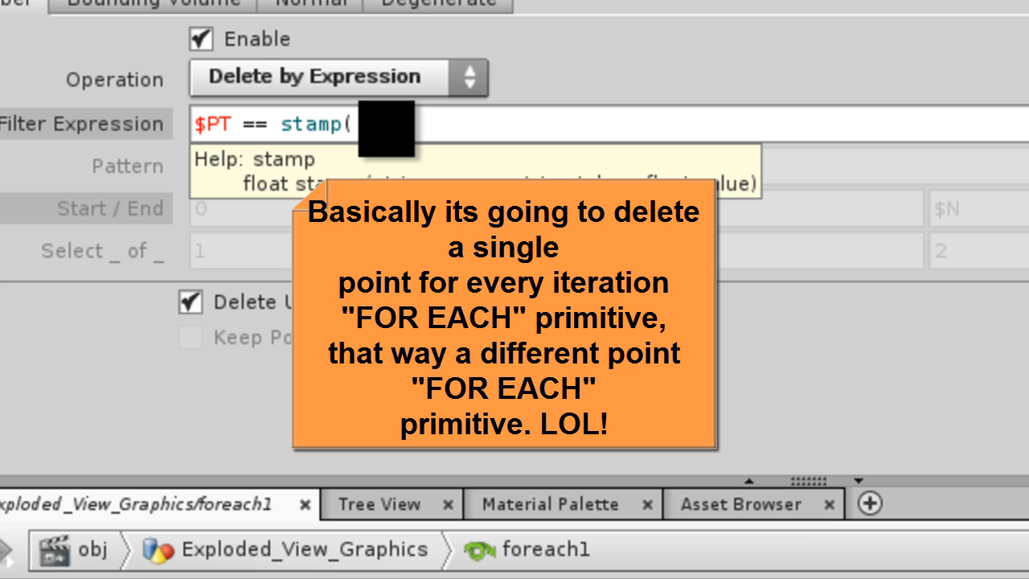
type("FORVA:L")
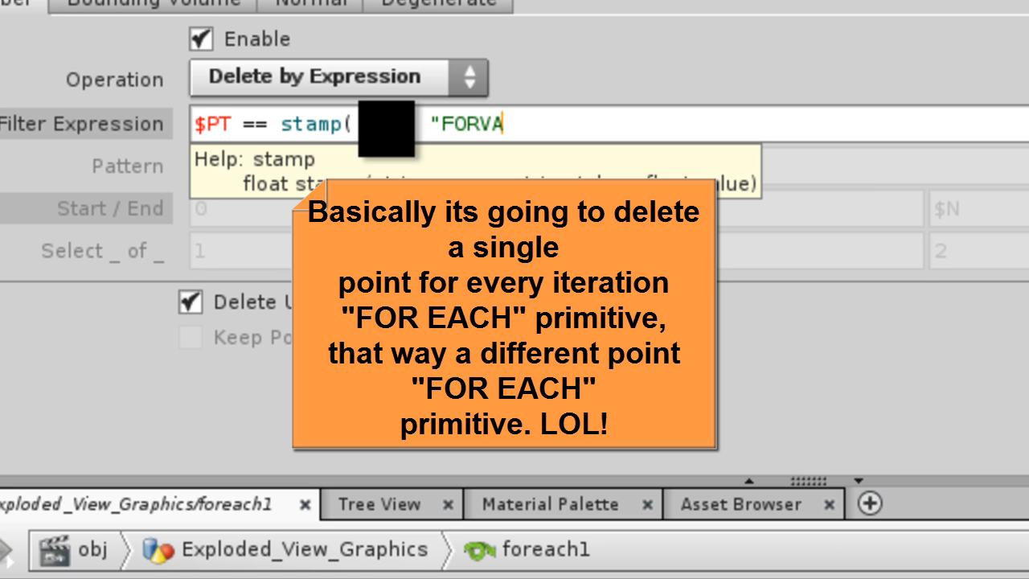
type("UE")
type(", 0)")
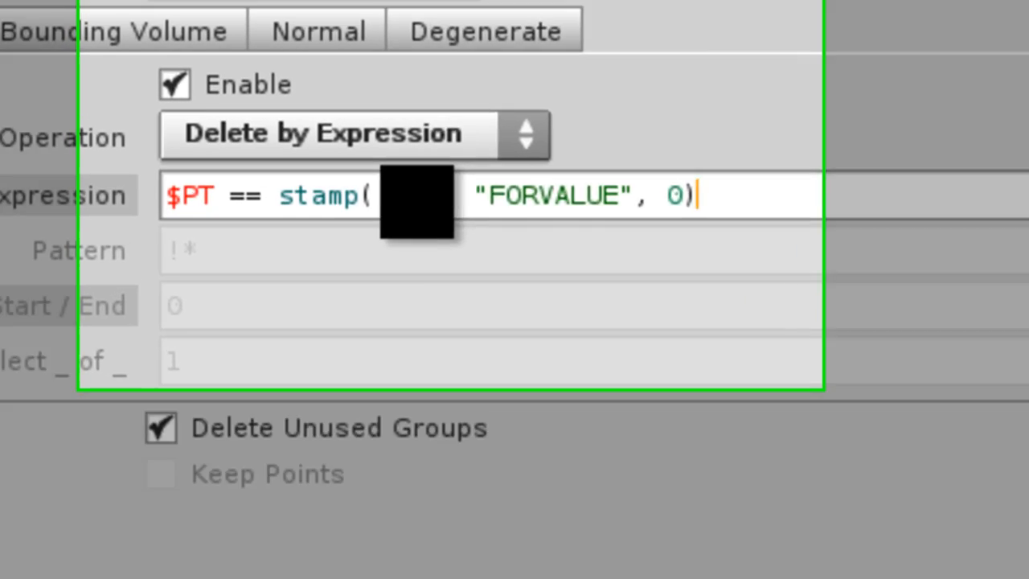
key("Return")
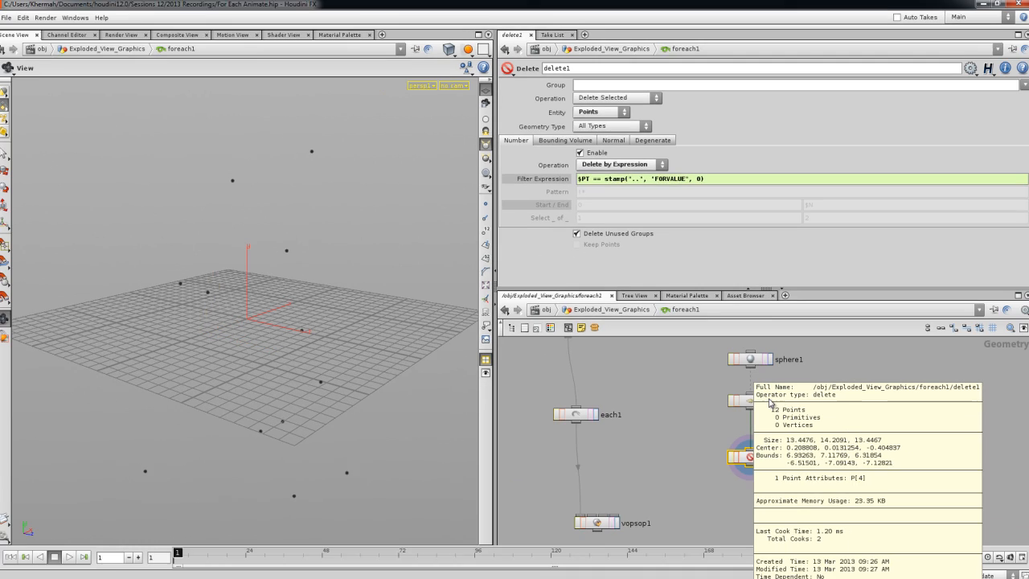
Set delete1's operation to Delete Non-Selected and check the node's geometry information
left_click(653, 98)
left_click(639, 116)
middle_click(749, 455)
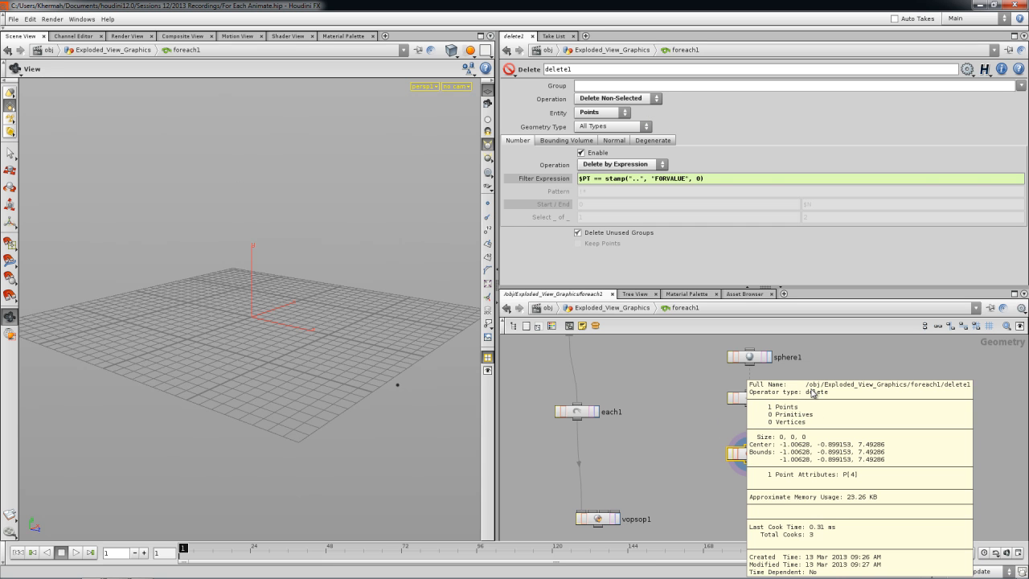
scroll(678, 424, "down", 2)
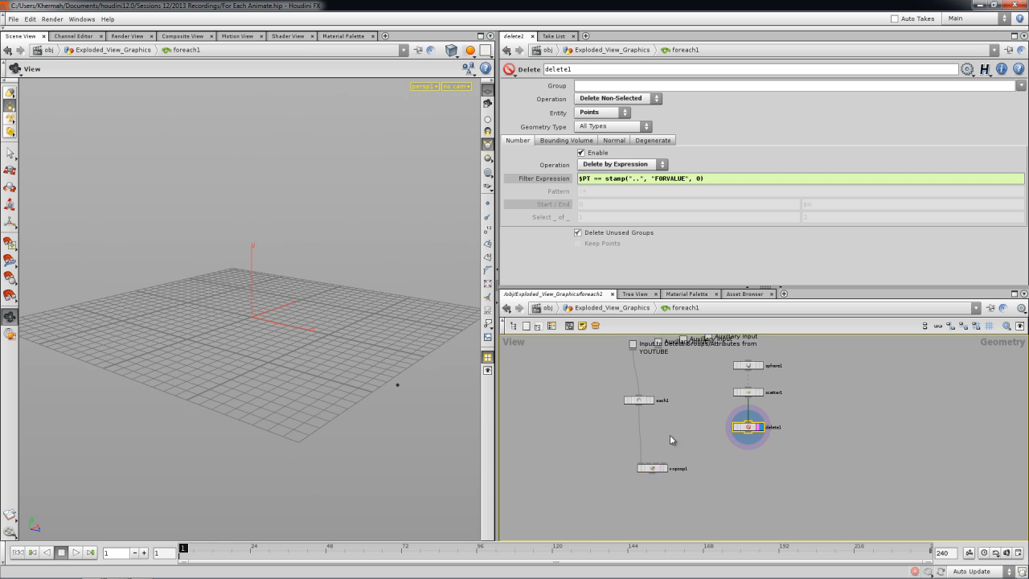
left_click_drag(659, 472, 685, 471)
middle_click(754, 429)
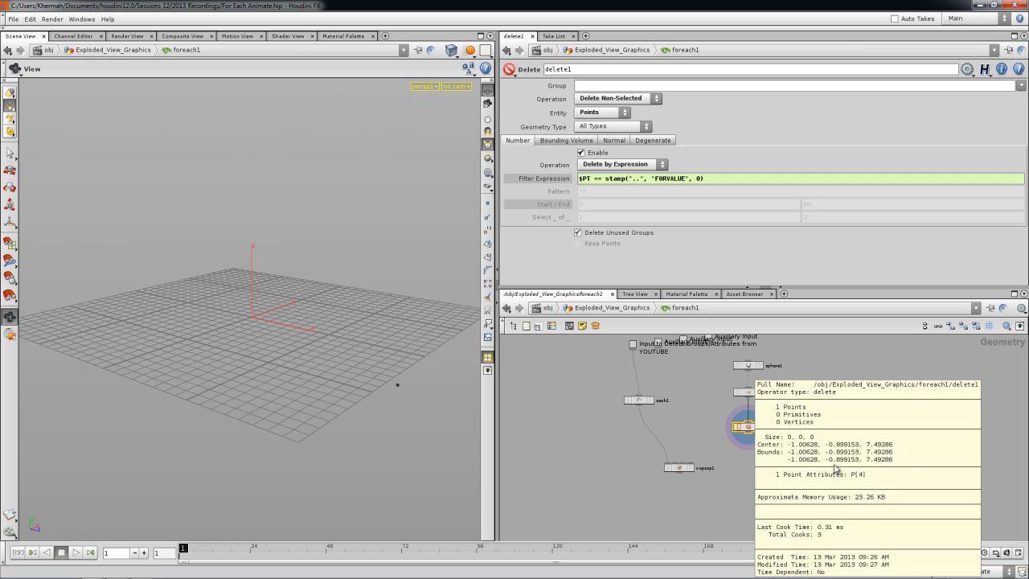
Space out scatter1 and delete1, and insert a Point node between sphere1 and scatter1
scroll(707, 386, "up", 2)
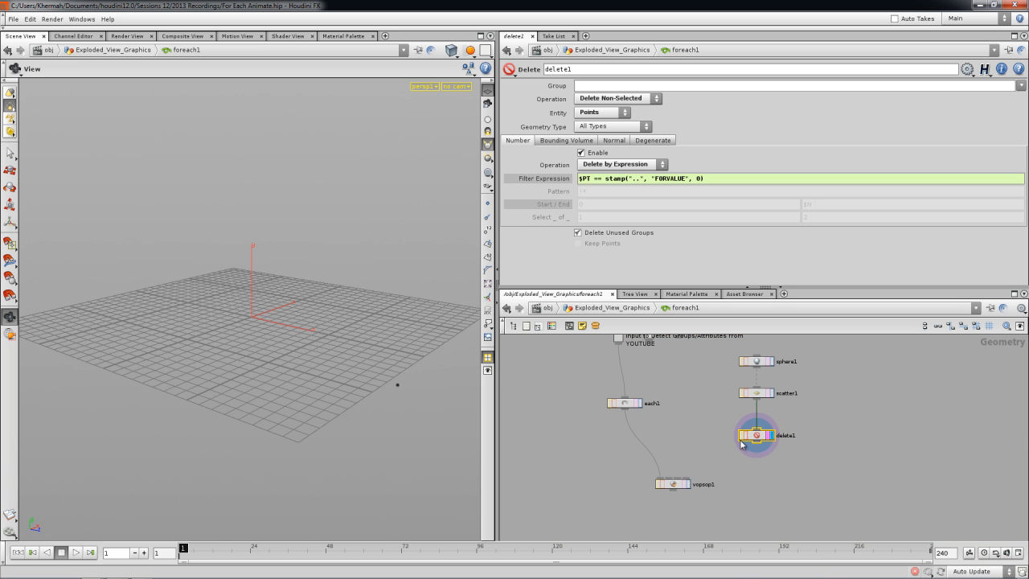
left_click_drag(757, 446, 756, 465)
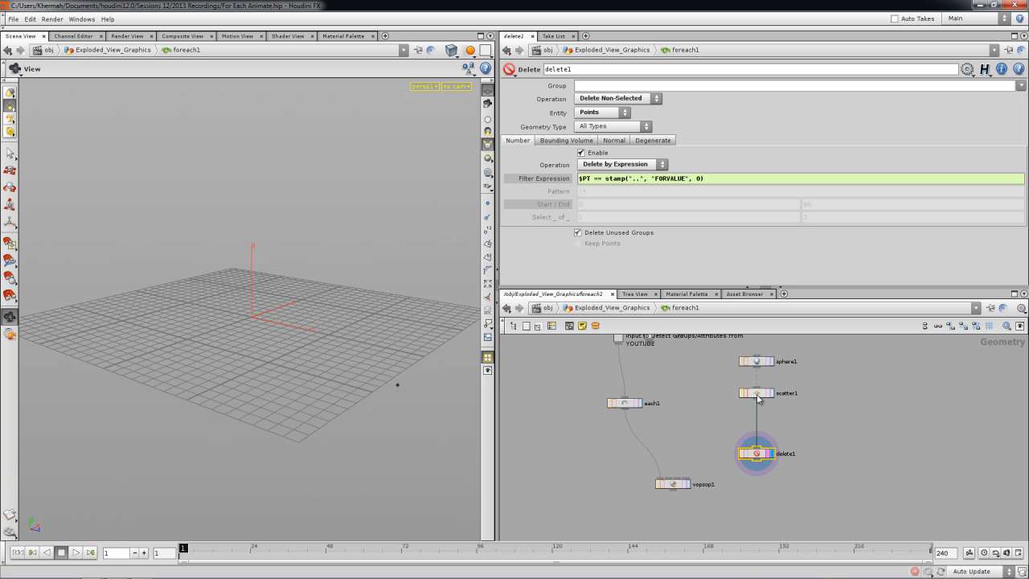
left_click_drag(757, 388, 756, 411)
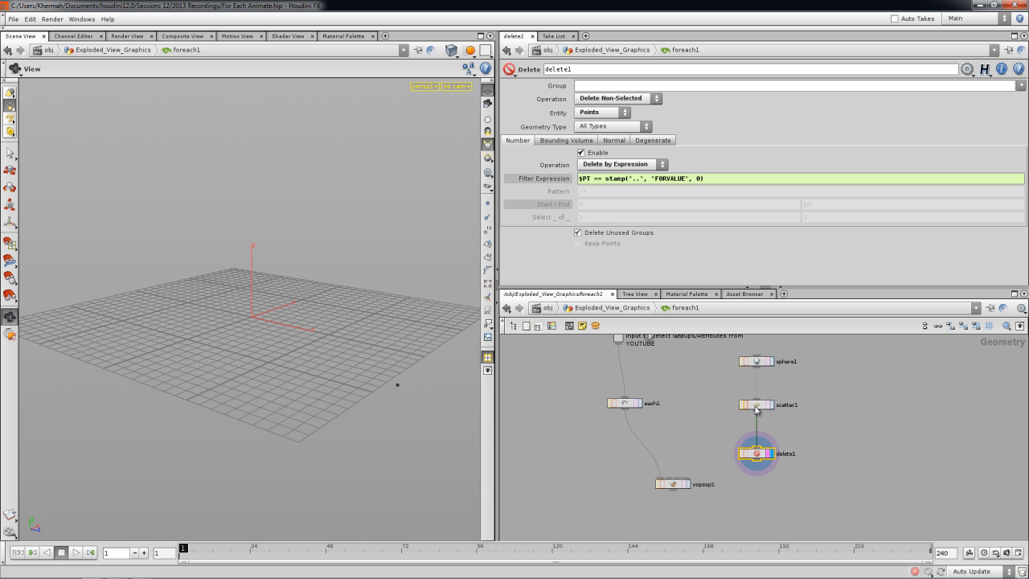
scroll(695, 414, "up", 3)
key("Tab")
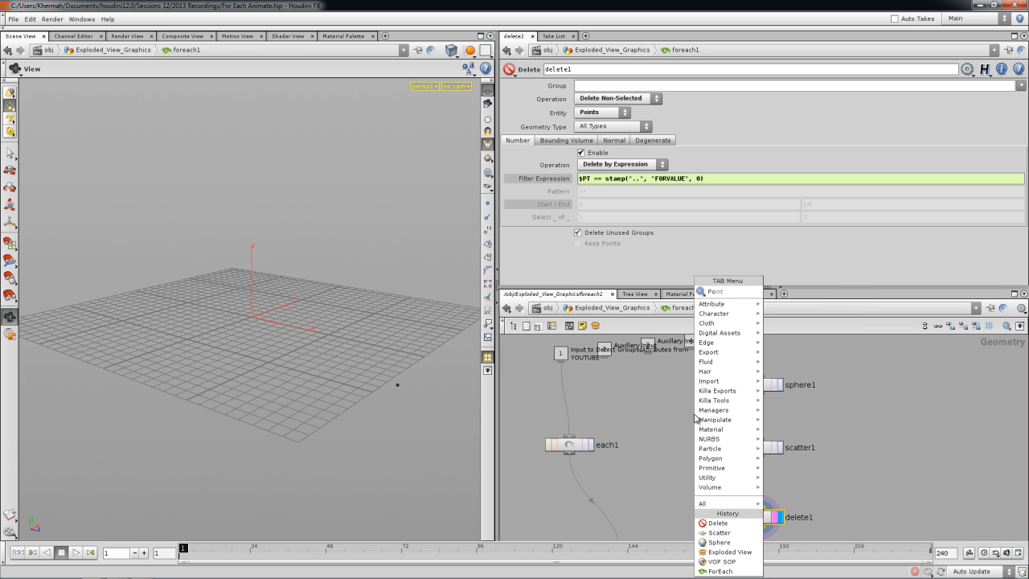
type("Point")
key("Return")
left_click(755, 411)
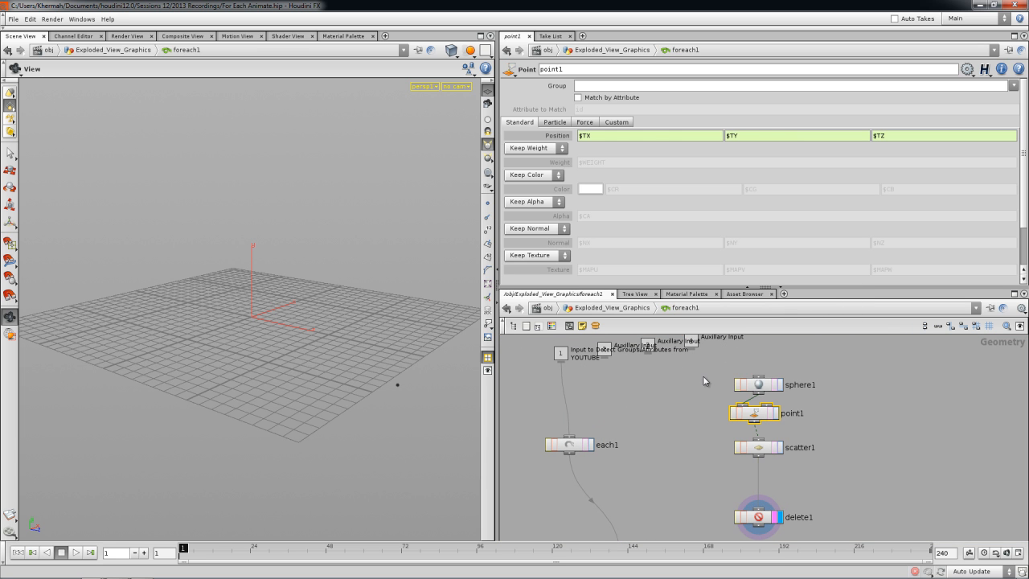
Set point1's normal option to Add Normal
left_click(537, 228)
left_click(531, 240)
left_click_drag(402, 306, 432, 301)
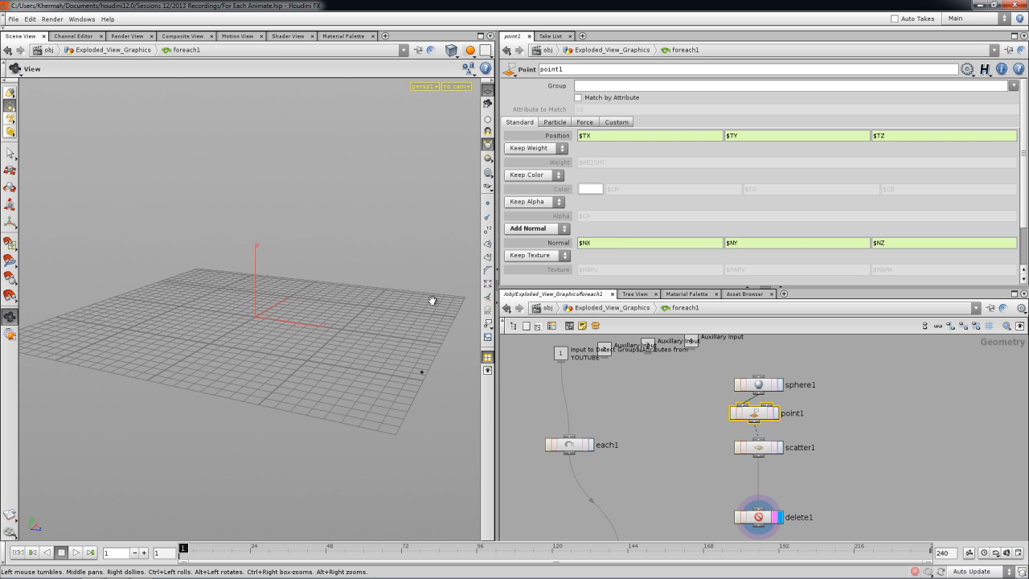
Make point1 the displayed node and turn on the display of point normals in the viewport
left_click(776, 413)
left_click_drag(770, 414, 774, 417)
left_click(487, 217)
left_click_drag(419, 228, 397, 236)
key("d")
left_click_drag(434, 300, 464, 302)
left_click(547, 171)
left_click_drag(369, 263, 366, 285)
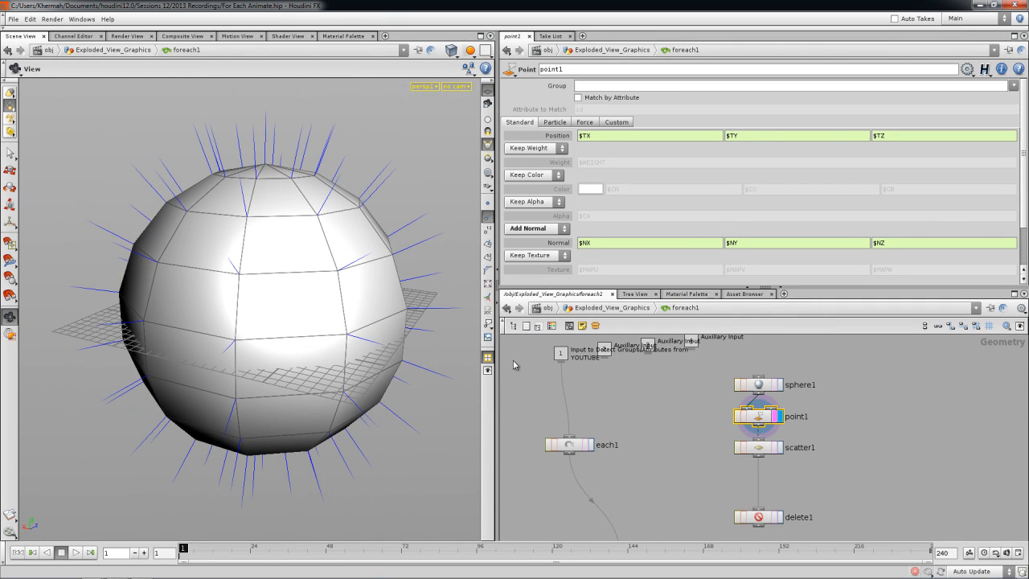
Display scatter1 and examine the normals on its scattered points from several angles
left_click_drag(763, 451, 766, 461)
left_click(779, 457)
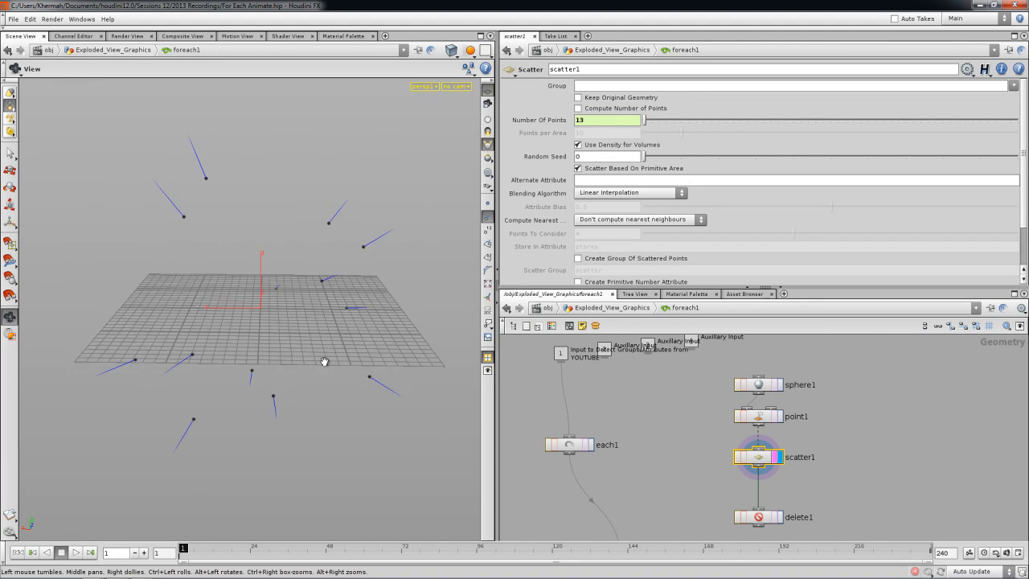
left_click_drag(324, 361, 326, 288)
left_click_drag(321, 381, 378, 406)
middle_click_drag(753, 475, 738, 449)
Try a Reverse node set to Reverse V between point1 and scatter1, and delete it
left_click_drag(748, 434, 746, 459)
key("Tab")
type("re")
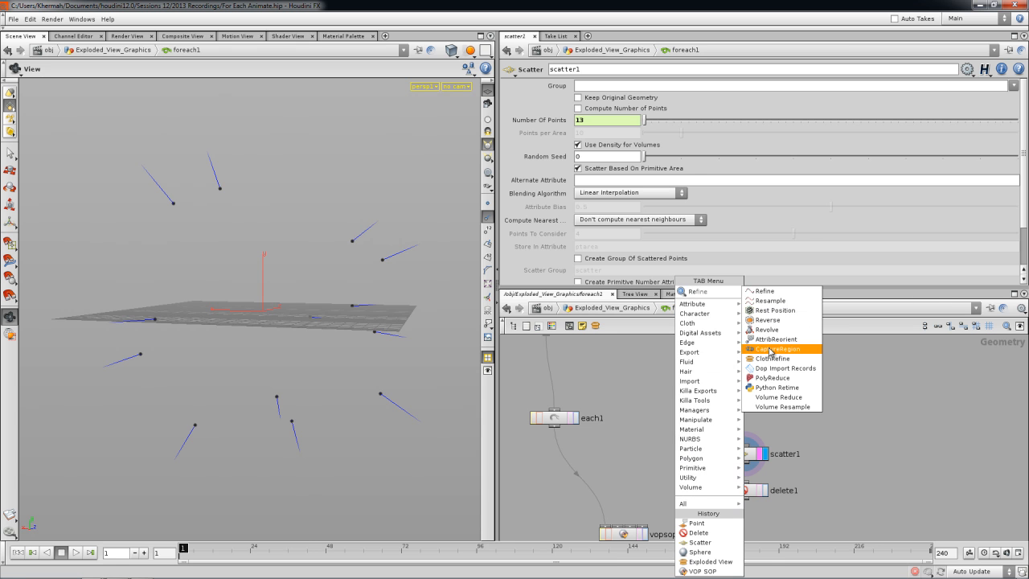
left_click(768, 320)
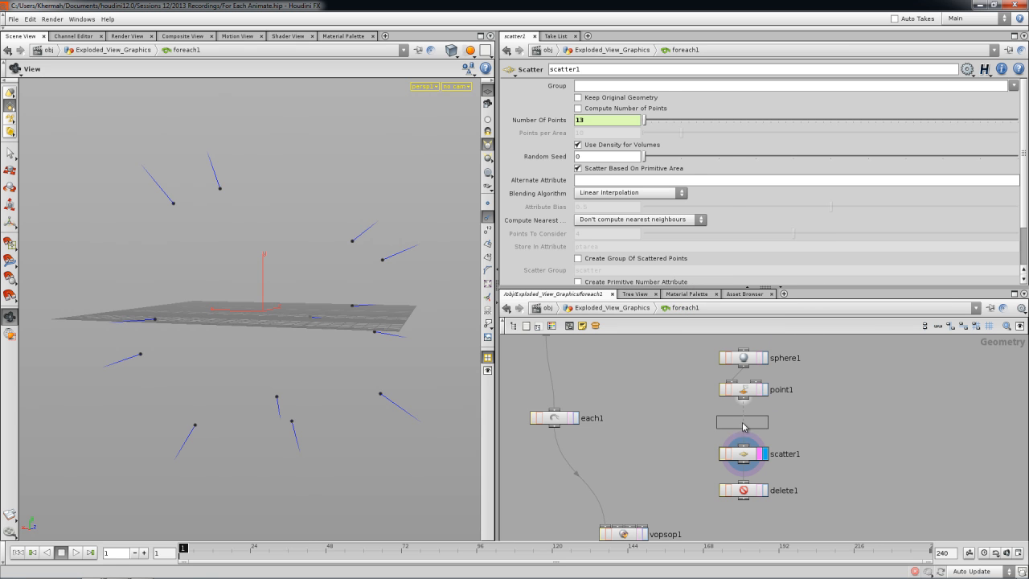
left_click(735, 432)
left_click_drag(735, 431, 746, 430)
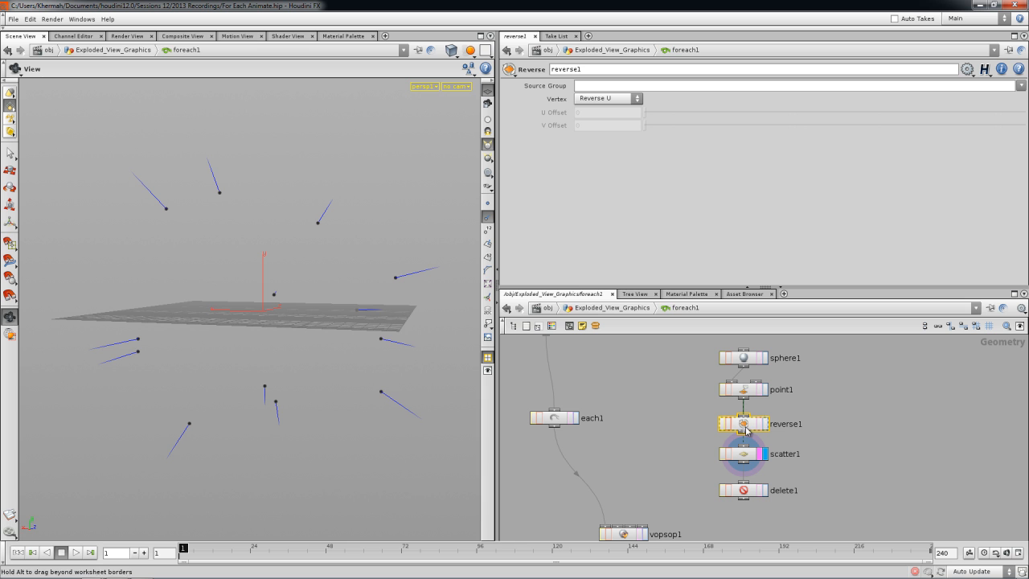
left_click(610, 99)
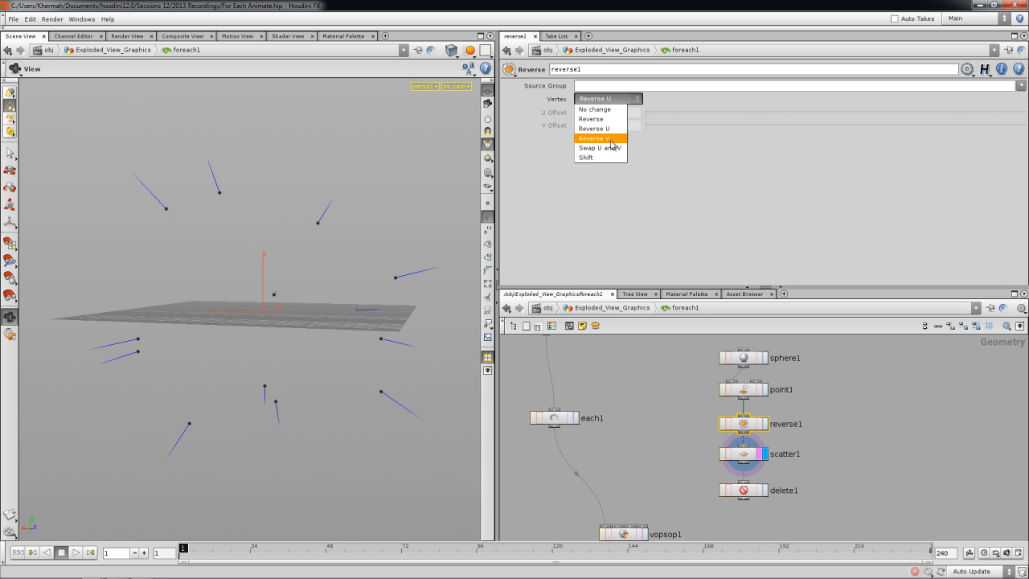
left_click(610, 141)
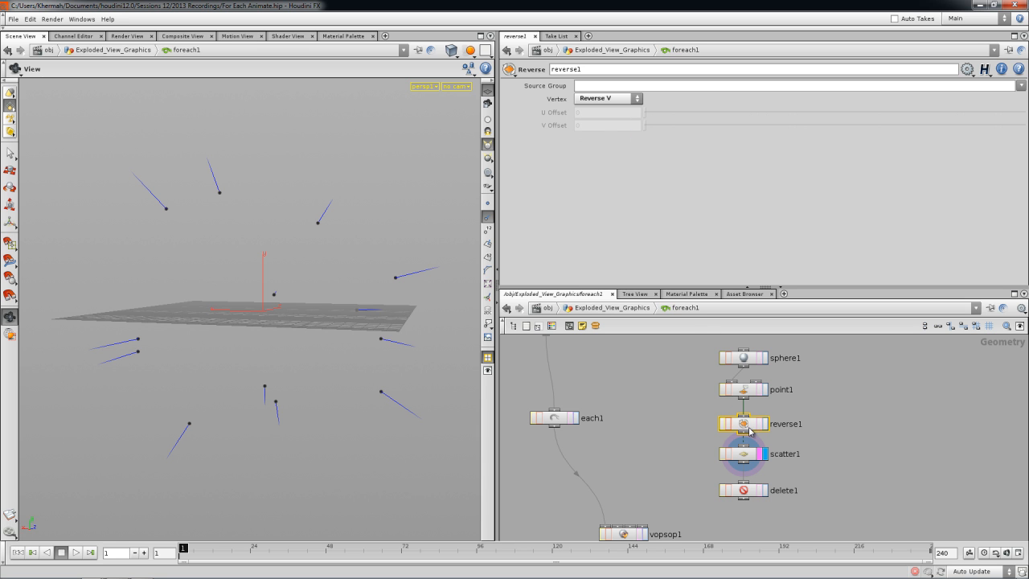
key("Delete")
Move scatter1 and delete1 up closer beneath point1 in the network
left_click_drag(744, 456, 745, 441)
left_click_drag(309, 322, 358, 340)
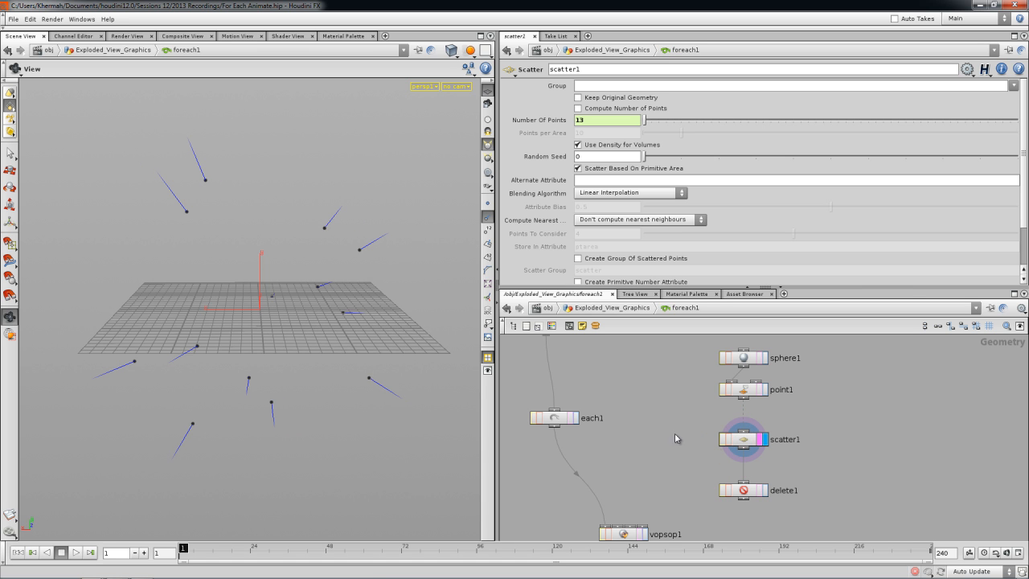
left_click_drag(745, 444, 748, 431)
left_click_drag(745, 495, 745, 465)
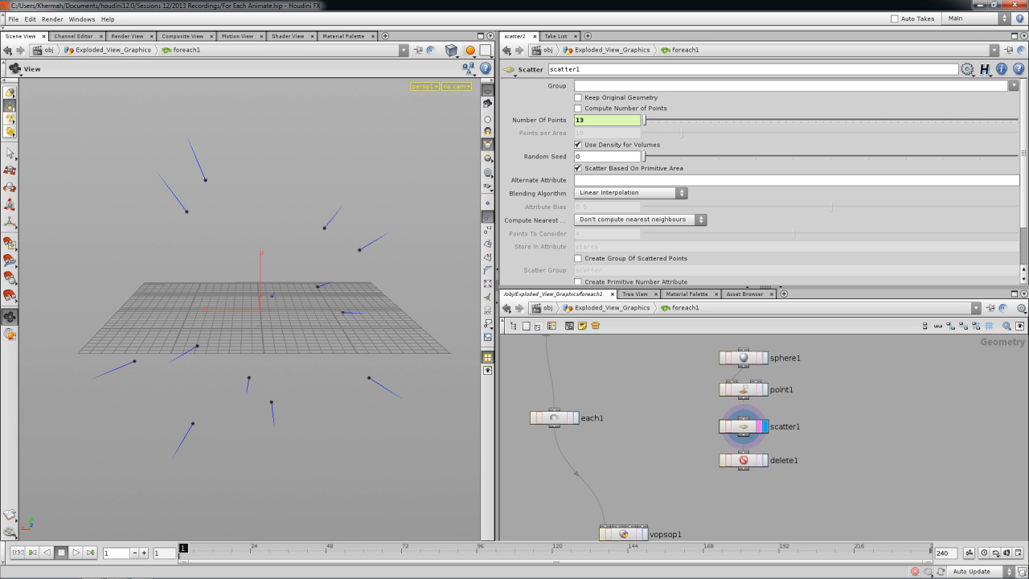
Connect delete1's output to the second input of vopsop1
middle_click_drag(662, 440, 695, 431)
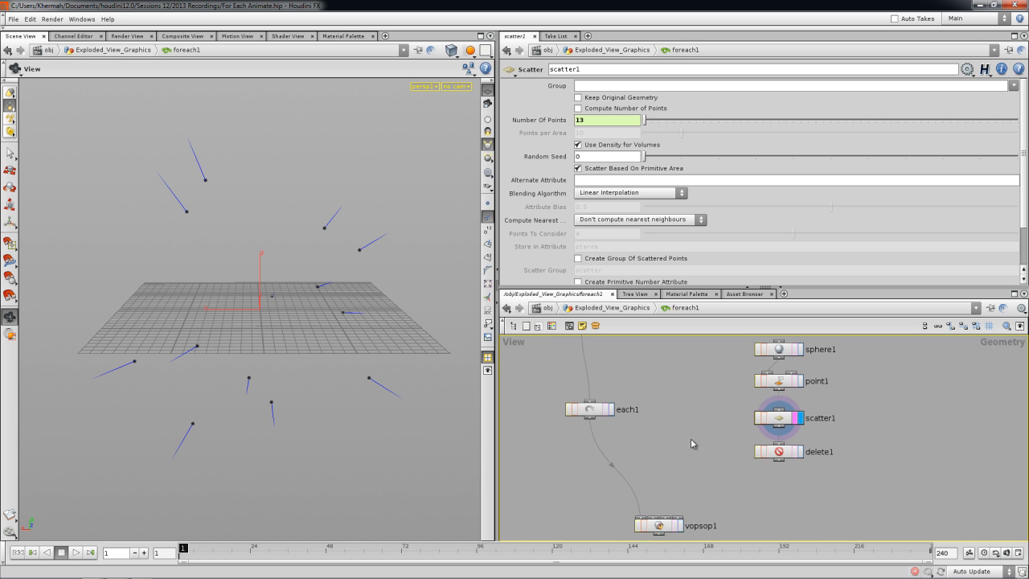
middle_click_drag(735, 478, 743, 436)
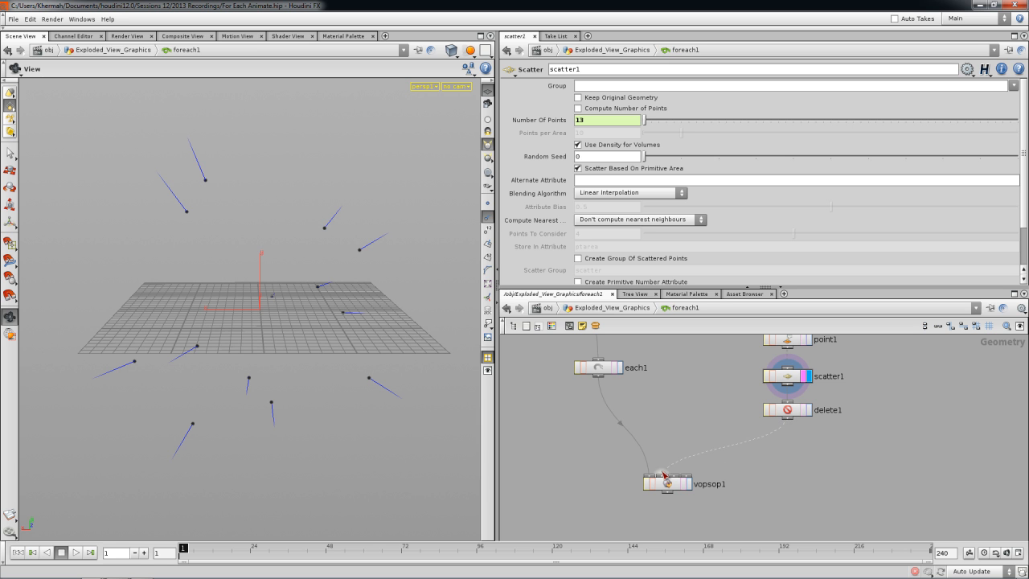
scroll(666, 481, "up", 4)
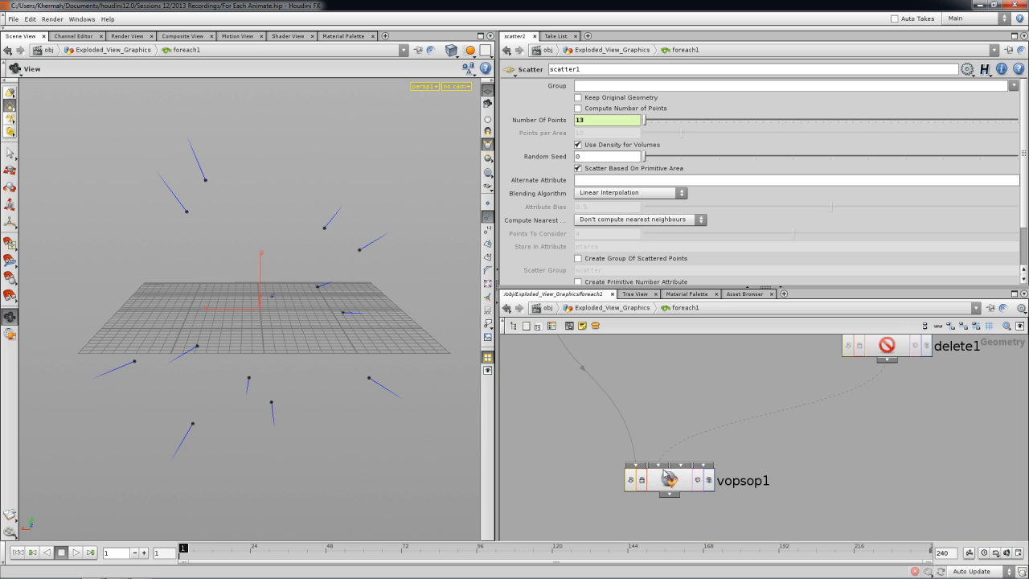
scroll(666, 478, "up", 2)
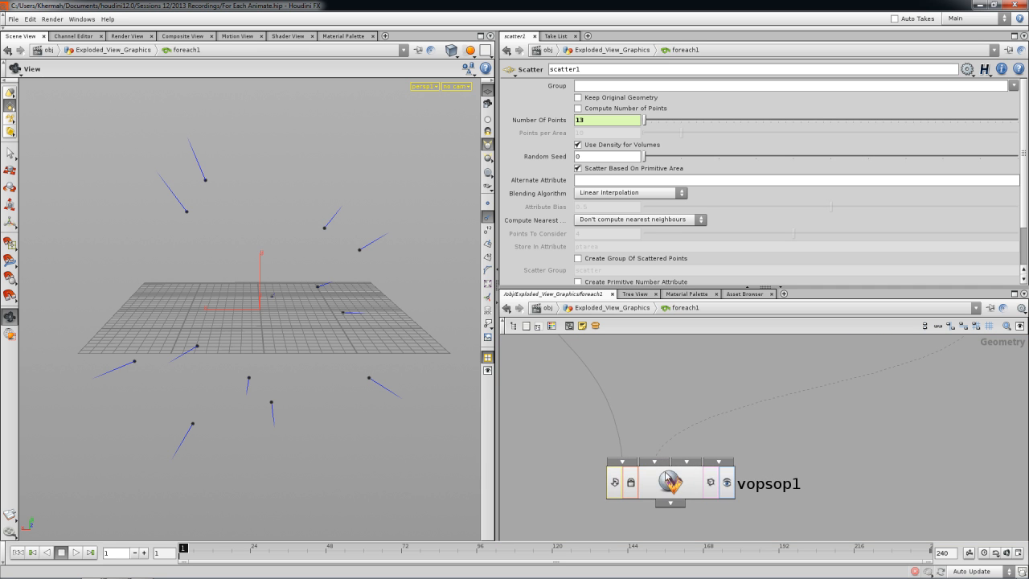
scroll(677, 482, "down", 3)
middle_click_drag(712, 420, 716, 462)
Display vopsop1 to inspect the letter geometry with its normals, and shift each1 aside in the network
left_click_drag(296, 402, 269, 379)
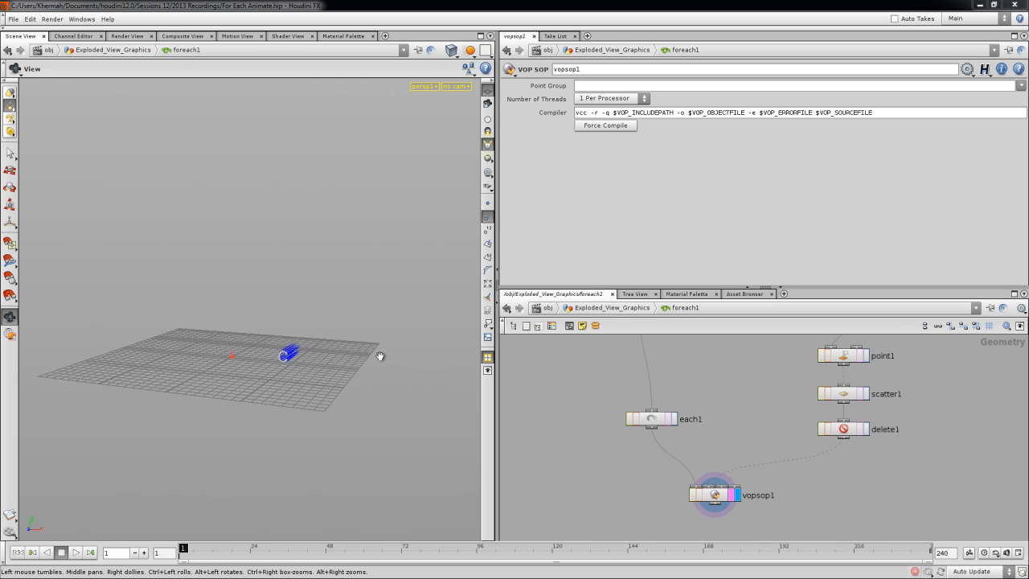
left_click_drag(379, 356, 373, 385)
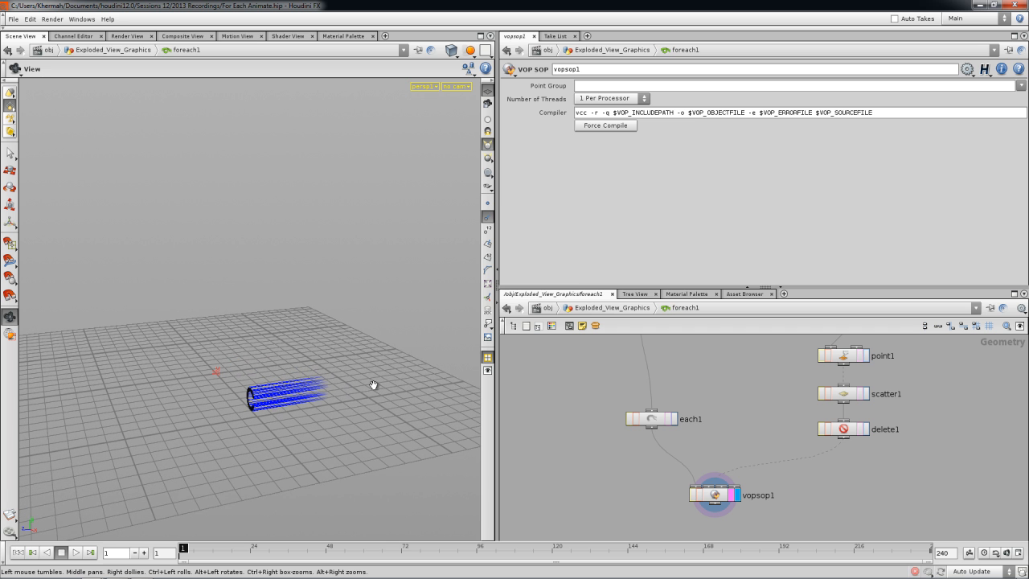
left_click_drag(651, 420, 630, 411)
left_click(843, 430)
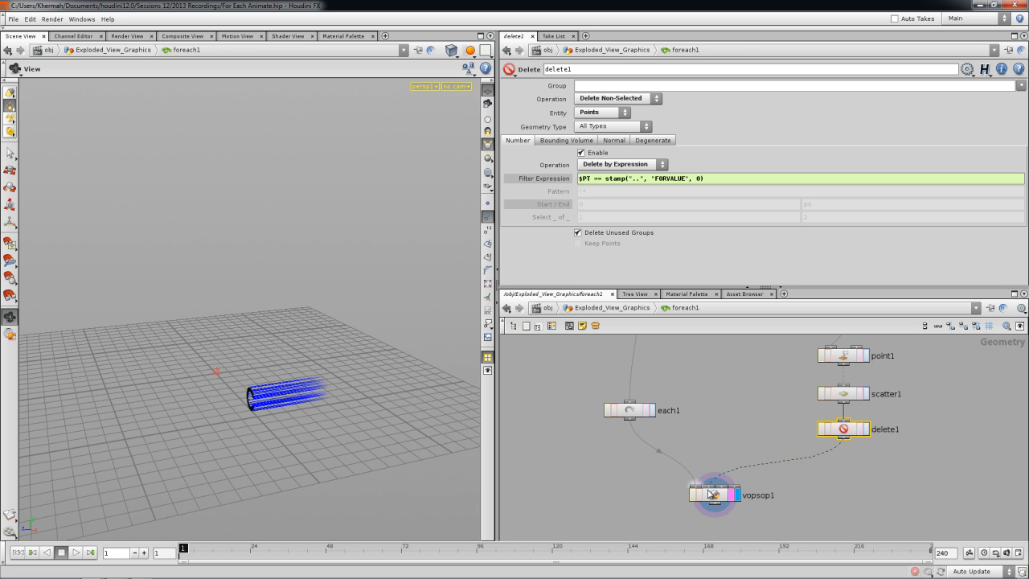
Inside vopsop1, delete the global1 node and add an Import Attribute node
double_click(716, 494)
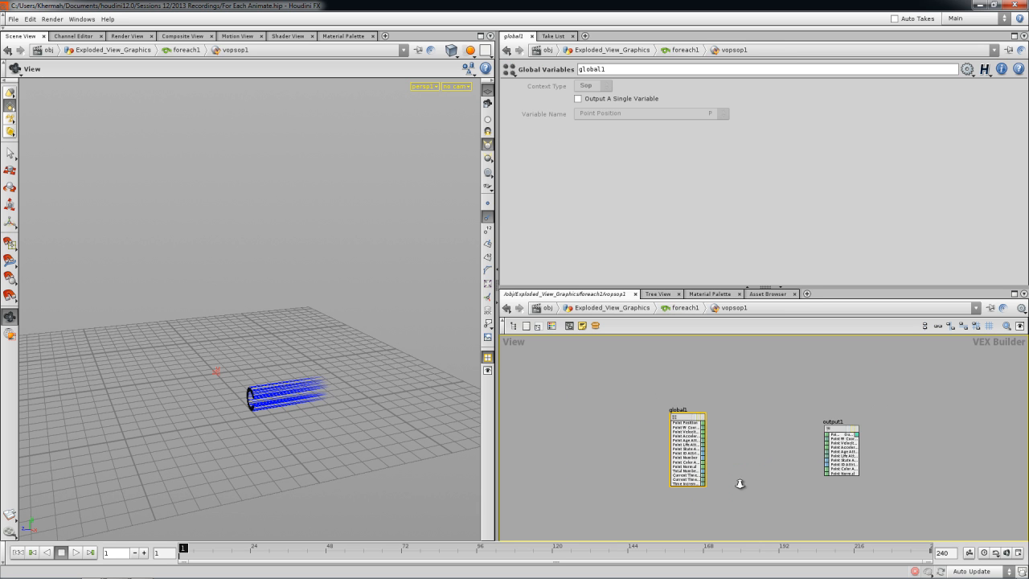
key("l")
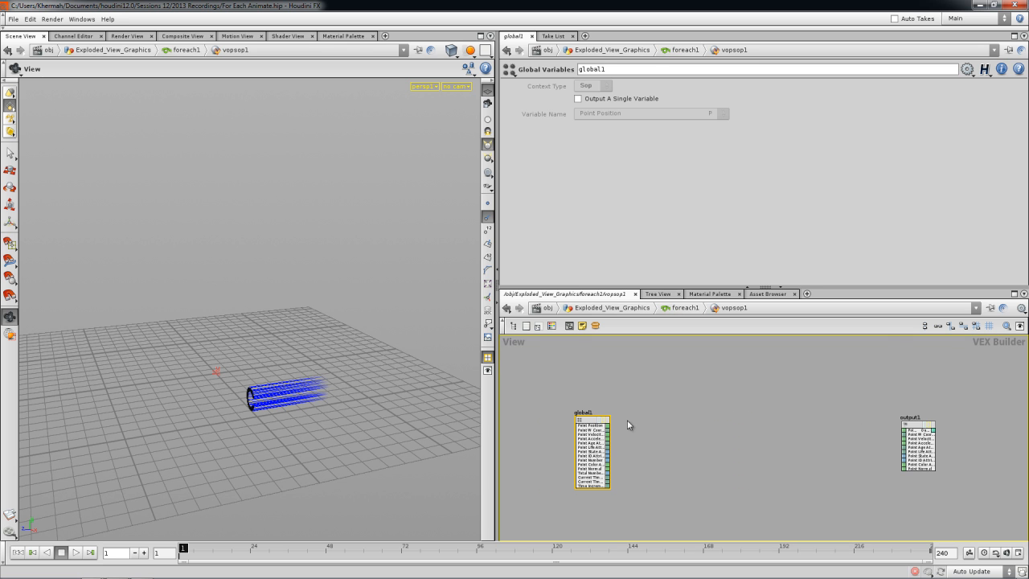
key("Delete")
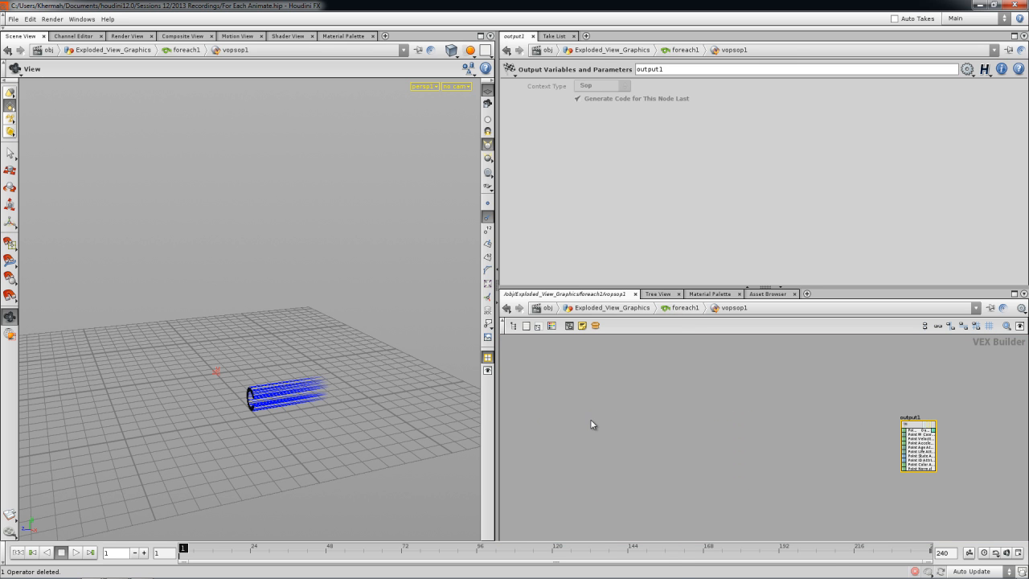
key("Tab")
left_click(718, 329)
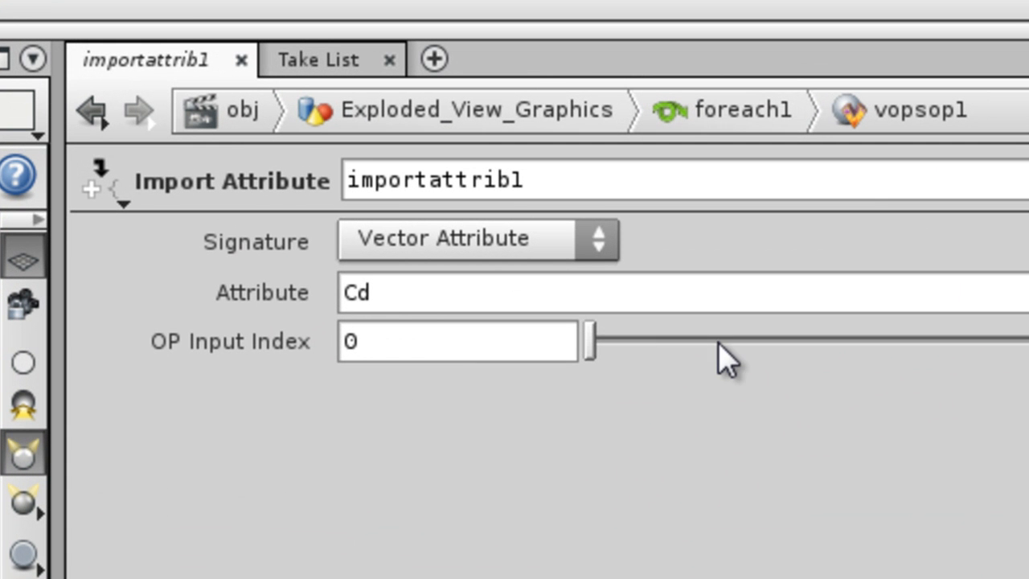
Set the Import Attribute node's OP Input Index to 1 and its attribute to N
left_click(726, 189)
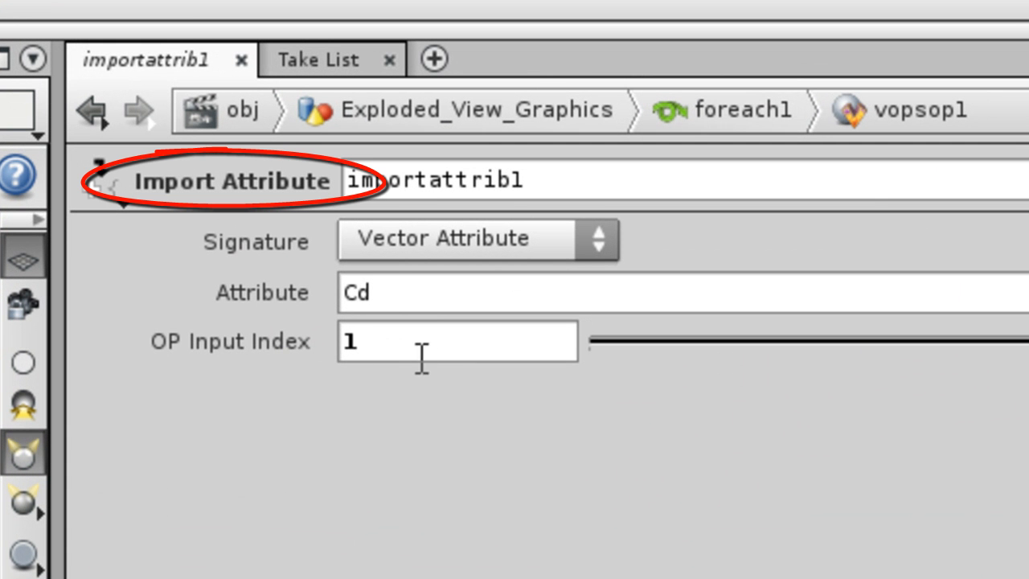
double_click(378, 291)
type("N")
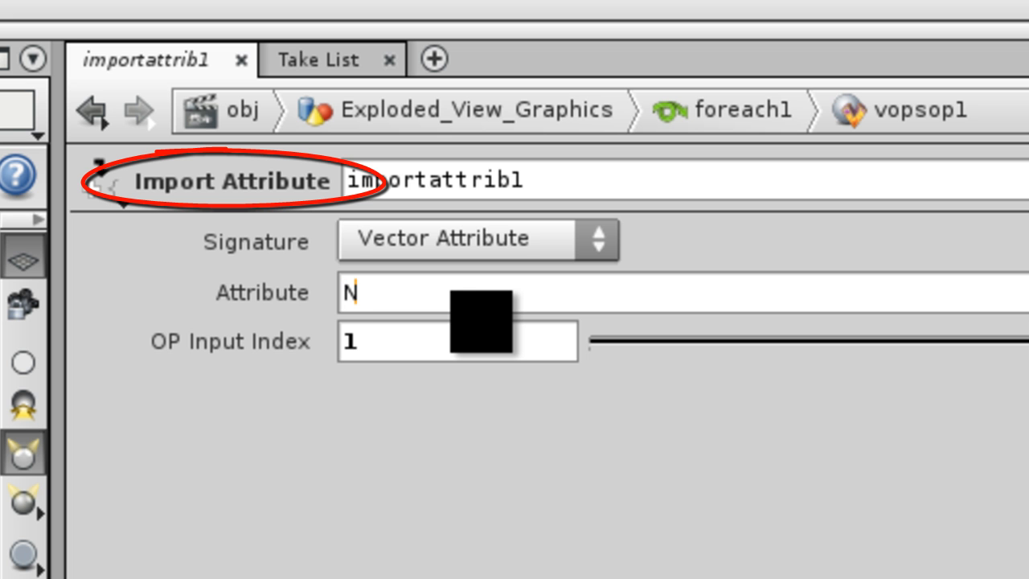
key("Return")
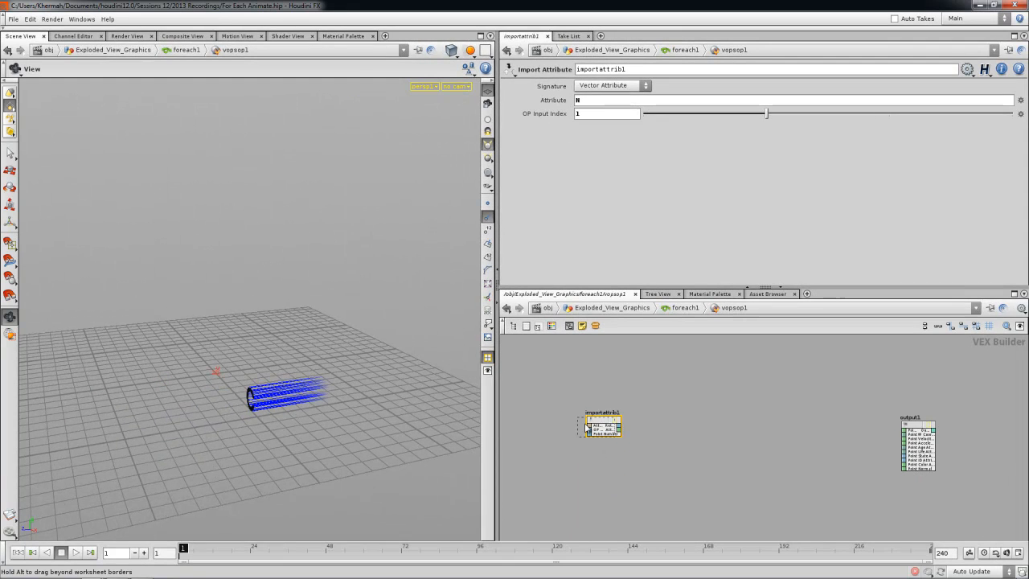
Shift importattrib1 aside and connect its attribute output to the point normal input of output1
left_click_drag(628, 434, 607, 439)
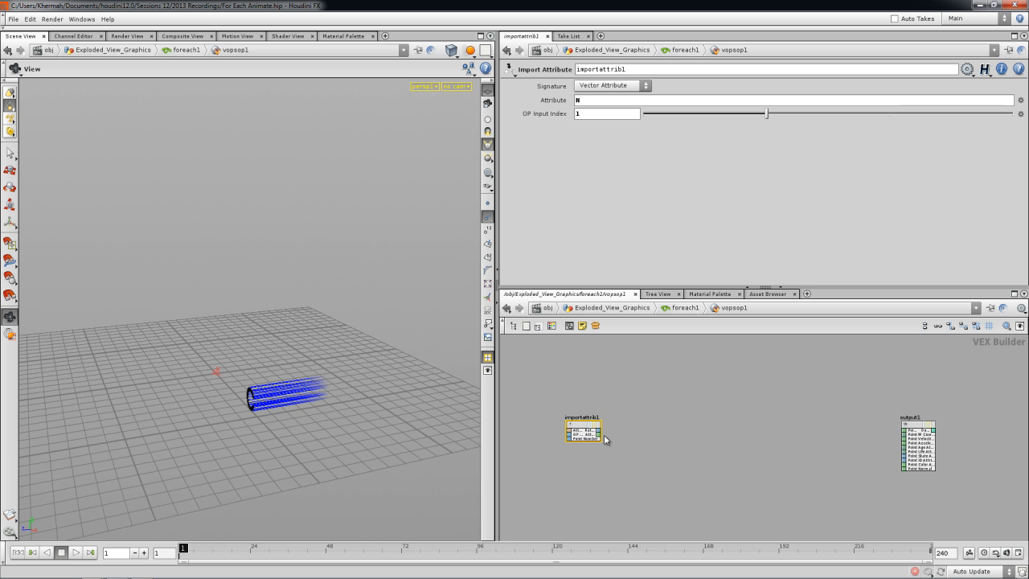
left_click(917, 471)
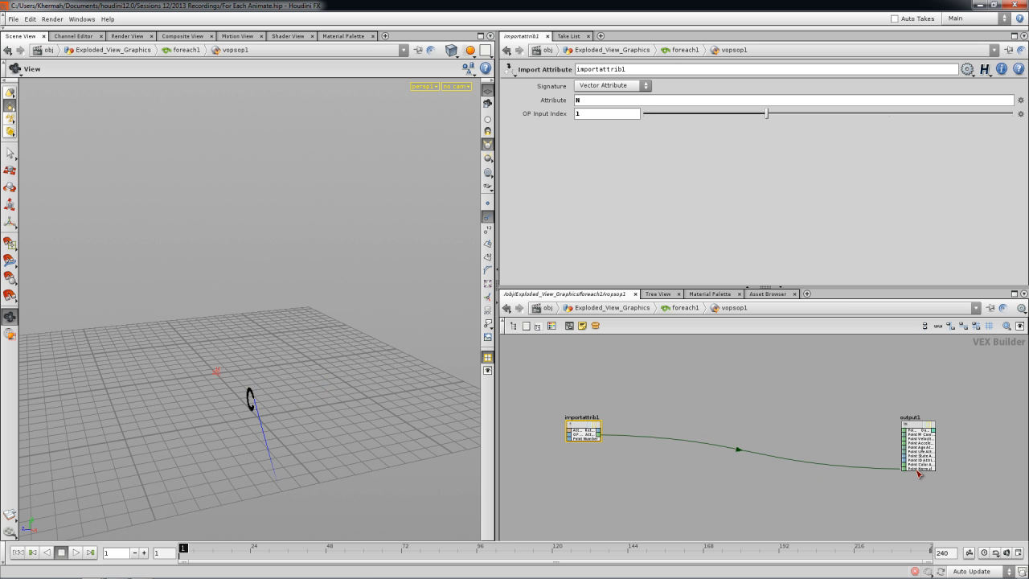
left_click_drag(381, 429, 362, 401)
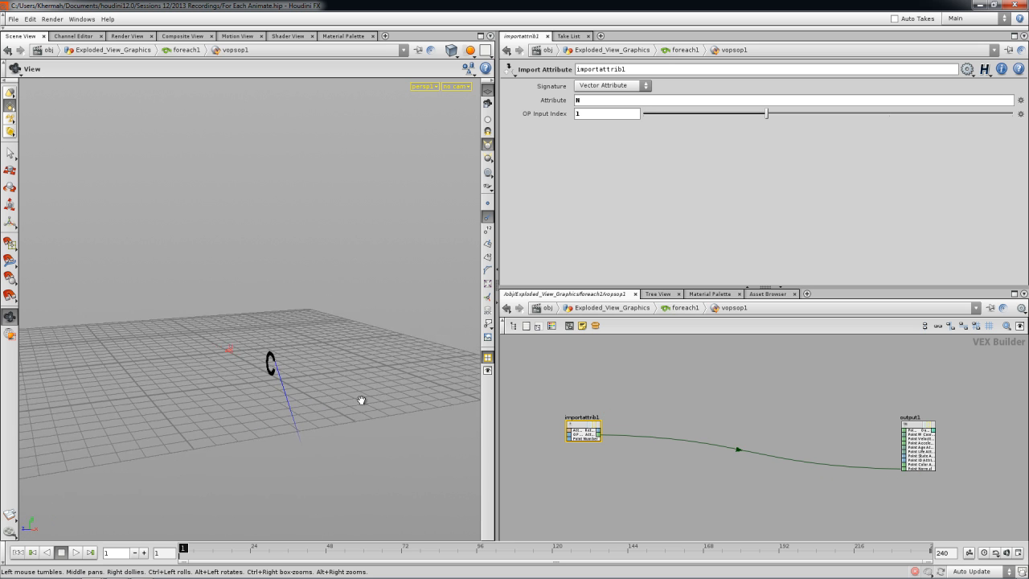
Go up to foreach1, compare the normal of delete1's point with the letter's normals from vopsop1, and reenter vopsop1
left_click(685, 308)
left_click_drag(306, 459, 361, 410)
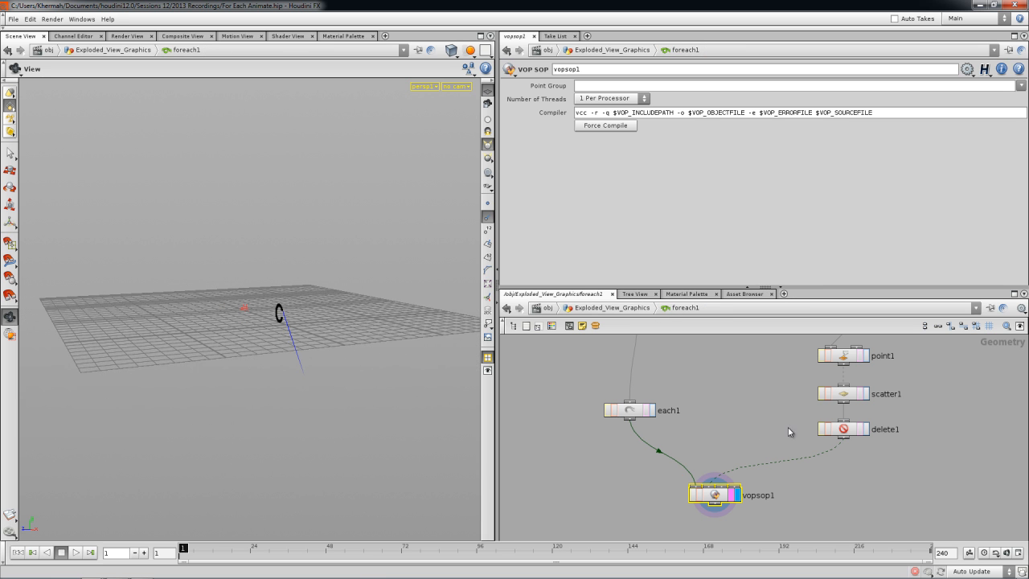
left_click(866, 430)
left_click_drag(328, 367, 296, 419)
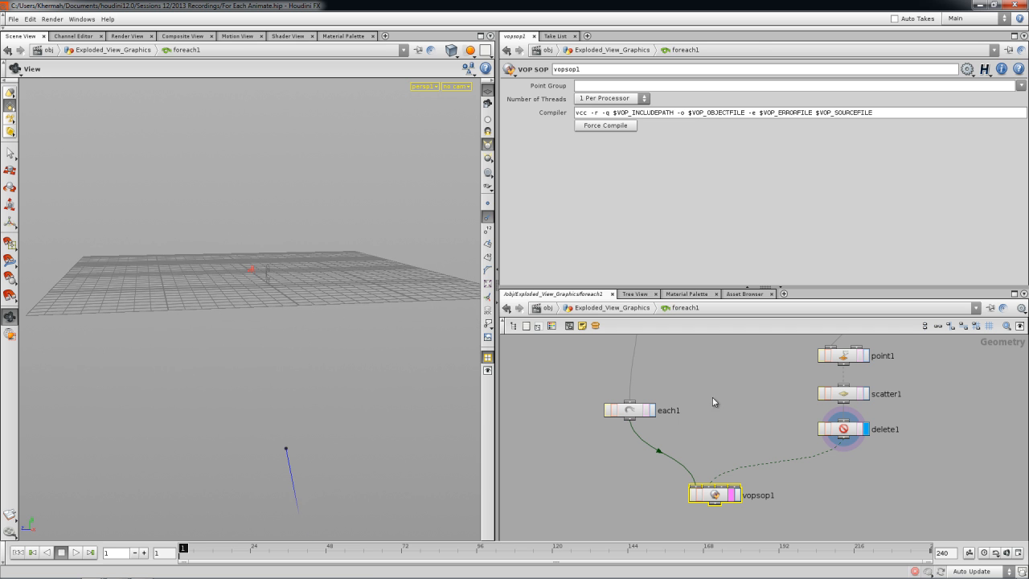
left_click(737, 495)
double_click(715, 495)
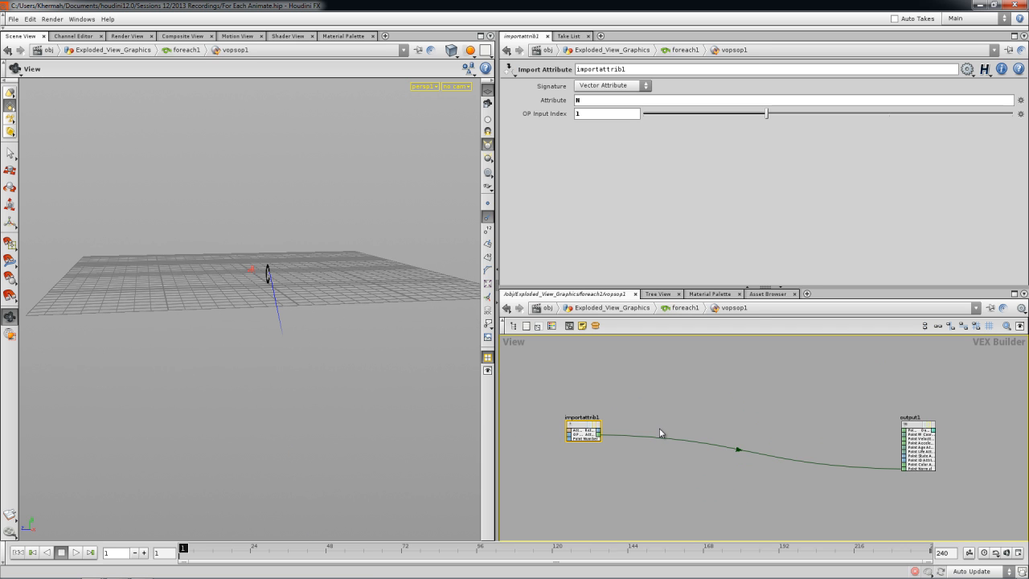
Remove the wire between importattrib1 and output1, and move importattrib1 farther away from output1
right_click(657, 436)
left_click(674, 452)
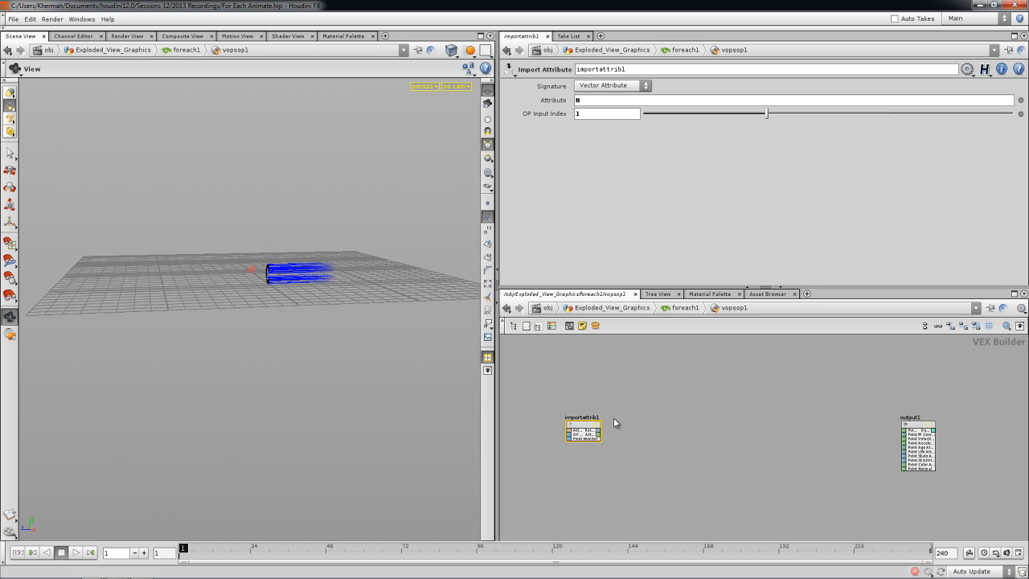
middle_click_drag(627, 423, 651, 434)
left_click_drag(613, 441, 577, 450)
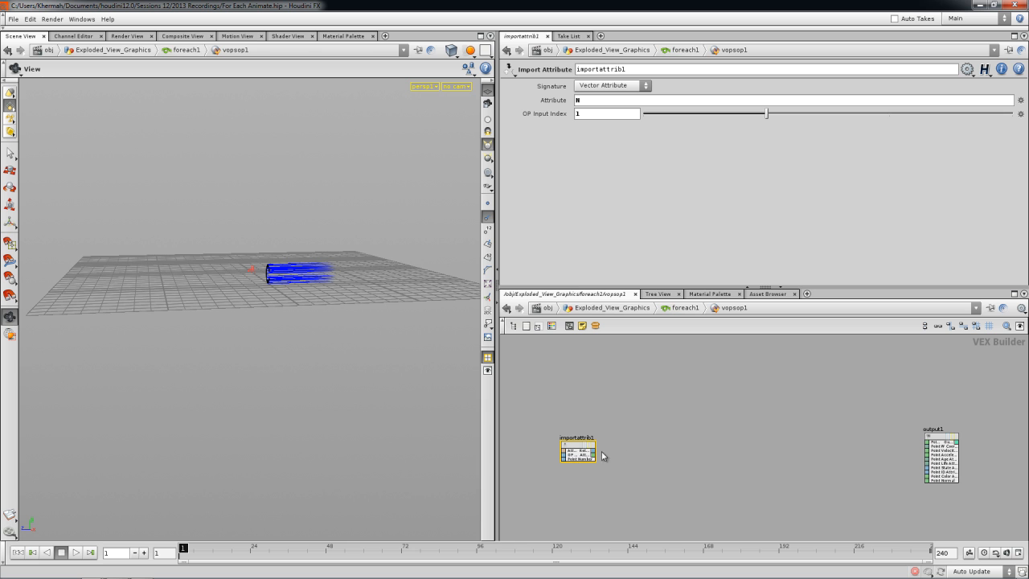
left_click_drag(571, 447, 550, 447)
scroll(612, 463, "up", 1)
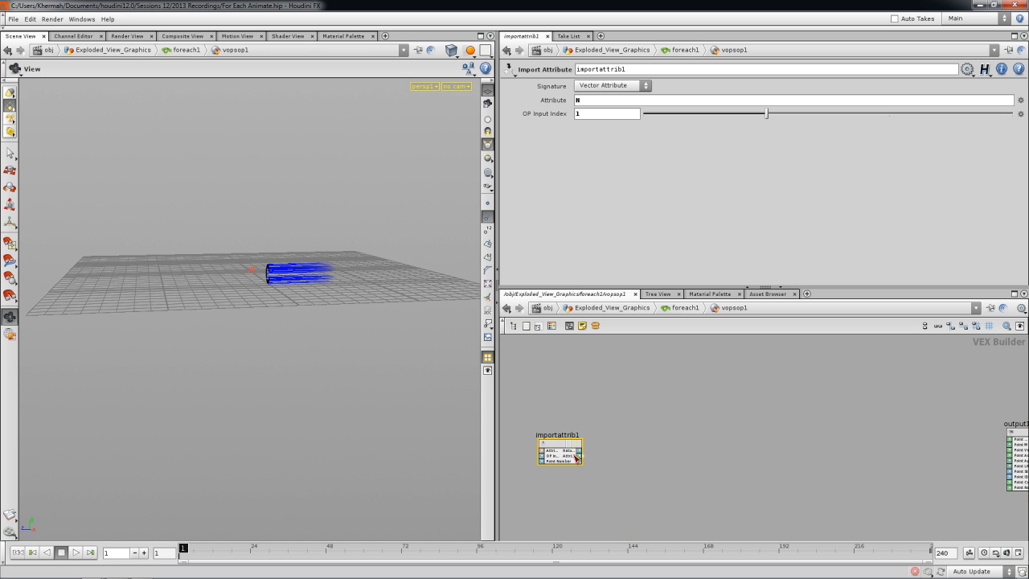
scroll(626, 450, "up", 1)
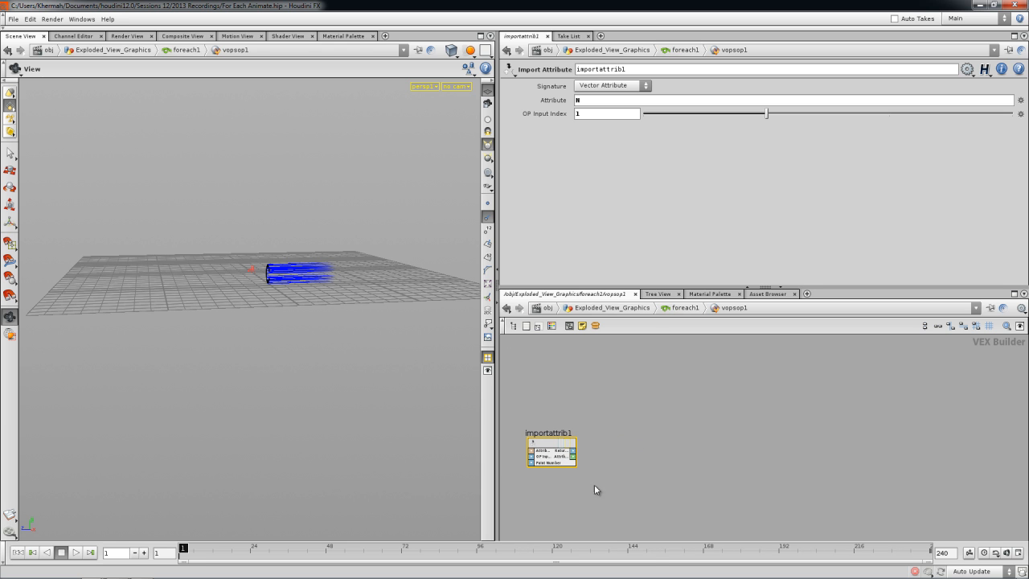
Add a Trigonometric Functions node and place it beyond importattrib1, slightly higher in the network
key("Tab")
mouse_move(689, 329)
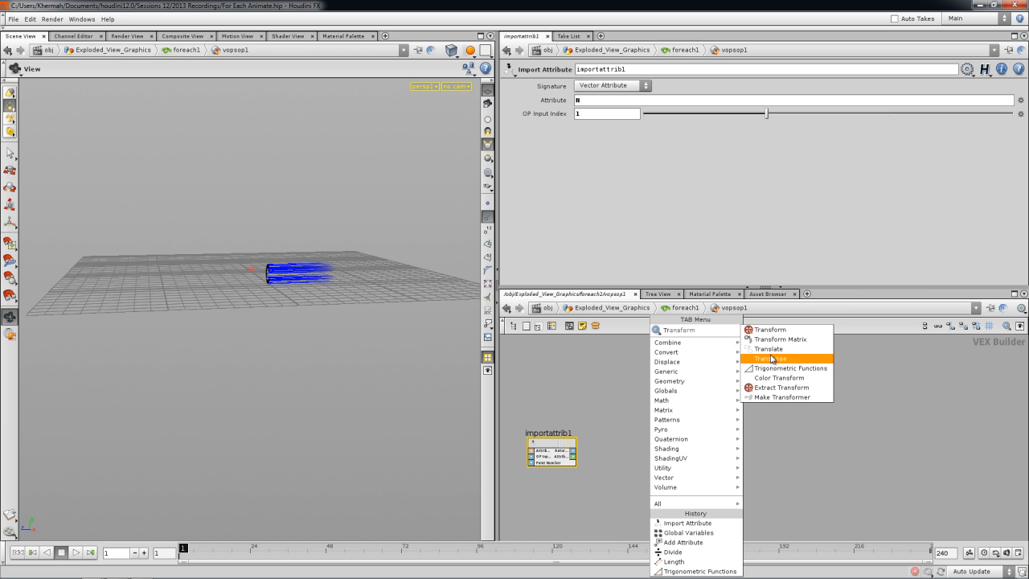
left_click(767, 367)
left_click_drag(754, 422, 767, 404)
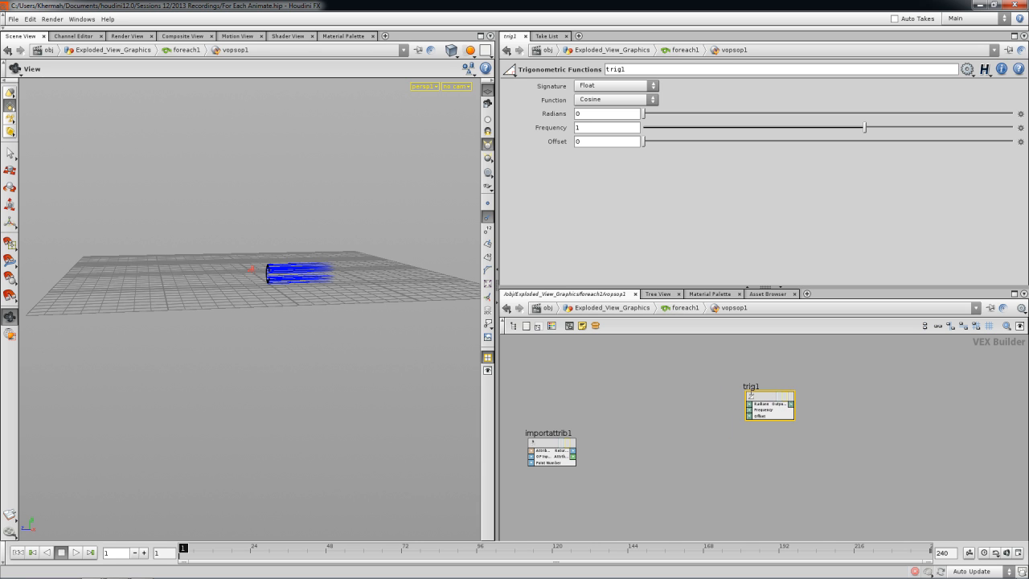
left_click_drag(766, 398, 772, 399)
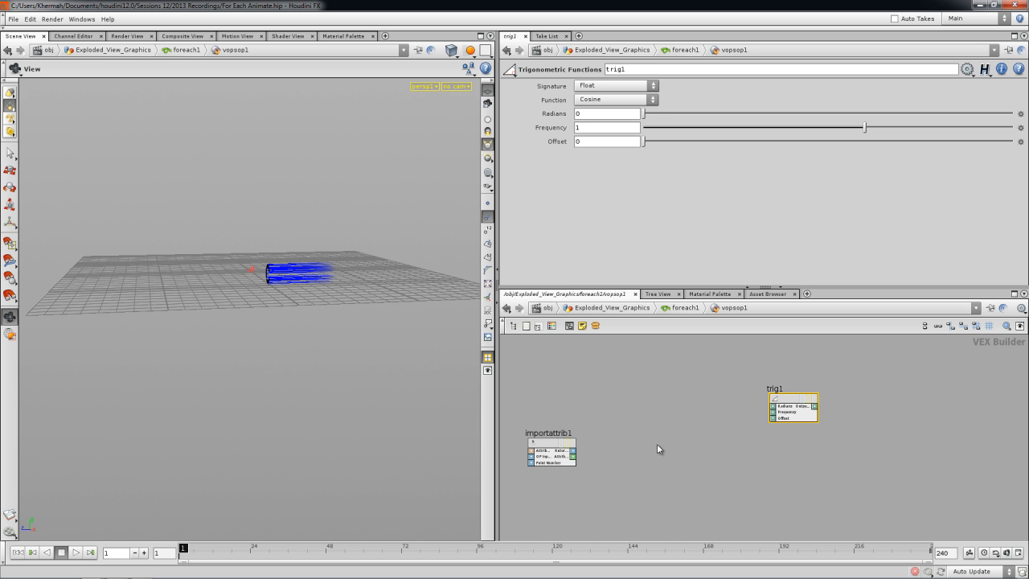
Open a Textport and look up the arc-cosine function with exhelp acos
key("alt+shift+t")
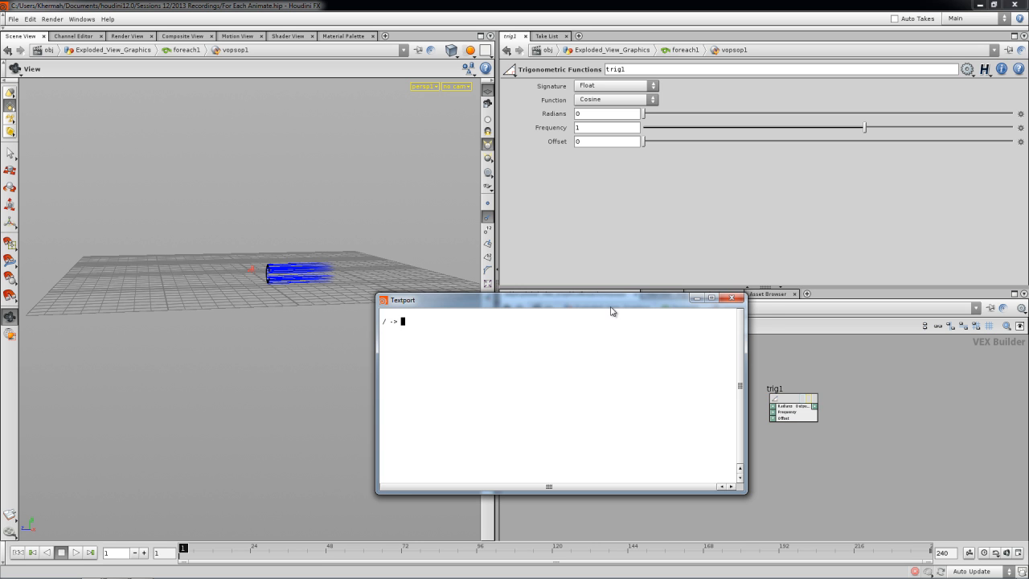
left_click_drag(612, 312, 624, 269)
type("ex")
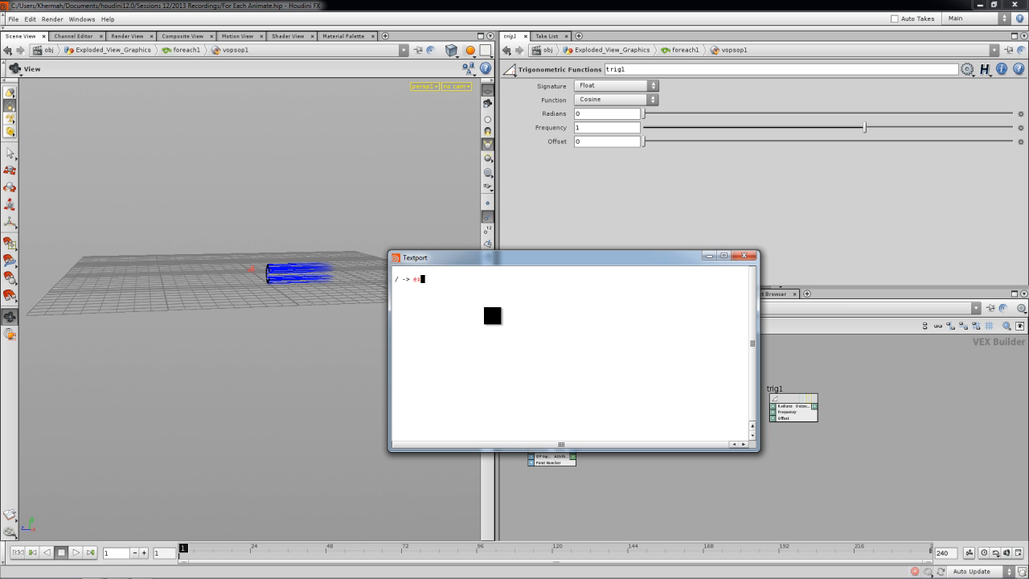
type("heklp")
key("BackSpace")
key("BackSpace")
key("BackSpace")
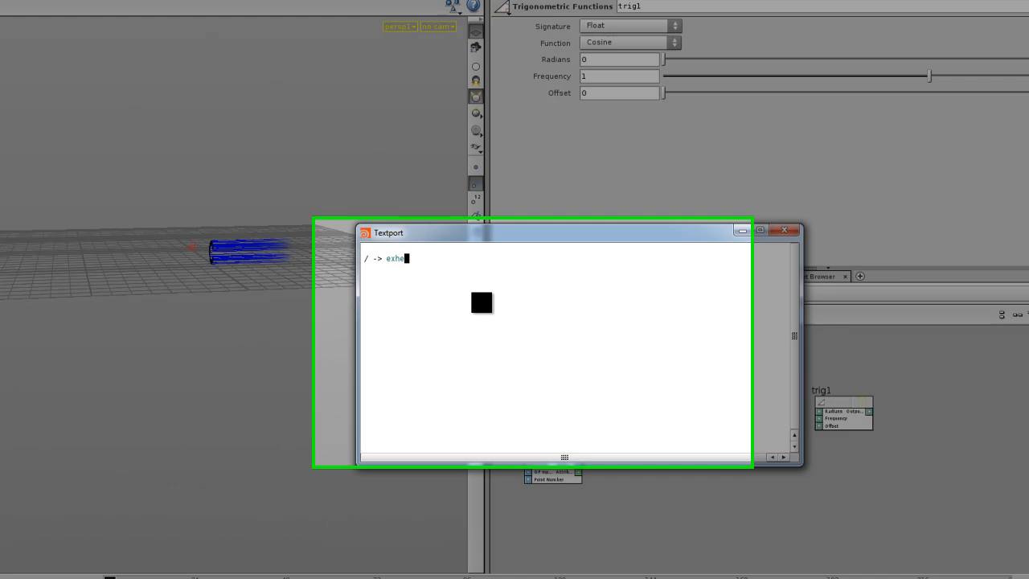
type("lp acos")
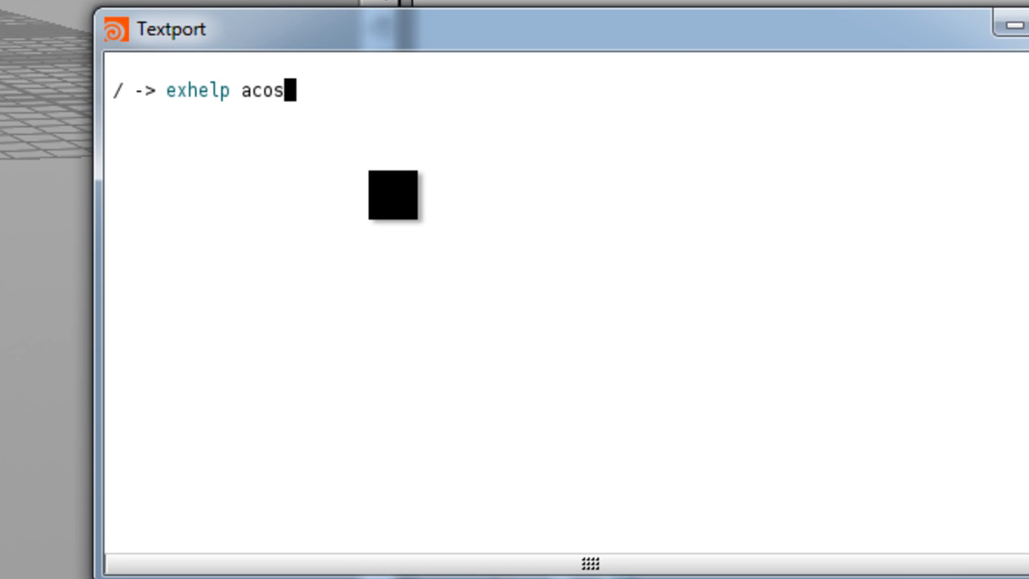
key("Return")
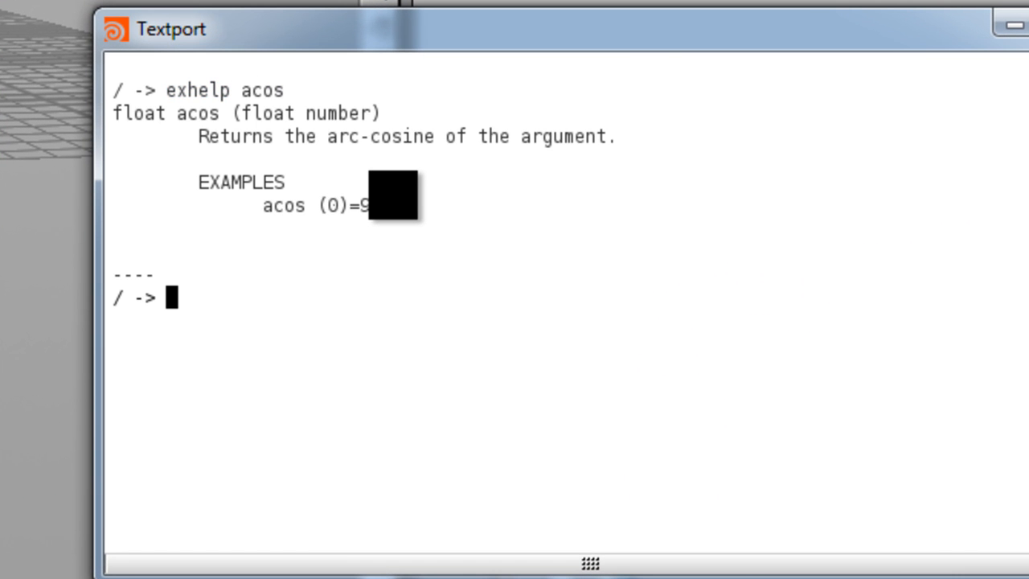
Examine the acos help entry's argument, description and example, and dismiss the Textport
double_click(332, 207)
double_click(369, 205)
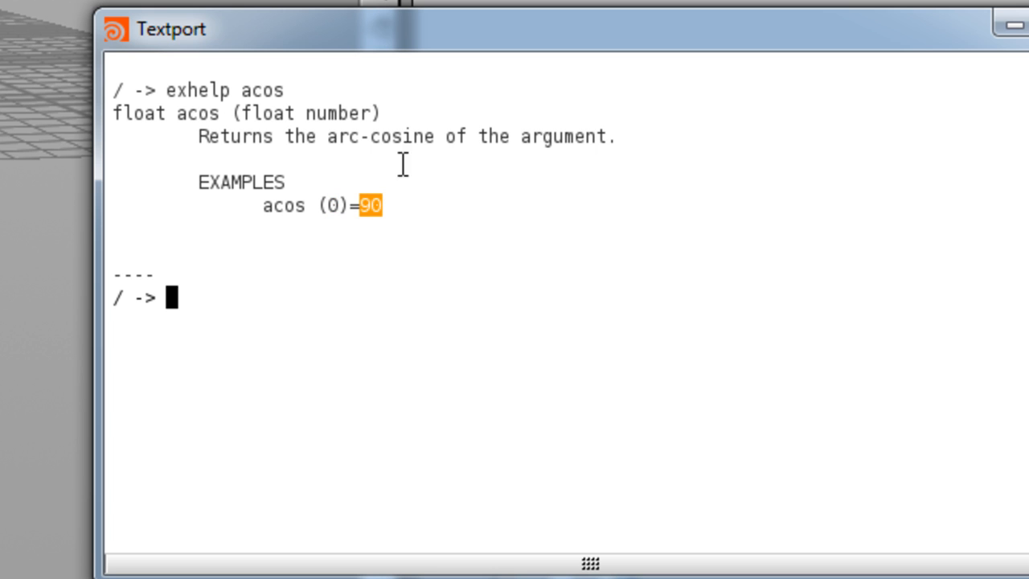
left_click_drag(524, 145, 624, 142)
left_click(537, 239)
left_click_drag(274, 127, 362, 113)
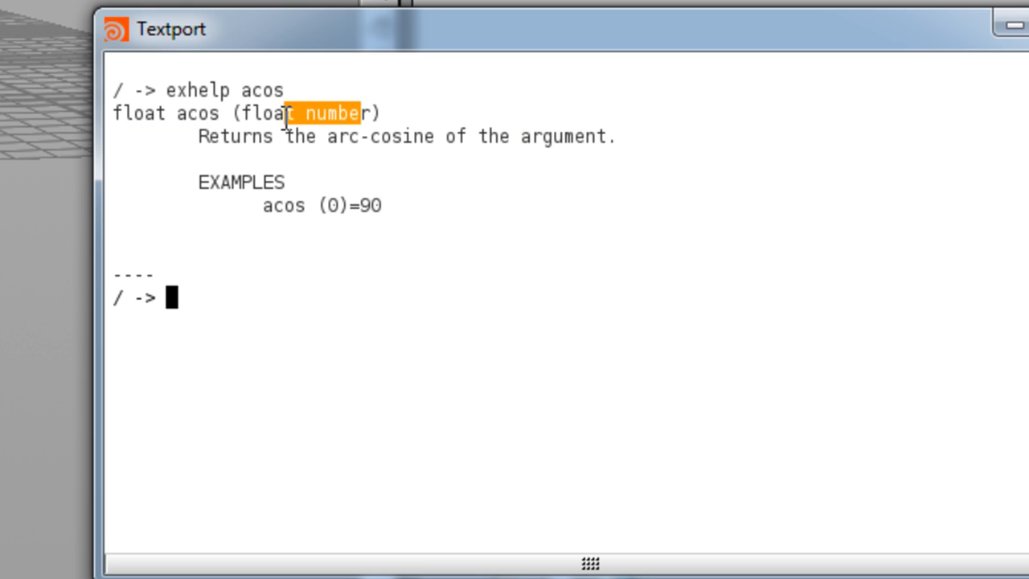
left_click_drag(371, 207, 443, 216)
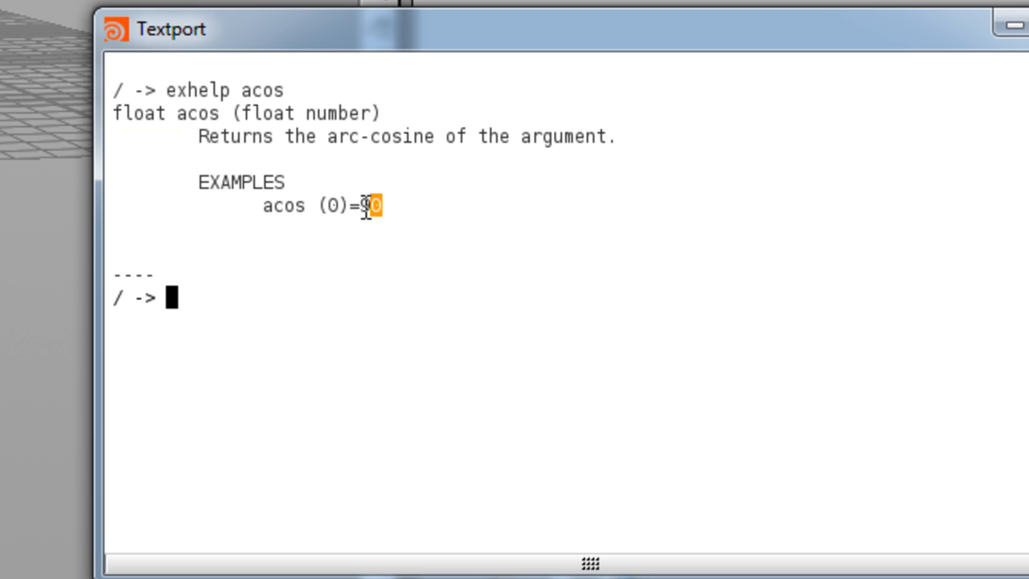
left_click_drag(350, 208, 440, 219)
left_click(440, 218)
left_click(826, 203)
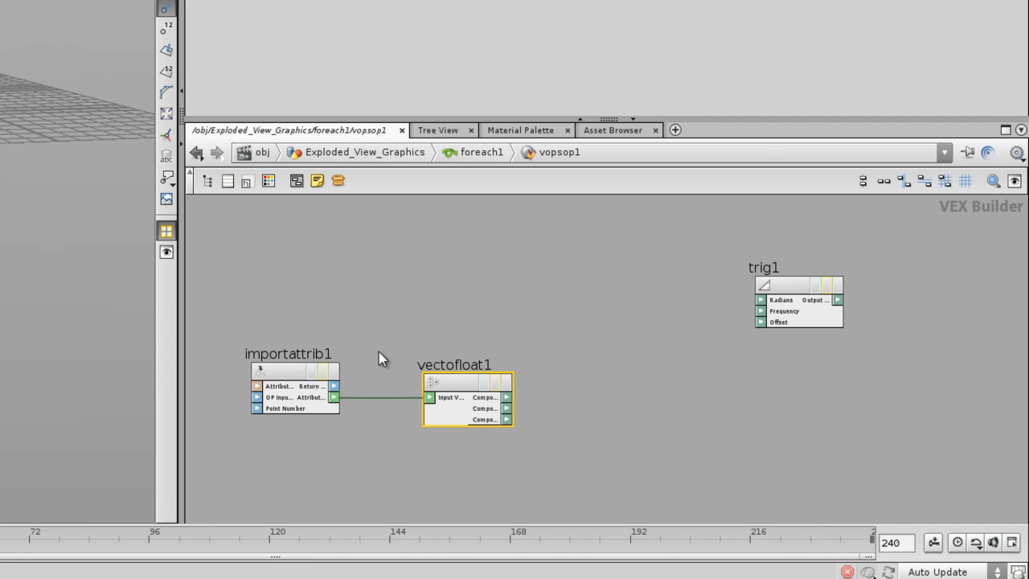
Automatically lay out the nodes inside vopsop1
key("l")
left_click(324, 321)
Look up the length function with exhelp length in the Textport, check its formula, and close the Textport
key("alt+shift+t")
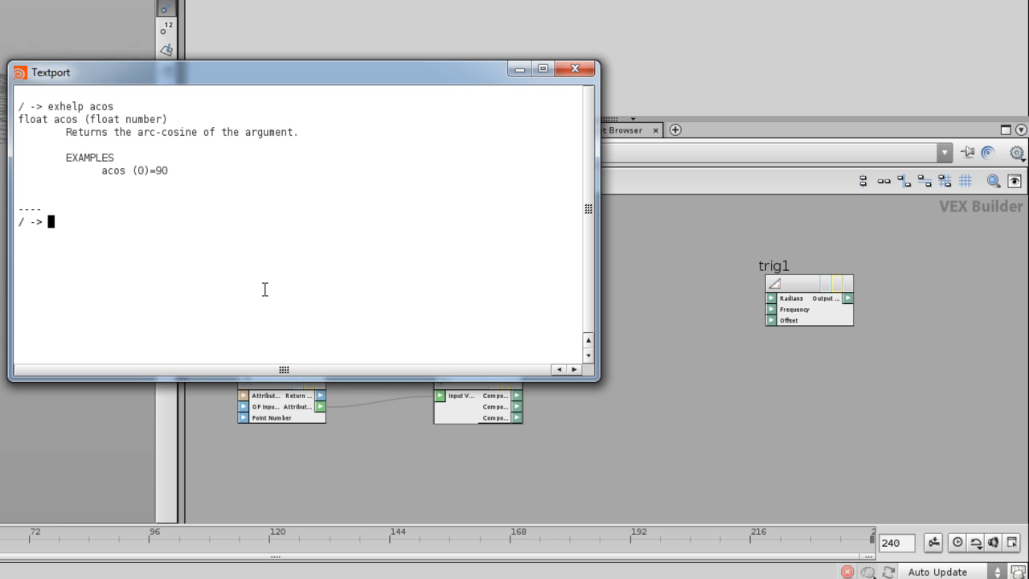
type("exhelp length")
key("Return")
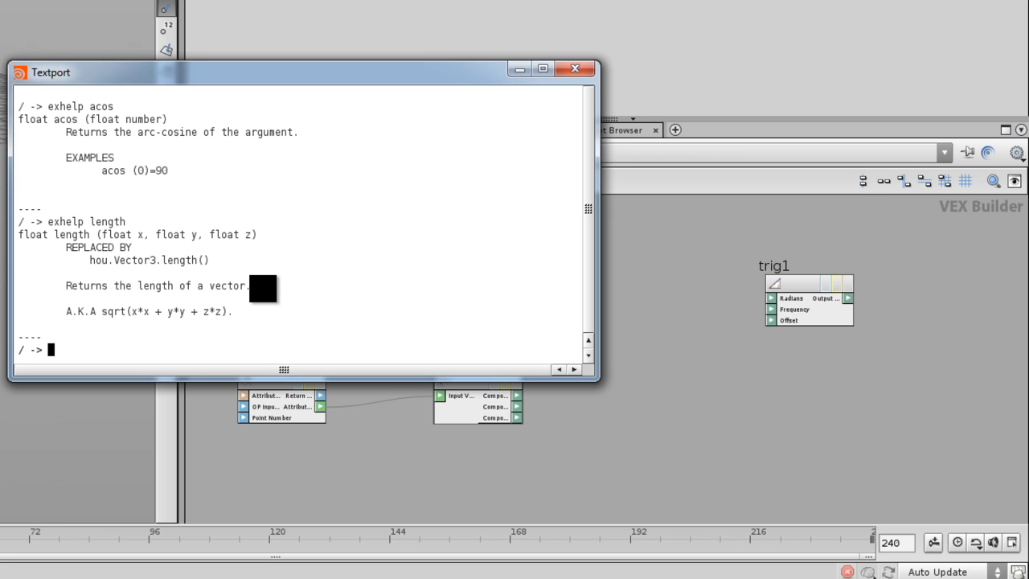
mouse_move(113, 315)
left_mouse_down()
mouse_move(232, 310)
mouse_move(113, 309)
left_mouse_up()
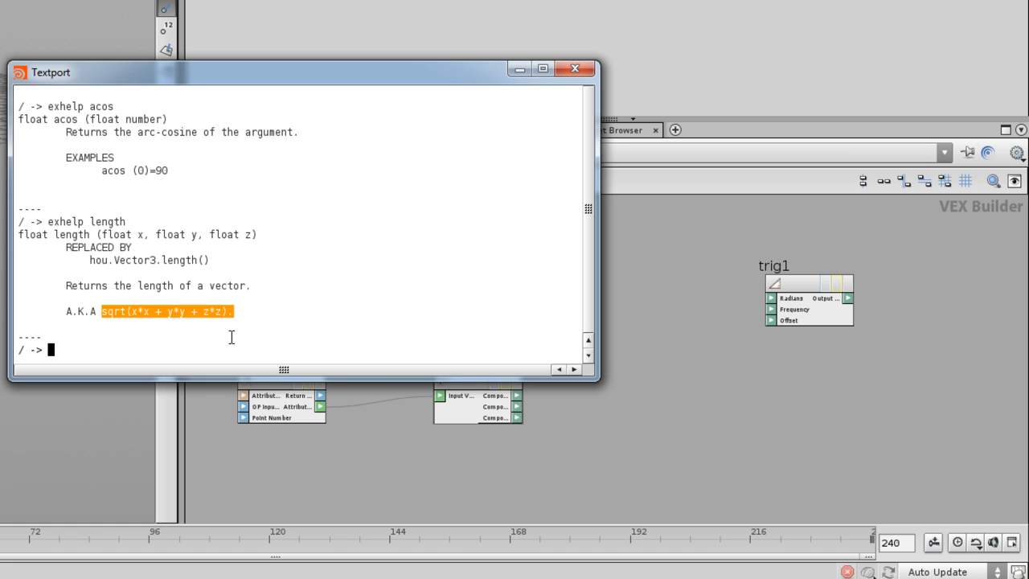
left_click(575, 70)
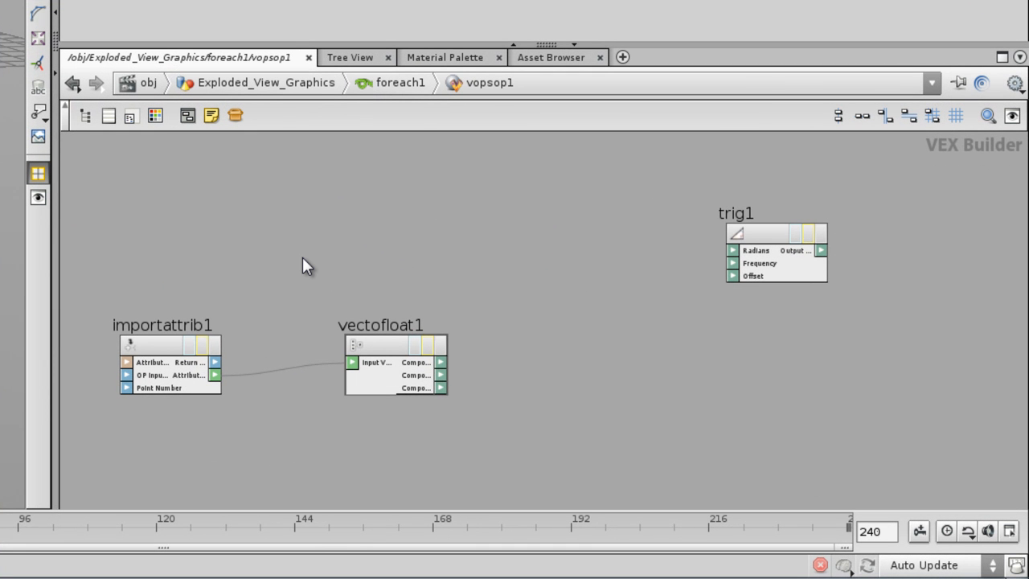
Add a Length node, feed it importattrib1's attribute output, and lay out the network
key("Tab")
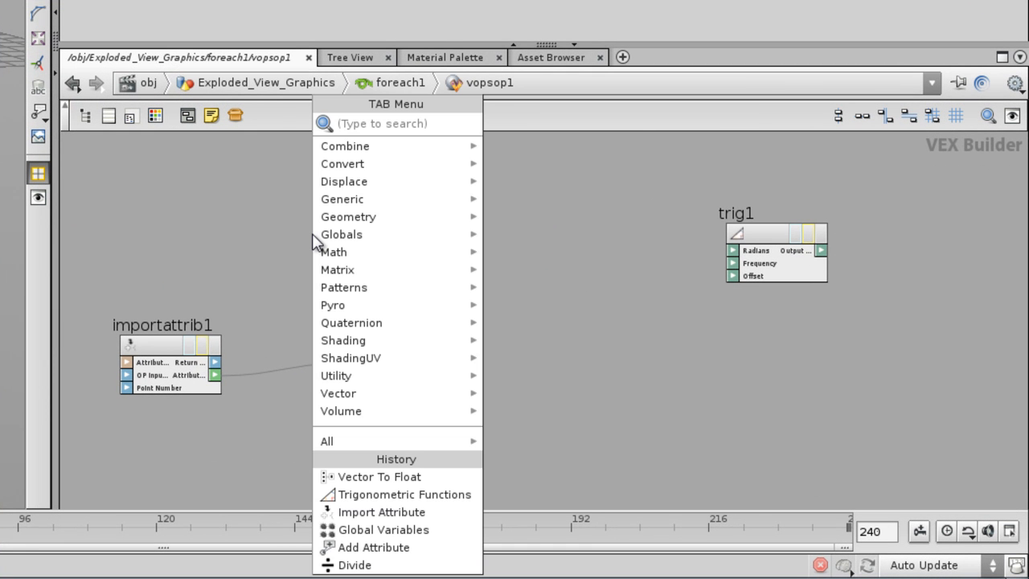
type("Length")
left_click(512, 121)
left_click(366, 228)
scroll(271, 333, "up", 3)
left_click(378, 201)
key("l")
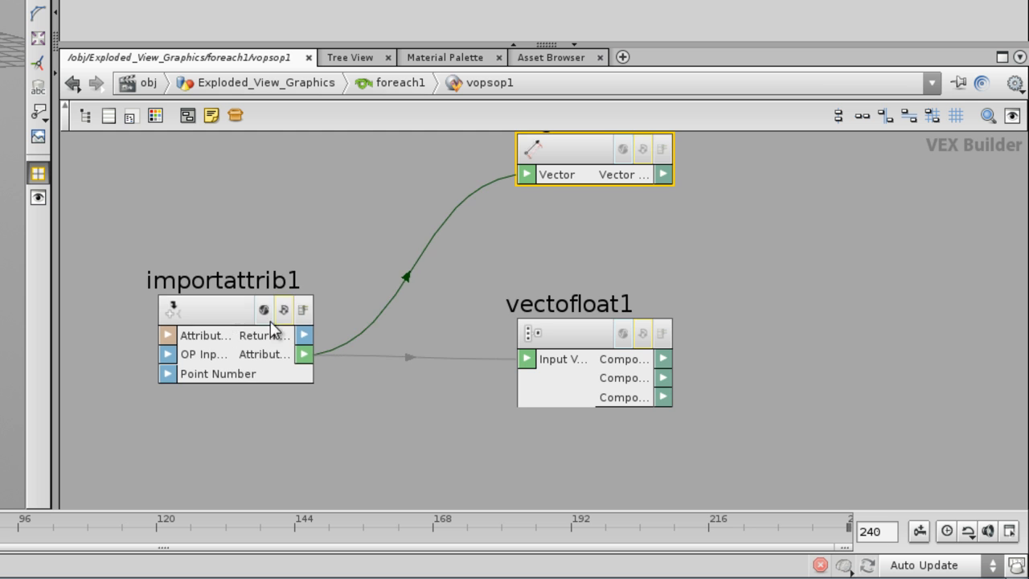
Add a Divide node with length1's output as the first input and vectofloat1's first component as the second
scroll(475, 326, "down", 3)
key("Tab")
type("di")
left_click(784, 174)
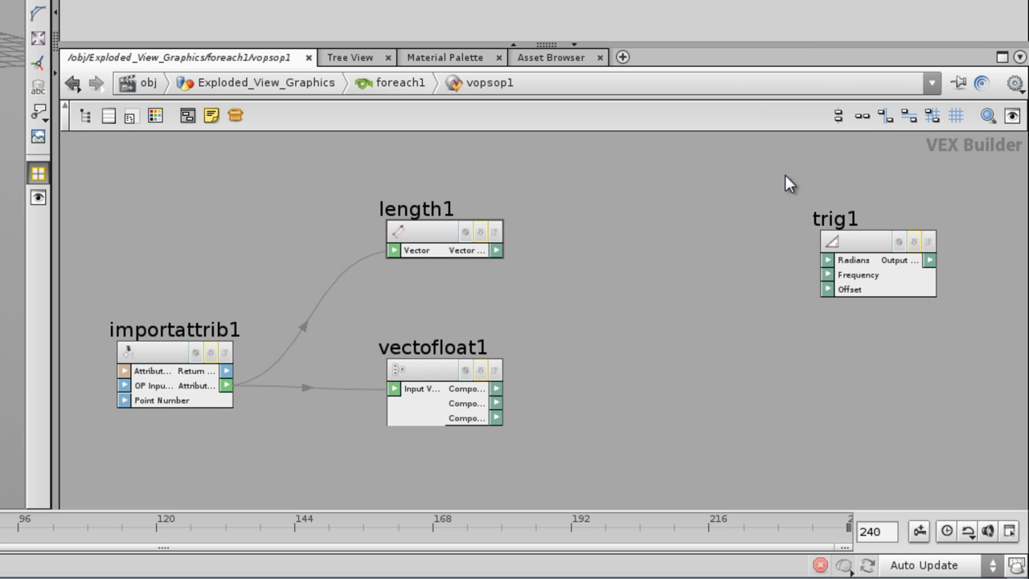
left_click(675, 223)
left_click(626, 235)
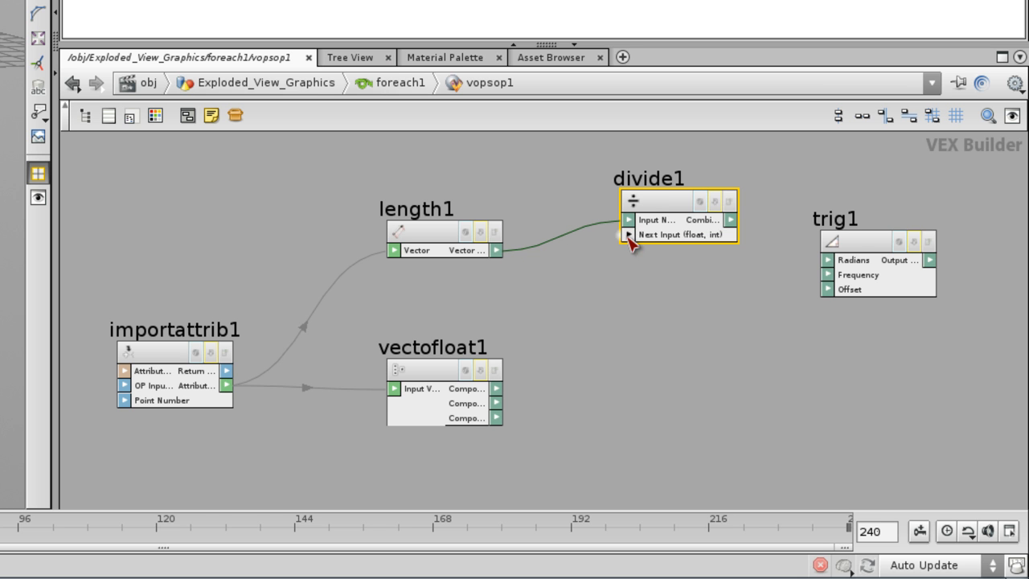
left_click(635, 235)
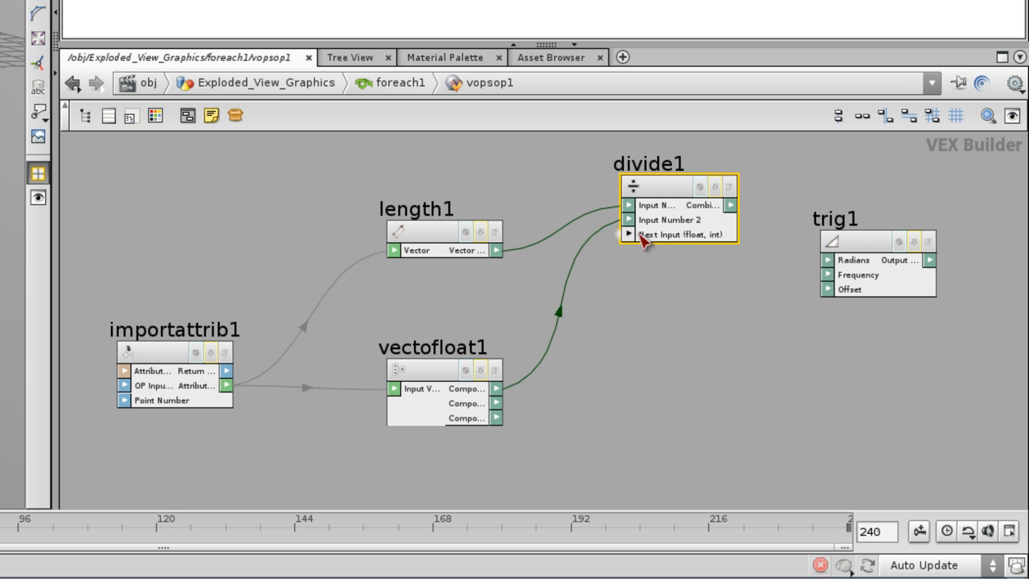
Reposition divide1 and connect its output to the Radians input of trig1
middle_click_drag(670, 212, 707, 344)
left_click_drag(696, 243, 702, 221)
left_click(571, 228)
left_click(677, 236)
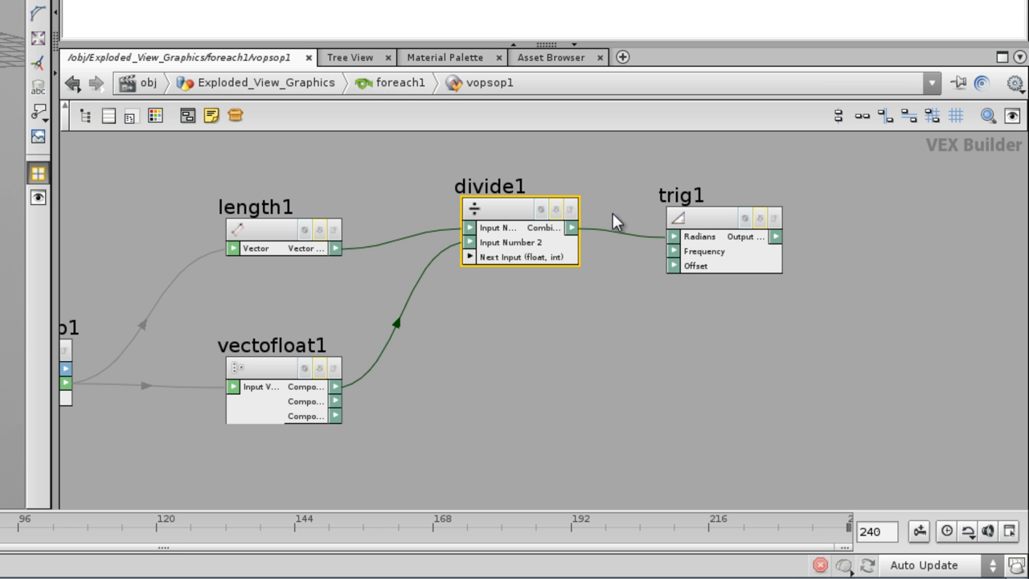
Add a Float To Vector node between trig1 and output1
left_click_drag(732, 232, 727, 223)
scroll(845, 231, "down", 2)
middle_click_drag(763, 260, 553, 250)
middle_click_drag(678, 271, 611, 272)
key("Tab")
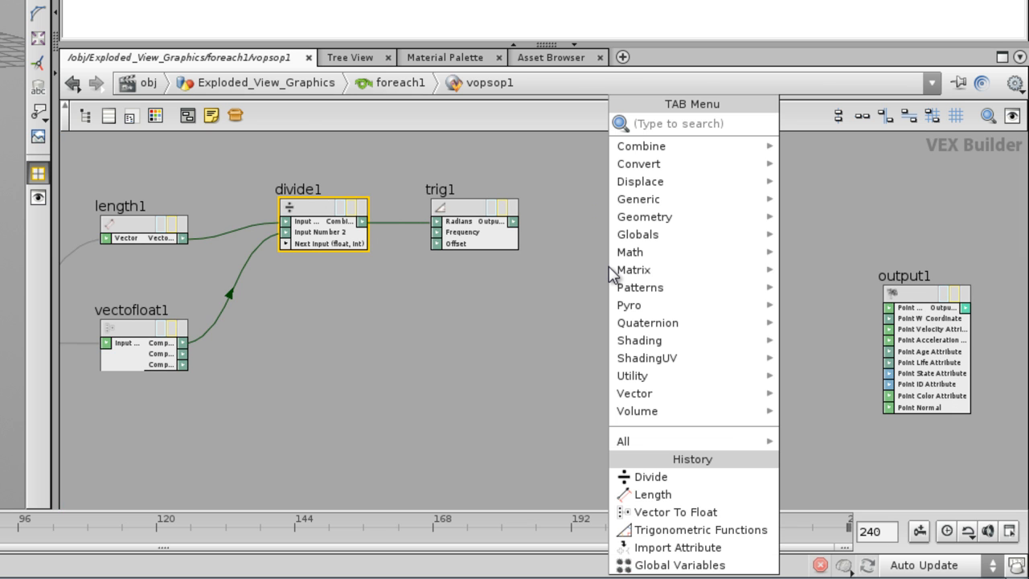
type("flo")
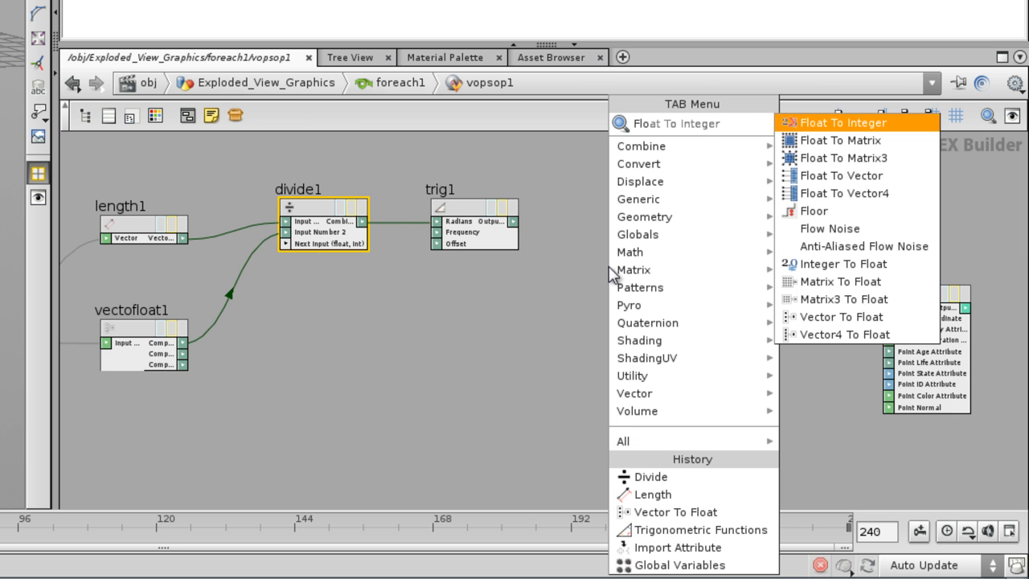
left_click(873, 178)
left_click(712, 249)
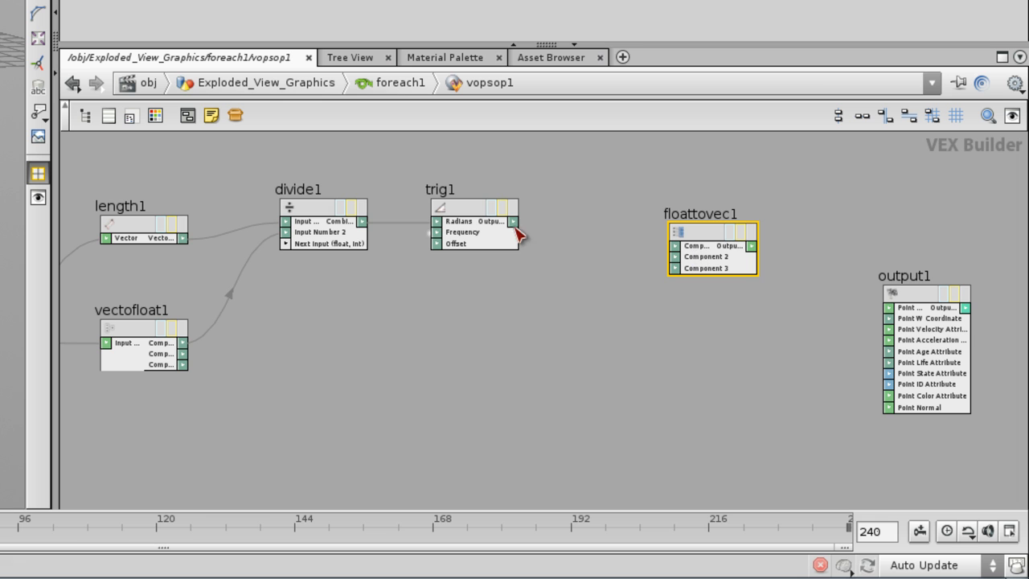
Connect trig1's output to floattovec1's first component, and floattovec1's output to Point Normal on output1
left_click(675, 245)
left_click(751, 246)
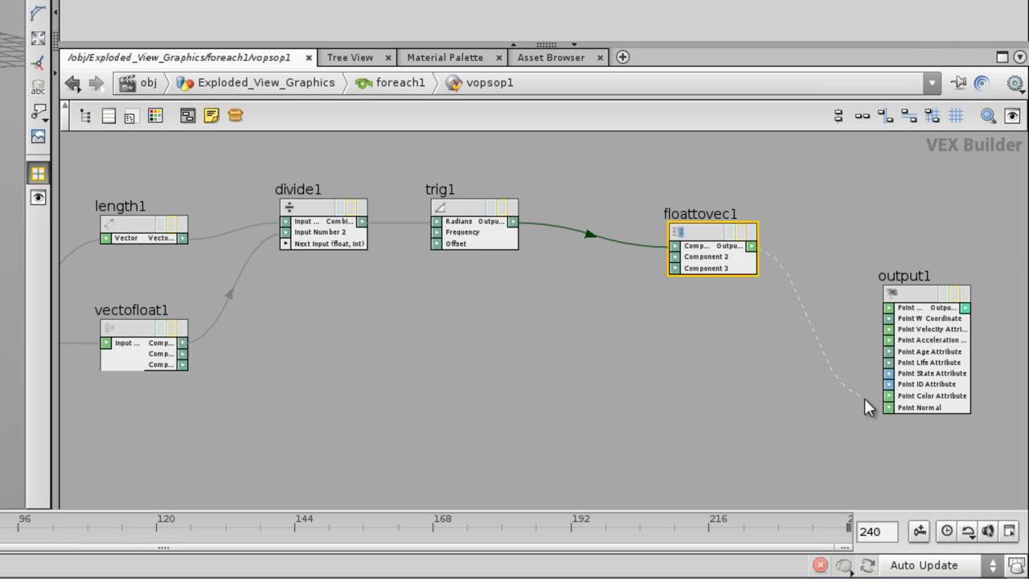
left_click(900, 412)
Create an Add Attribute node for an attribute named rotation, feed its value from floattovec1, and align floattovec1 with trig1
key("Tab")
type("Add")
left_click(749, 139)
left_click(872, 210)
left_click_drag(752, 250, 852, 196)
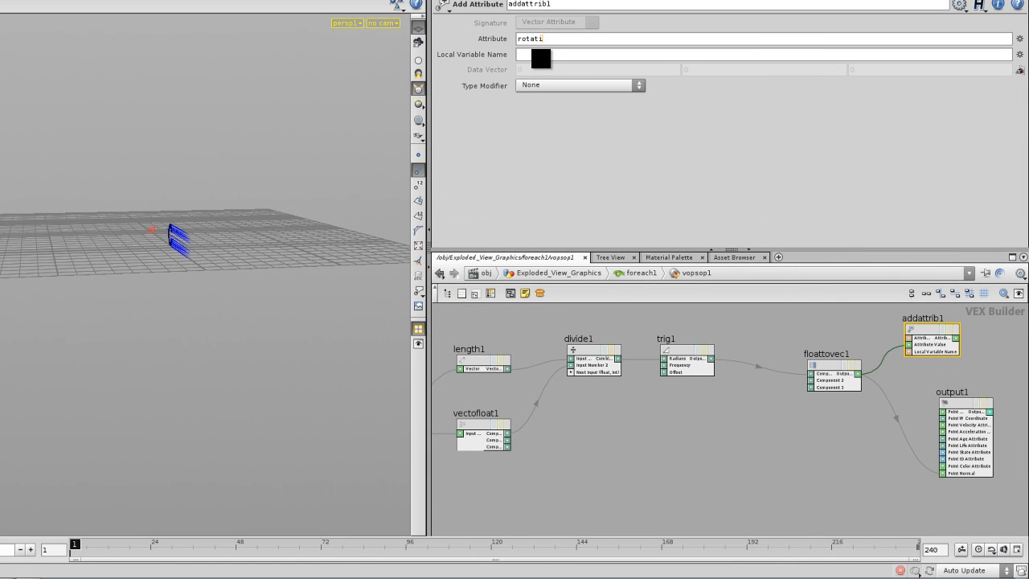
type("on")
key("Return")
left_click(828, 335)
left_click_drag(839, 370, 826, 354)
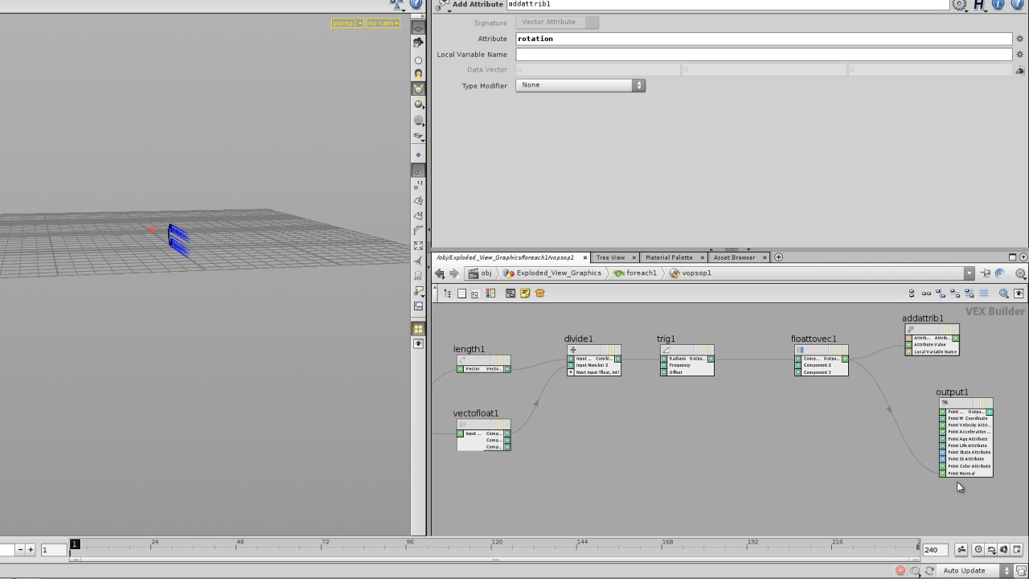
Shift the nodes from importattrib1 through trig1 away from floattovec1, and line up divide1 and trig1 with length1
middle_click_drag(785, 406, 860, 410)
right_click_drag(859, 409, 796, 427)
middle_click_drag(796, 427, 855, 425)
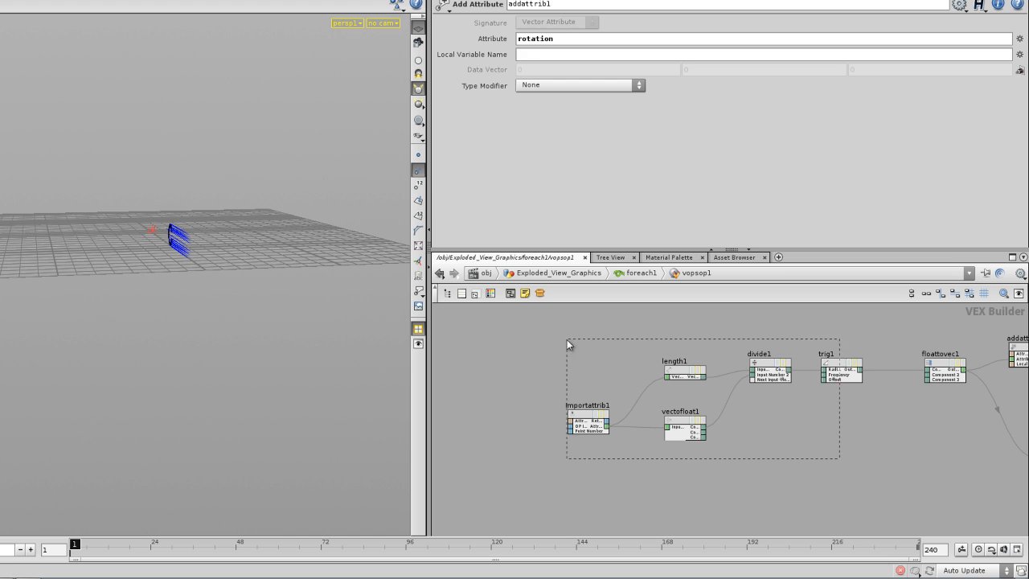
left_click_drag(567, 339, 566, 339)
left_click_drag(687, 374, 642, 361)
left_click(663, 341)
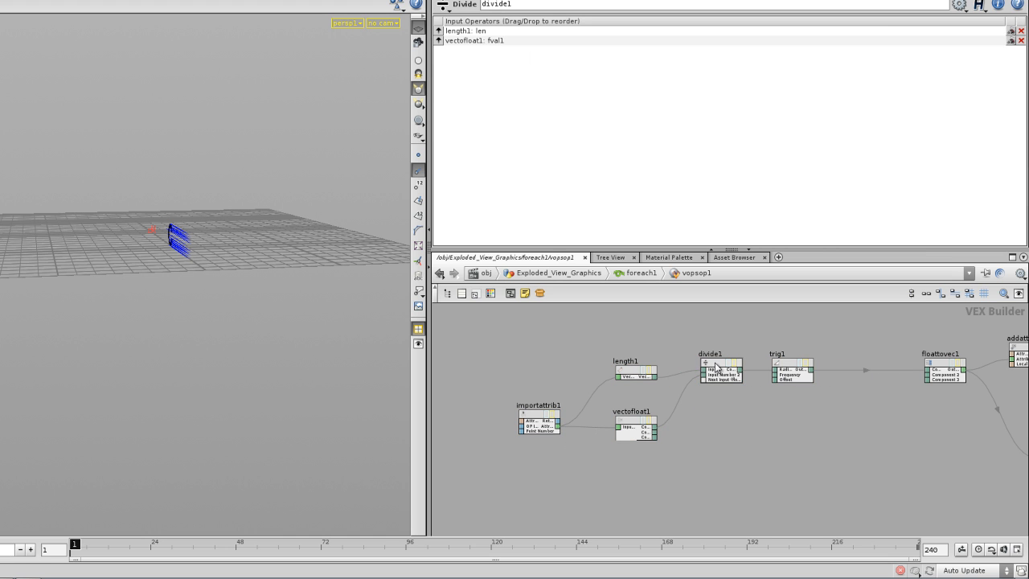
left_click_drag(713, 371, 705, 379)
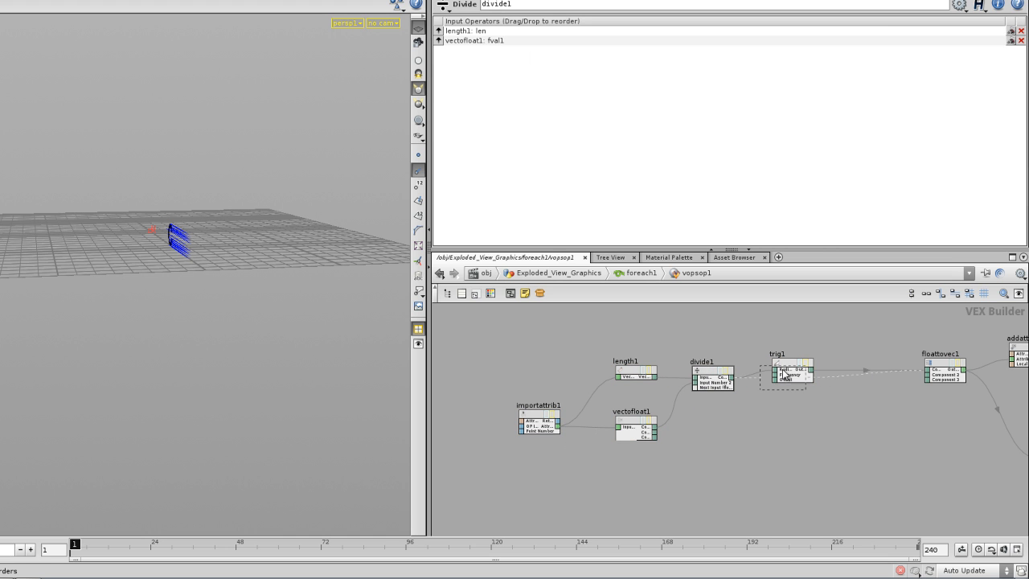
left_click_drag(795, 368, 787, 376)
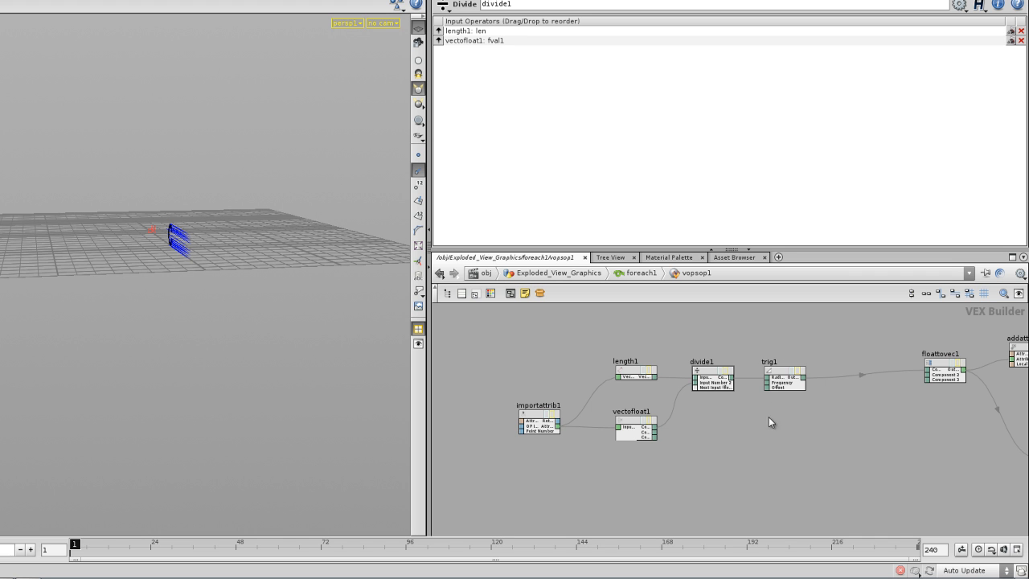
Insert a Radians To Degrees node on the wire between trig1 and floattovec1
scroll(784, 450, "up", 3)
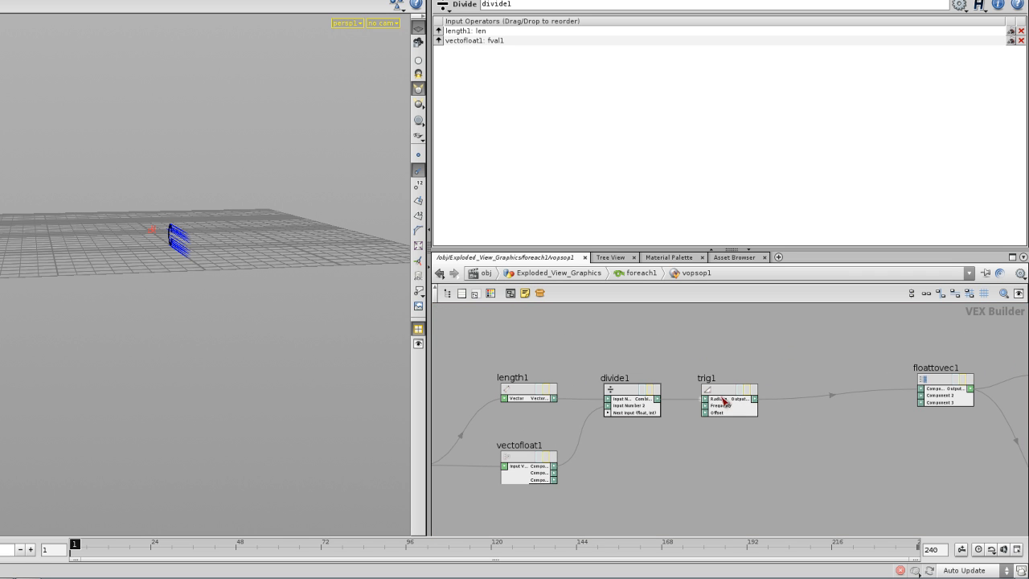
left_click(727, 394)
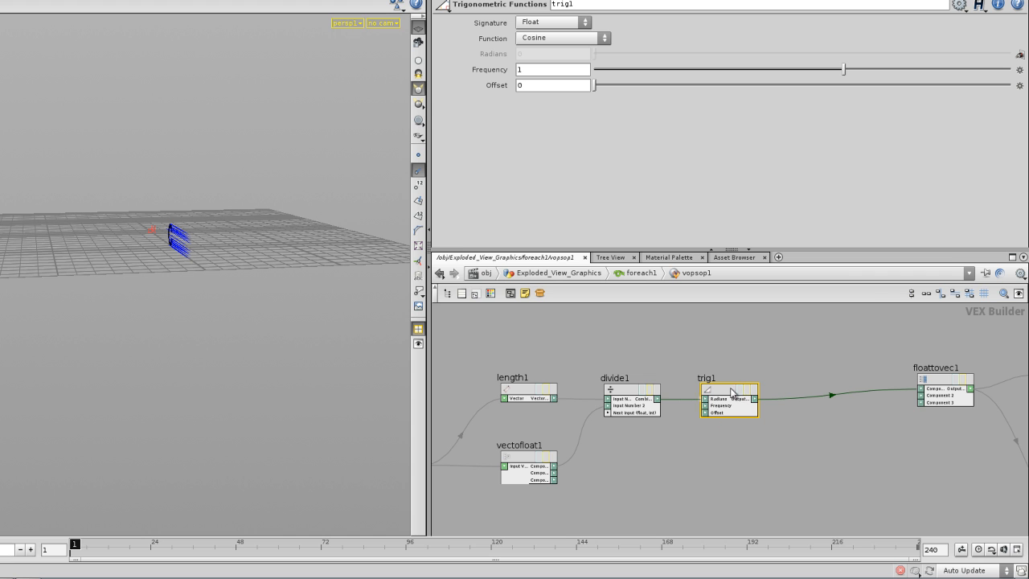
key("Tab")
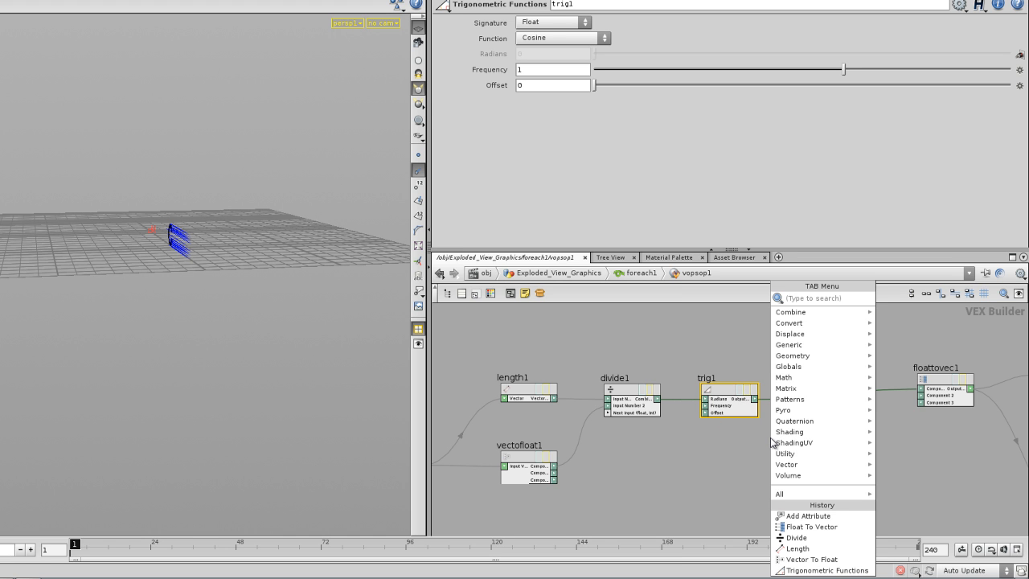
type("ra")
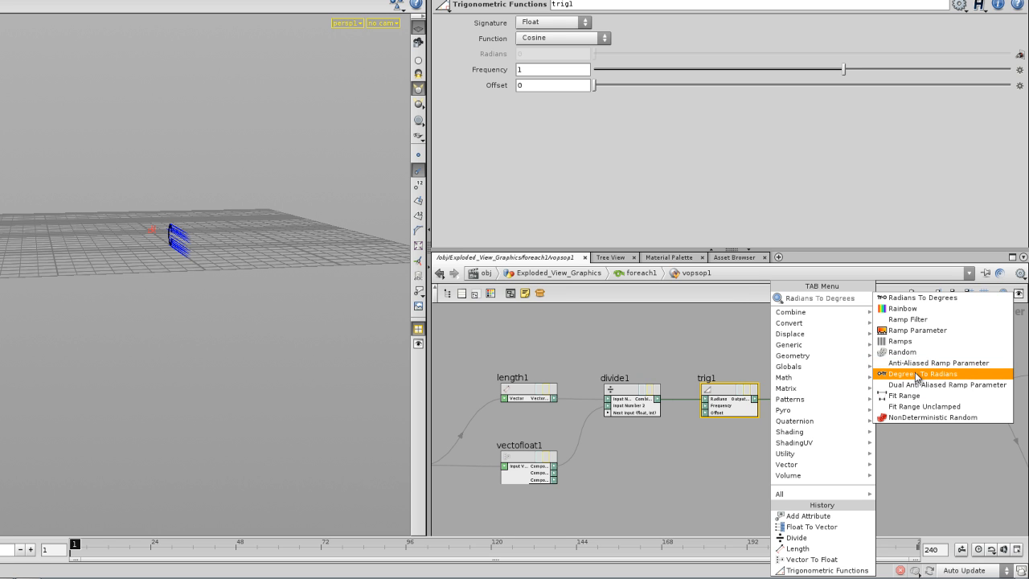
mouse_move(804, 322)
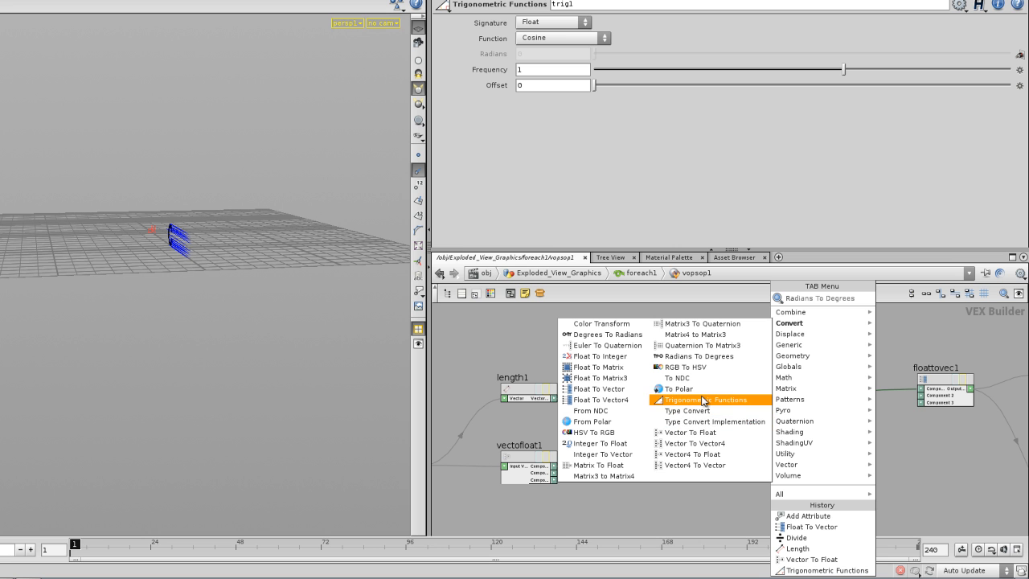
left_click(705, 358)
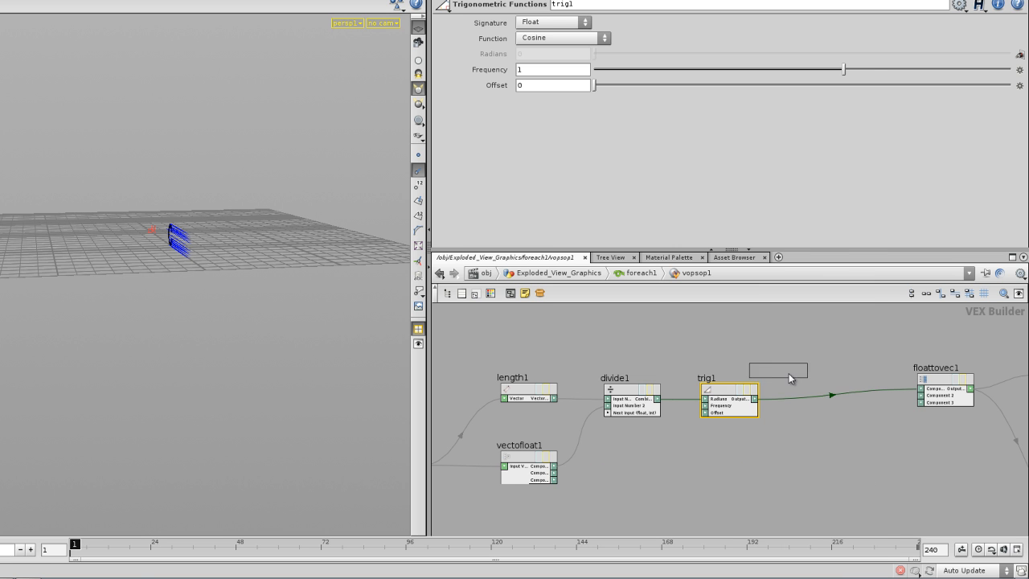
left_click(836, 397)
left_click_drag(311, 361, 189, 353)
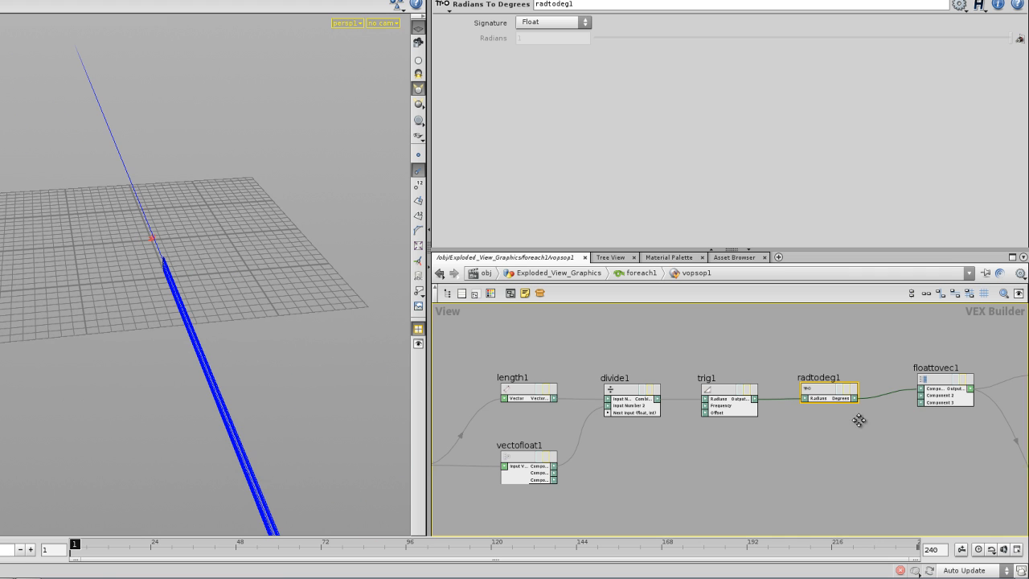
Return to the foreach1 network and open the geometry spreadsheet for vopsop1
middle_click_drag(859, 418, 719, 410)
left_click(912, 368)
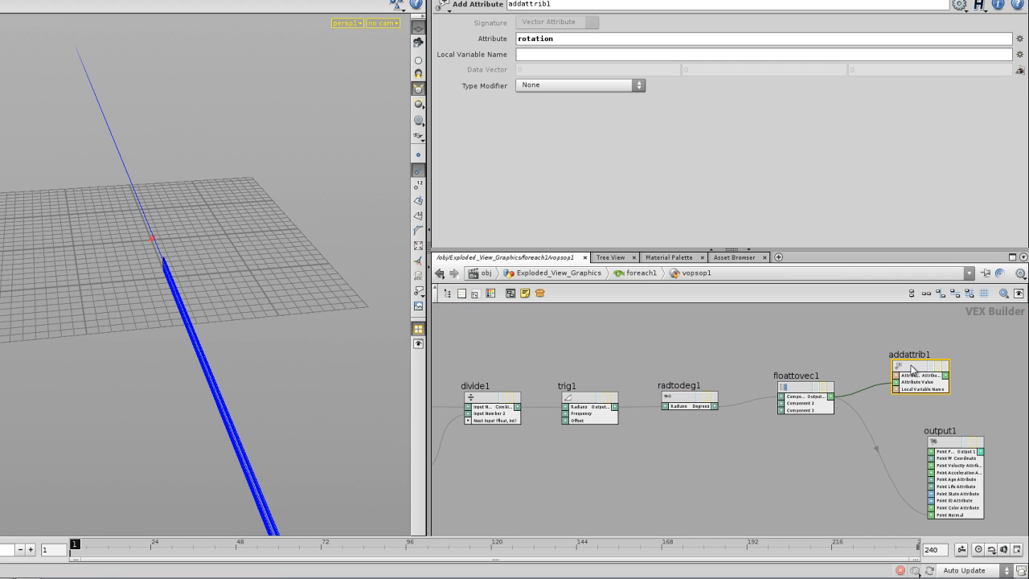
left_click(640, 272)
right_click(675, 481)
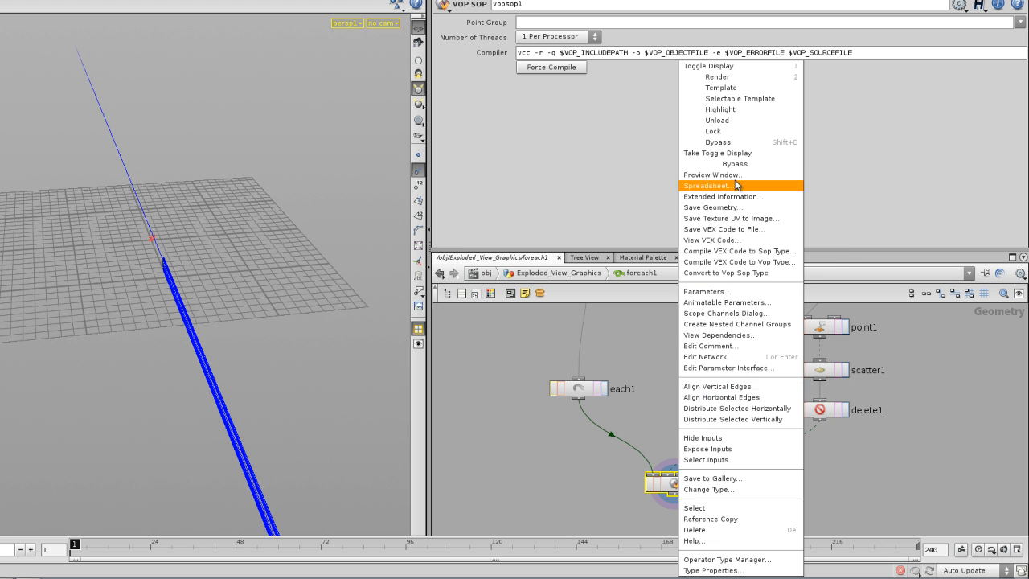
left_click(712, 174)
left_click(828, 86)
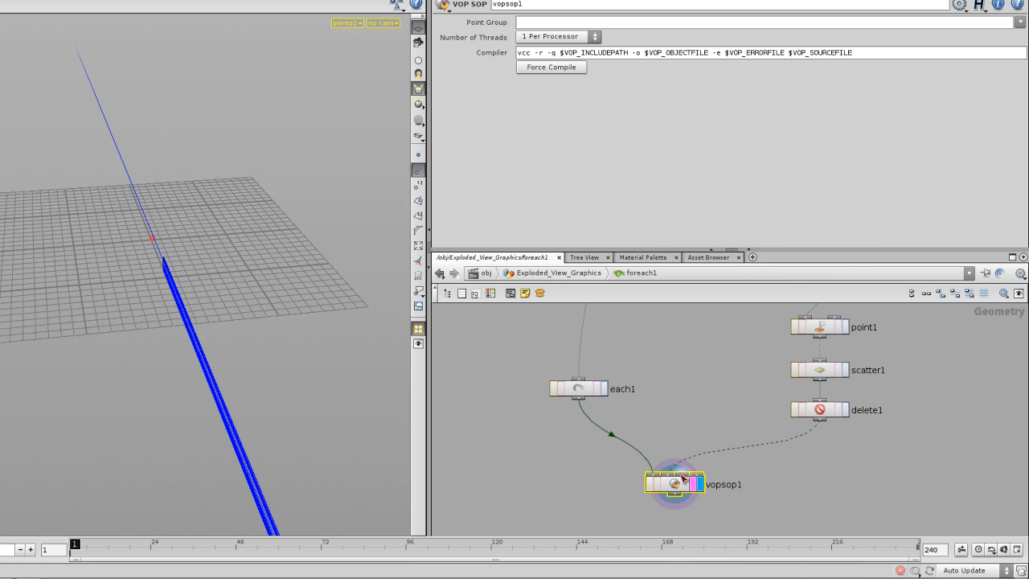
right_click(675, 483)
left_click(724, 185)
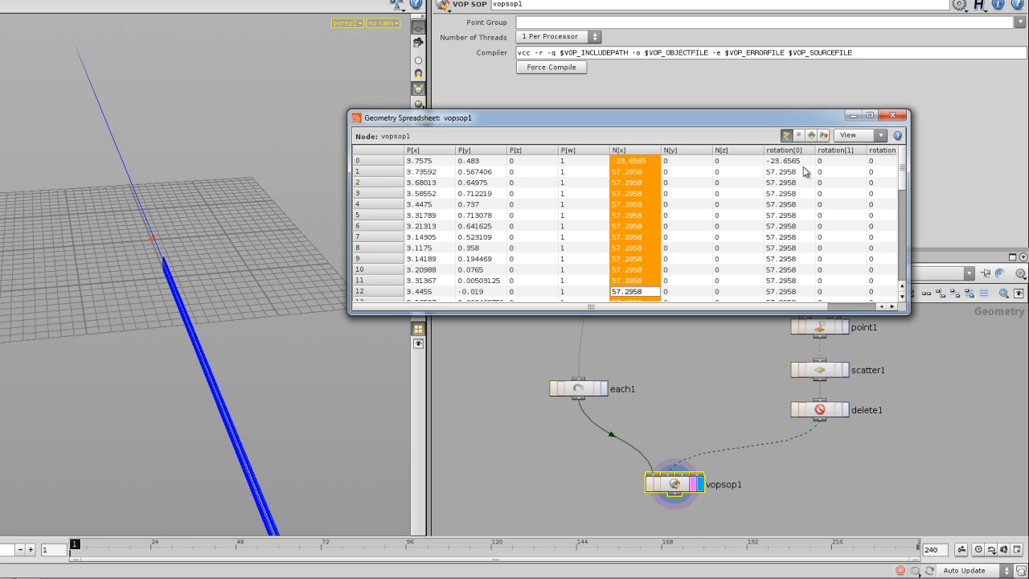
Examine the rotation values across all points in the spreadsheet, and close it
left_click(803, 166)
left_click(782, 164)
left_click_drag(802, 163, 741, 409)
scroll(721, 228, "down", 6)
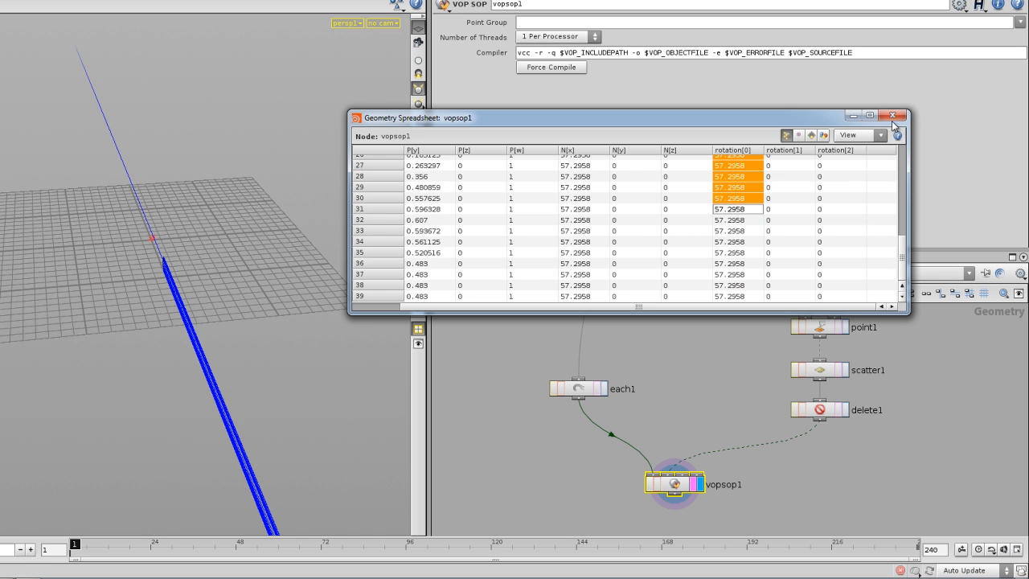
left_click(891, 116)
Tidy the positions of vopsop1 and each1, and turn off the point normals display in the viewport
left_click_drag(675, 490, 670, 503)
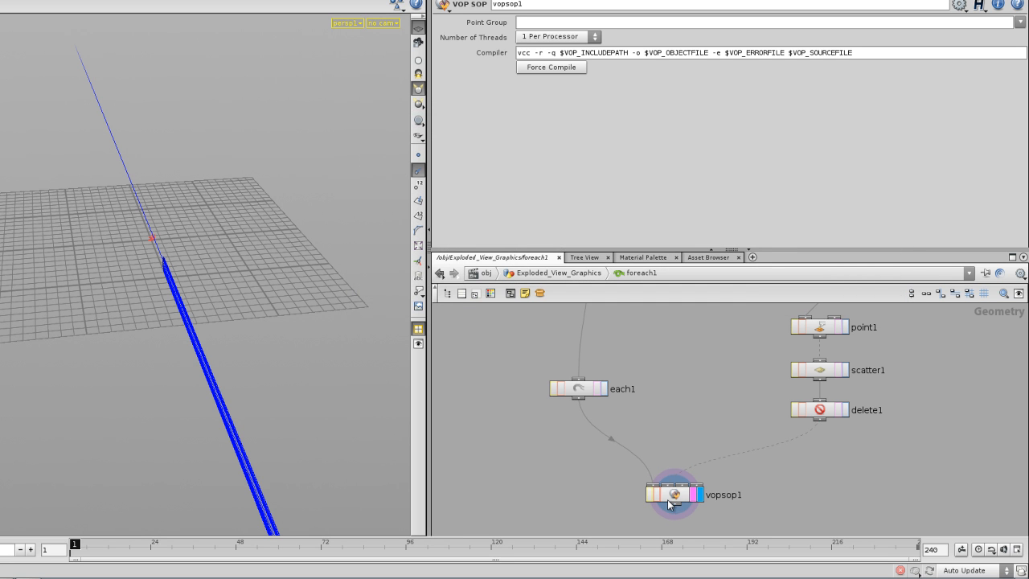
left_click_drag(276, 375, 370, 354)
left_click(418, 171)
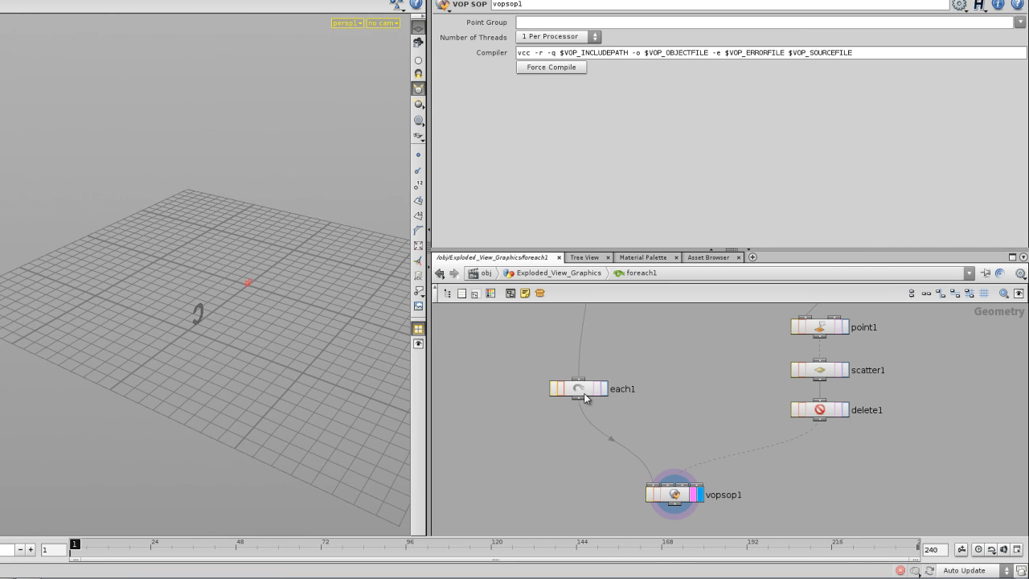
left_click_drag(559, 395, 568, 396)
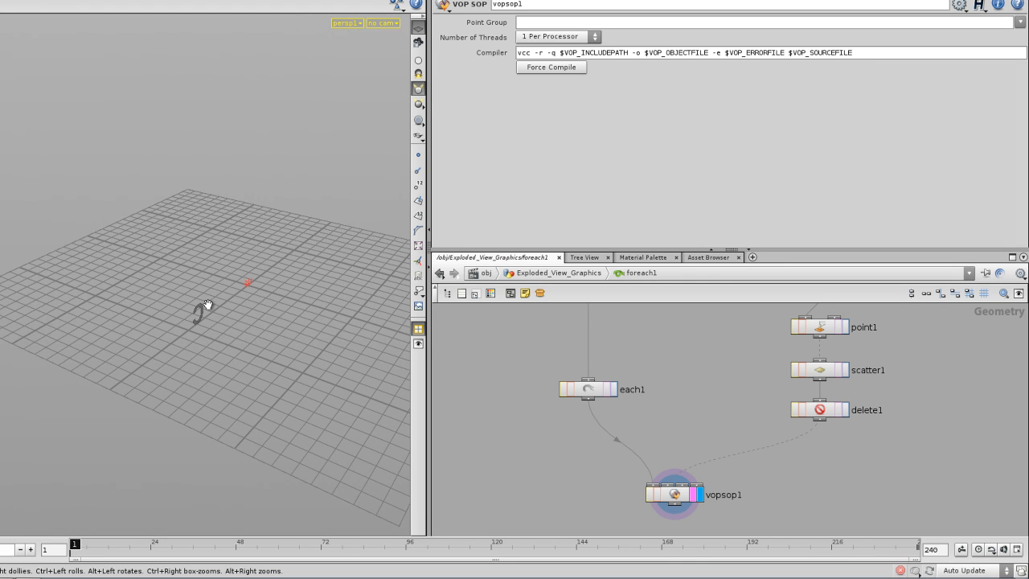
left_click_drag(198, 349, 177, 402)
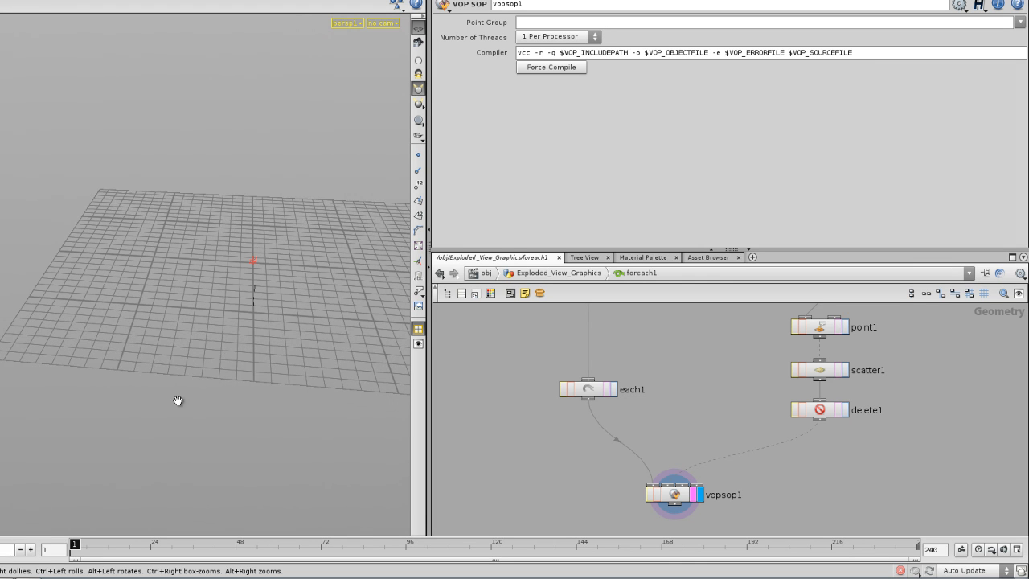
Re-enter vopsop1, move output1 farther from floattovec1, and review the node chain back to importattrib1
double_click(675, 494)
left_click_drag(851, 445, 946, 445)
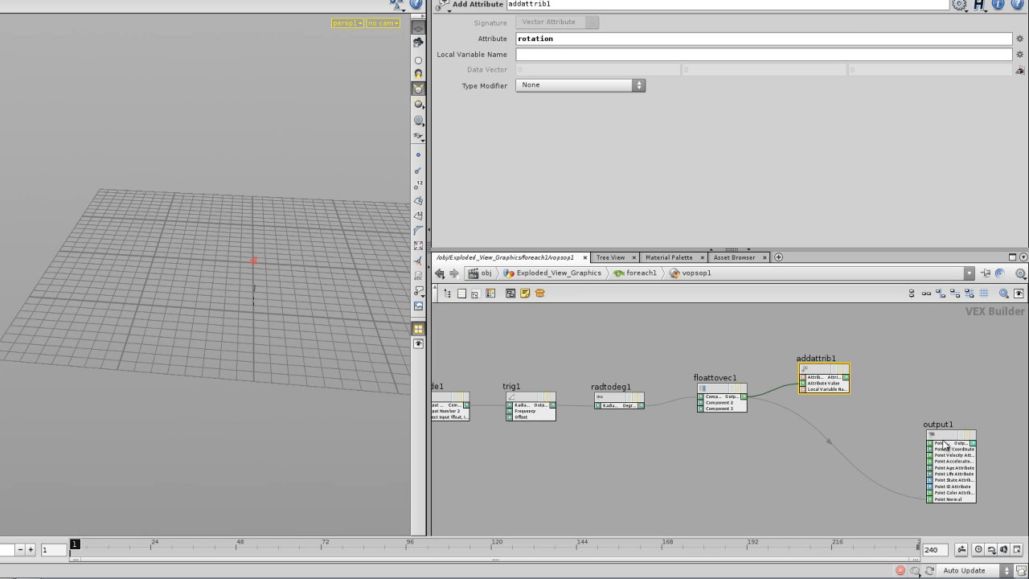
scroll(688, 406, "up", 3)
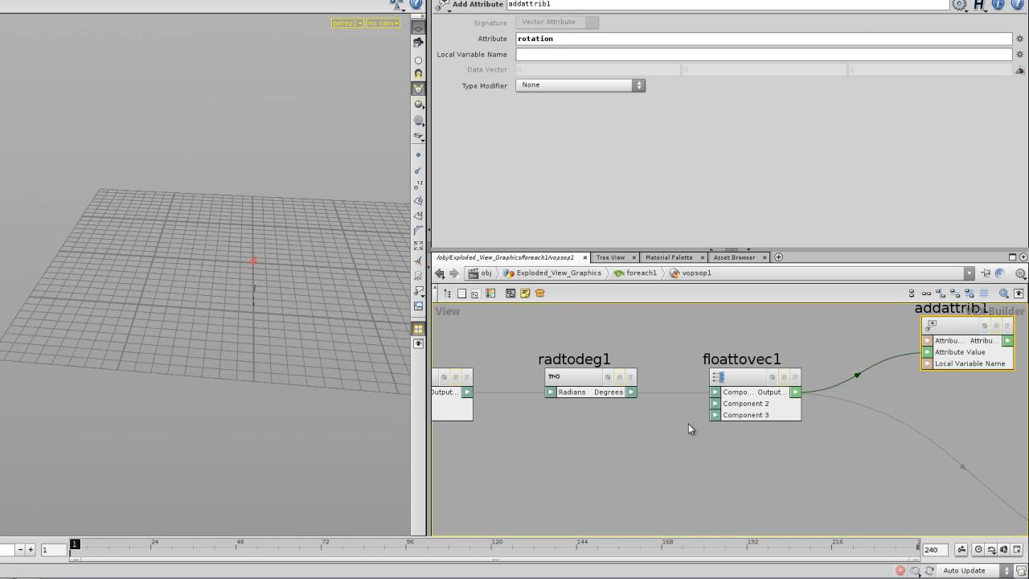
middle_click_drag(619, 427, 827, 416)
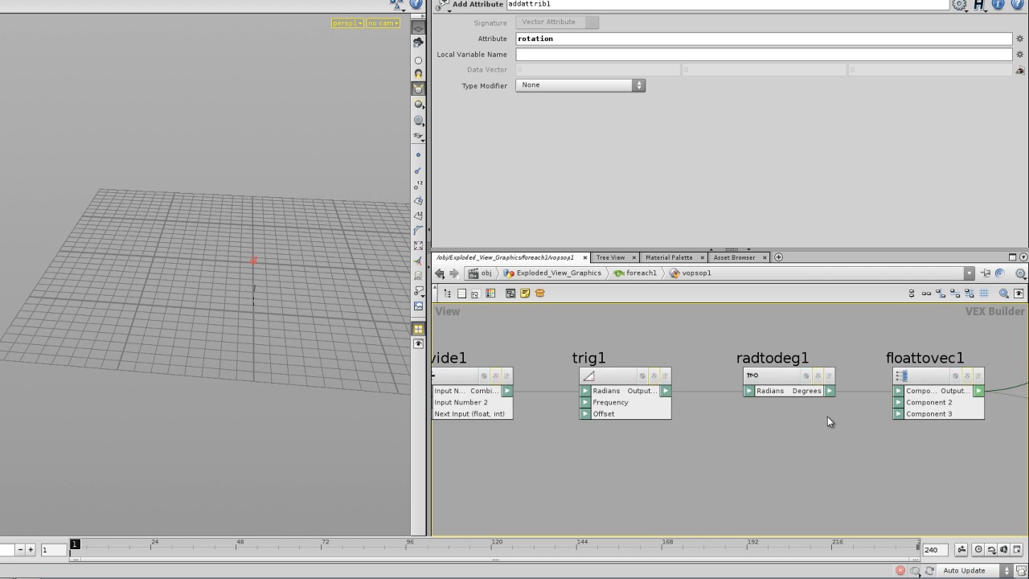
scroll(812, 426, "down", 4)
middle_click_drag(511, 467, 607, 460)
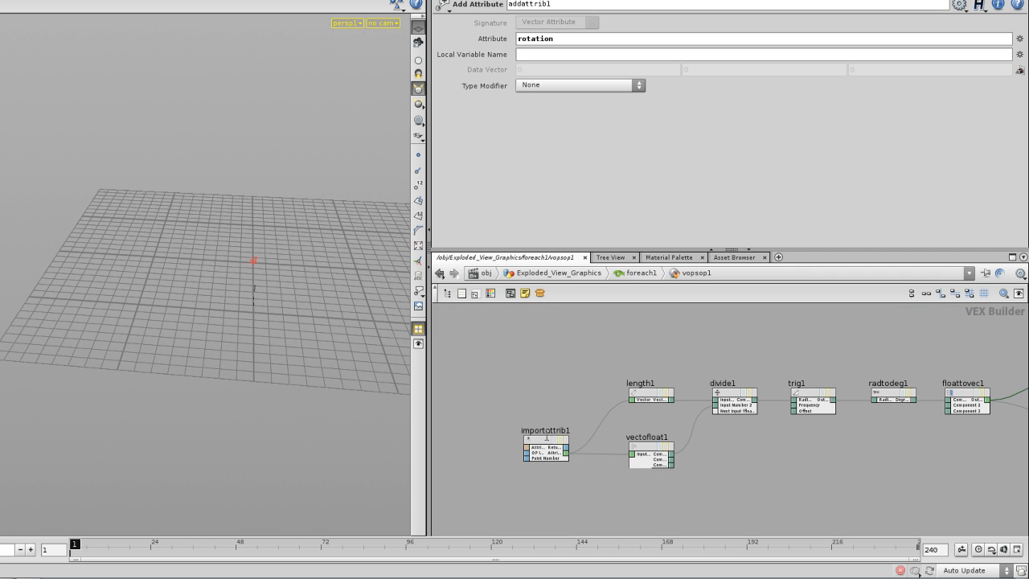
Move the float-to-vector node away from the radians-to-degrees node to clear space in the VOP network
middle_click_drag(628, 415, 637, 382)
middle_click_drag(773, 443, 739, 440)
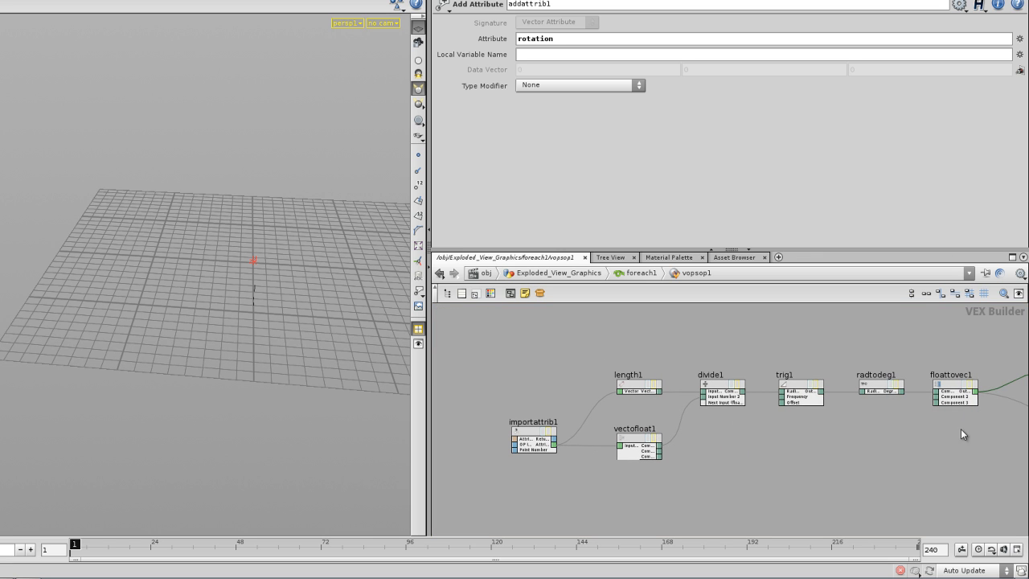
left_click_drag(815, 365, 693, 339)
middle_click_drag(924, 464, 759, 460)
left_click(790, 460)
left_click_drag(787, 386, 881, 443)
middle_click_drag(769, 461, 851, 455)
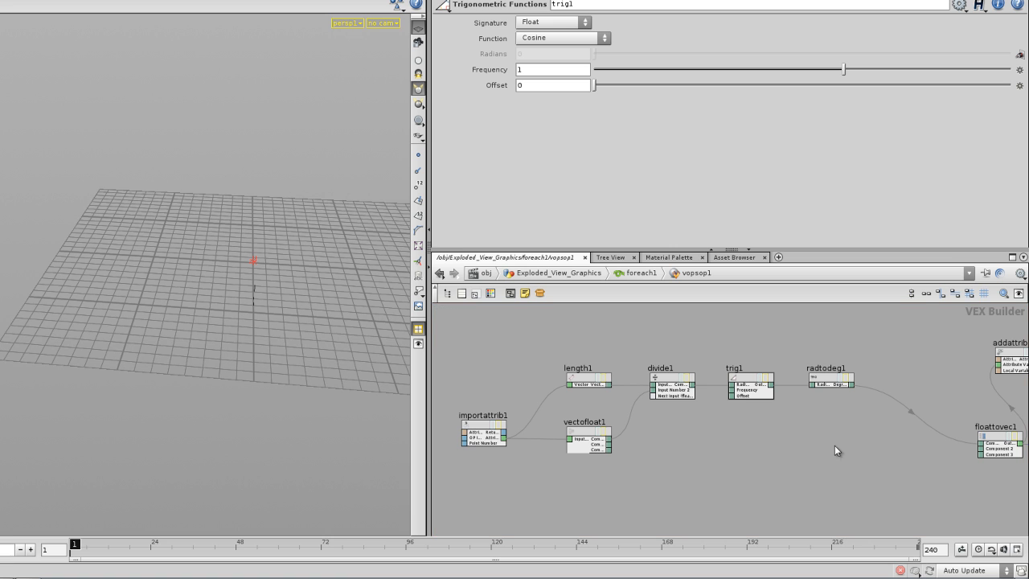
Collapse the divide1, trig1 and radtodeg1 nodes into one subnet and move it closer to the length node
left_click_drag(870, 457, 648, 371)
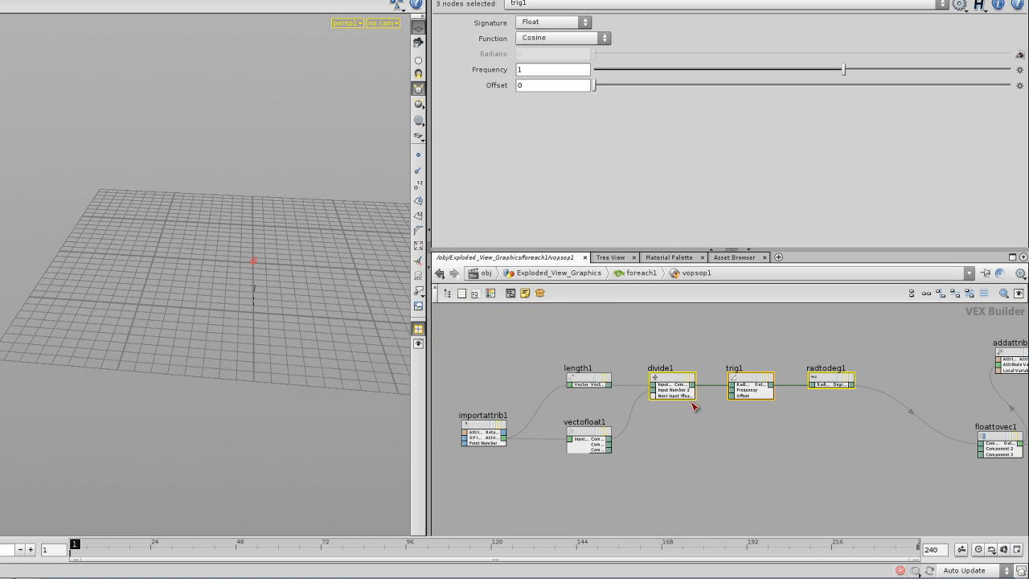
left_click(540, 293)
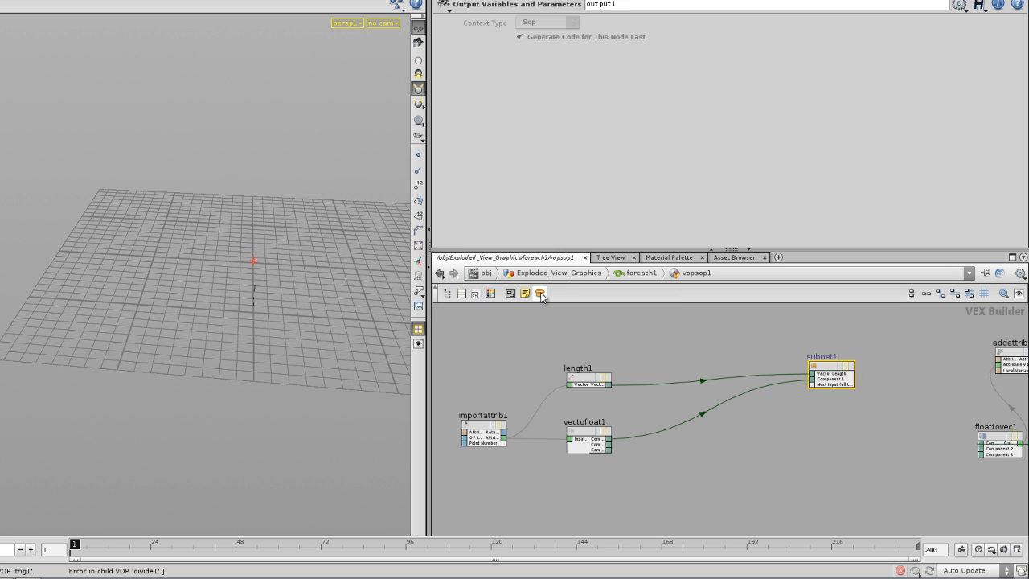
left_click_drag(831, 370, 755, 360)
Paste two copies of the subnet and stack them below the original, beside the length and vector-to-float nodes
key("ctrl+v")
key("ctrl+v")
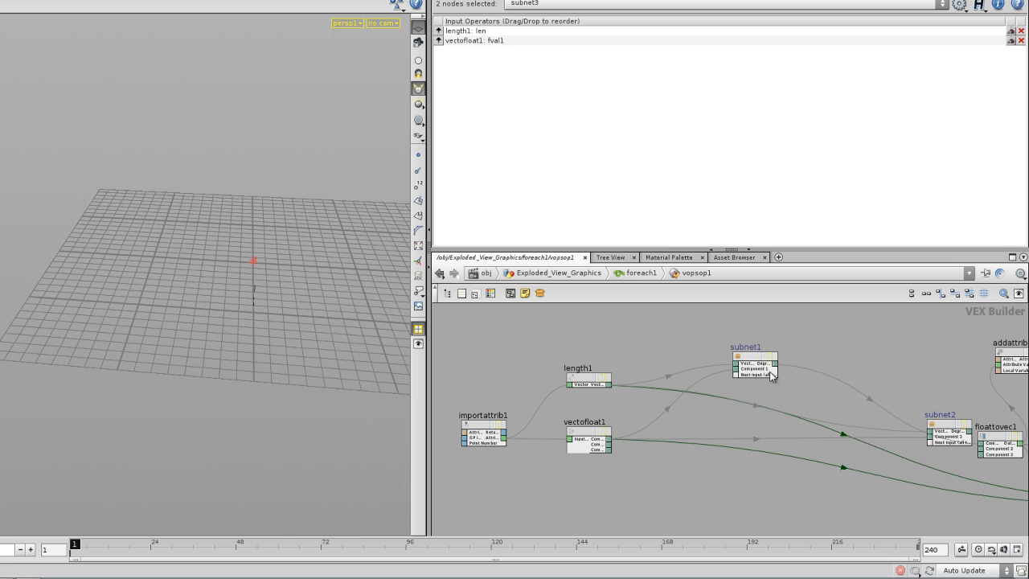
middle_click_drag(946, 474, 894, 474)
left_click_drag(897, 429, 716, 405)
middle_click_drag(762, 460, 738, 445)
middle_click_drag(872, 471, 825, 470)
scroll(909, 486, "down", 3)
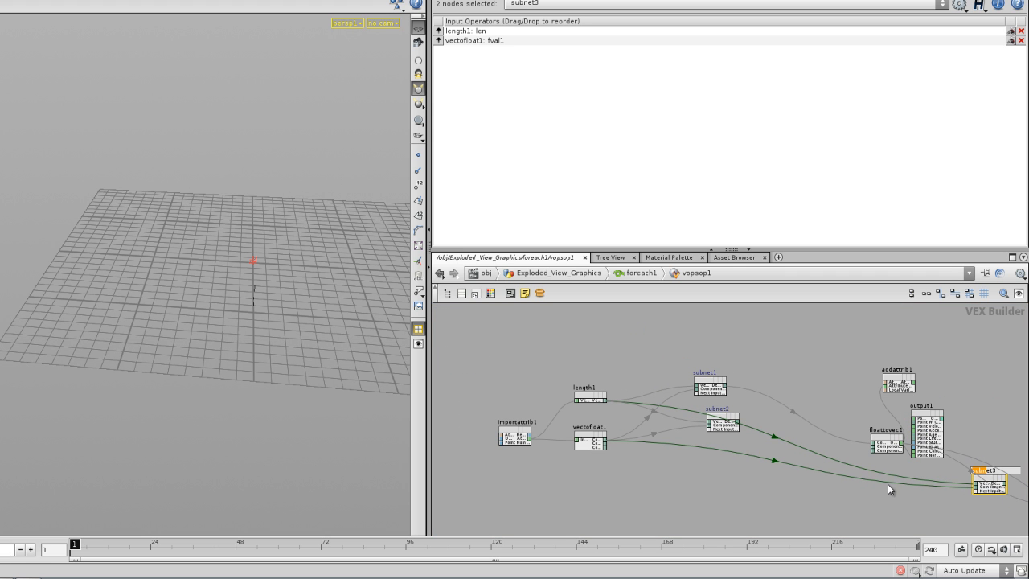
left_click_drag(995, 486, 726, 468)
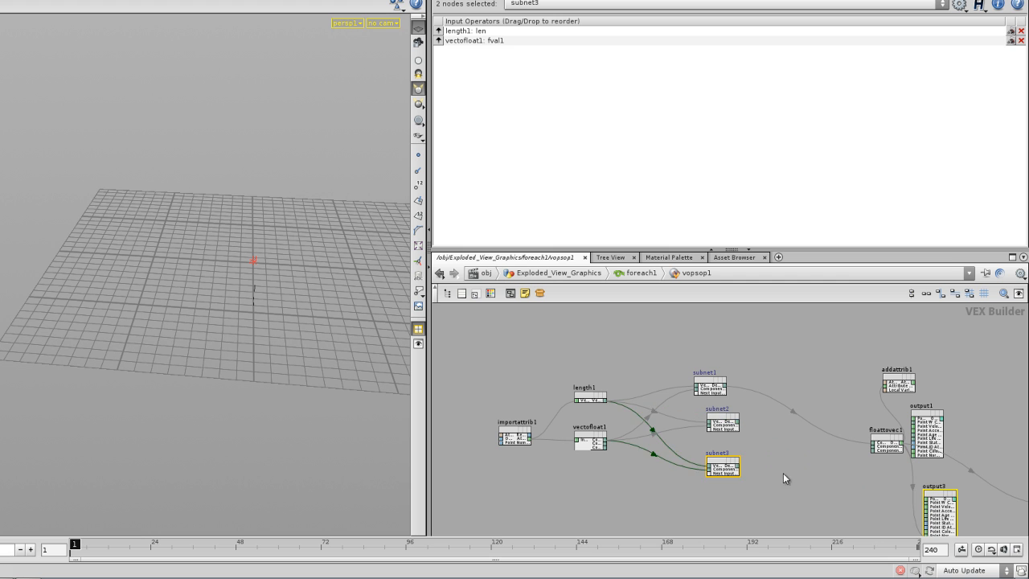
Rewire vectofloat1 so its second component feeds subnet2 and its third component feeds subnet3
scroll(787, 476, "up", 5)
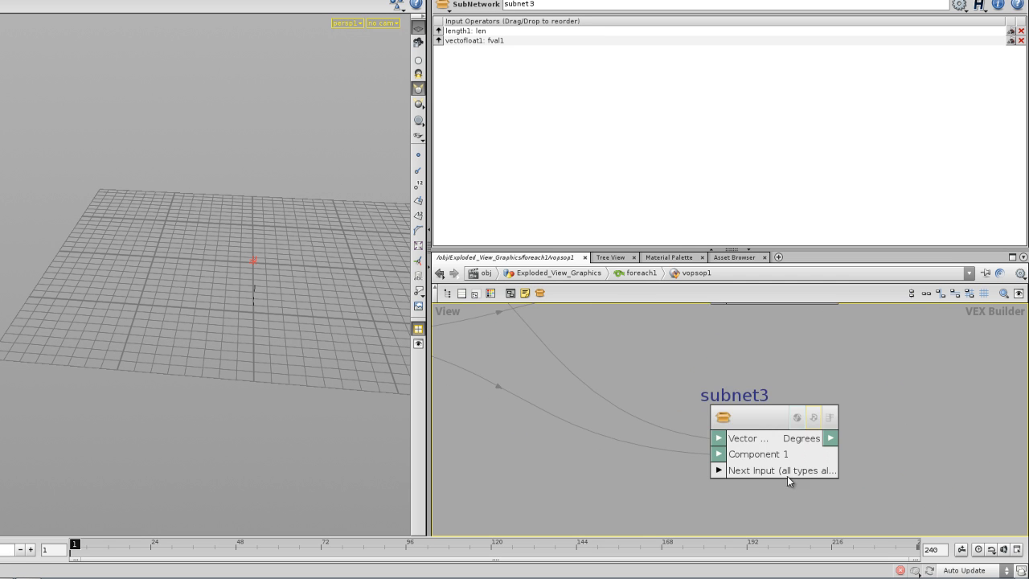
scroll(819, 515, "down", 5)
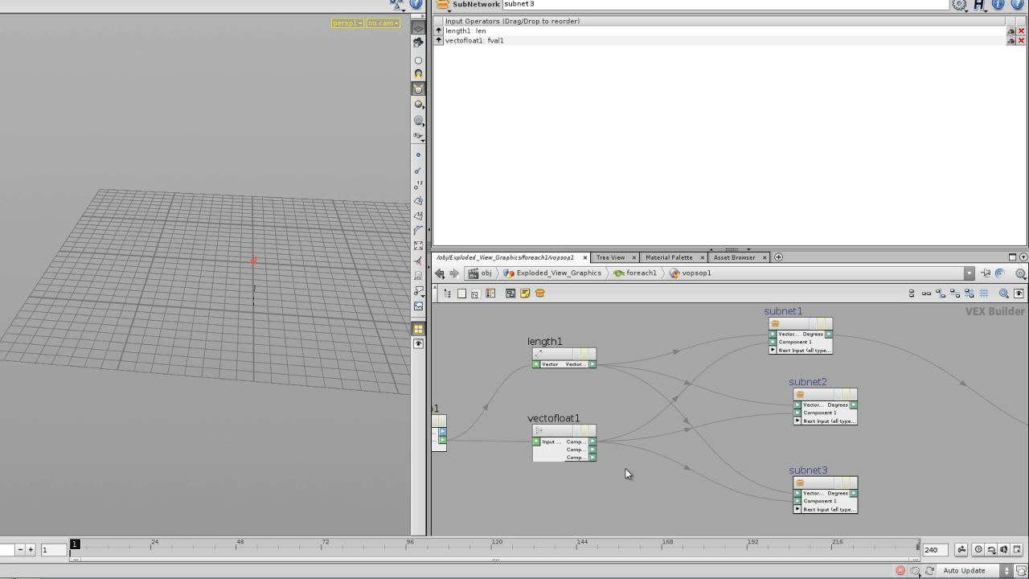
left_click_drag(802, 419, 797, 412)
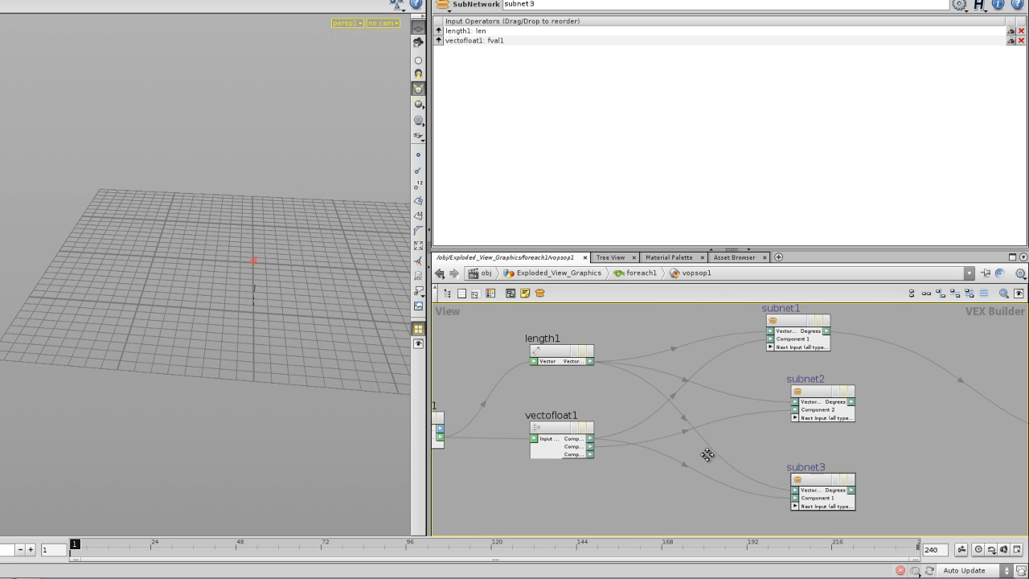
middle_click_drag(597, 467, 574, 423)
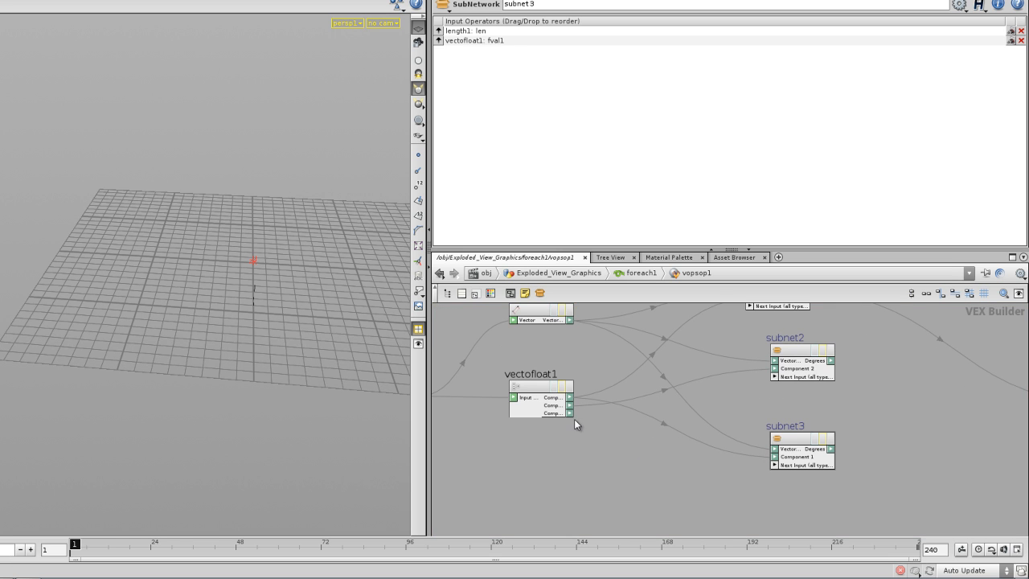
left_click(787, 456)
Open subnet2, pull its overlapping input and output nodes apart, and return to the vopsop1 network
middle_click_drag(845, 396, 741, 379)
double_click(721, 404)
right_click_drag(741, 379, 741, 494)
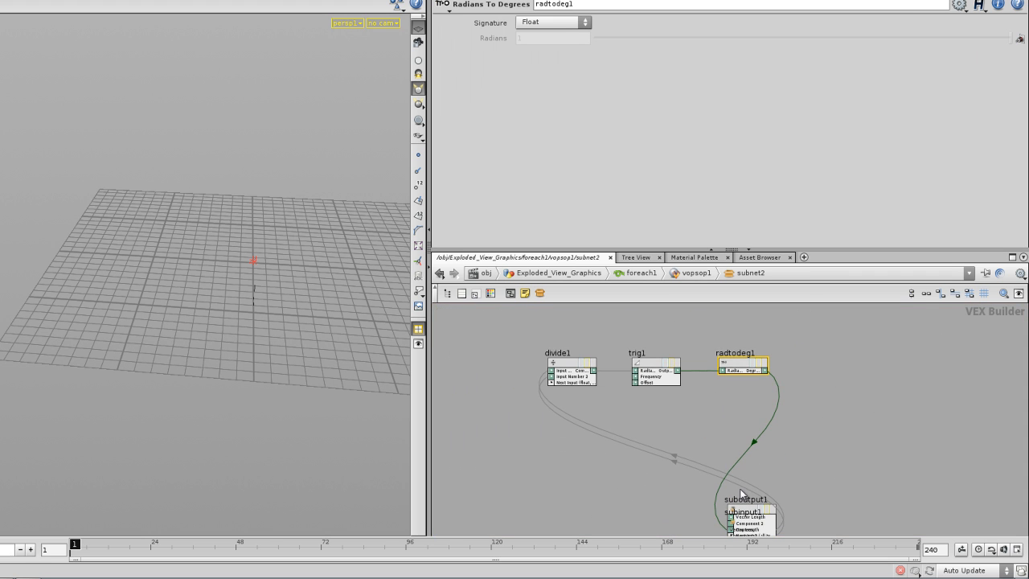
left_click_drag(747, 517, 965, 406)
left_click_drag(541, 461, 487, 431)
left_click(693, 273)
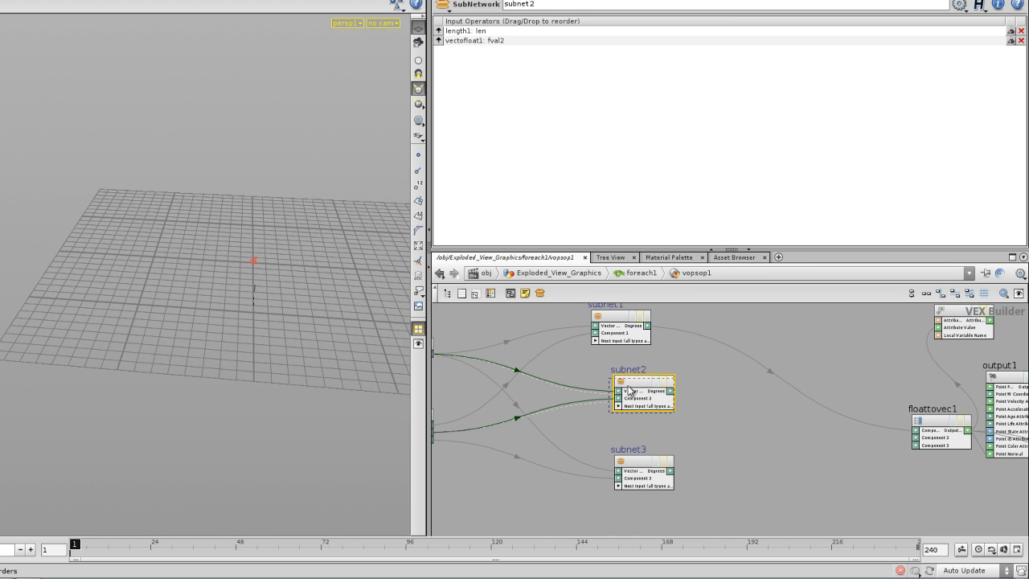
Connect the outputs of subnet2 and subnet3 to Components 2 and 3 of floattovec1, and move floattovec1 next to the subnets
left_click_drag(640, 392, 642, 396)
middle_click_drag(596, 395, 712, 394)
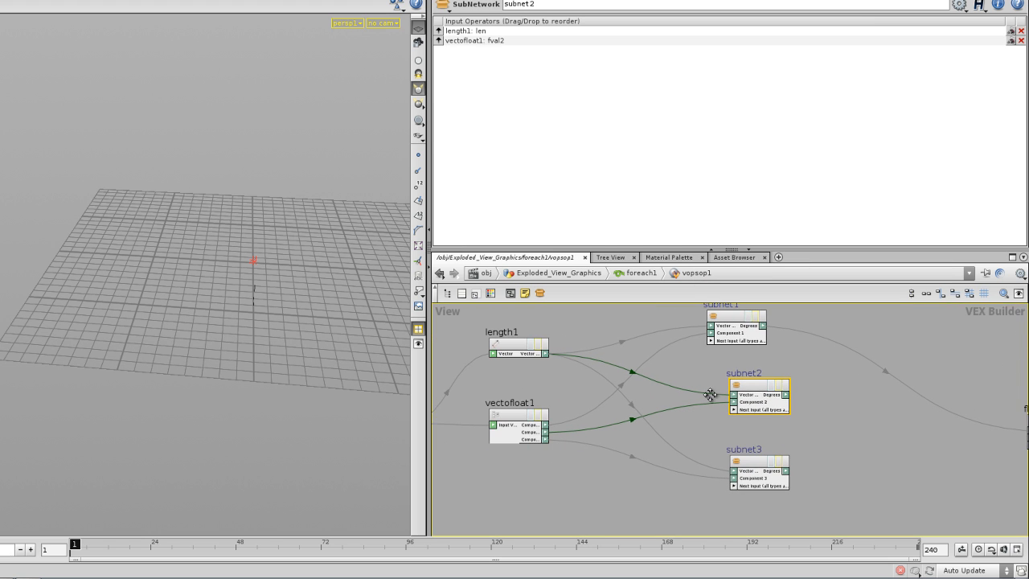
left_click(786, 395)
middle_click_drag(856, 441, 692, 433)
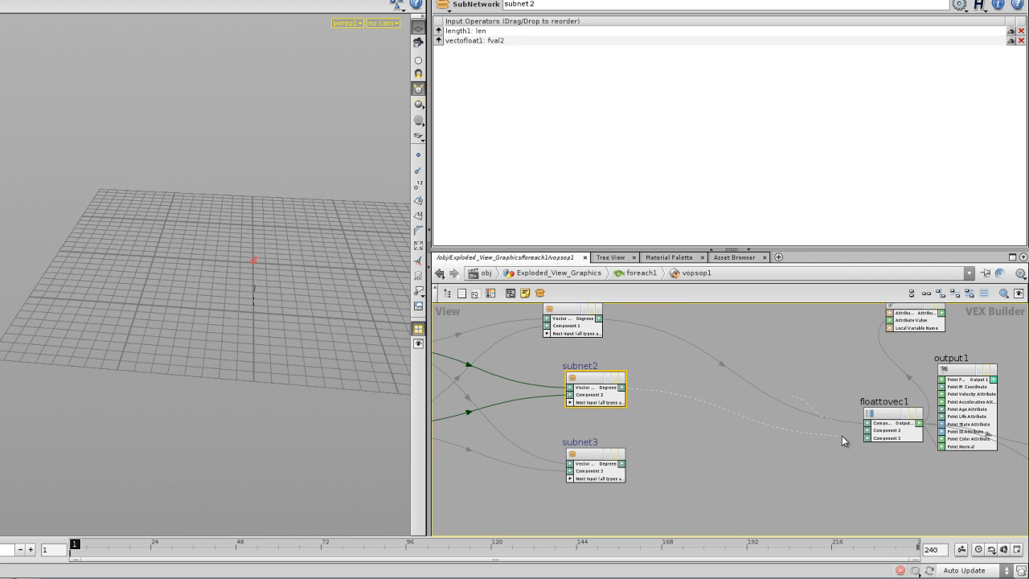
left_click(868, 431)
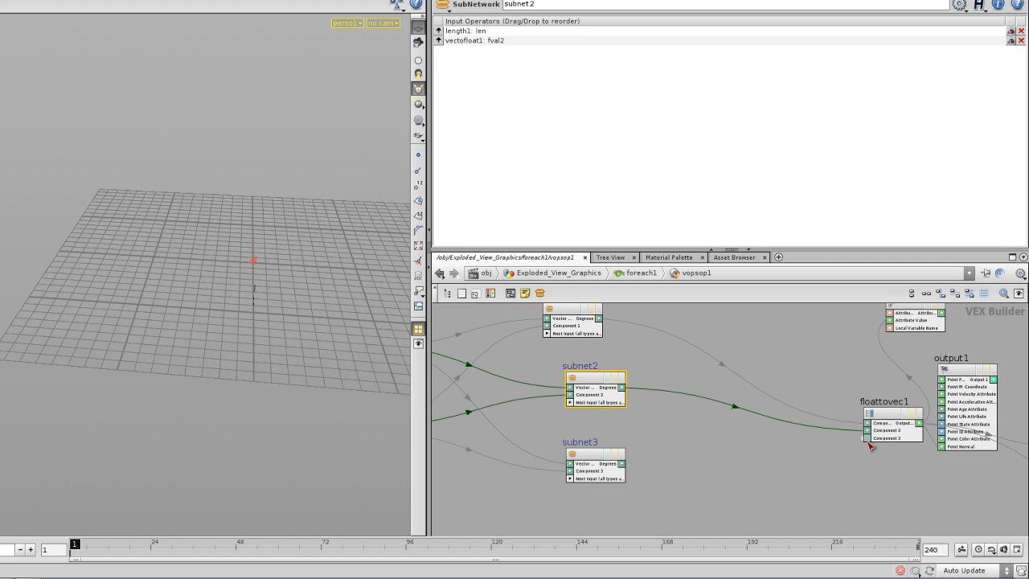
left_click(623, 464)
middle_click_drag(779, 470, 729, 476)
left_click_drag(833, 421, 650, 380)
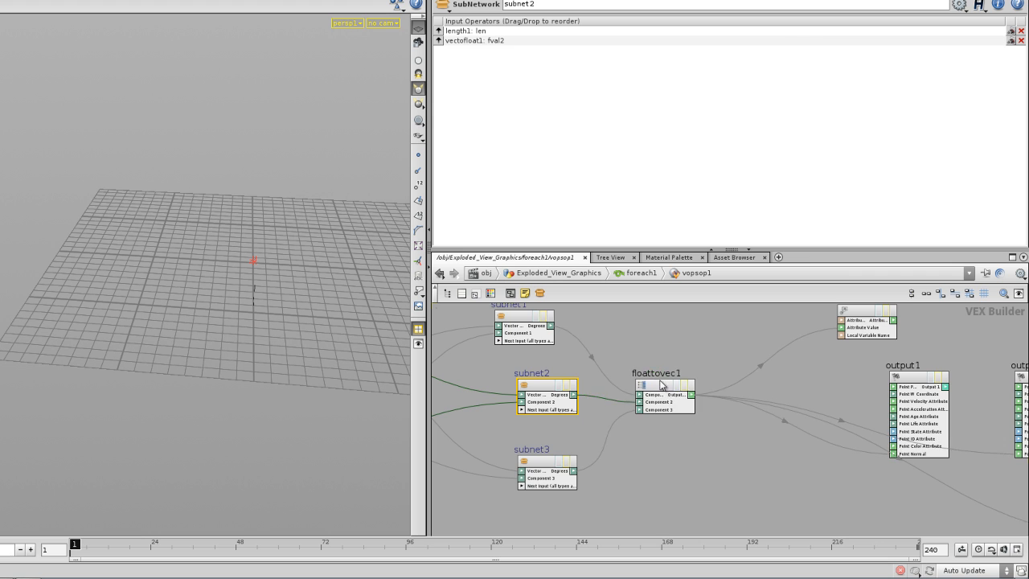
Delete the duplicate output2 and output3 nodes from the VOP network
middle_click_drag(652, 368, 694, 374)
scroll(816, 412, "down", 4)
middle_click_drag(855, 458, 687, 449)
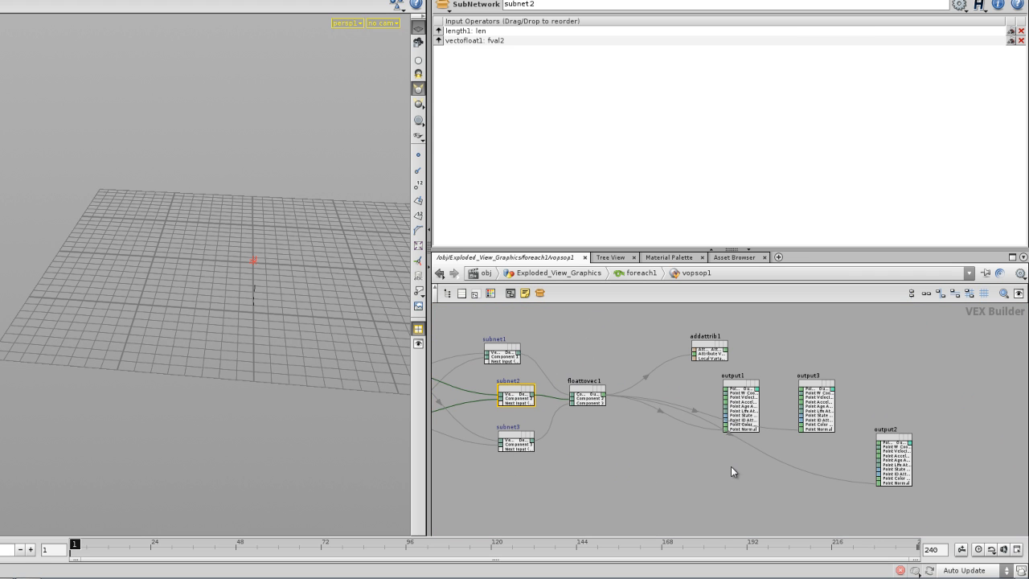
left_click_drag(812, 376, 937, 490)
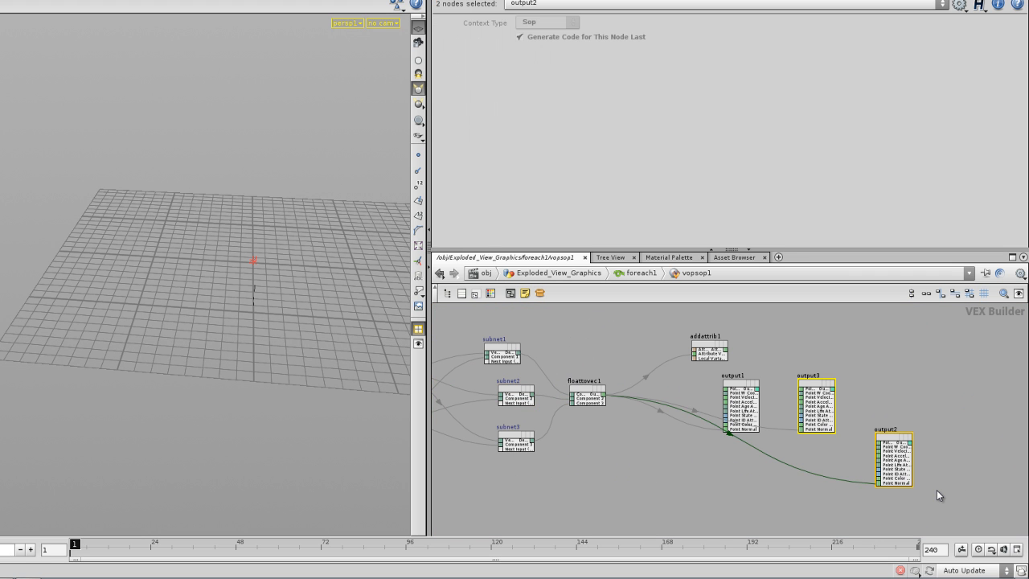
key("Delete")
scroll(679, 469, "up", 3)
middle_click_drag(687, 472, 720, 472)
scroll(719, 472, "down", 3)
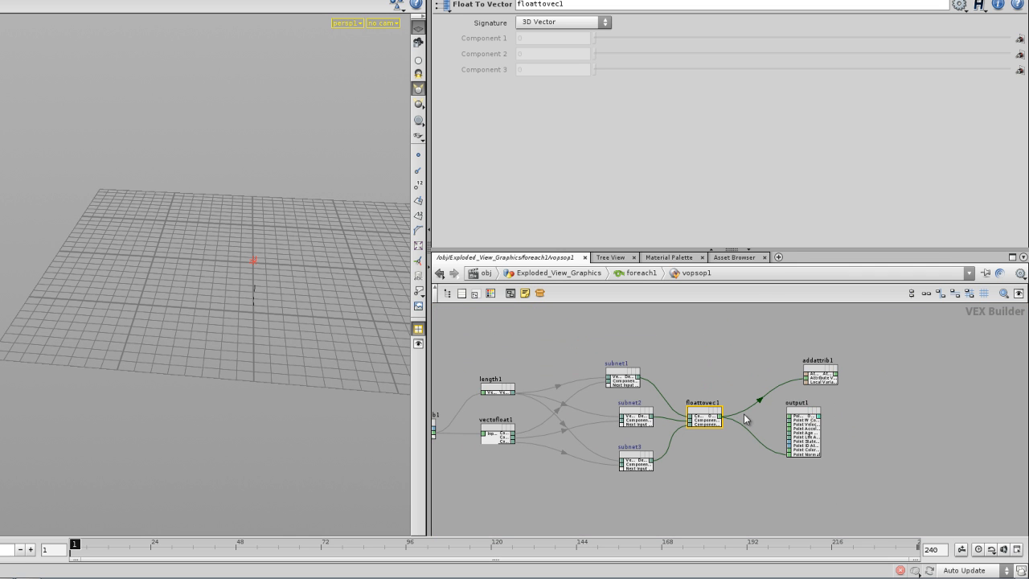
scroll(764, 427, "up", 1)
Inspect the three rotation components of the points in vopsop1's geometry spreadsheet
left_click(855, 348)
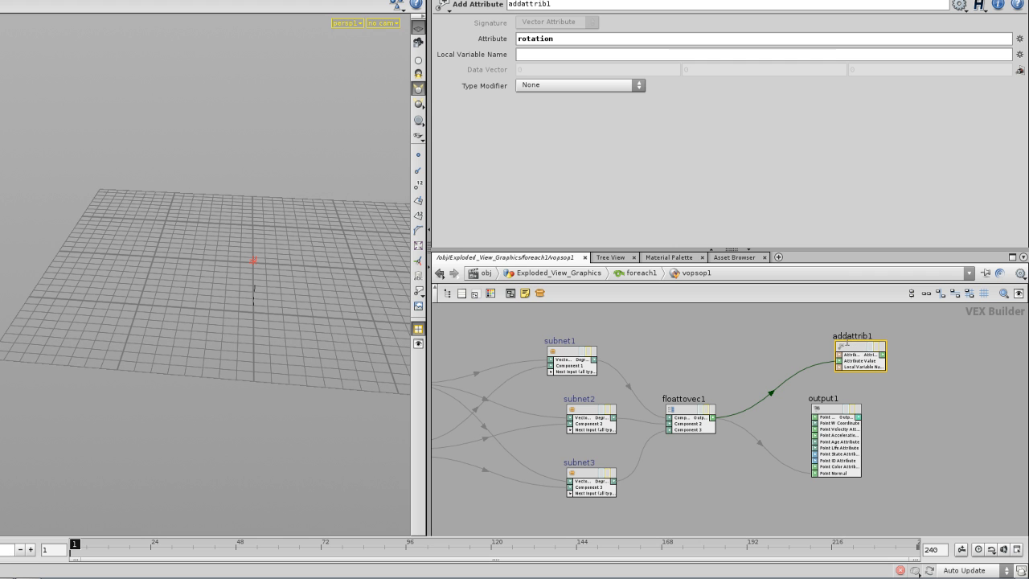
left_click(649, 277)
right_click(677, 493)
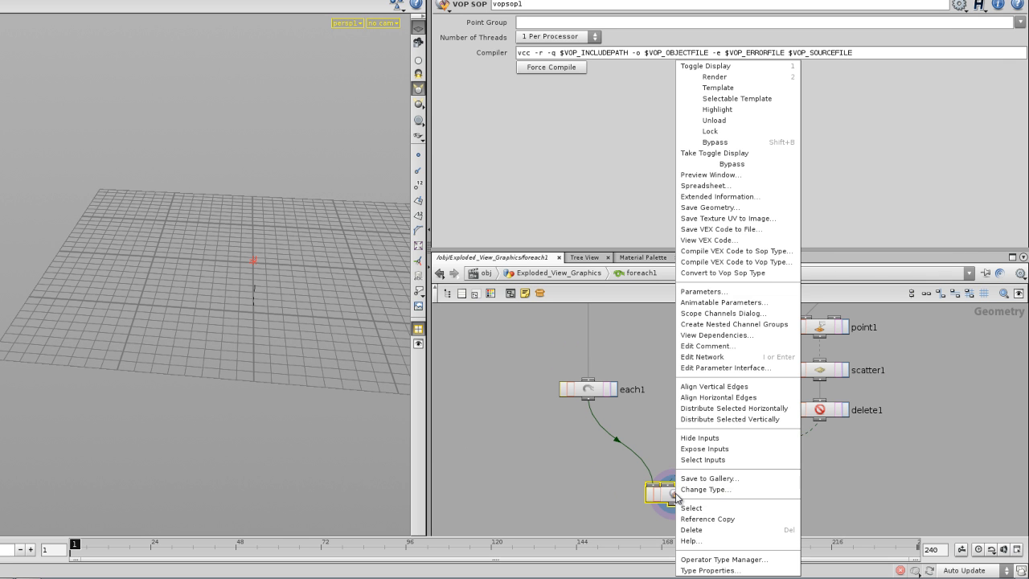
left_click(754, 186)
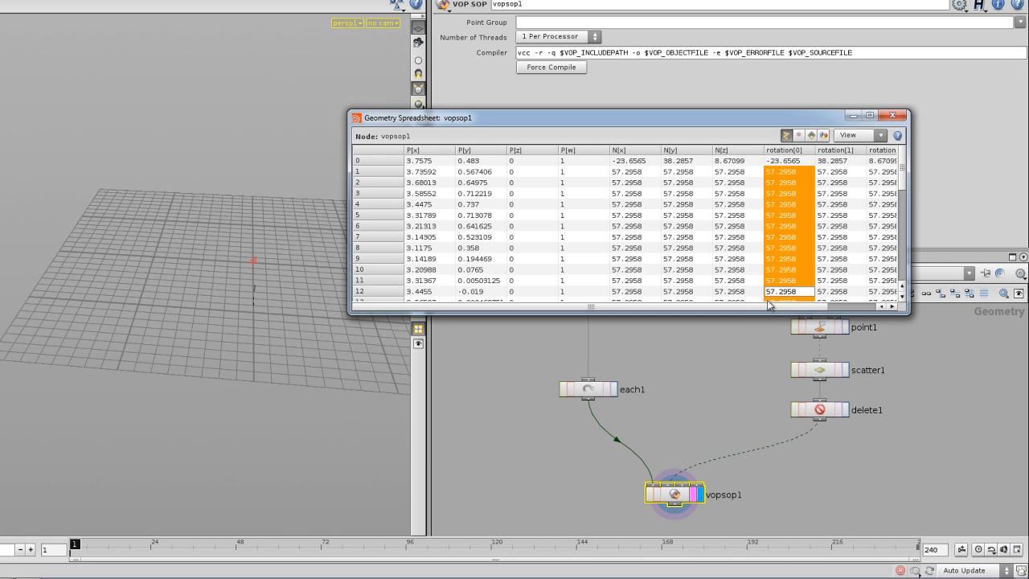
left_click_drag(781, 307, 857, 308)
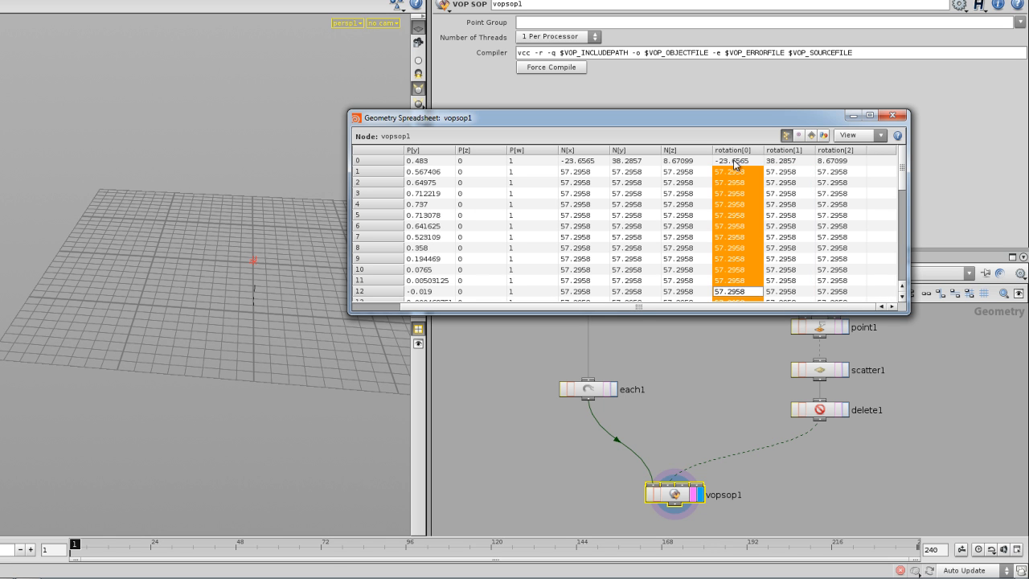
left_click_drag(849, 172, 730, 383)
left_click_drag(729, 425, 729, 425)
left_click_drag(904, 209, 904, 135)
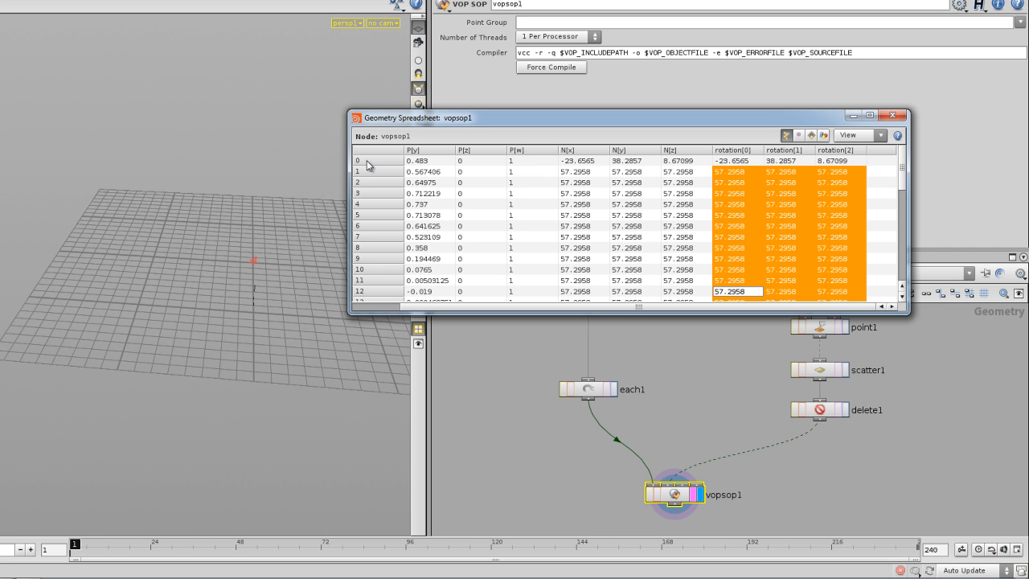
left_click(891, 115)
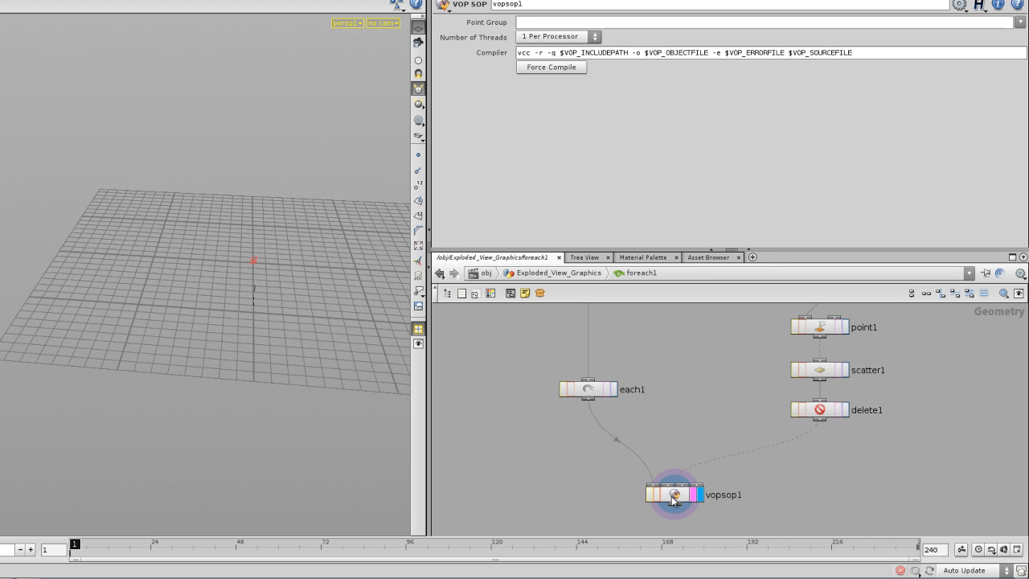
Reopen vopsop1 and add a Global Variables node below the float-to-vector node
double_click(674, 490)
left_click_drag(811, 420, 875, 420)
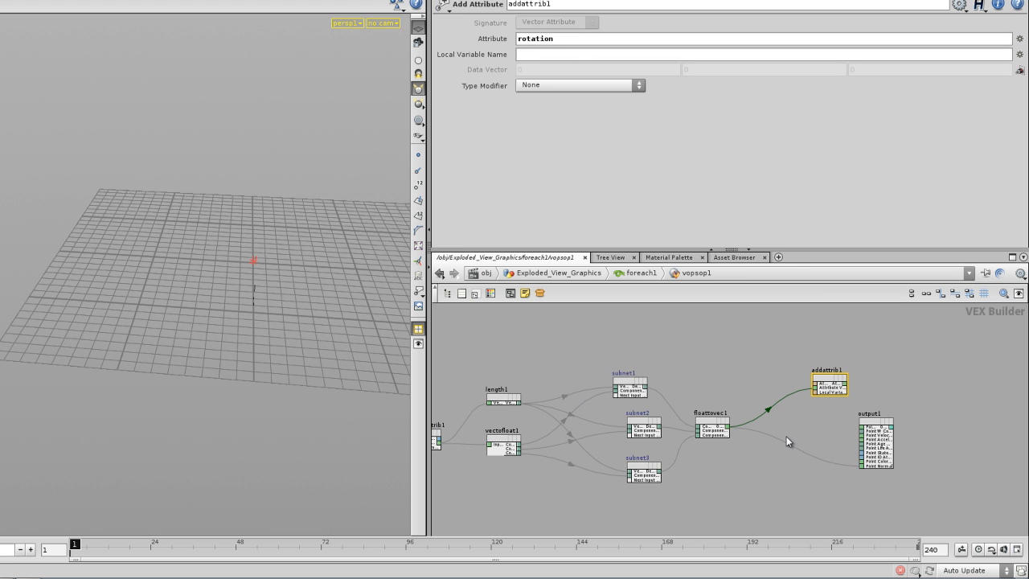
key("h")
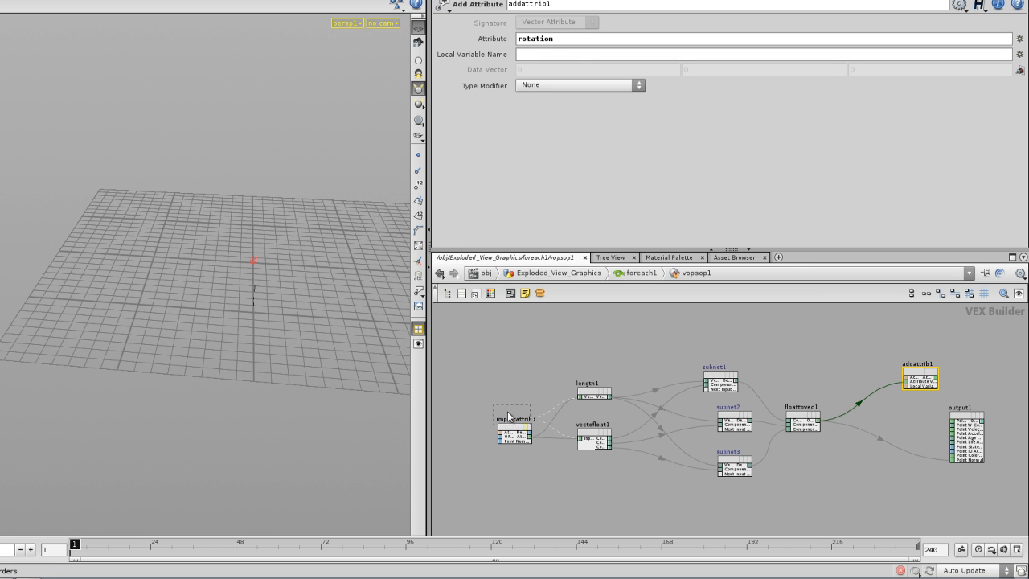
scroll(719, 482, "up", 5)
key("Tab")
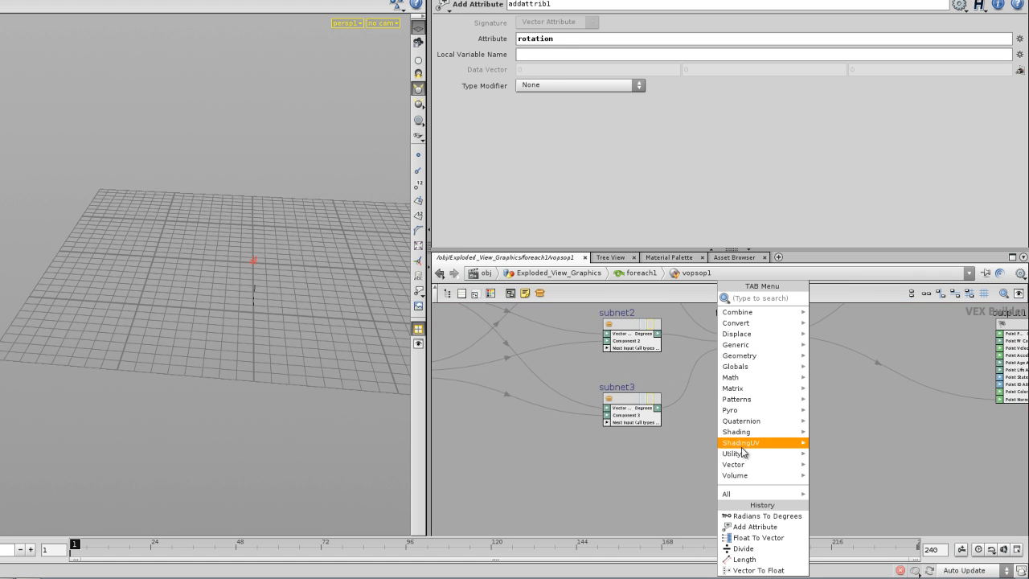
mouse_move(740, 454)
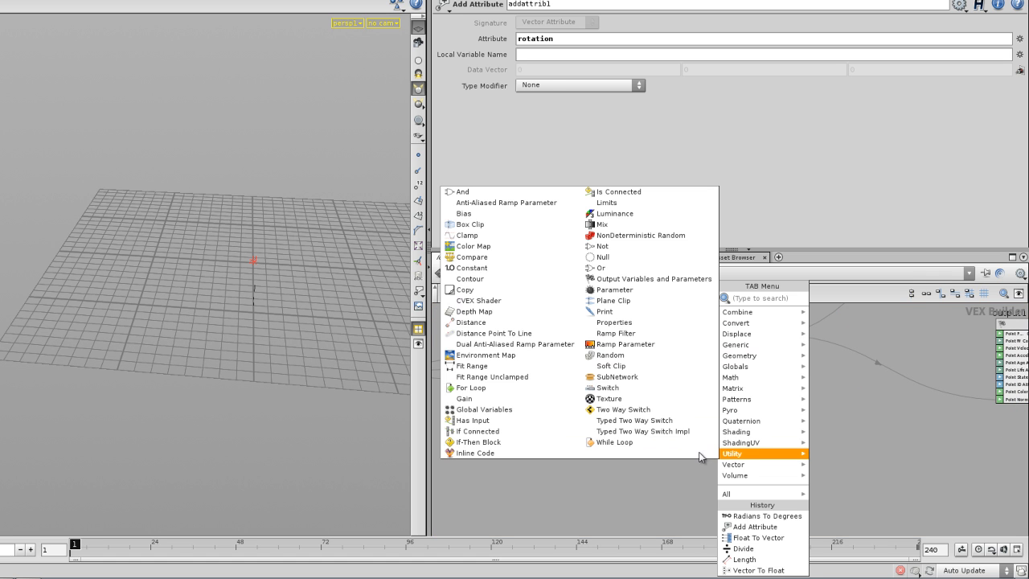
left_click(508, 410)
left_click(727, 413)
left_click_drag(736, 404, 742, 436)
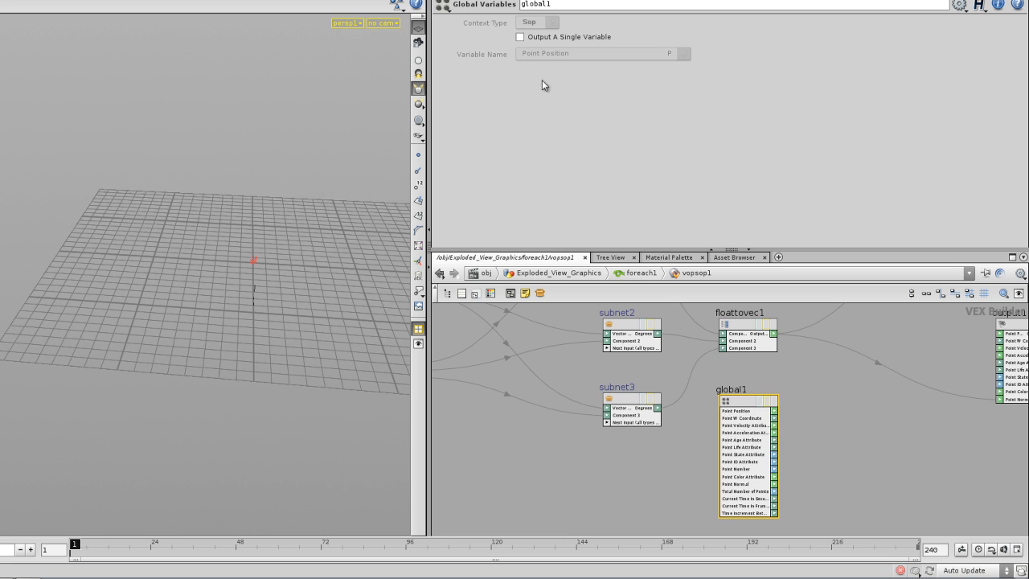
Make the global variables node output only the Point Position variable and move it up near subnet3
left_click(521, 37)
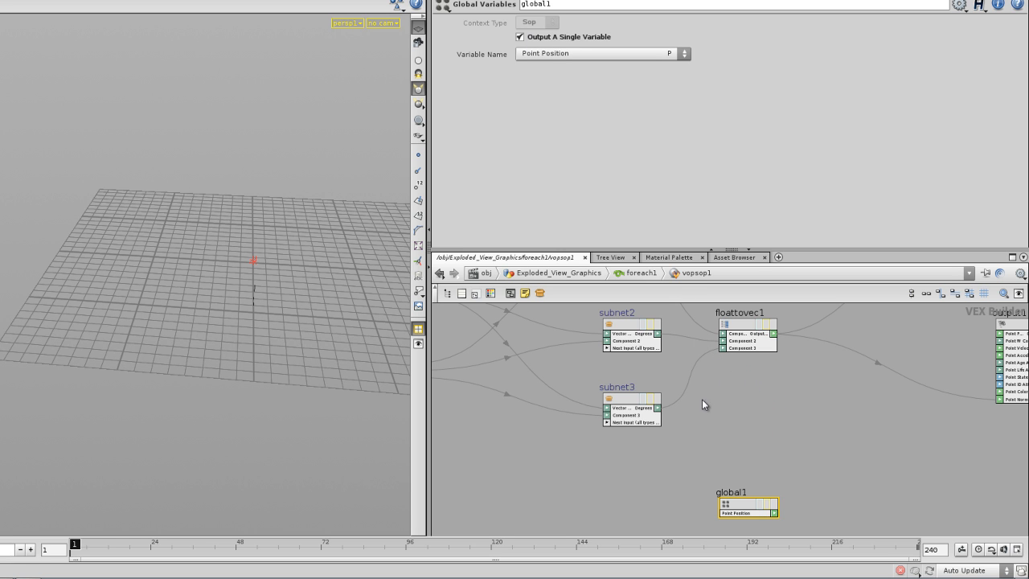
left_click_drag(749, 492, 739, 443)
middle_click_drag(769, 407, 736, 441)
left_click(735, 437)
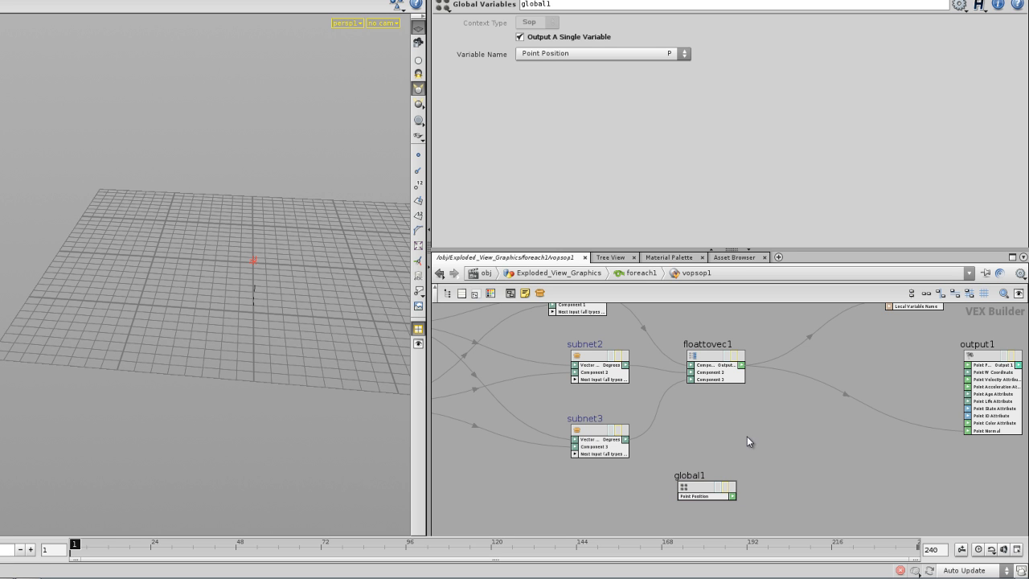
key("Tab")
type("Color")
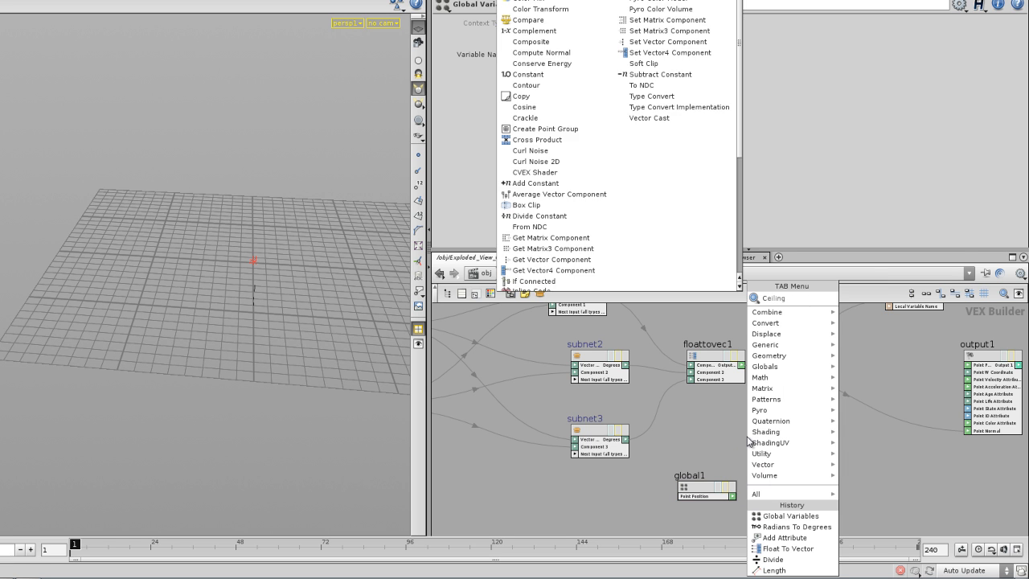
left_click(913, 320)
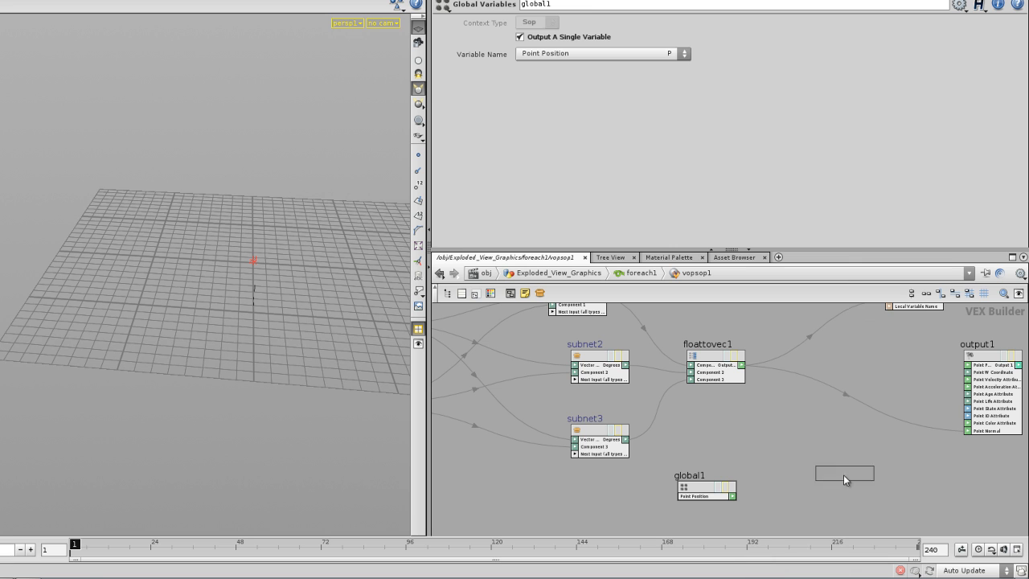
left_click(833, 485)
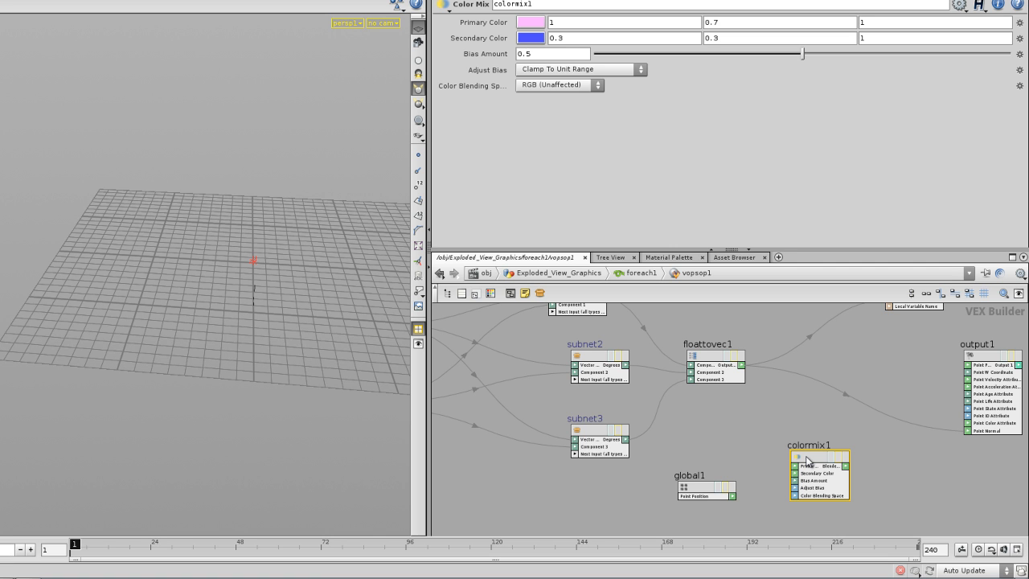
key("ctrl+z")
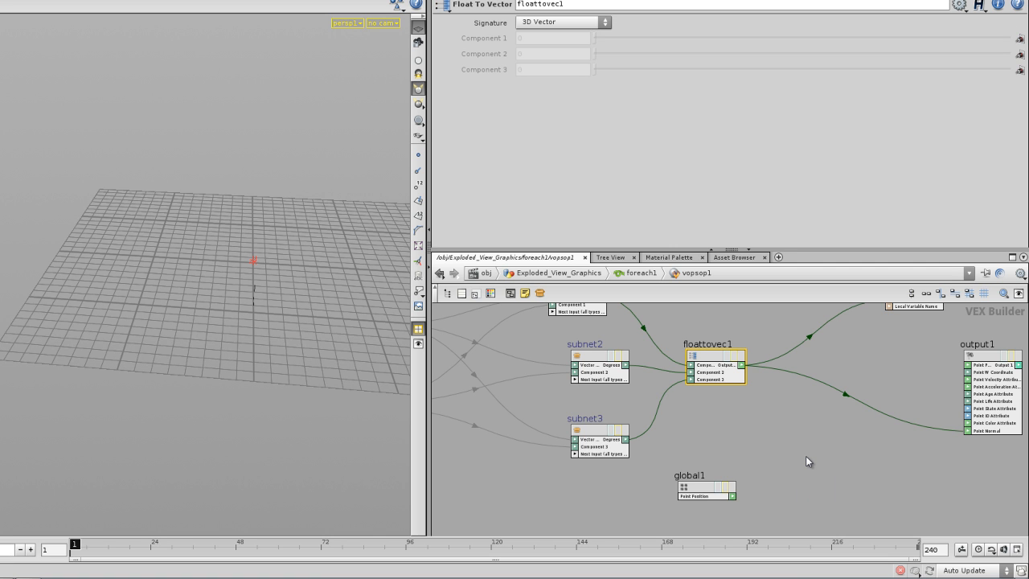
Add a Mix node below the float-to-vector node and feed its Input 1 with global1's Point Position
type("mi")
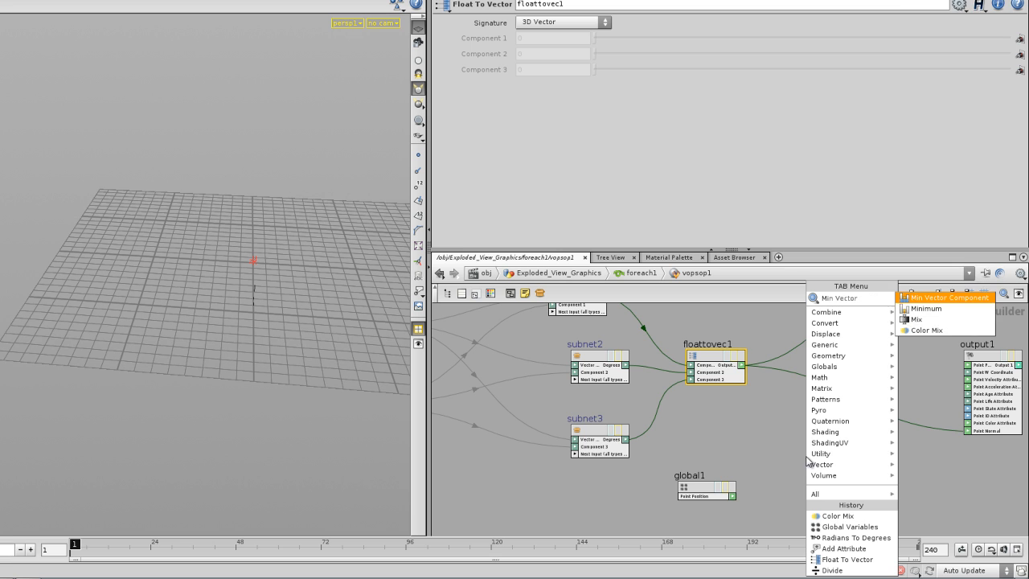
left_click(913, 319)
left_click(837, 470)
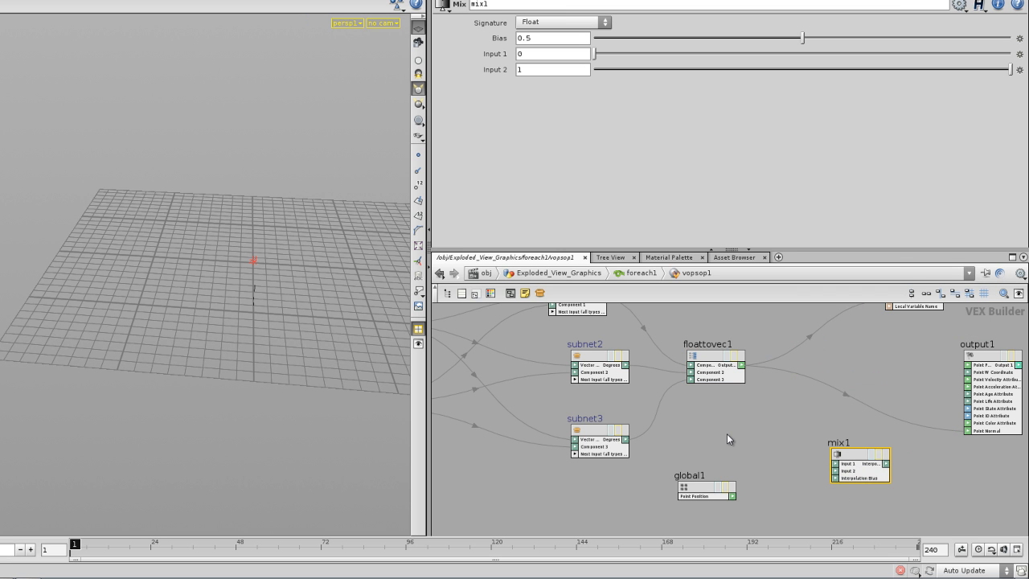
left_click(700, 481)
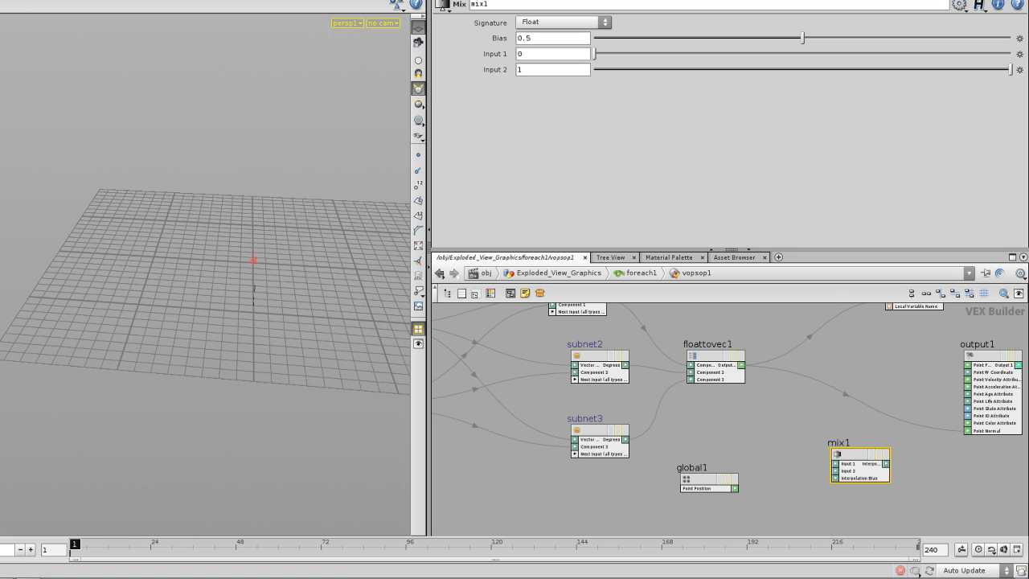
middle_click_drag(802, 413, 769, 407)
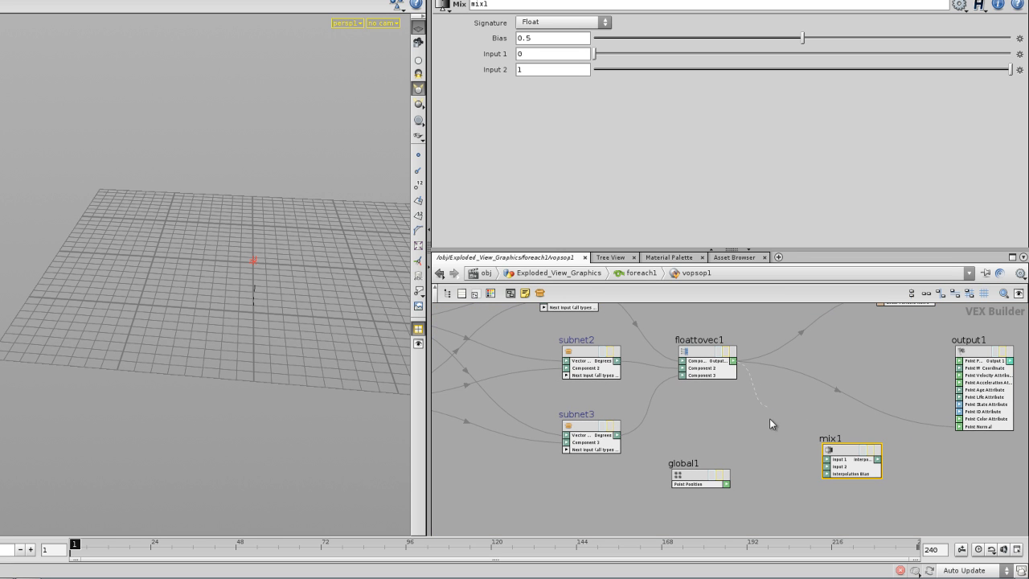
left_click_drag(726, 484, 845, 460)
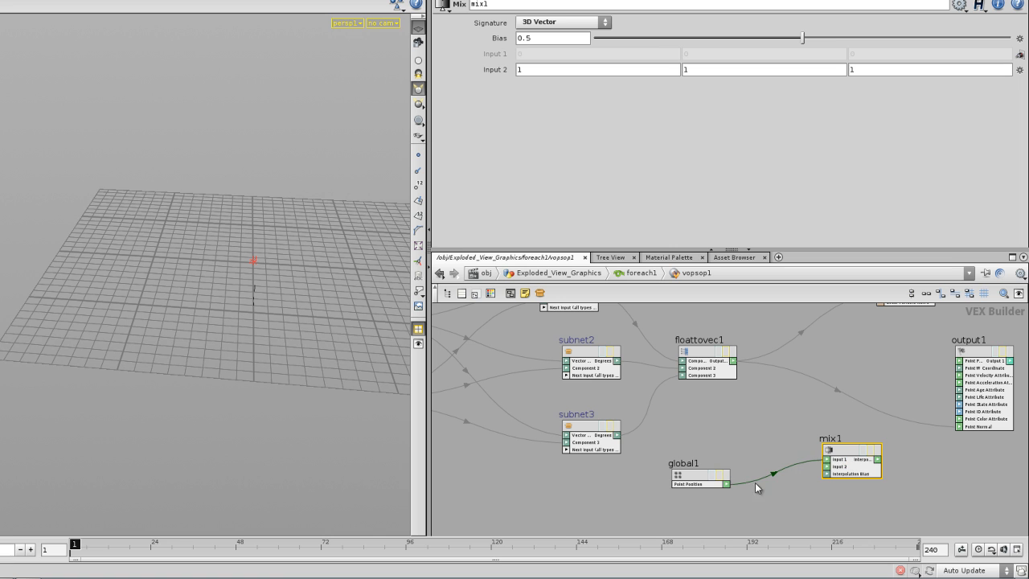
Move global1 up beside subnet3, connect floattovec1 to mix1's Input 2, and promote mix1's Interpolation Bias as a parameter
left_click_drag(690, 438, 690, 439)
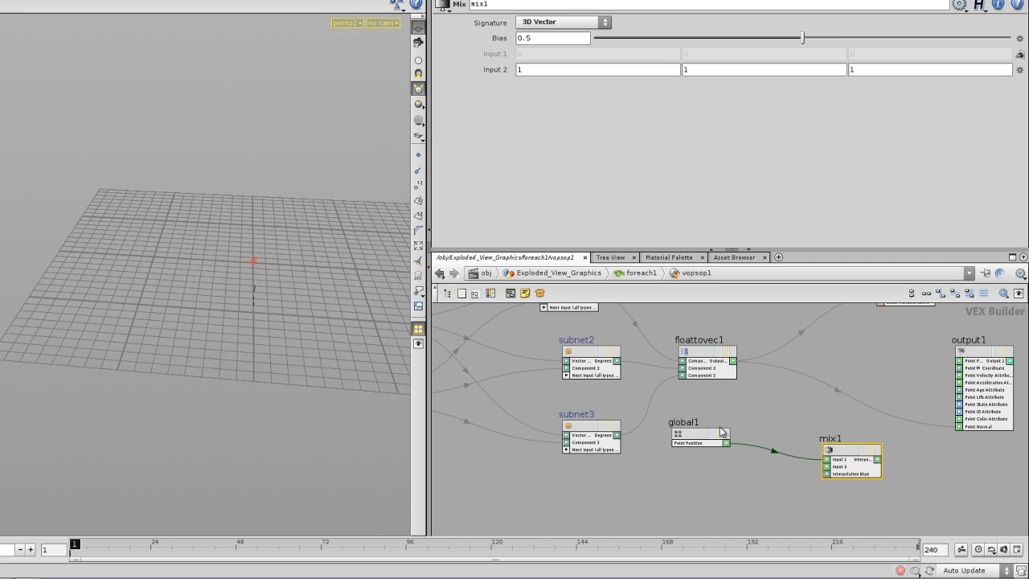
left_click_drag(734, 368, 764, 399)
left_click_drag(831, 470, 830, 470)
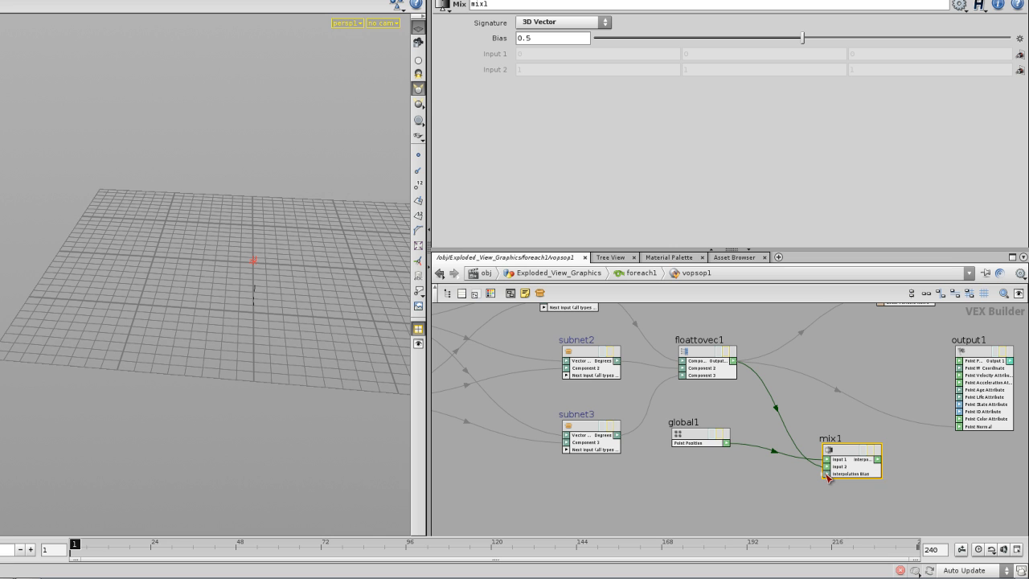
right_click(827, 474)
left_click(862, 483)
Connect mix1's output to output1's Point Normal and to addattrib1's Attribute Value for the rotation attribute
left_click(974, 428)
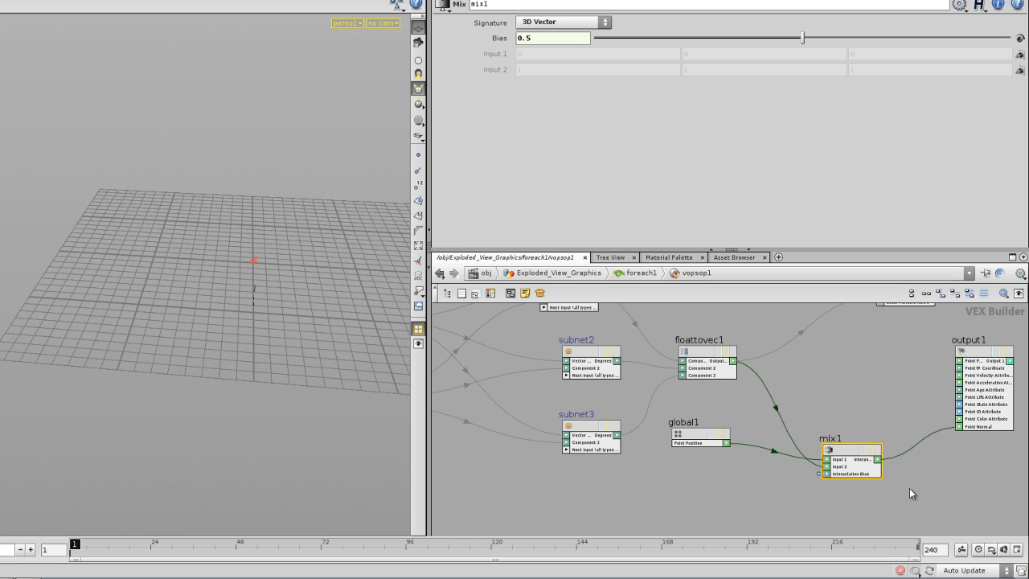
key("h")
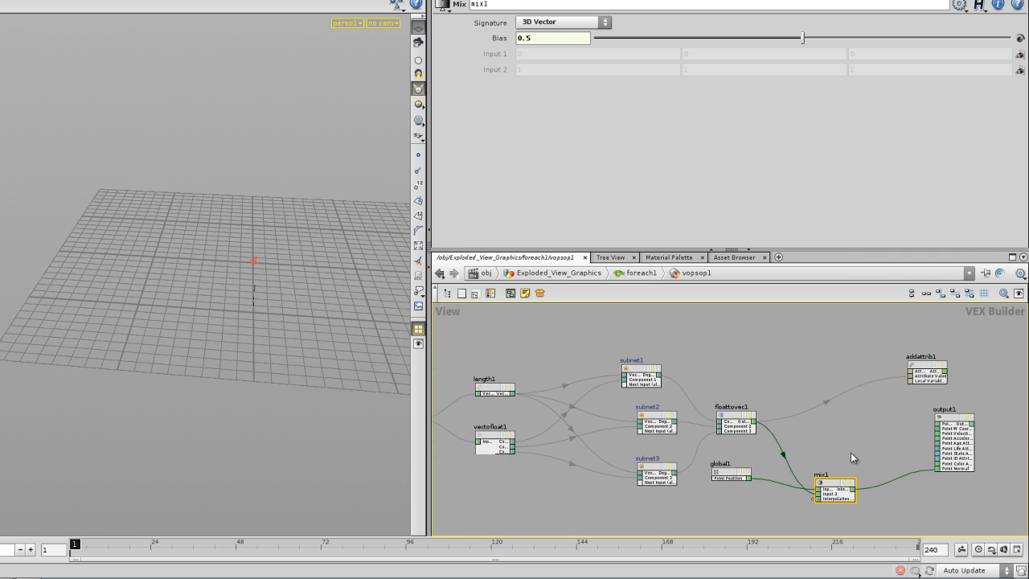
scroll(850, 452, "up", 2)
left_click(947, 341)
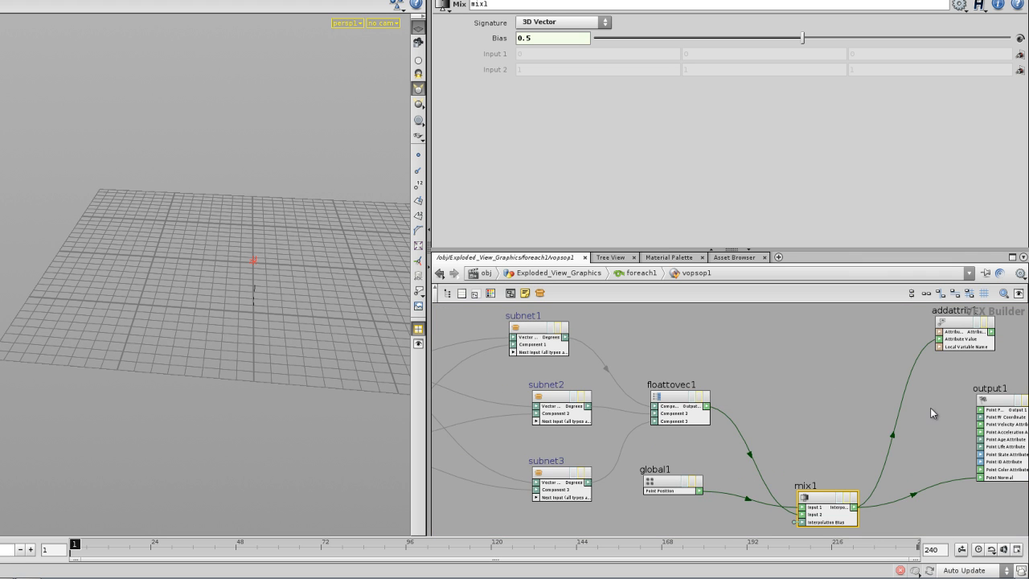
scroll(938, 378, "down", 1)
left_click_drag(958, 336, 993, 339)
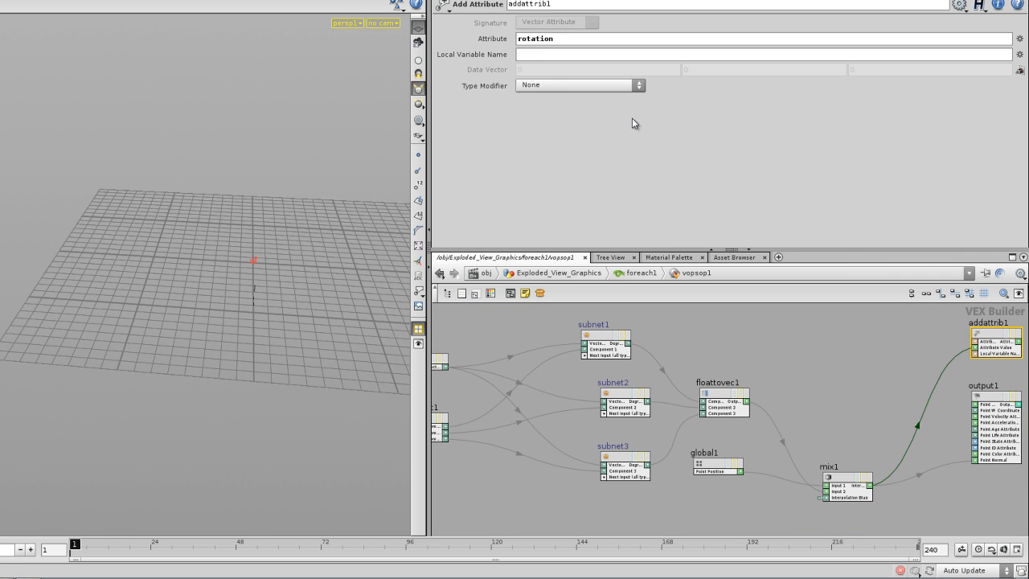
left_click_drag(552, 40, 499, 50)
left_click(858, 350)
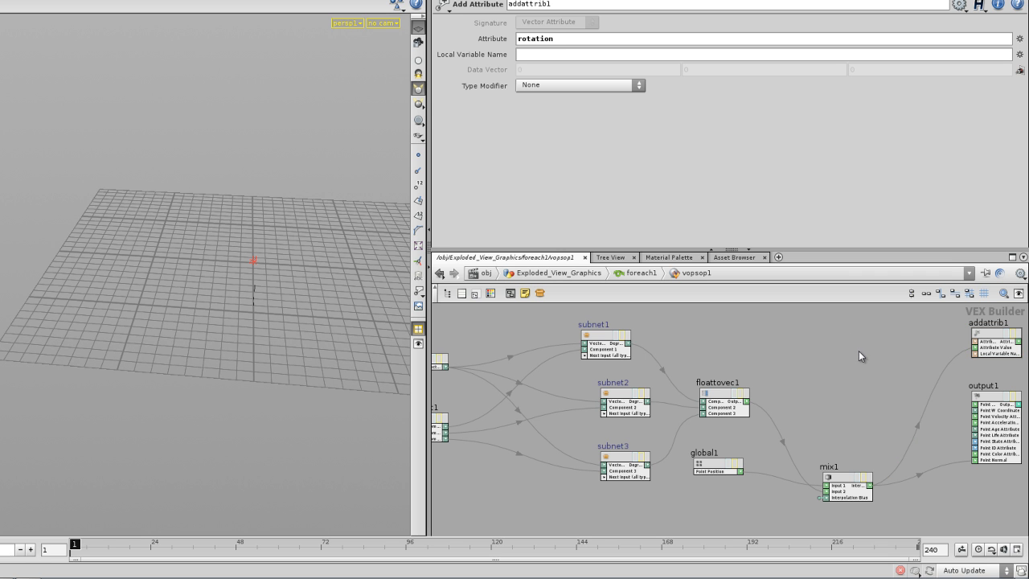
right_click_drag(974, 480, 992, 480)
middle_click_drag(992, 480, 931, 476)
right_click_drag(927, 441, 941, 481)
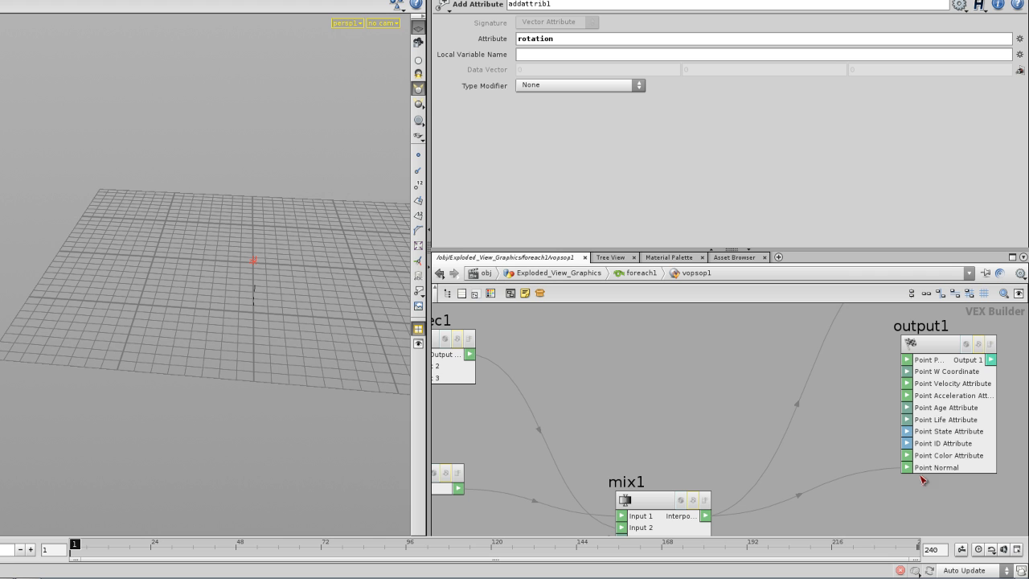
scroll(828, 445, "down", 3)
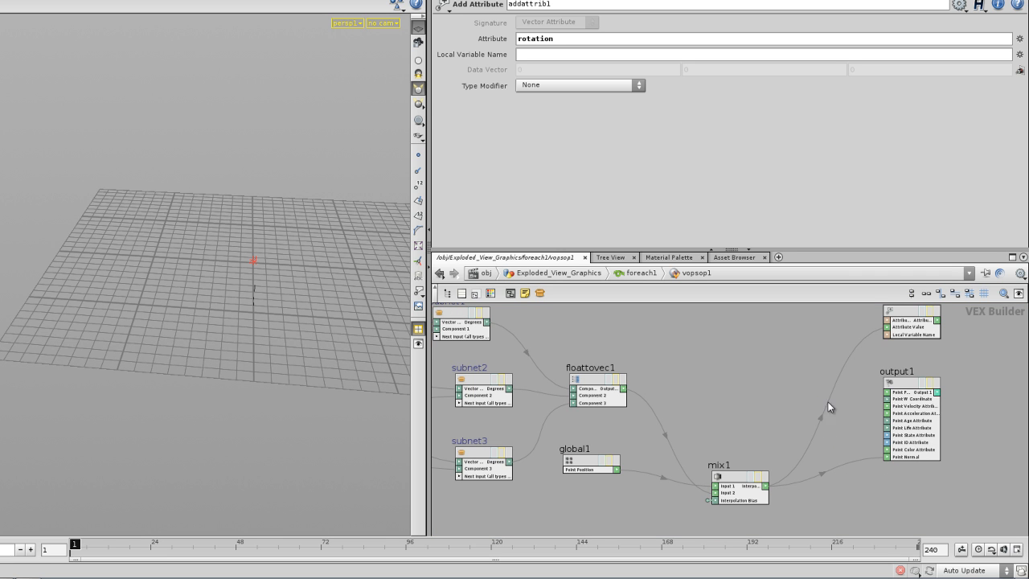
scroll(872, 473, "up", 2)
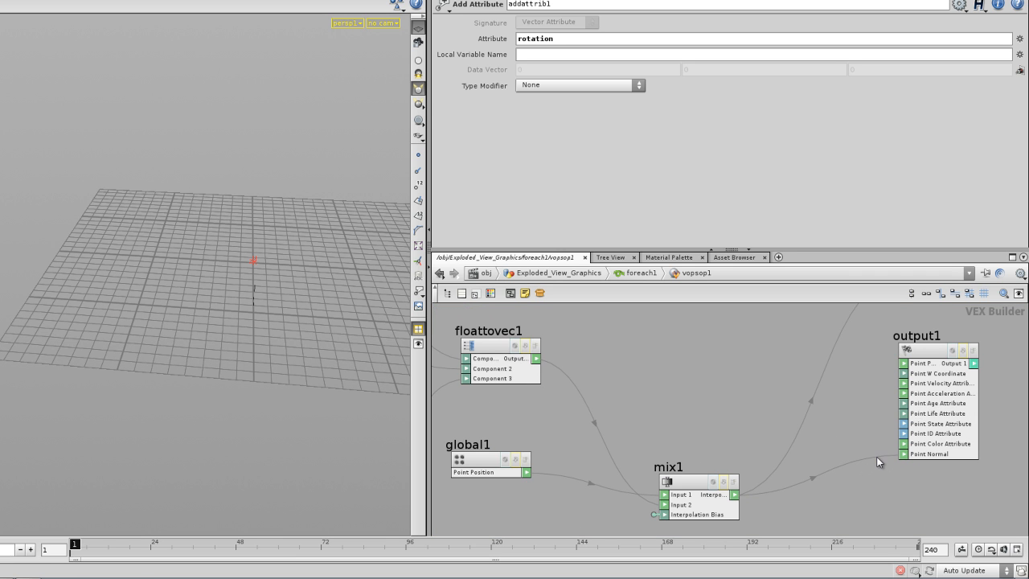
Go back to the foreach1 network and inspect the Cd and rotation values in vopsop1's geometry spreadsheet
left_click(642, 273)
right_click(667, 494)
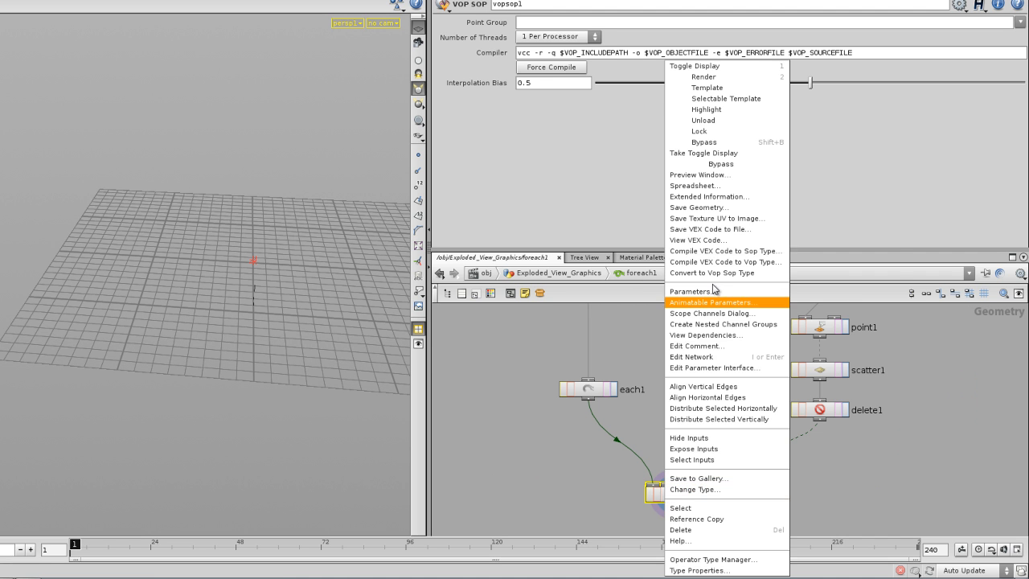
left_click(749, 190)
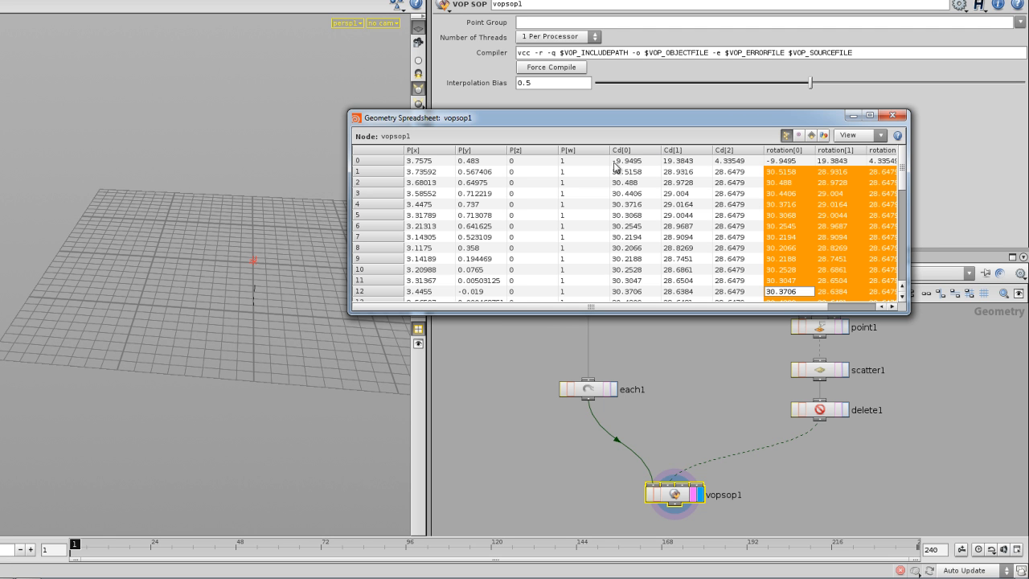
left_click(891, 115)
left_click(736, 416)
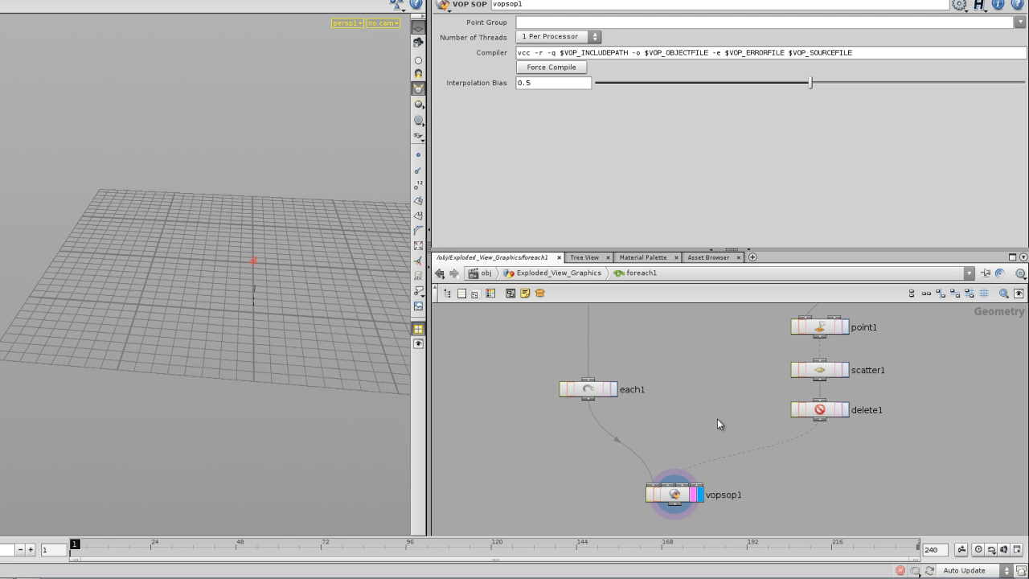
Examine the letter geometry in the viewport and the settings of the delete1 and scatter1 nodes
middle_click_drag(702, 425, 704, 391)
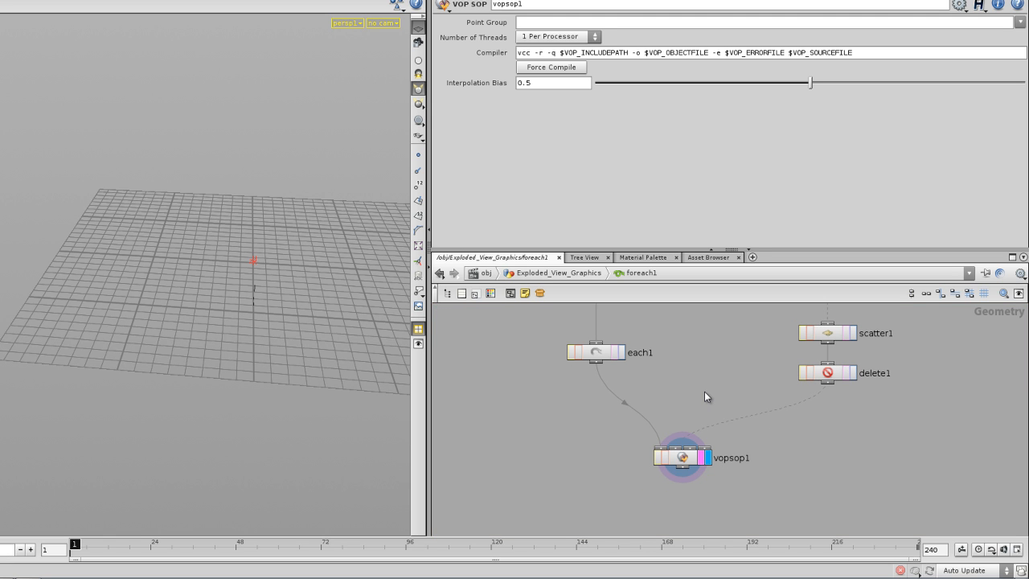
scroll(698, 389, "up", 3)
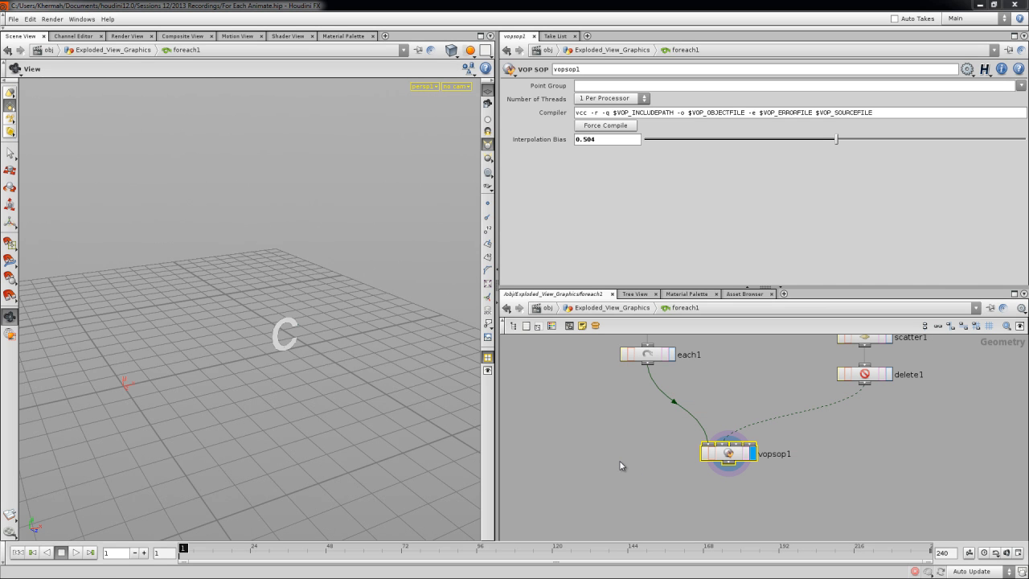
mouse_move(289, 353)
left_mouse_down()
mouse_move(336, 346)
mouse_move(278, 314)
mouse_move(287, 306)
left_mouse_up()
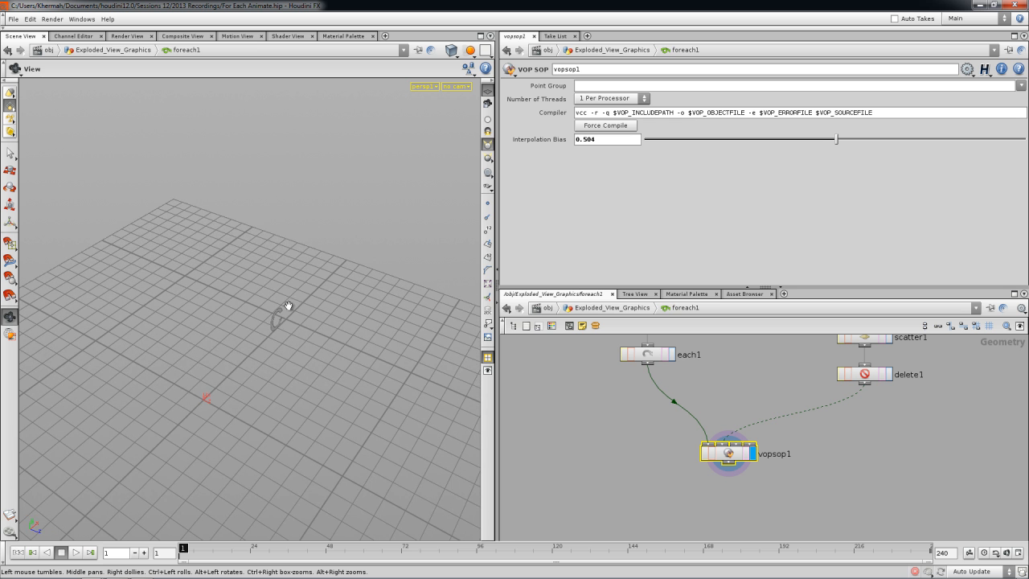
mouse_move(327, 414)
left_mouse_down()
mouse_move(267, 358)
mouse_move(319, 365)
mouse_move(284, 436)
left_mouse_up()
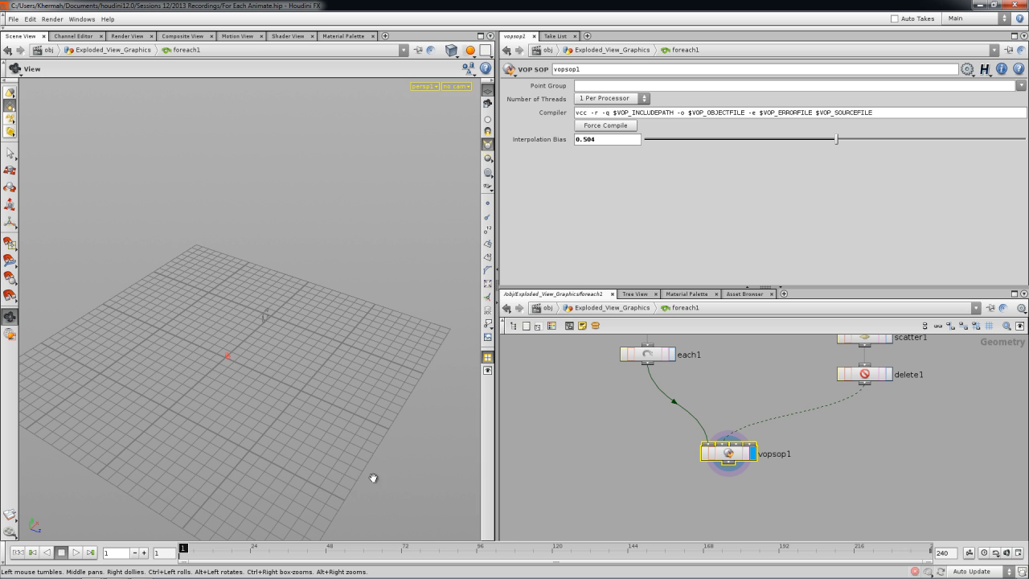
middle_click_drag(841, 414, 802, 455)
left_click(817, 416)
scroll(696, 464, "down", 2)
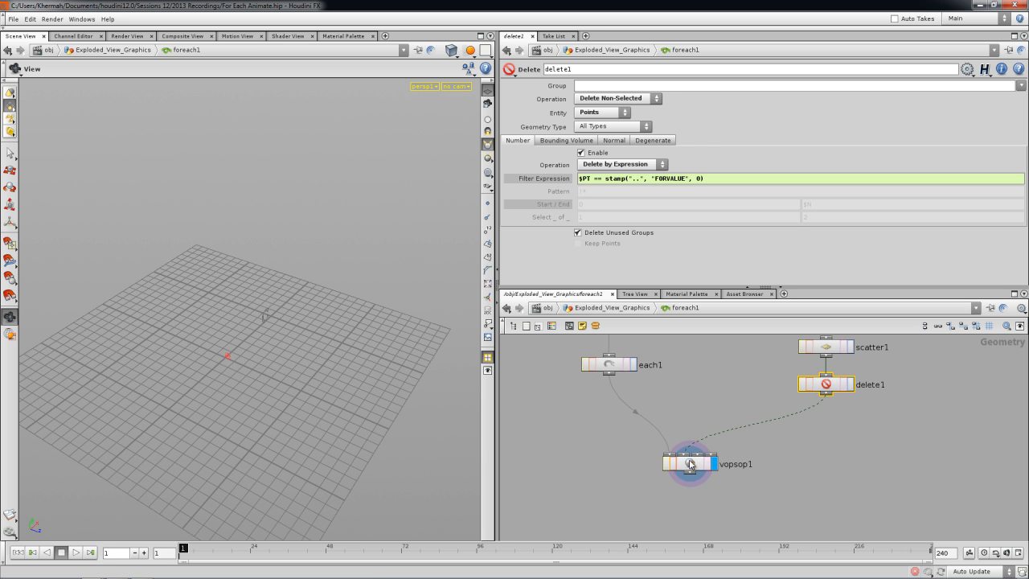
scroll(742, 443, "up", 2)
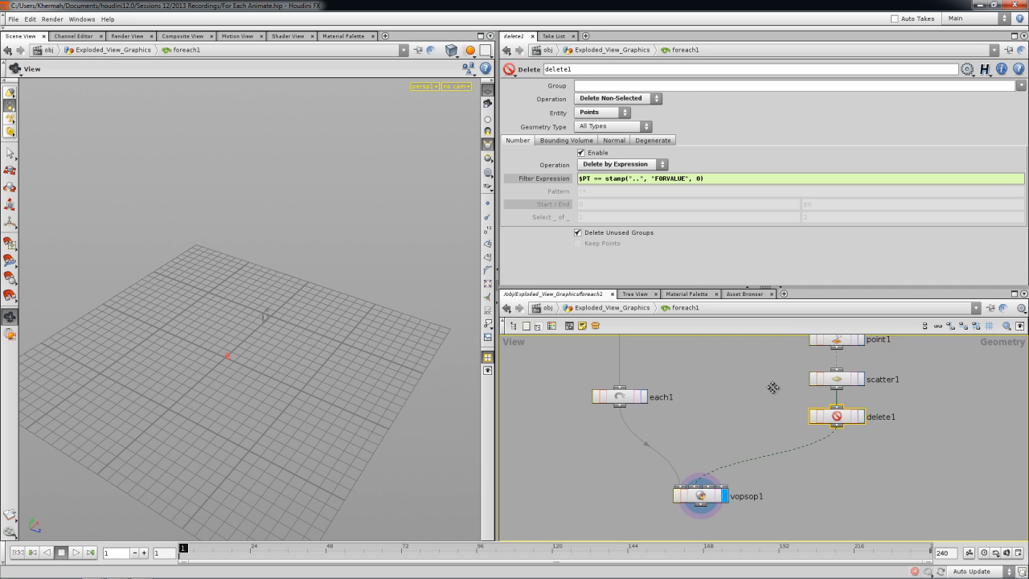
scroll(844, 418, "up", 2)
left_click(850, 420)
scroll(714, 445, "down", 4)
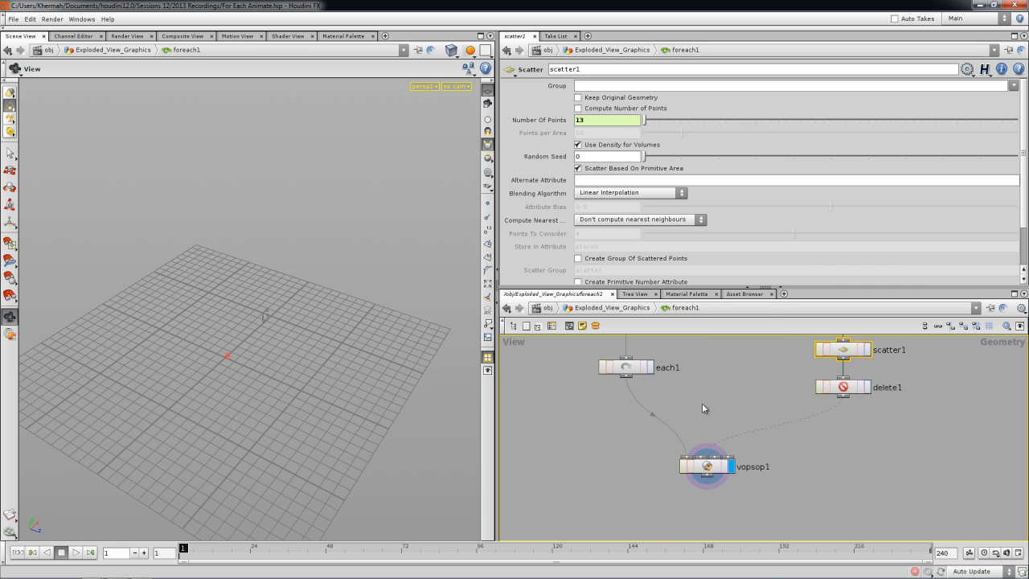
Add a Transform node below vopsop1, wire vopsop1 into it, and display its result
key("Tab")
mouse_move(723, 391)
left_click(804, 317)
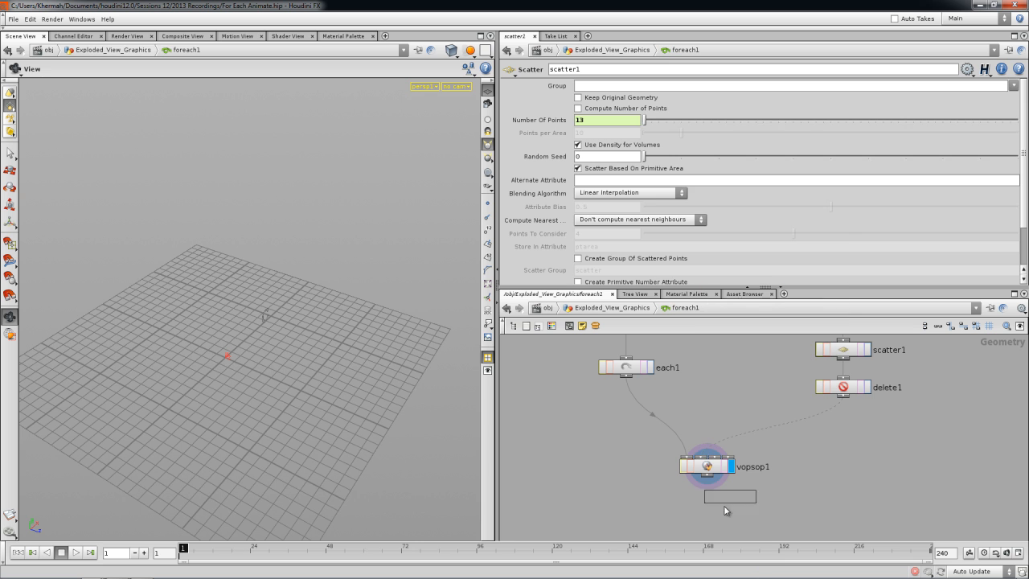
left_click(702, 495)
left_click_drag(706, 476, 702, 520)
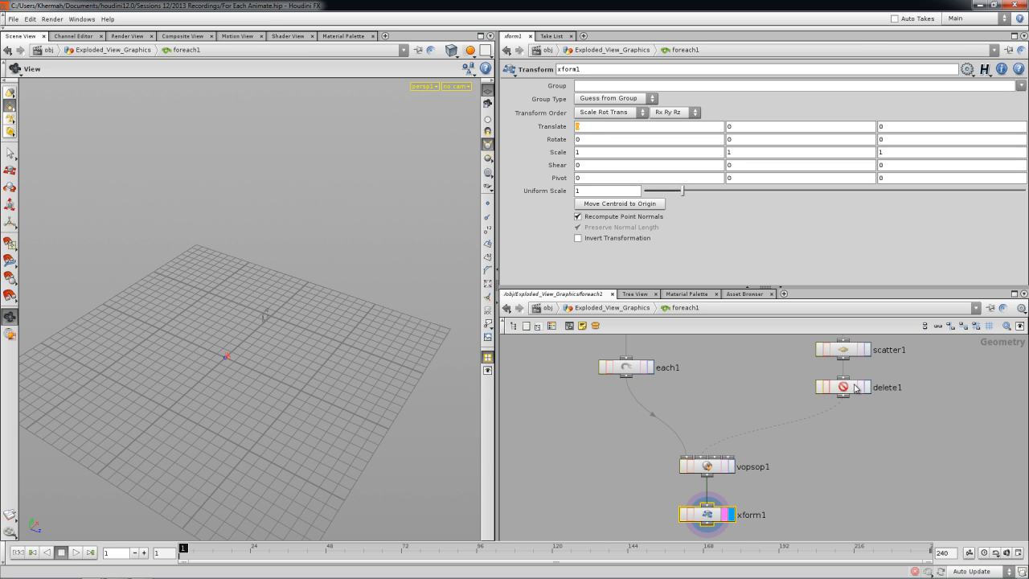
Set xform1's Translate X to the expression point("../delete1", 0, "P", 0)
type("po")
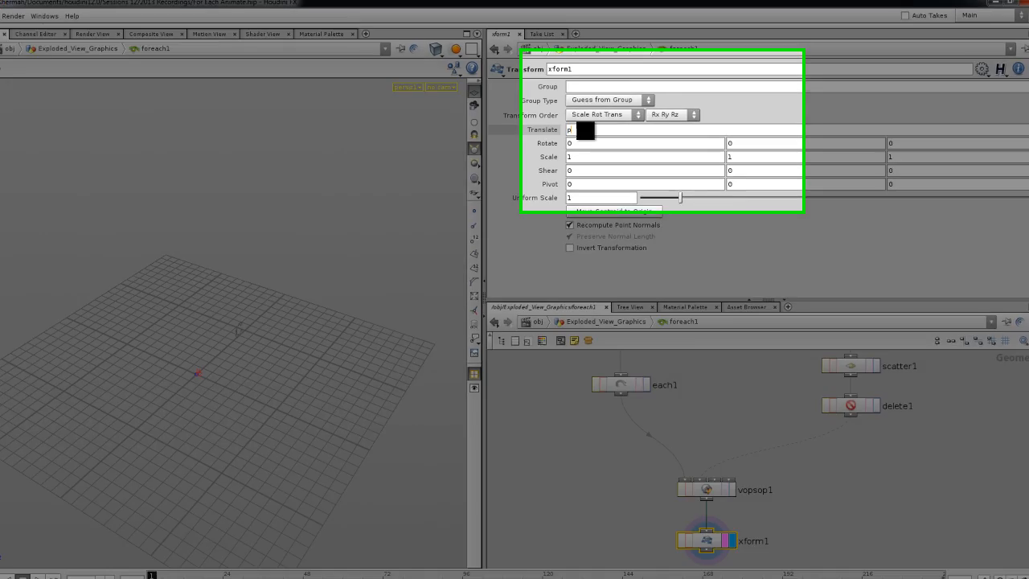
type("../de")
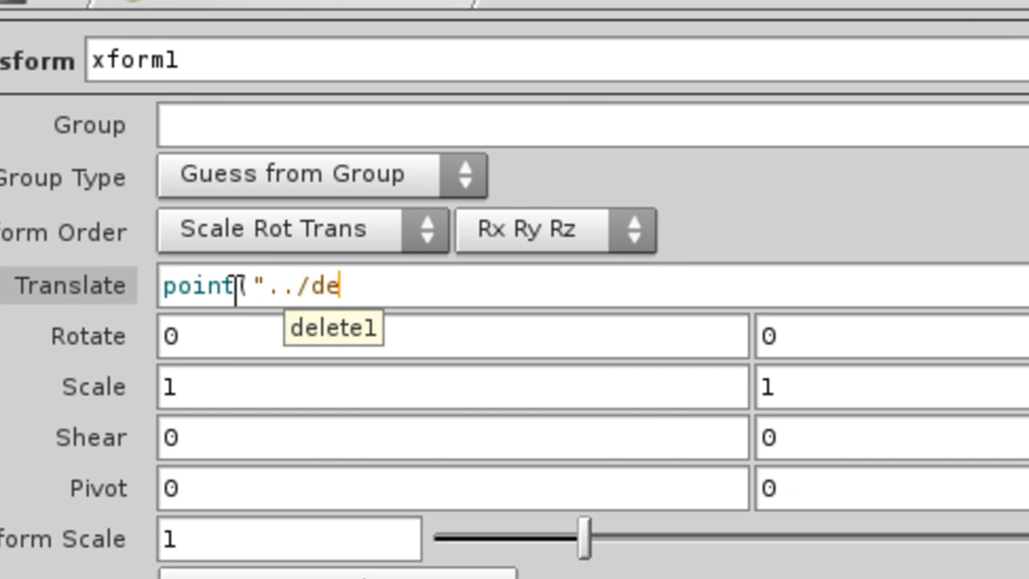
type("lete1\", ")
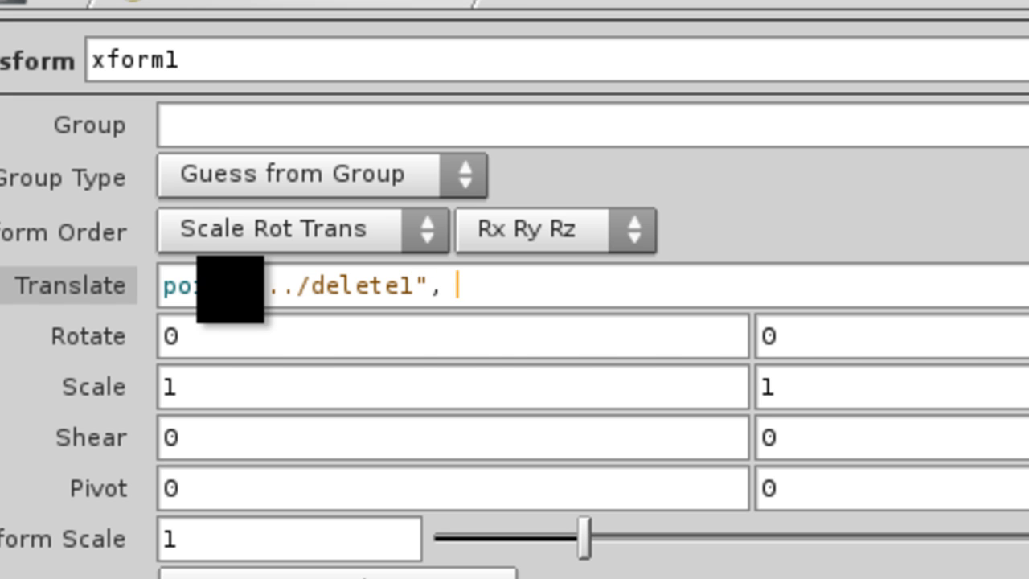
type("0")
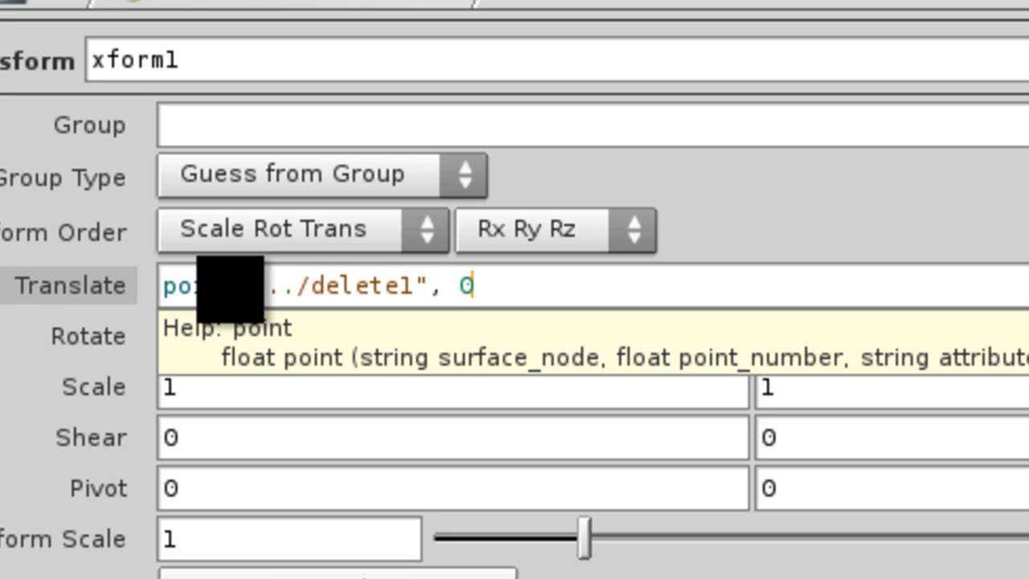
type(", \"P\"")
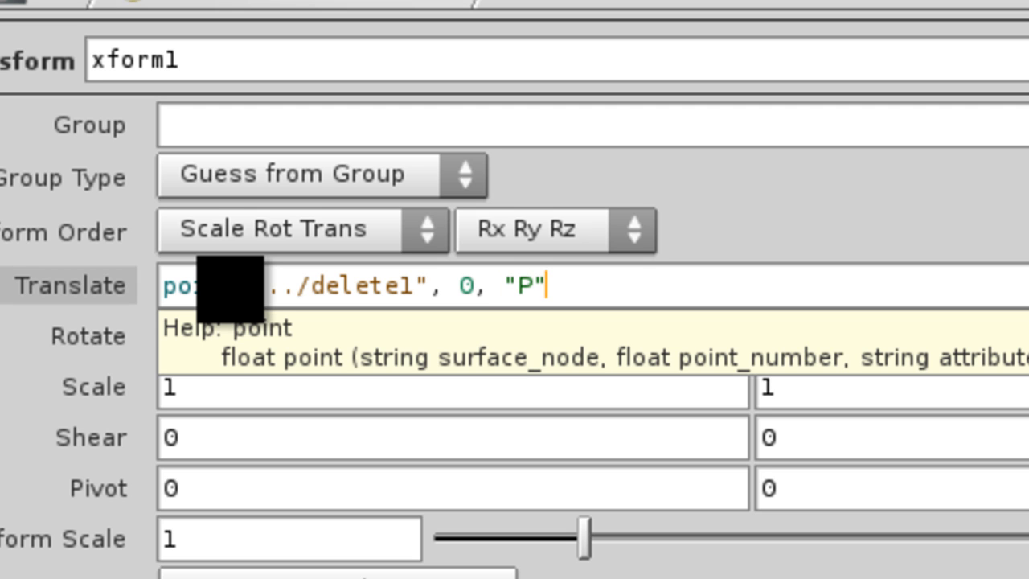
type(", 0)")
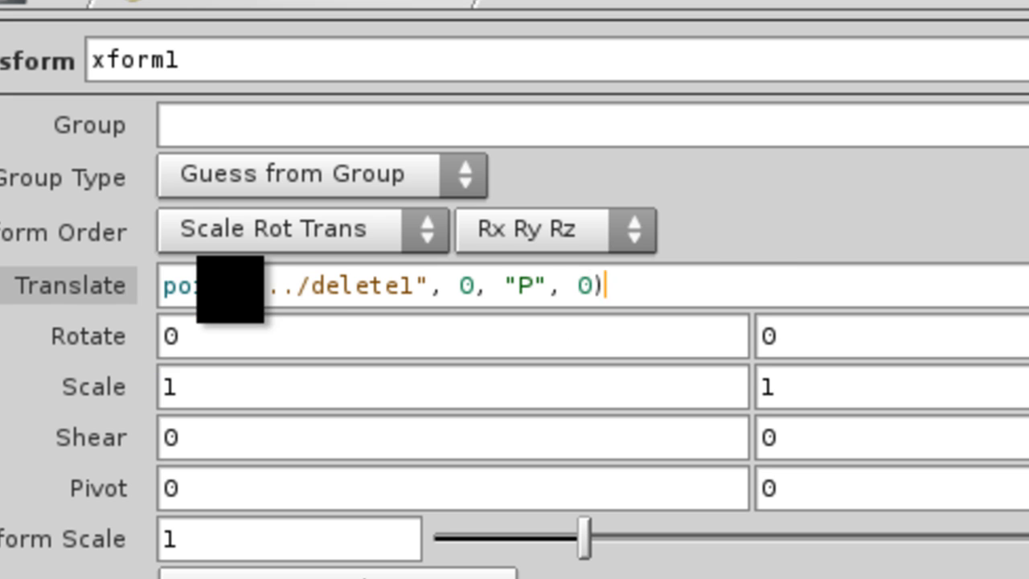
key("Return")
Copy the point expression into xform1's Translate Y and Z, using component index 1 for Y and 2 for Z
left_click_drag(648, 303, 164, 286)
key("ctrl+c")
key("Tab")
key("ctrl+v")
key("Tab")
key("ctrl+v")
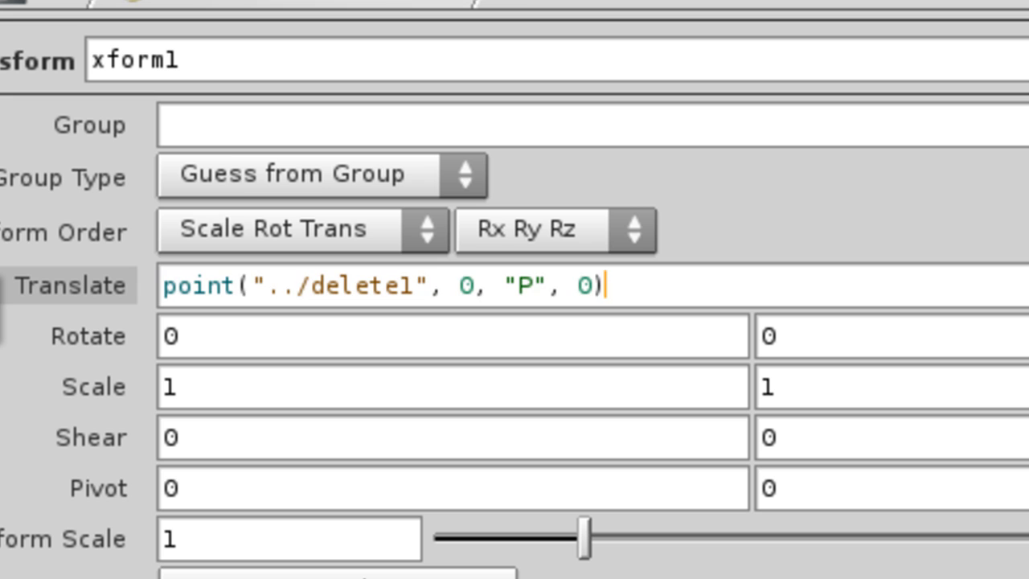
key("Left")
key("BackSpace")
type("2")
key("Return")
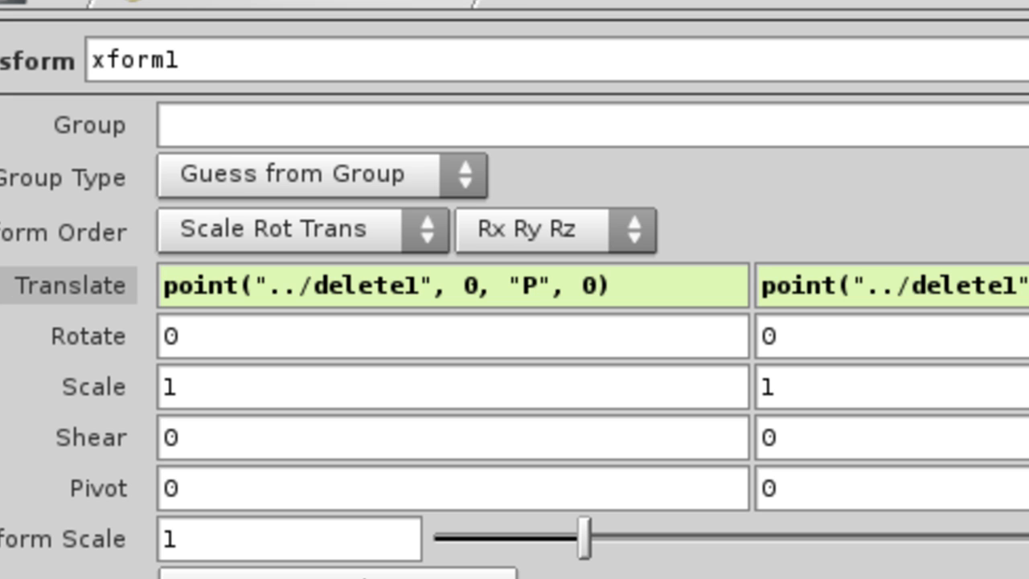
left_click(611, 286)
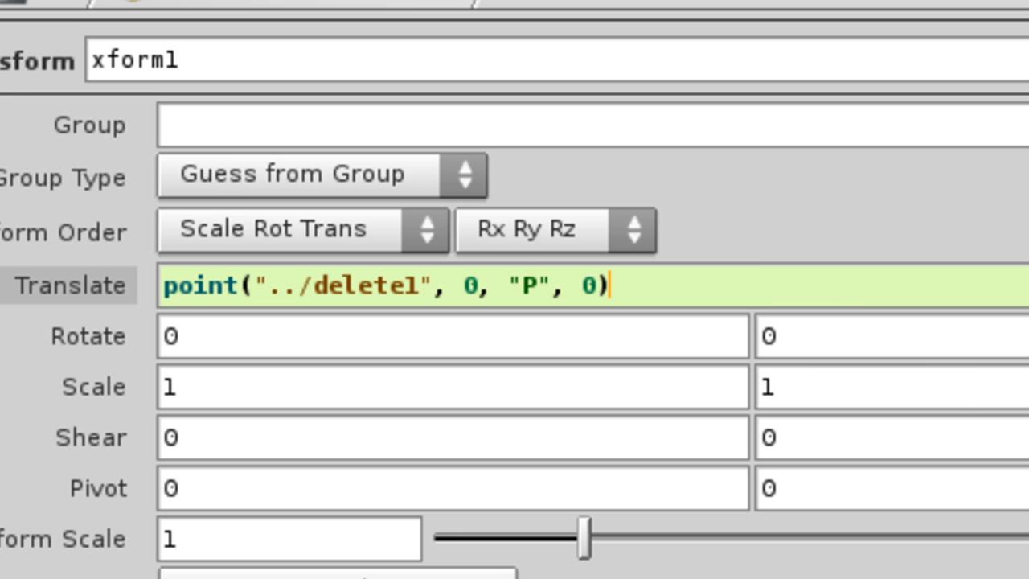
key("Left")
key("BackSpace")
type("0")
key("Return")
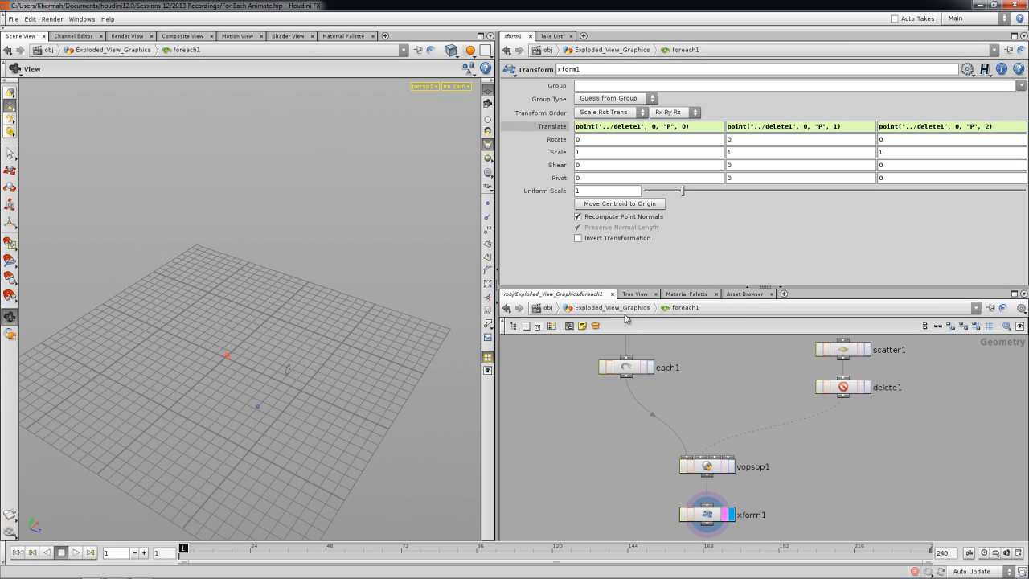
Examine the scattered letters at the Exploded_View_Graphics level and the mix1 and output1 connections inside vopsop1
left_click(621, 310)
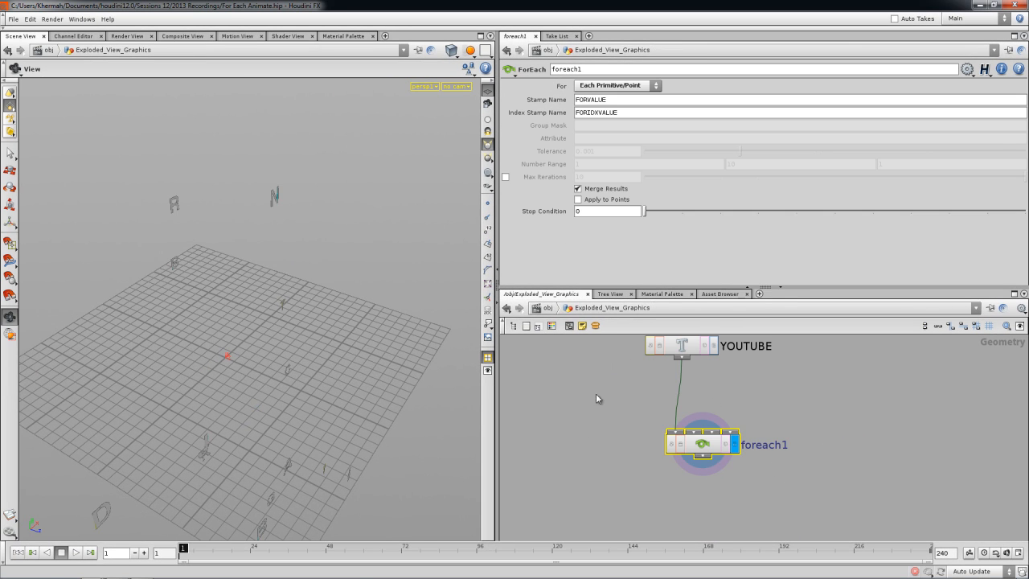
left_click_drag(310, 361, 372, 355)
left_click_drag(702, 444, 683, 438)
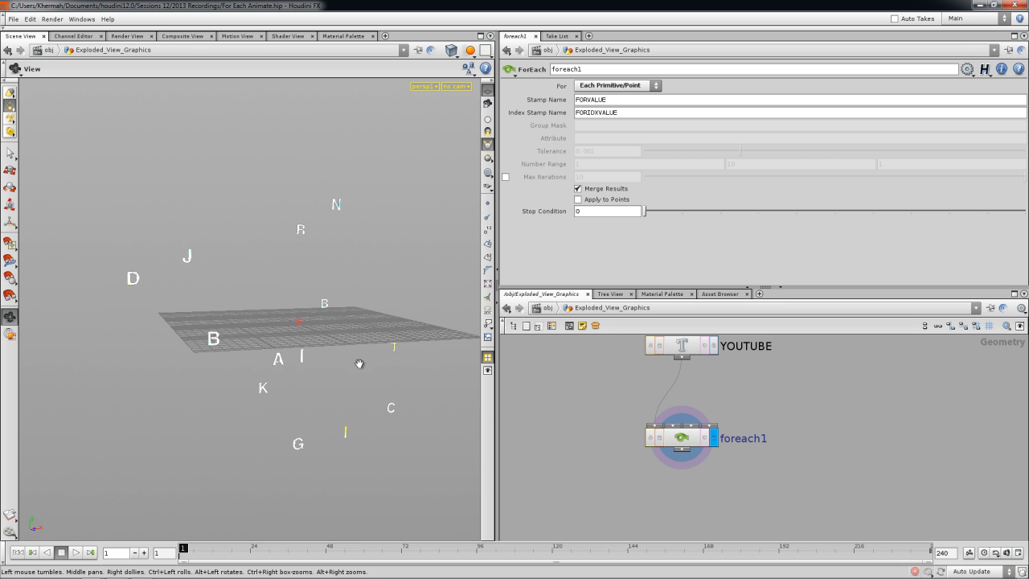
double_click(682, 438)
double_click(724, 444)
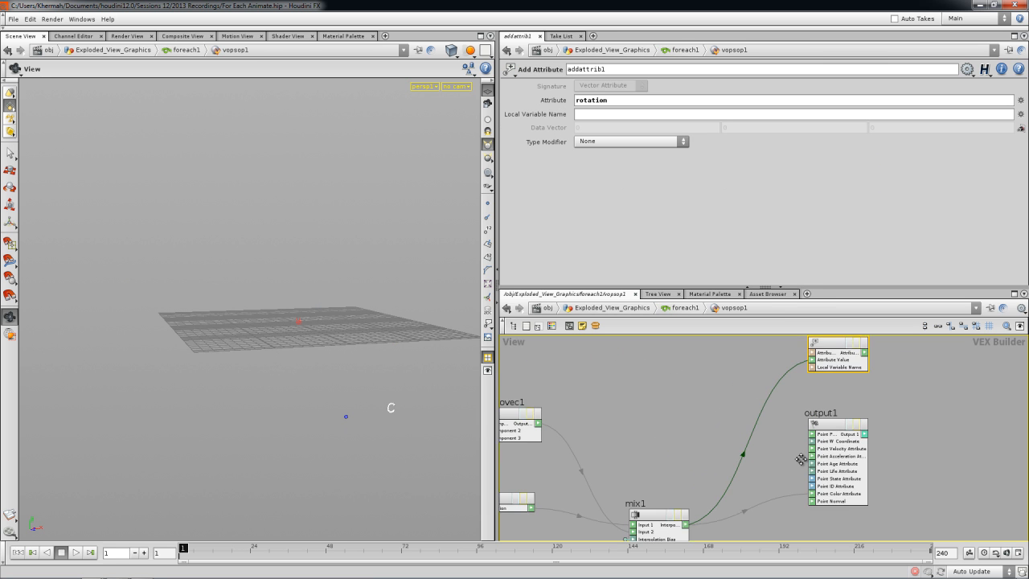
left_click(785, 456)
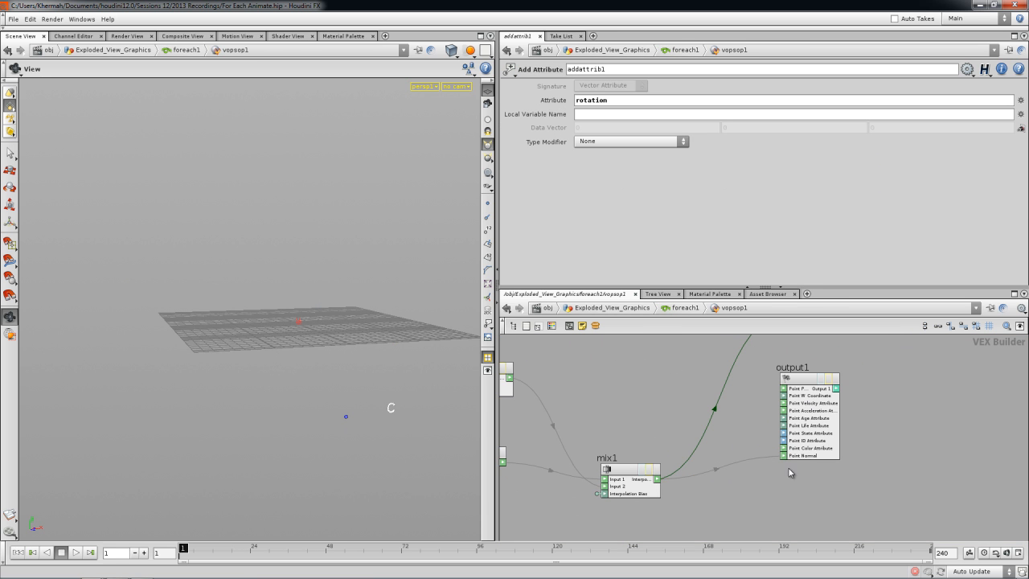
left_click(686, 308)
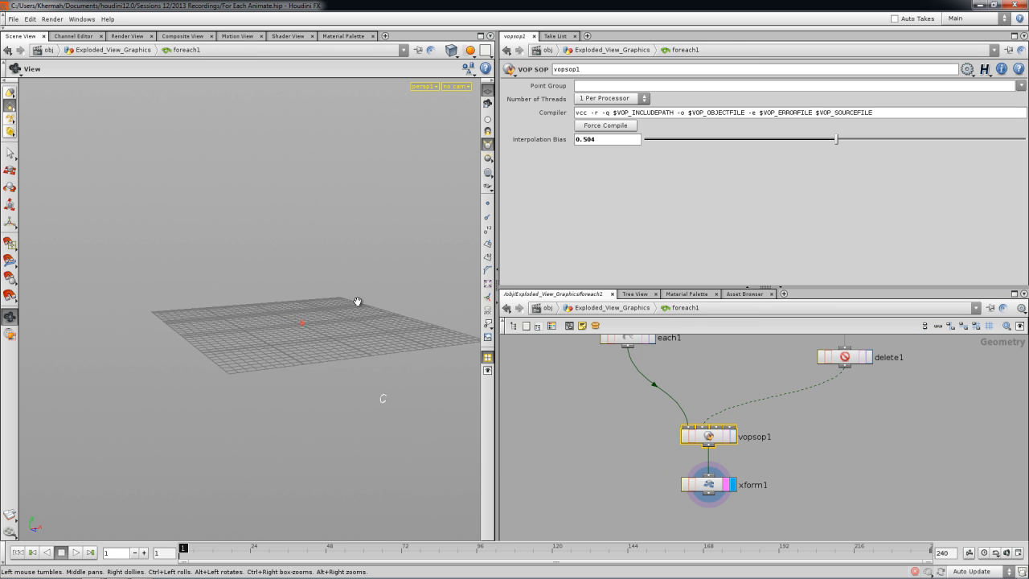
Add an Extrude node below foreach1 in Exploded_View_Graphics, wire foreach1 into it, and display its result
key("u")
left_click_drag(320, 344, 375, 319)
middle_click_drag(561, 458, 567, 447)
key("Tab")
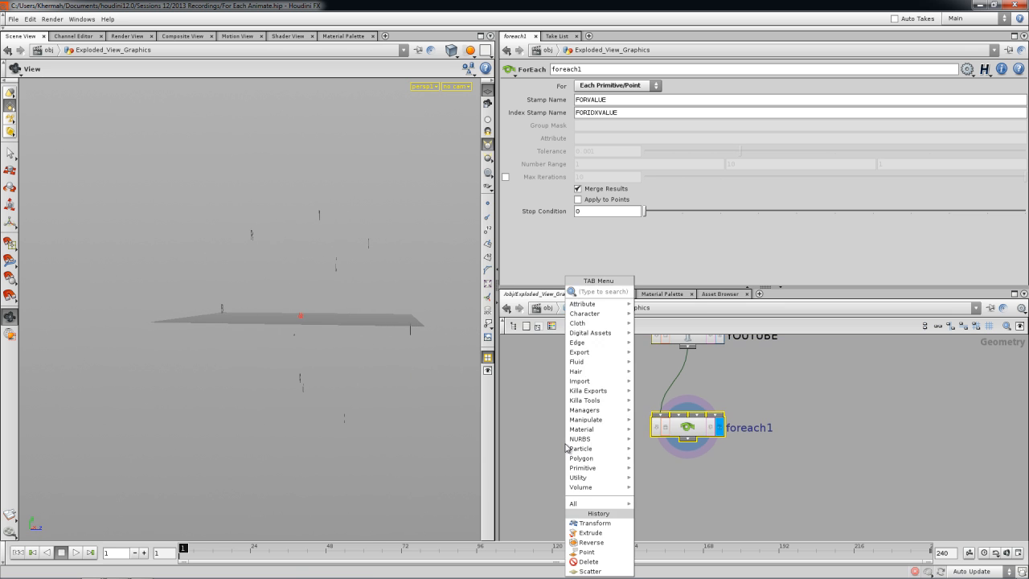
type("ex")
left_click(666, 313)
left_click(678, 500)
left_click(688, 439)
left_click(660, 487)
left_click(701, 500)
left_click(710, 501)
left_click_drag(674, 507, 682, 507)
left_click_drag(438, 438, 456, 425)
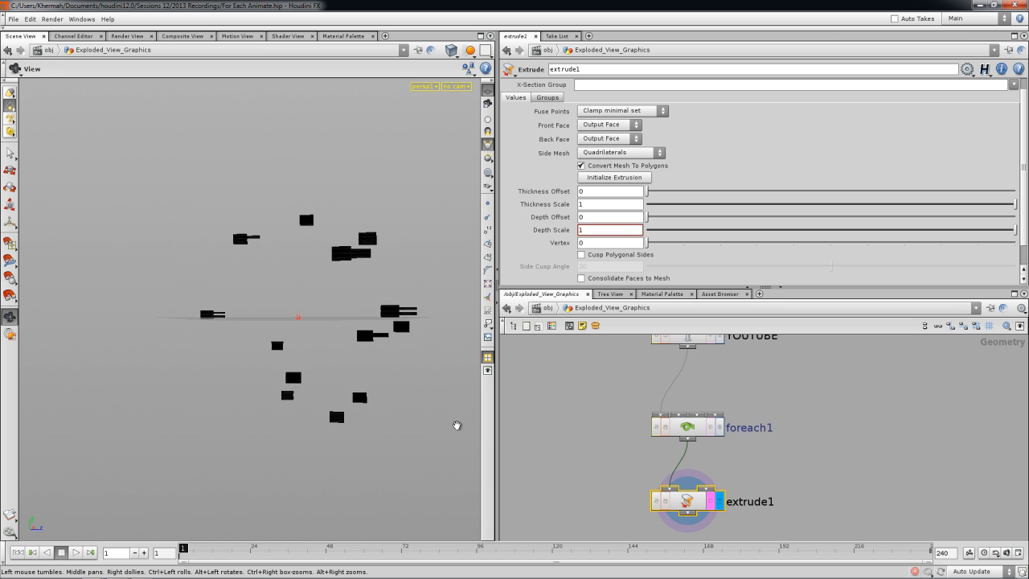
Reduce extrude1's Depth Scale to about 0.1134 so the letters are thinner
left_click_drag(393, 348, 369, 358)
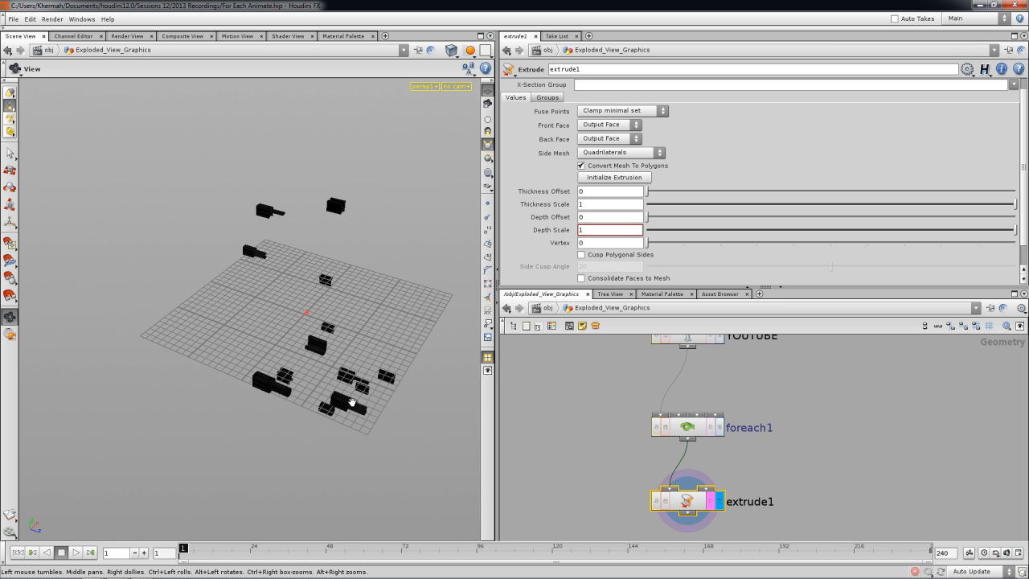
left_click(689, 229)
left_click_drag(314, 273, 418, 318)
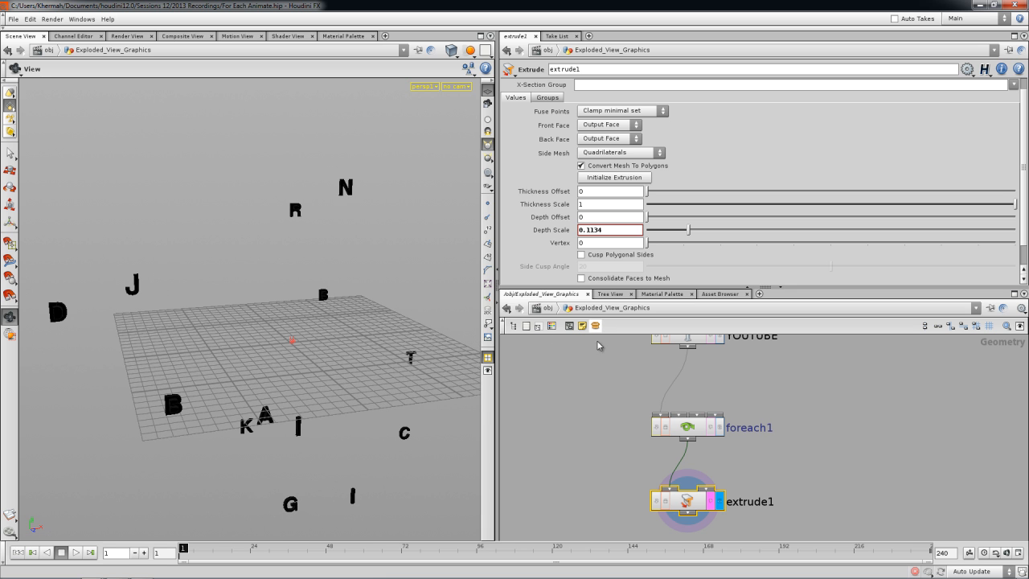
Examine the extruded letters in the viewport and the Interpolation Bias parameter feeding mix1 inside foreach1's vopsop1
left_click(691, 434)
left_click_drag(326, 306, 348, 291)
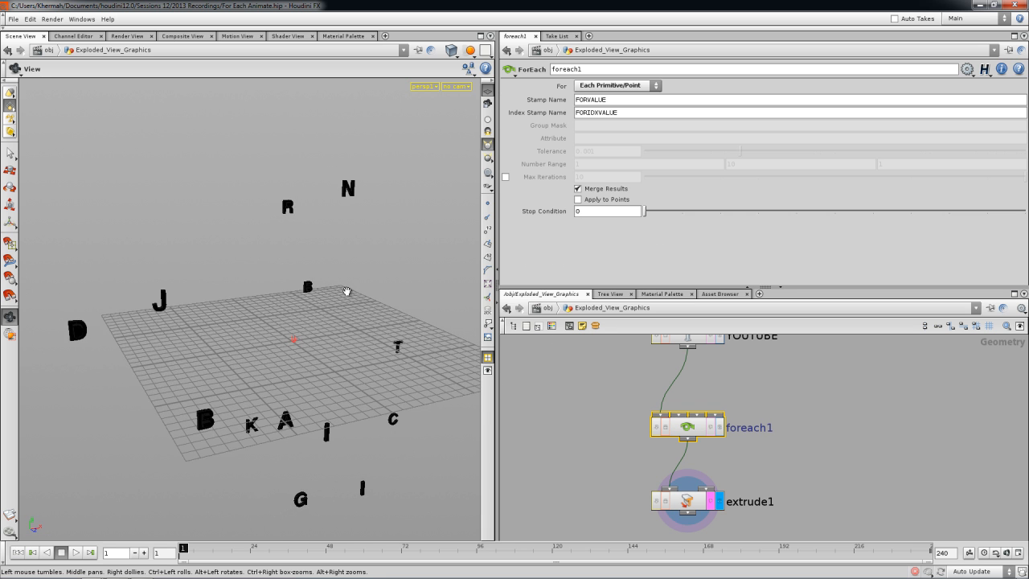
left_click_drag(368, 375, 335, 391)
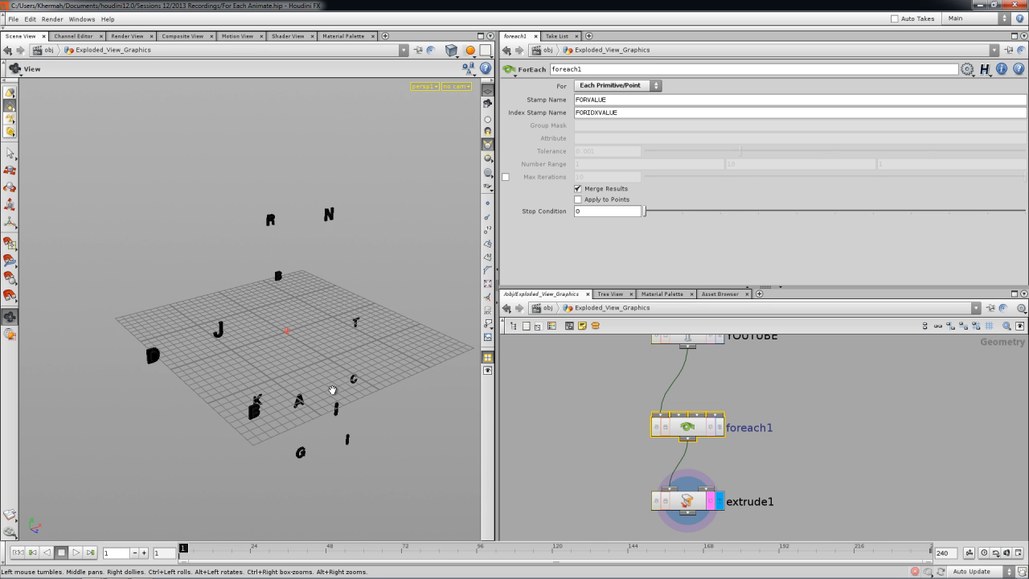
left_click_drag(341, 336, 362, 346)
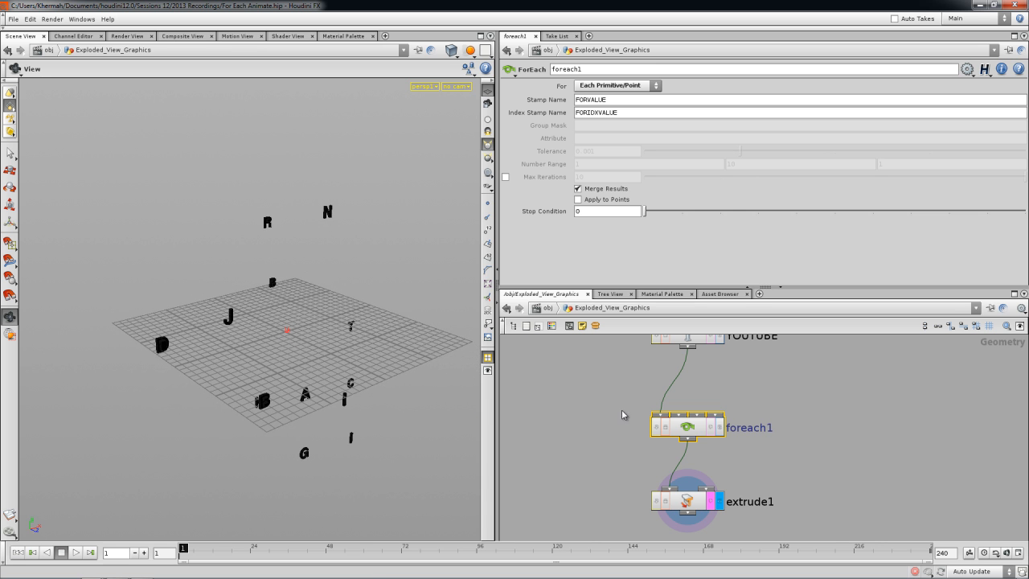
double_click(698, 435)
double_click(699, 435)
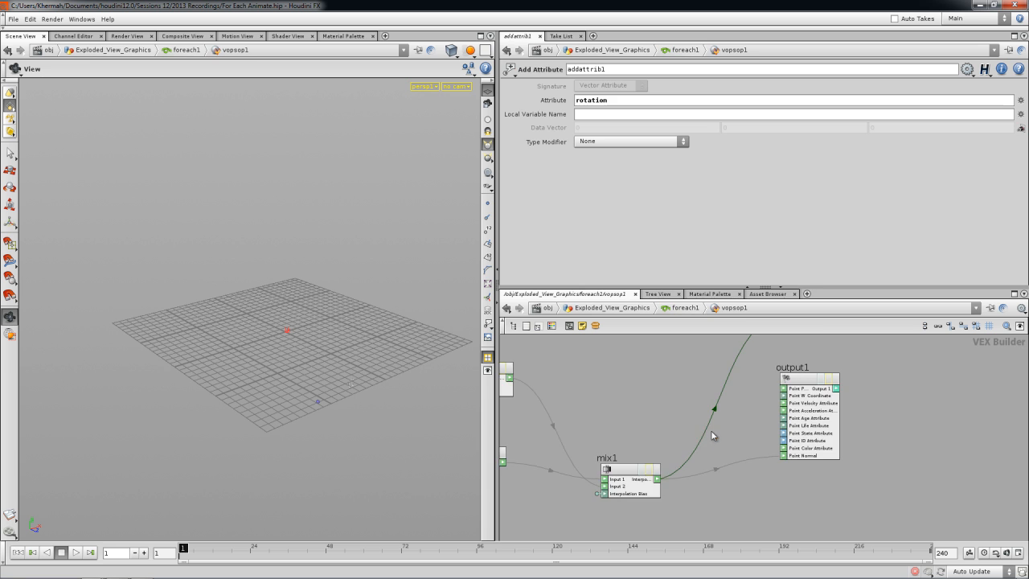
middle_click(664, 462)
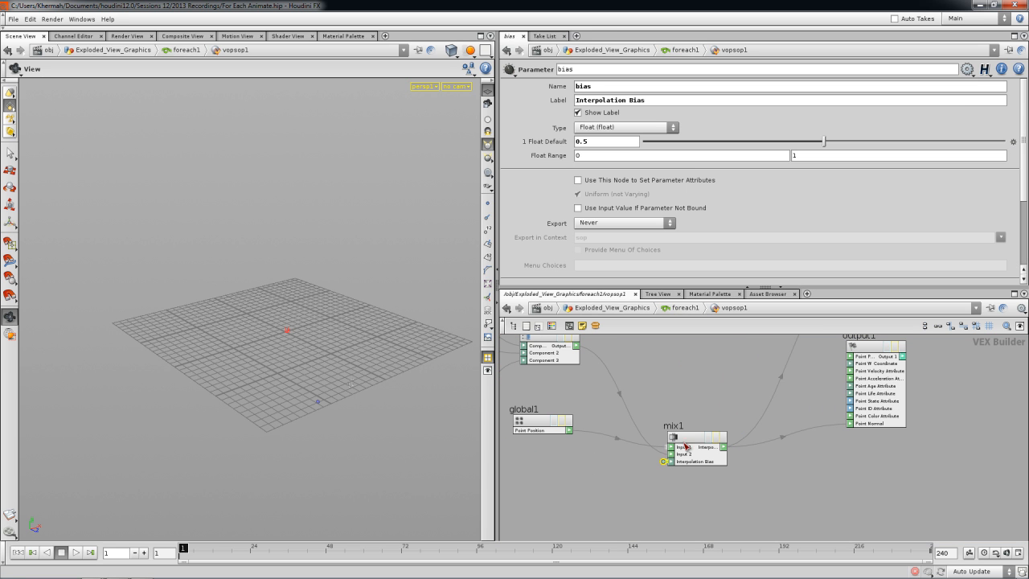
Set vopsop1's Interpolation Bias to about 0.046 and view the letters from the Exploded_View_Graphics level
left_click(686, 308)
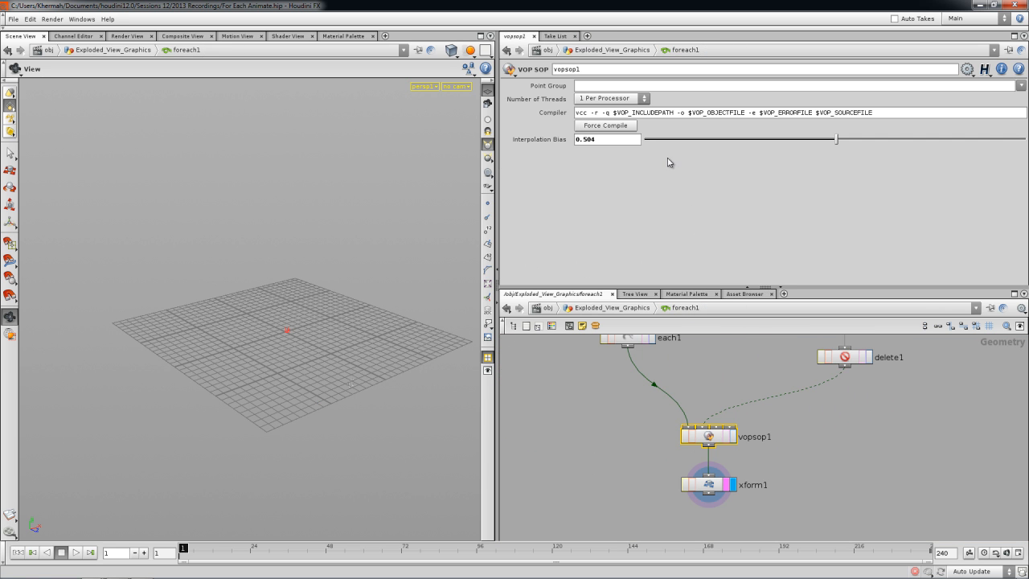
left_click_drag(827, 143, 664, 147)
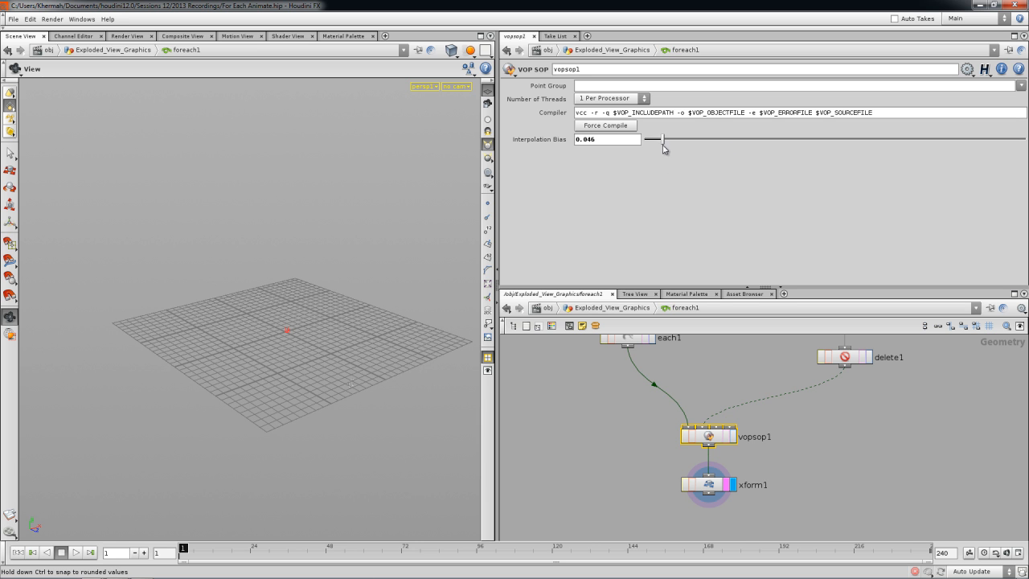
left_click(635, 309)
left_click_drag(303, 340, 325, 344)
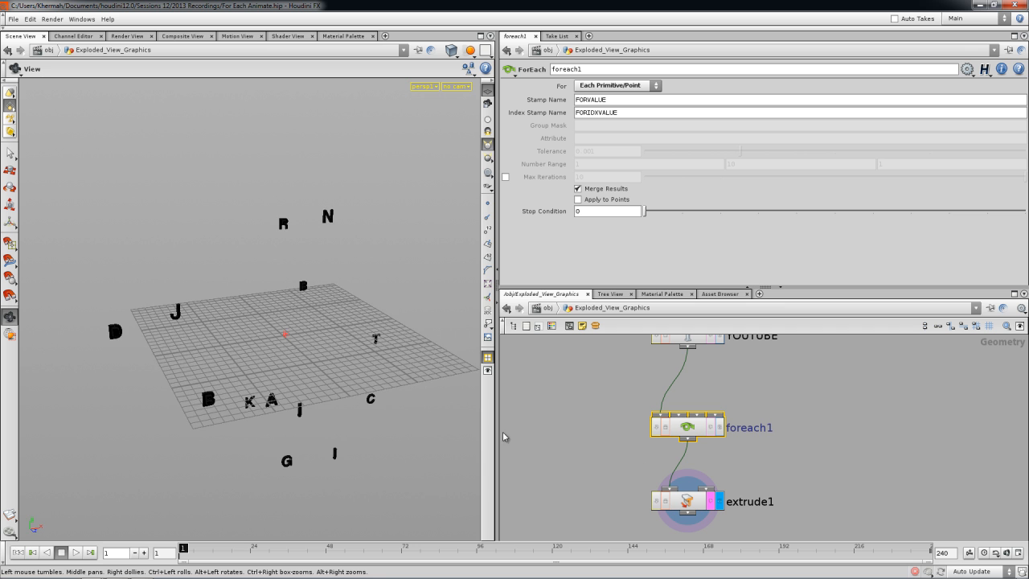
Display foreach1's result instead of the extrusion and check xform1's parameters inside the loop
left_click(720, 429)
left_click_drag(423, 416, 266, 378)
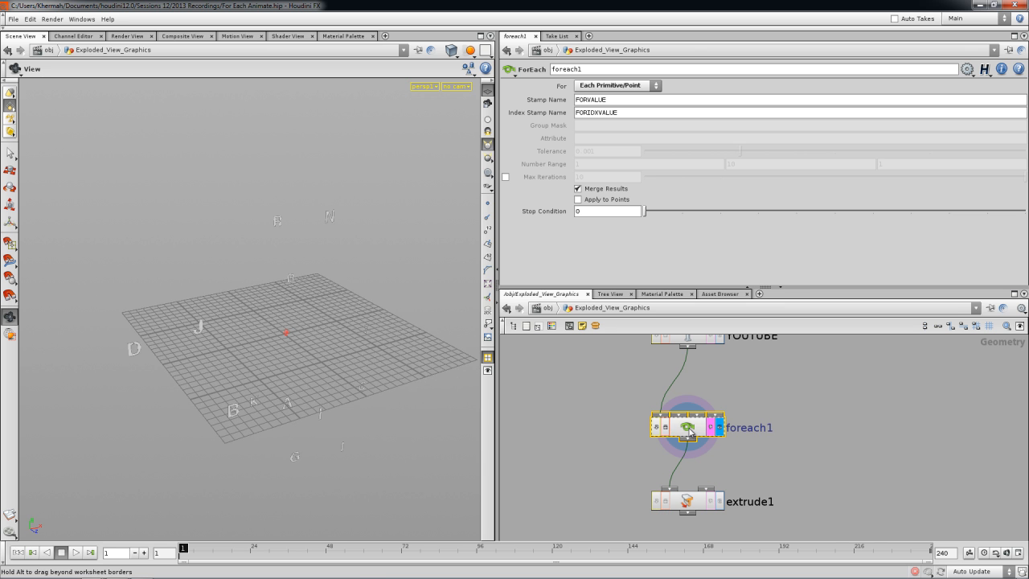
double_click(687, 426)
left_click_drag(360, 330, 346, 341)
left_click(708, 483)
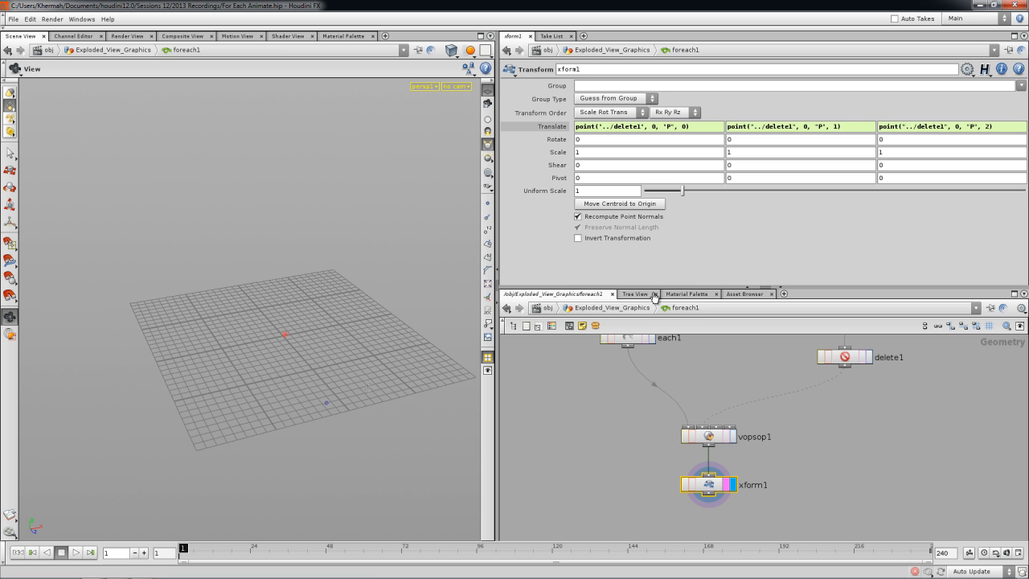
left_click(640, 312)
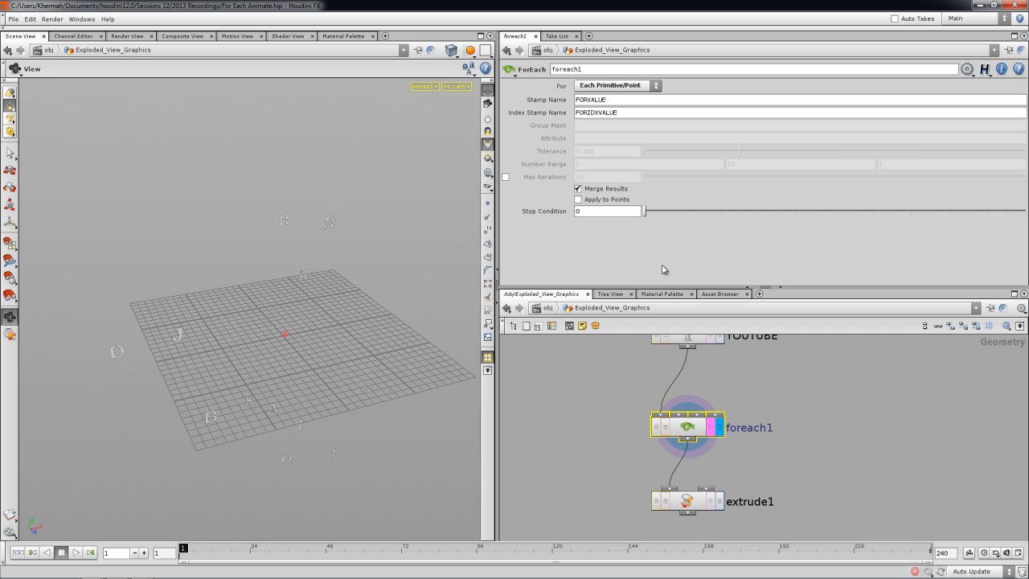
Open foreach1's parameter interface for editing and add a folder containing a Float parameter
left_click(967, 69)
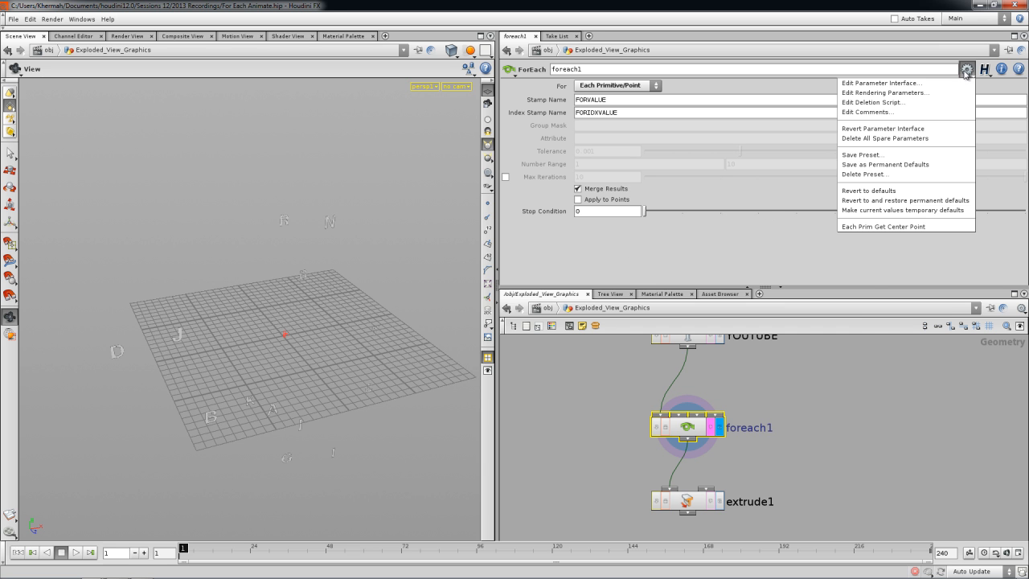
left_click(887, 83)
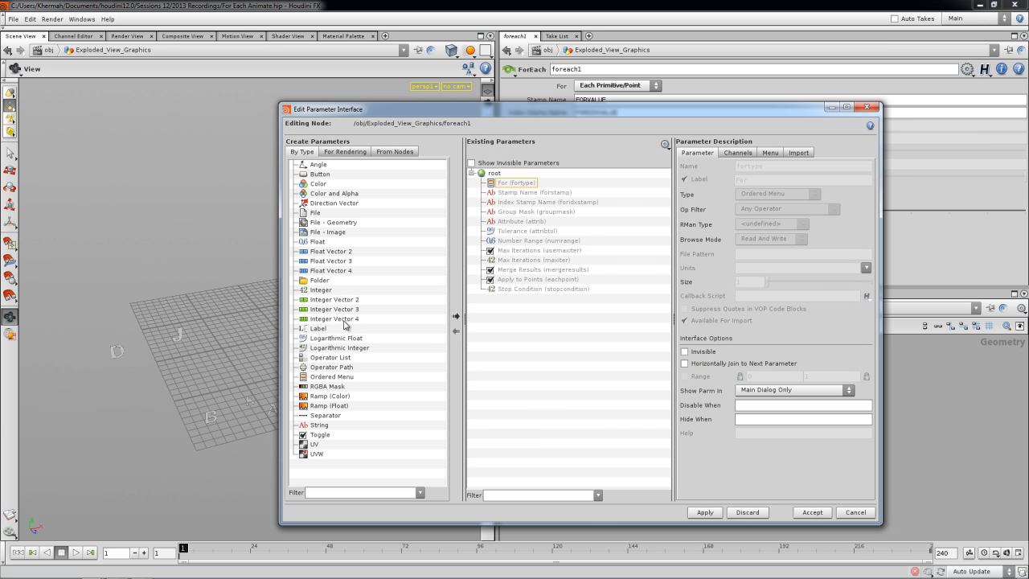
left_click_drag(321, 283, 518, 306)
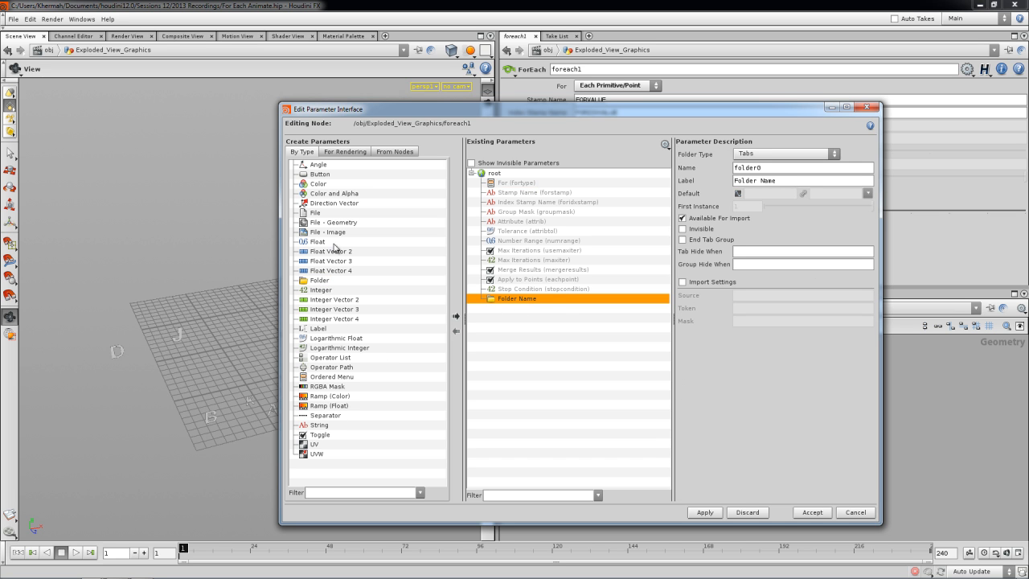
left_click_drag(313, 246, 532, 310)
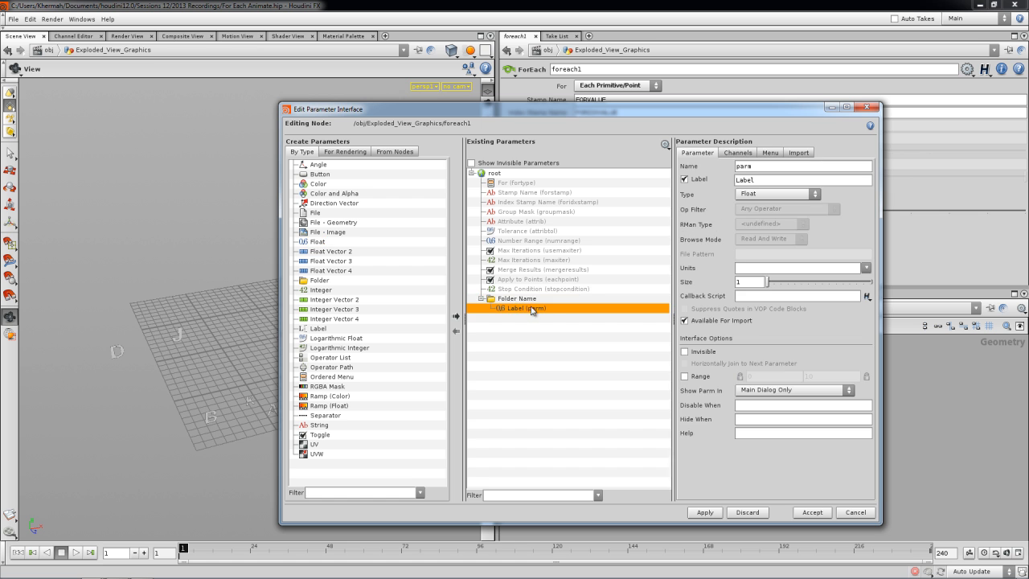
Label foreach1's new parameter folder "Animation Control"
left_click(523, 301)
left_click_drag(789, 181, 683, 183)
type("Animation Control")
key("Return")
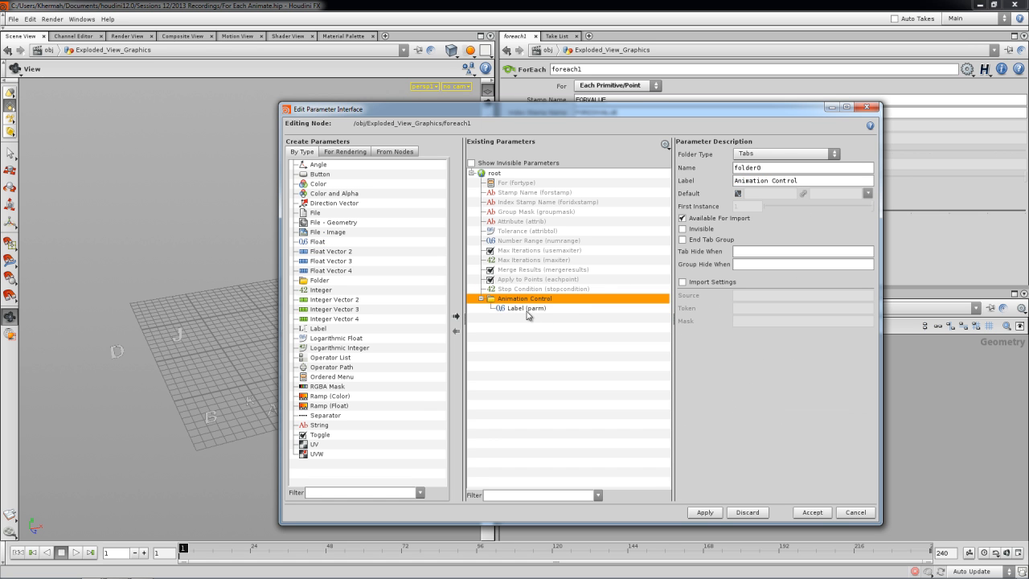
Name the new Float parameter "pos", label it "Anim position", and accept foreach1's parameter interface
left_click(528, 309)
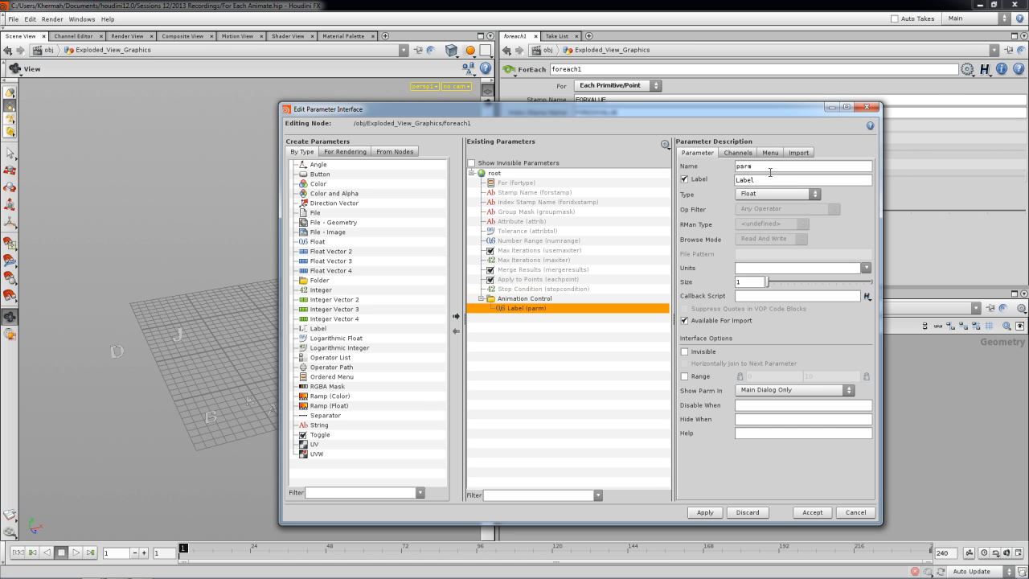
type("pos")
key("Tab")
type("Anim")
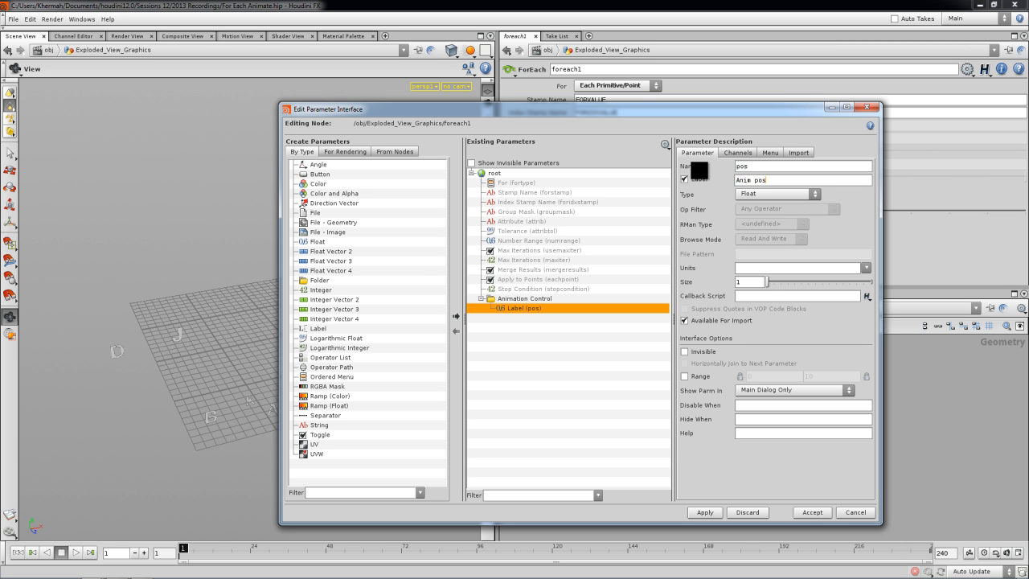
type(" posotion")
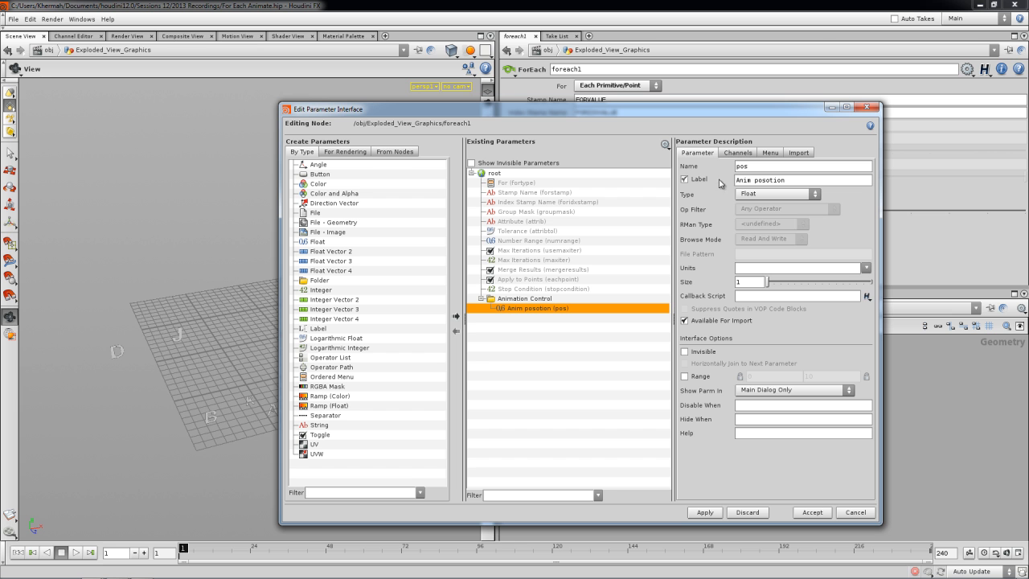
key("BackSpace")
type("i")
left_click(811, 512)
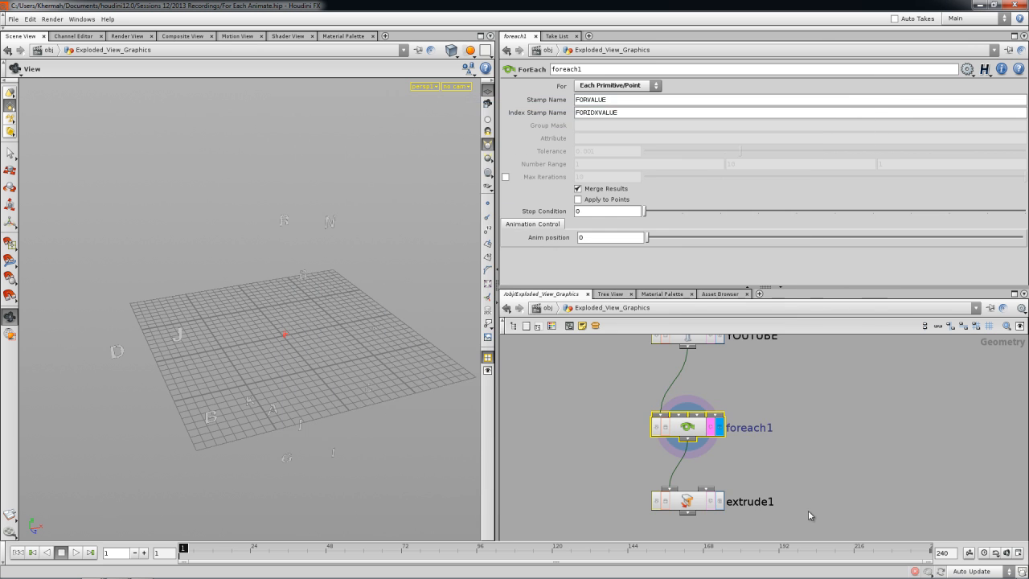
Link vopsop1's Interpolation Bias to foreach1's Anim position with ch("../pos") and compare the displayed results of vopsop1 and xform1
right_click(558, 243)
left_click(607, 283)
double_click(690, 433)
left_click(710, 437)
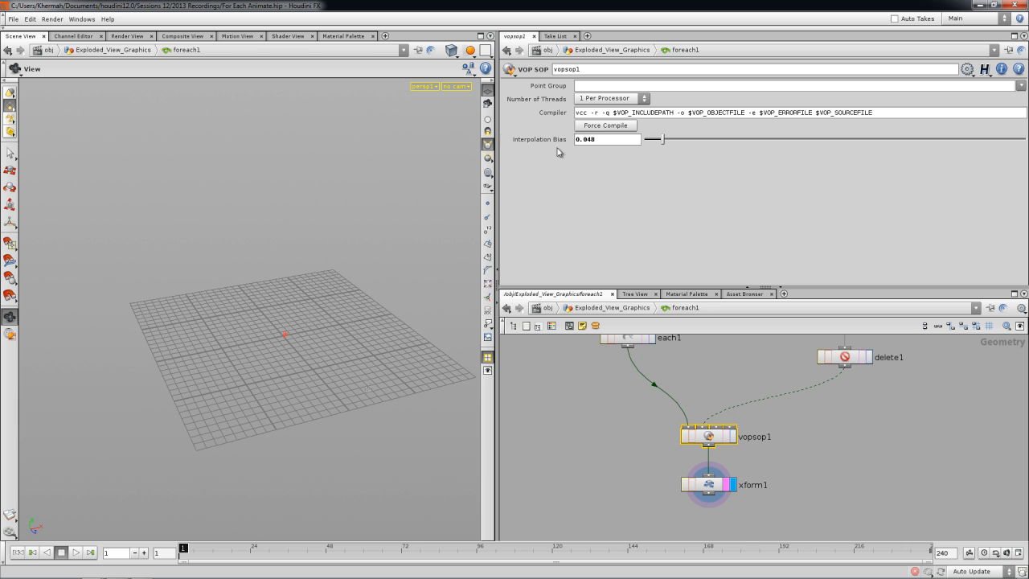
right_click(557, 148)
left_click(637, 222)
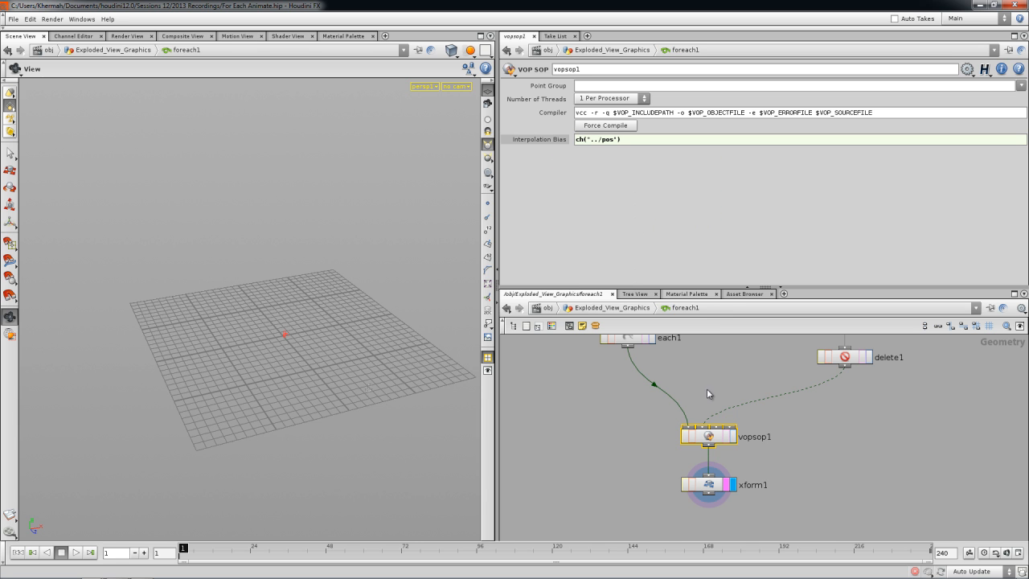
left_click(731, 439)
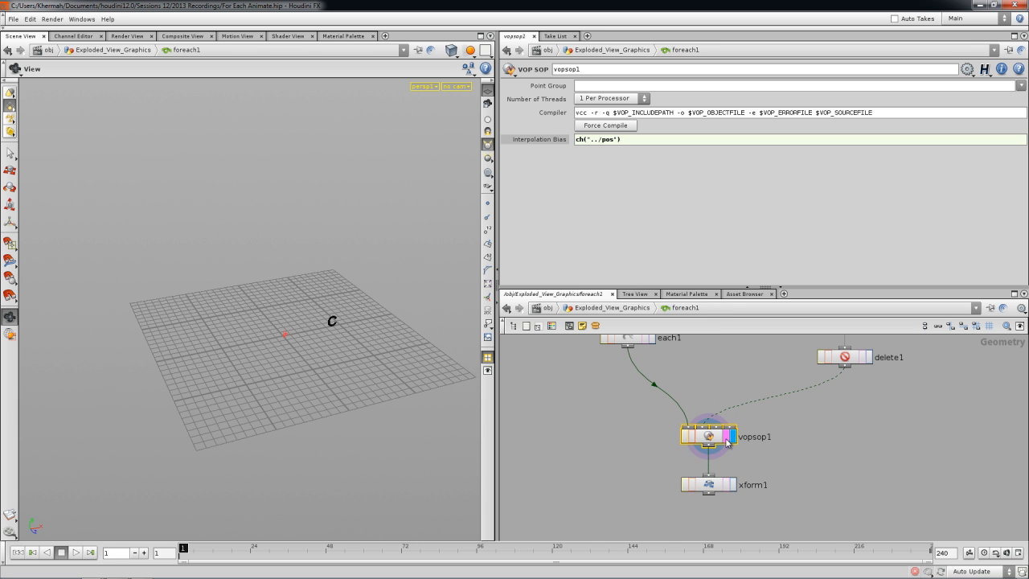
left_click(733, 484)
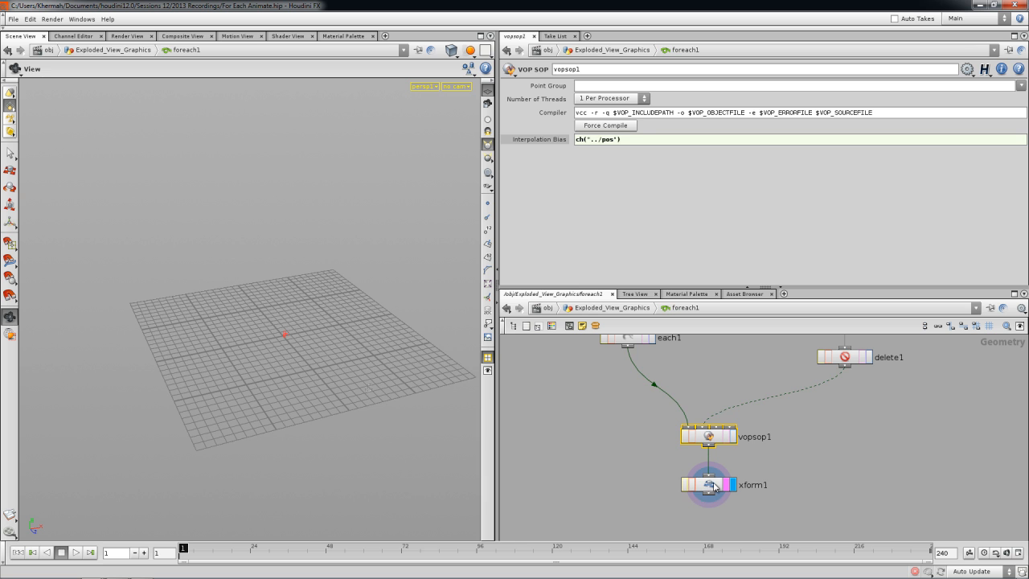
Paste the Anim position reference ch("../pos") into xform1's X rotation and cut the expression out for reuse
left_click(713, 486)
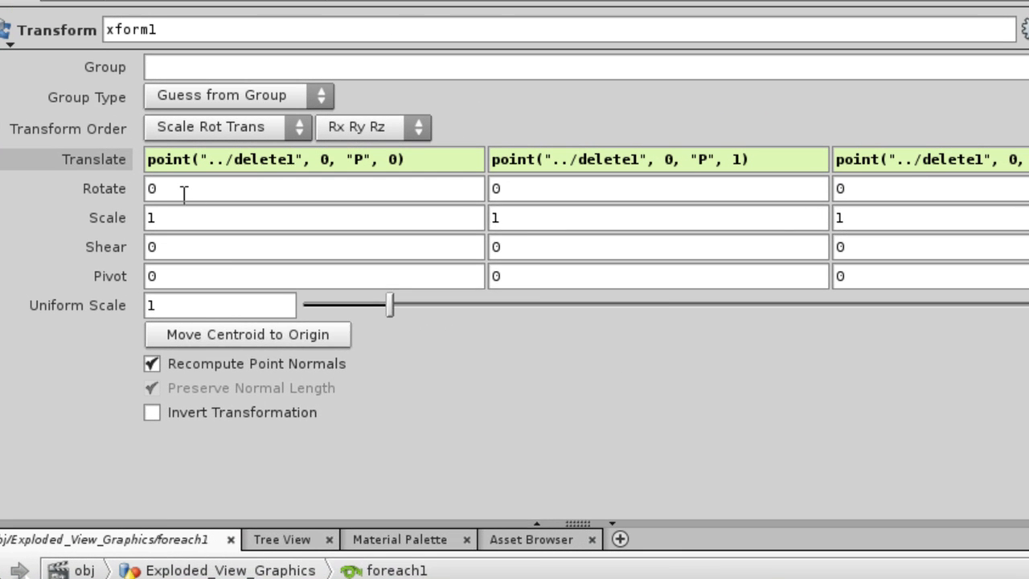
right_click(592, 141)
left_click(376, 382)
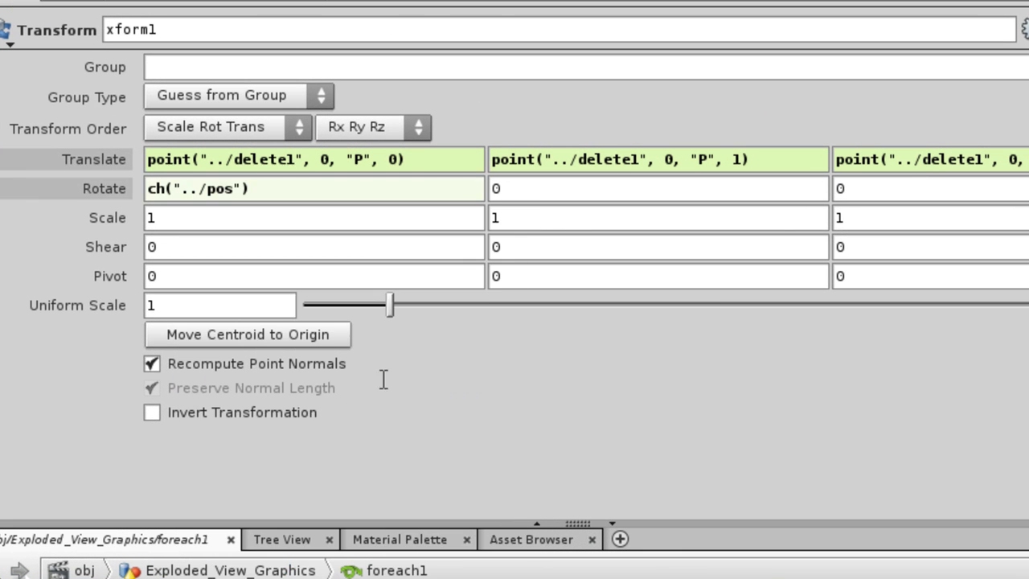
left_click_drag(250, 188, 90, 185)
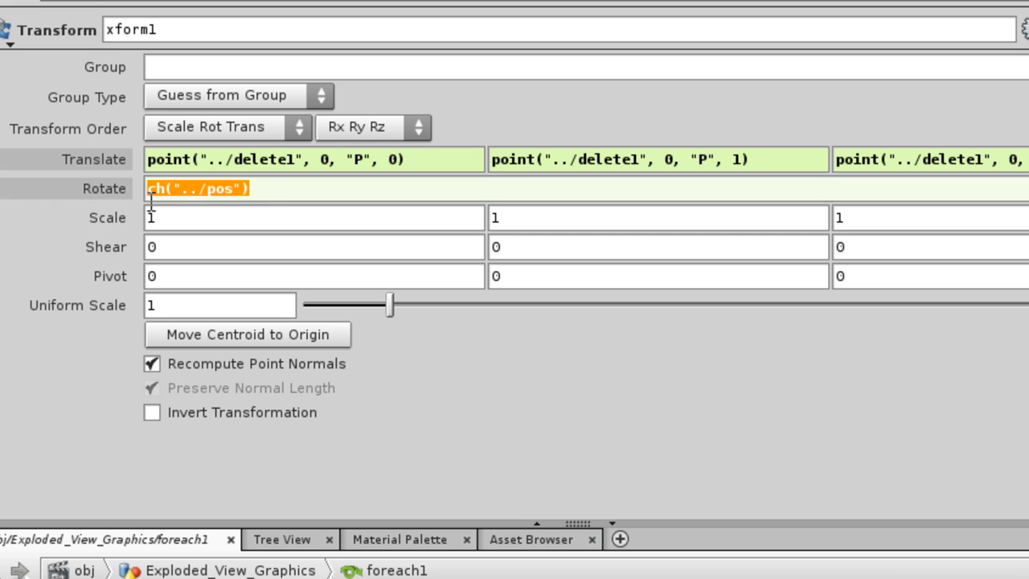
key("BackSpace")
Multiply the point expressions in xform1's X, Y and Z Translate by ch("../pos")
left_click(426, 161)
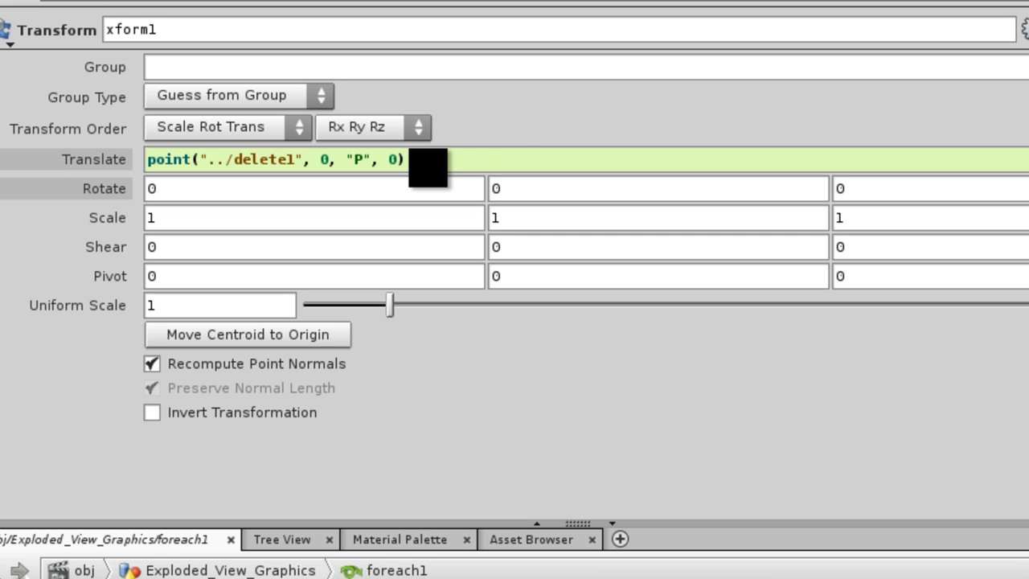
type("(\"../pos\")")
left_click_drag(408, 163, 545, 163)
key("ctrl+z")
left_click(464, 165)
key("ctrl+z")
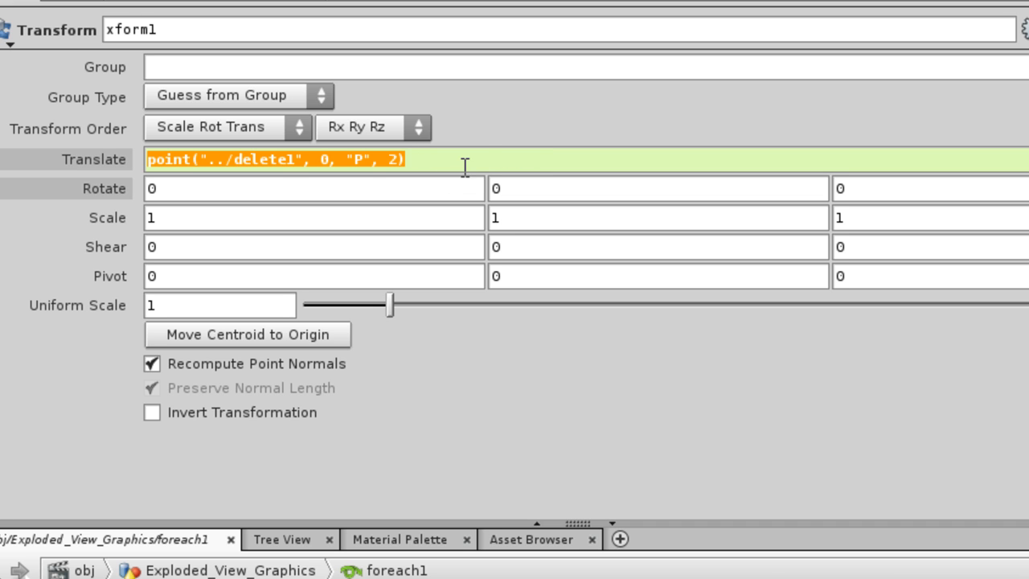
left_click(464, 164)
key("ctrl+v")
key("Return")
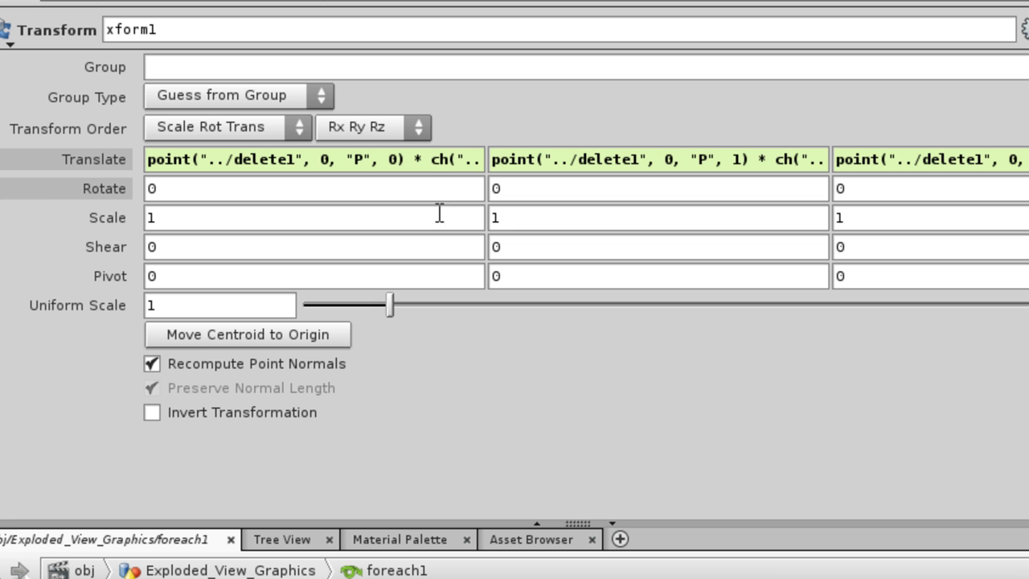
At the Exploded_View_Graphics level, test the letter explosion by raising foreach1's Anim position and returning it to 0
left_click(426, 159)
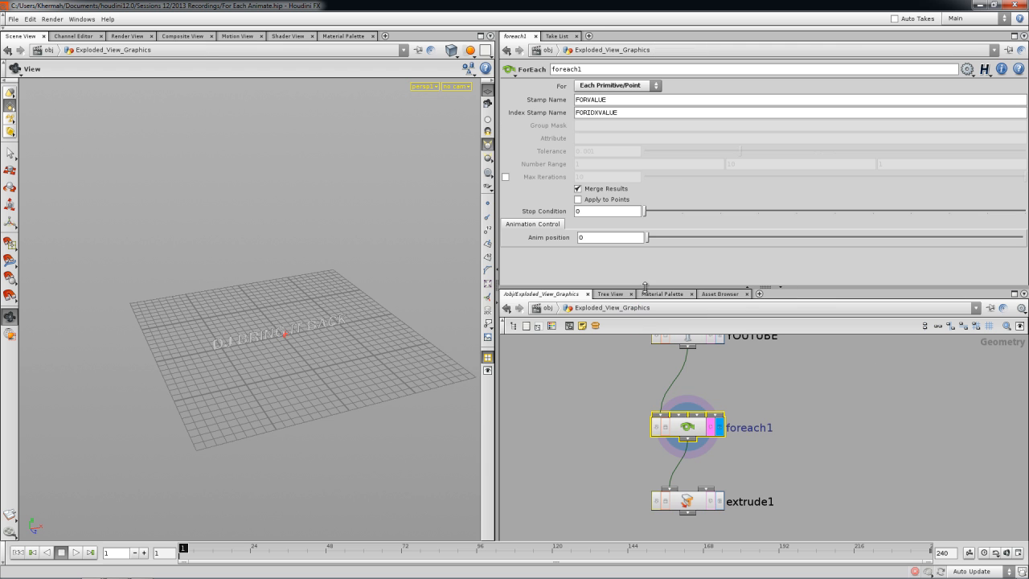
mouse_move(340, 322)
left_mouse_down()
mouse_move(285, 316)
mouse_move(346, 333)
left_mouse_up()
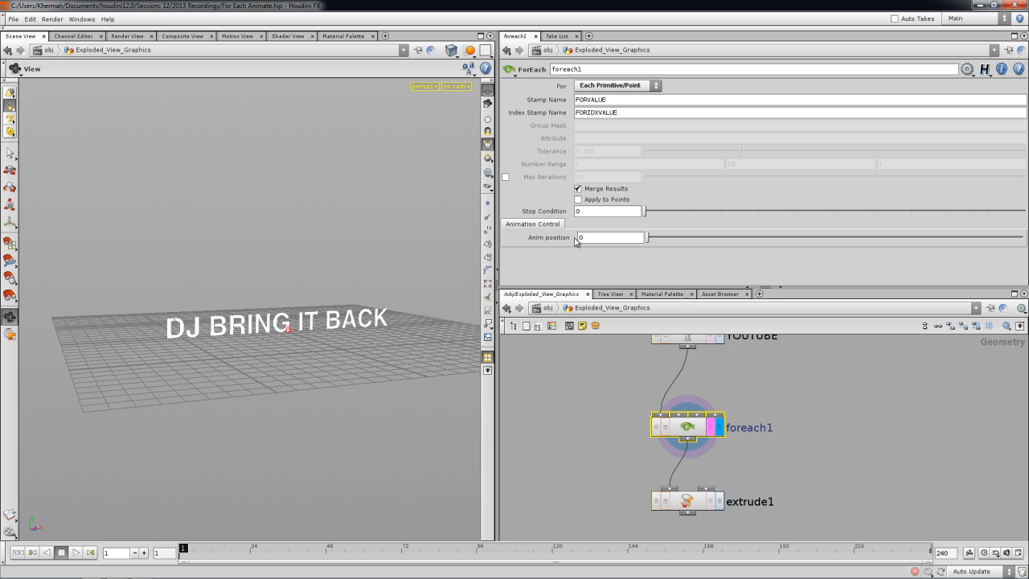
left_click_drag(648, 238, 837, 245)
left_click_drag(946, 251, 551, 259)
left_click_drag(322, 266, 373, 269)
Display extrude1's result and test Anim position on the extruded letters, leaving it at 0
middle_click_drag(679, 524, 680, 464)
left_click(720, 448)
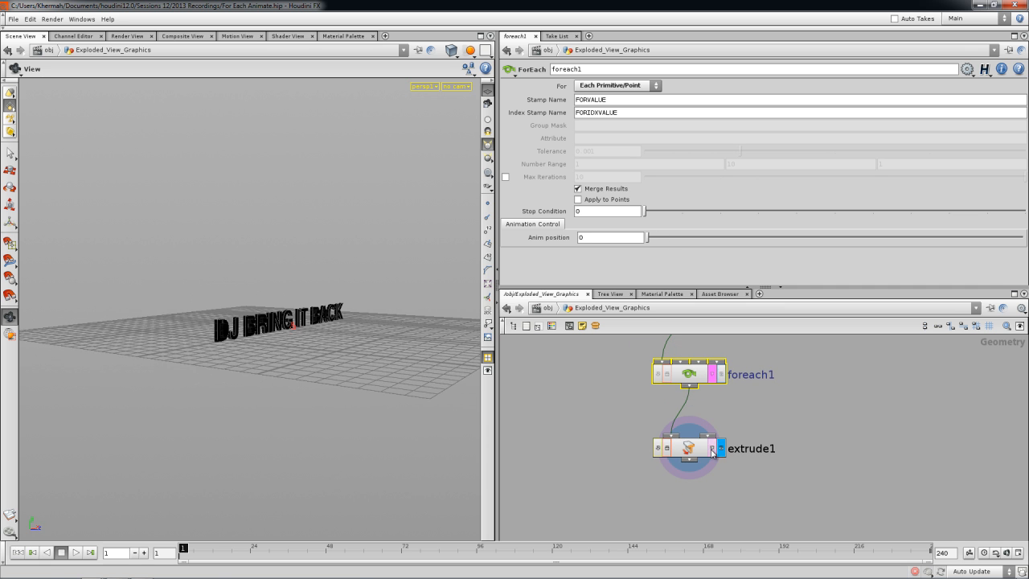
left_click_drag(310, 356, 349, 349)
mouse_move(644, 243)
left_mouse_down()
mouse_move(729, 241)
mouse_move(648, 241)
left_mouse_up()
left_click_drag(201, 345, 357, 420)
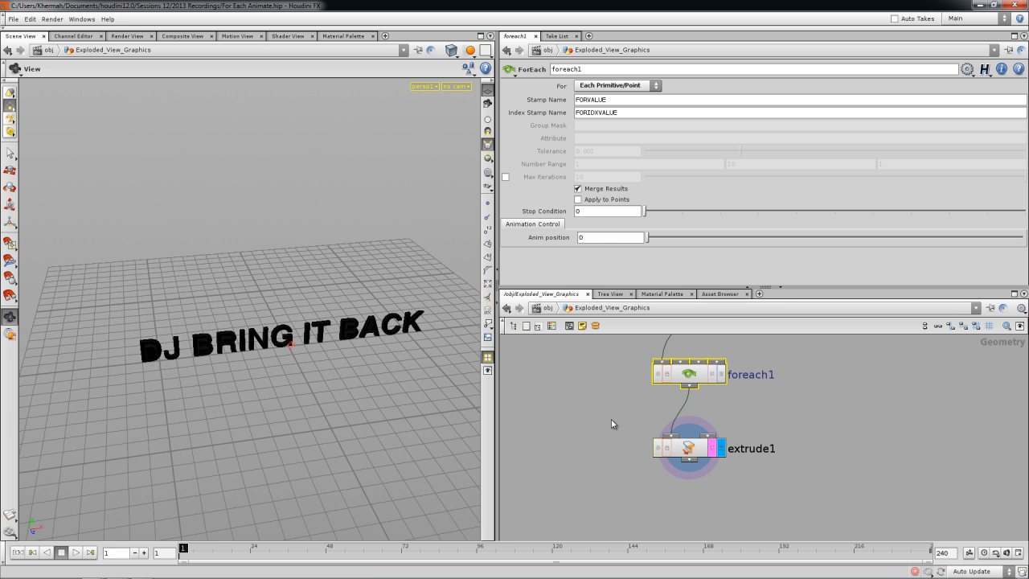
Inside foreach1, examine the point attributes that vopsop1 outputs
double_click(702, 378)
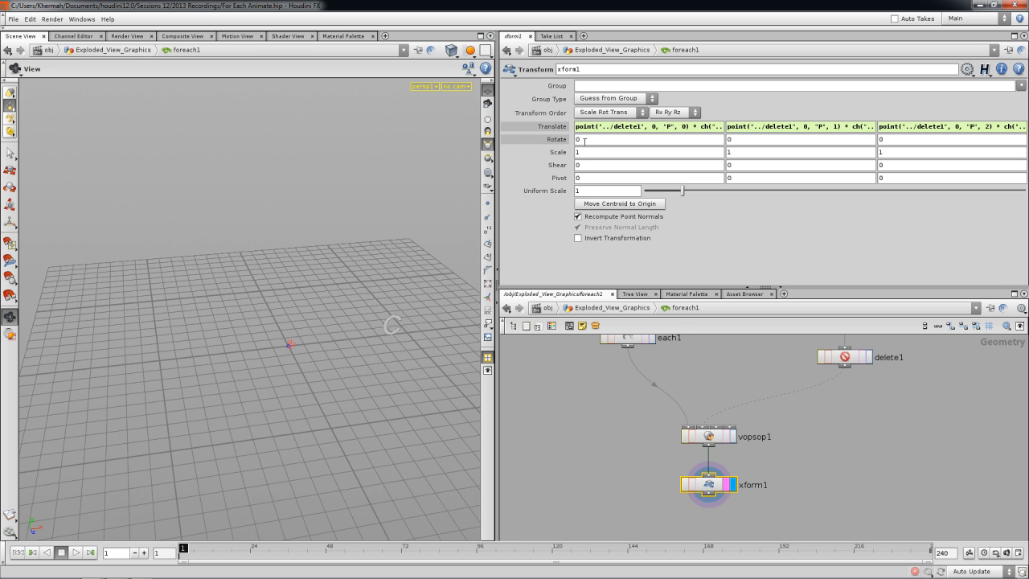
middle_click_drag(785, 384, 758, 406)
middle_click(688, 460)
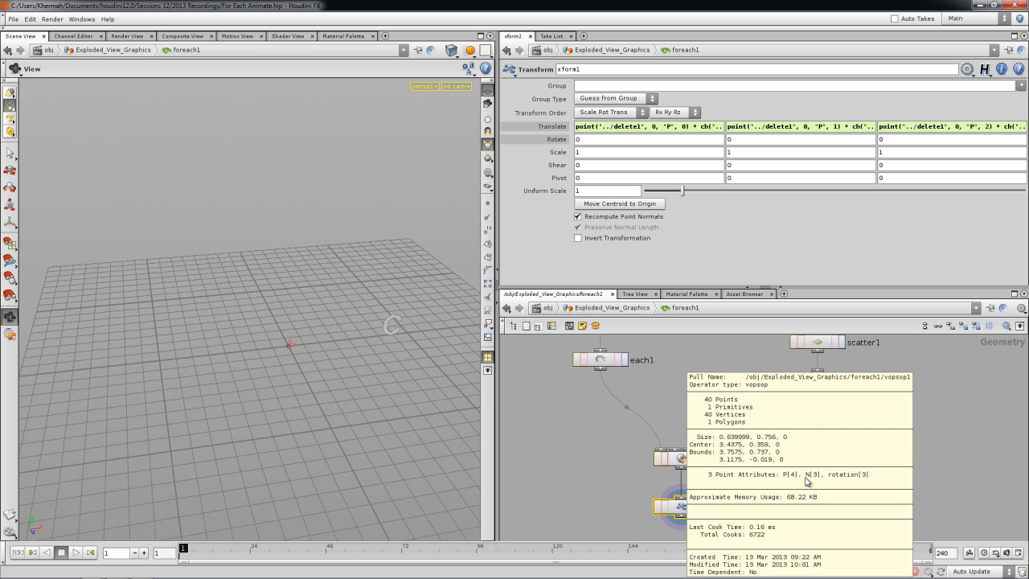
Review the nodes feeding mix1 inside vopsop1 and slightly reposition floattovec1 and global1
double_click(680, 460)
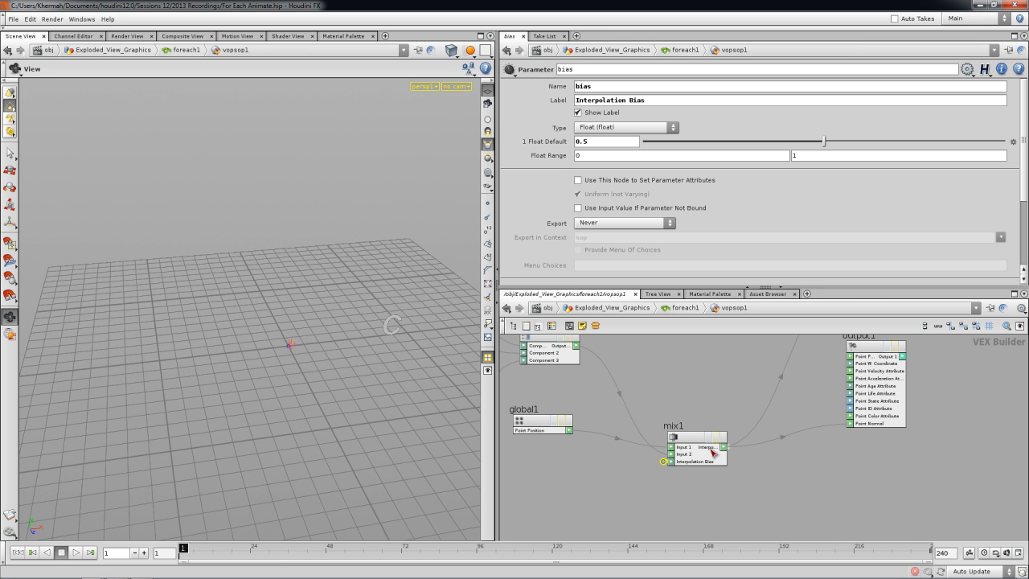
left_click_drag(688, 436, 704, 396)
middle_click_drag(702, 393, 729, 481)
scroll(736, 427, "down", 3)
scroll(699, 428, "up", 3)
mouse_move(704, 431)
middle_mouse_down()
mouse_move(765, 457)
mouse_move(722, 438)
middle_mouse_up()
scroll(750, 457, "up", 1)
left_click(656, 435)
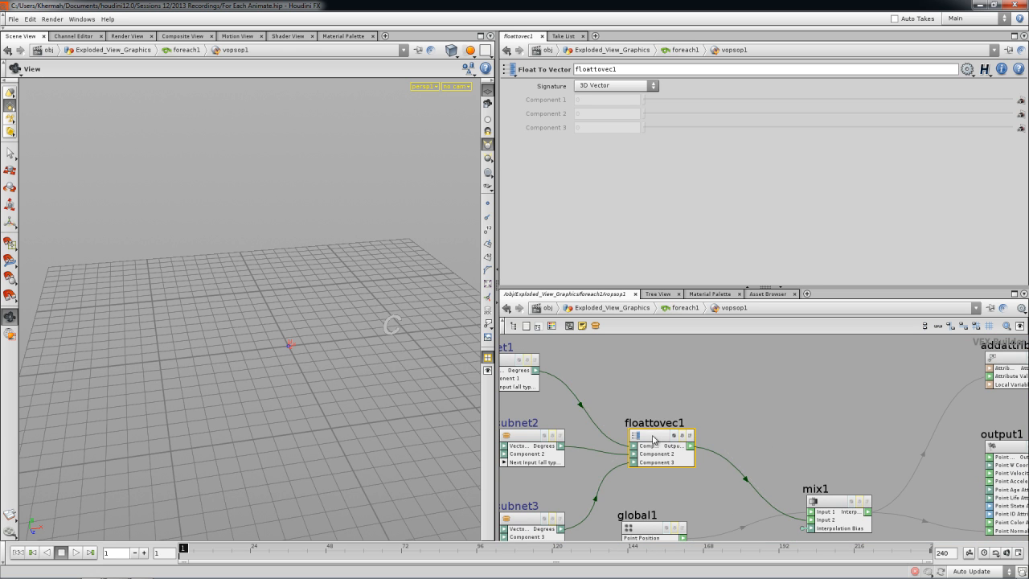
left_click_drag(652, 435, 651, 415)
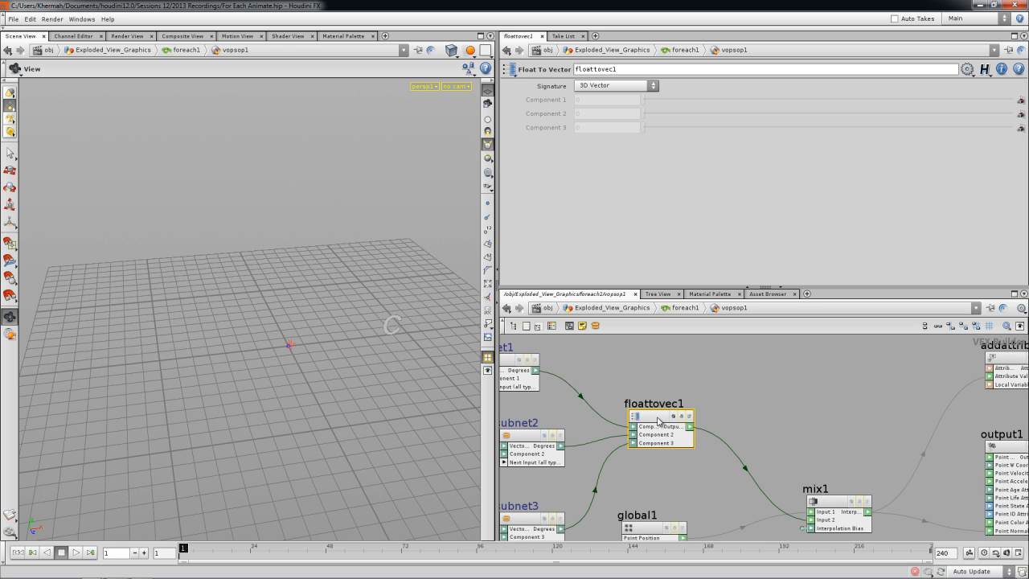
key("h")
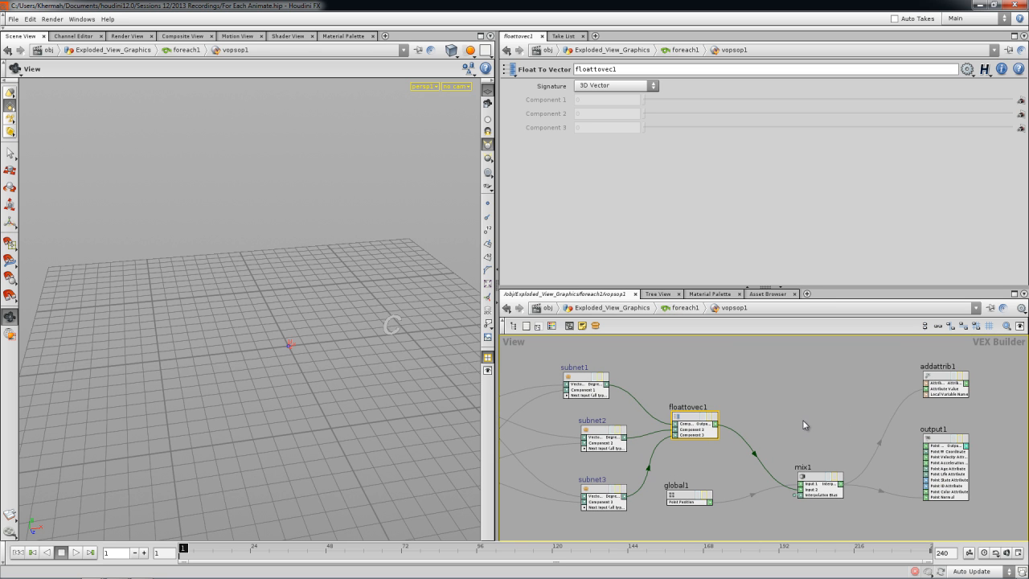
middle_click_drag(804, 423, 817, 409)
left_click_drag(702, 488, 719, 489)
left_click(805, 394)
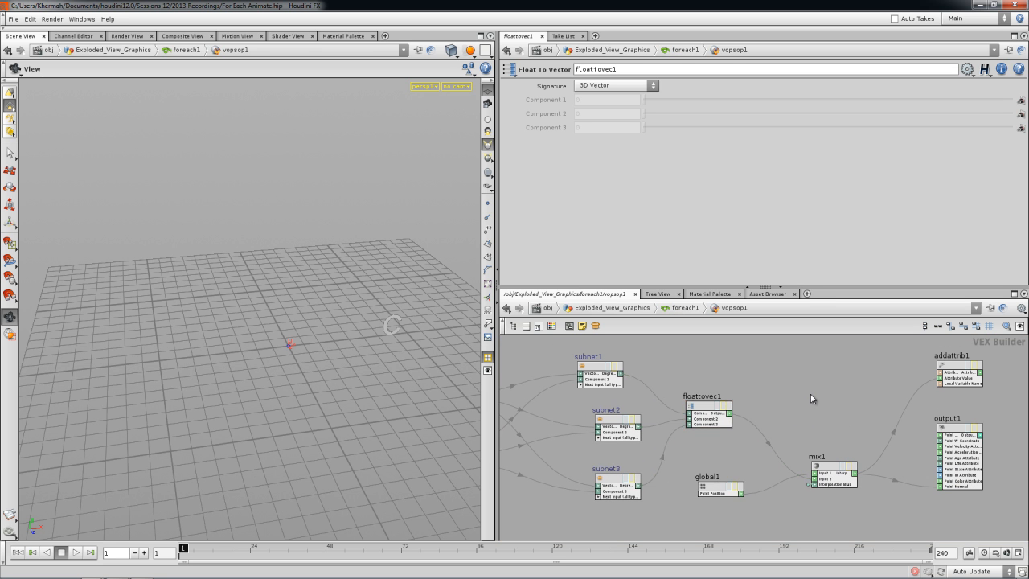
Back in foreach1, set xform1's X rotation to point("../vopsop1", 0, "N", 0) and check its evaluated value
left_click(685, 308)
scroll(697, 482, "up", 5)
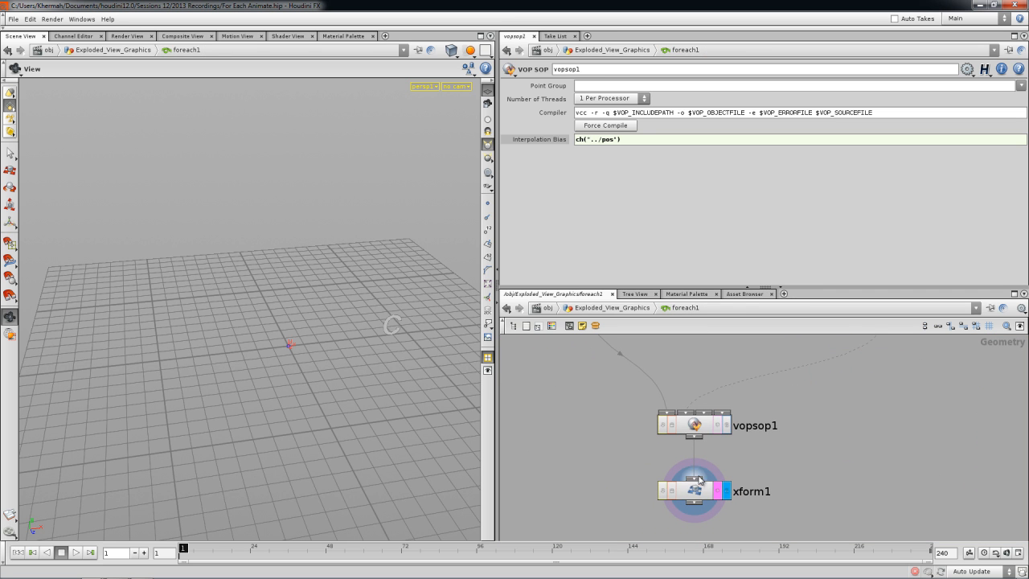
left_click(696, 490)
left_click(585, 139)
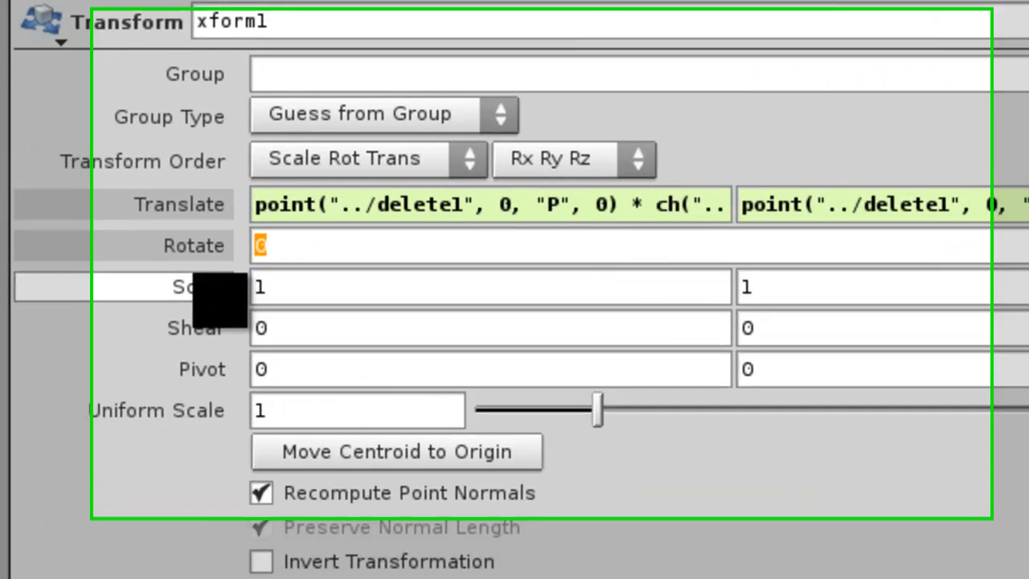
type("point(")
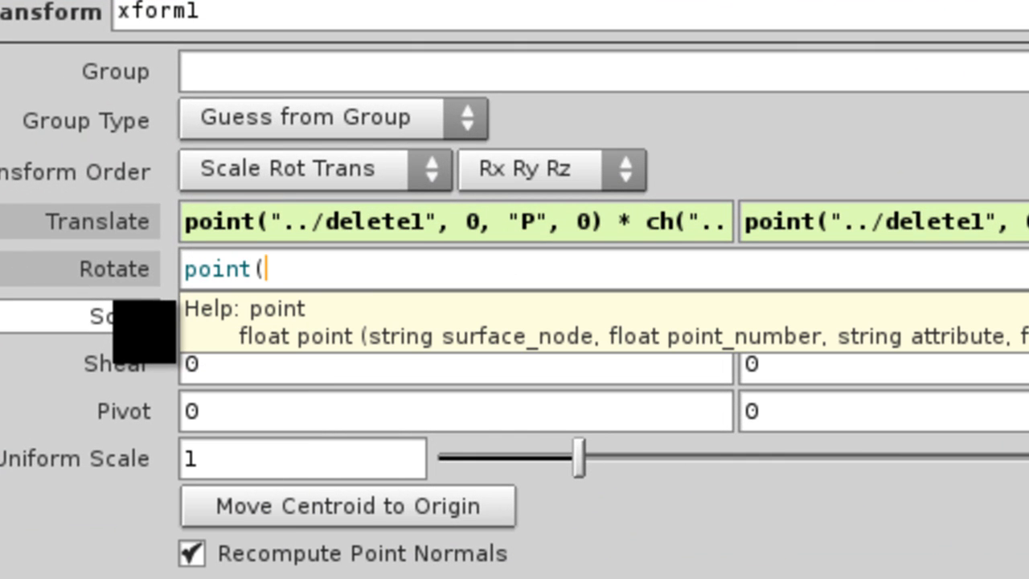
type("\"../v")
key("Down")
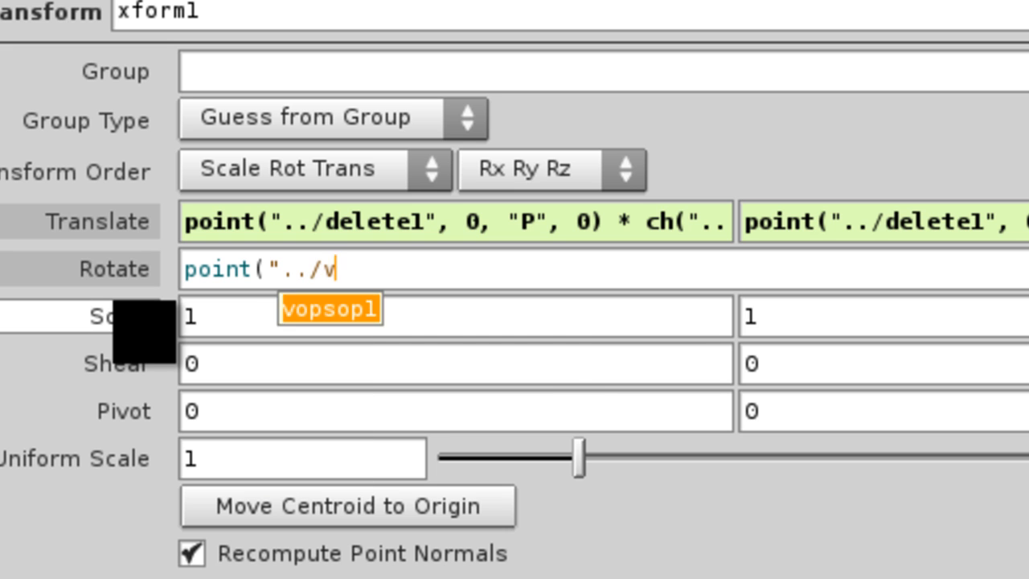
key("Return")
type("\", ")
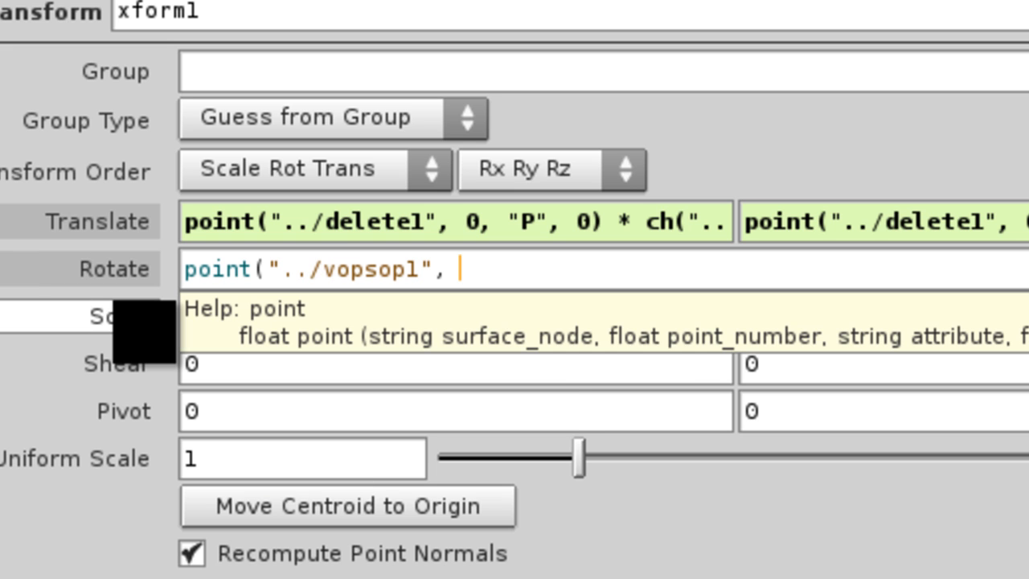
type("0, \"N\", 0")
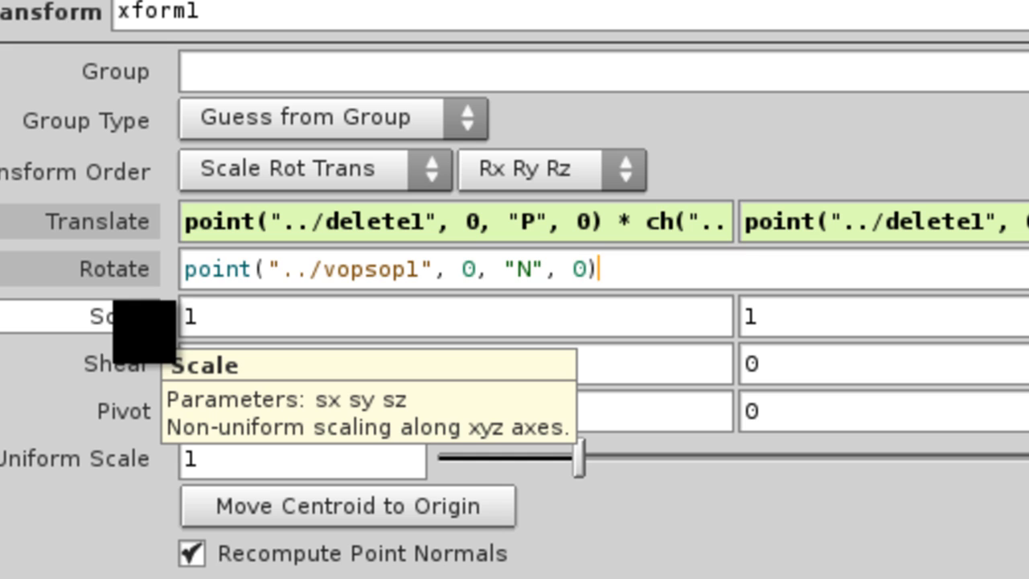
key("Return")
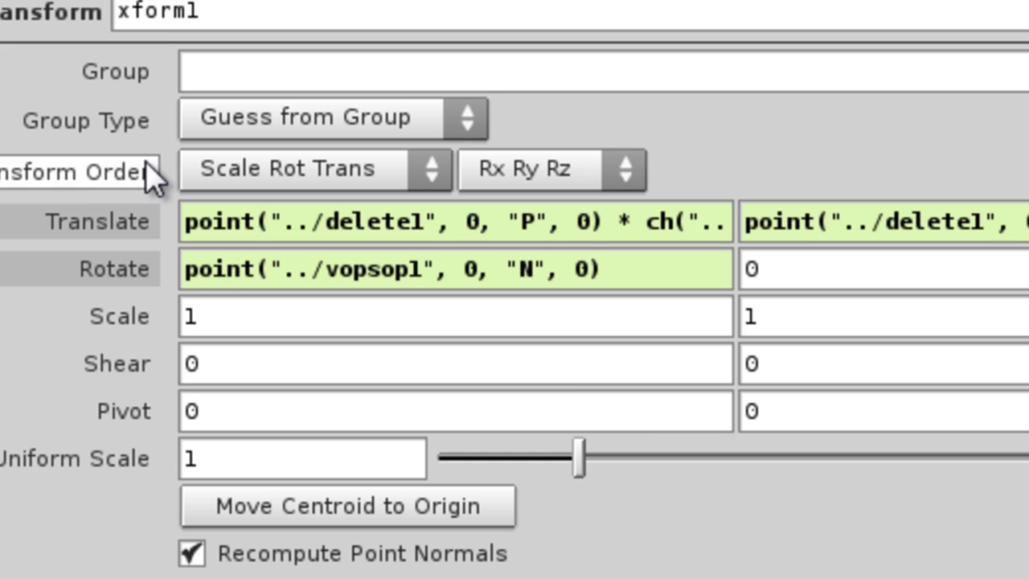
left_click(134, 275)
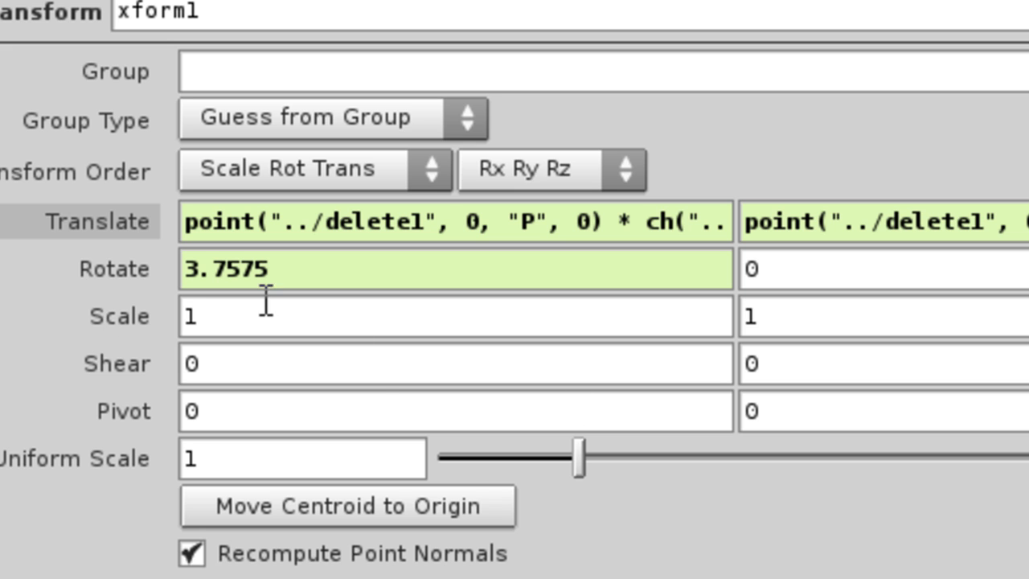
left_click(133, 279)
Set xform1's Y and Z rotation to the point("../vopsop1", 0, "N", …) expression with component indices 1 and 2, and check their evaluated values
left_click_drag(656, 276, 113, 316)
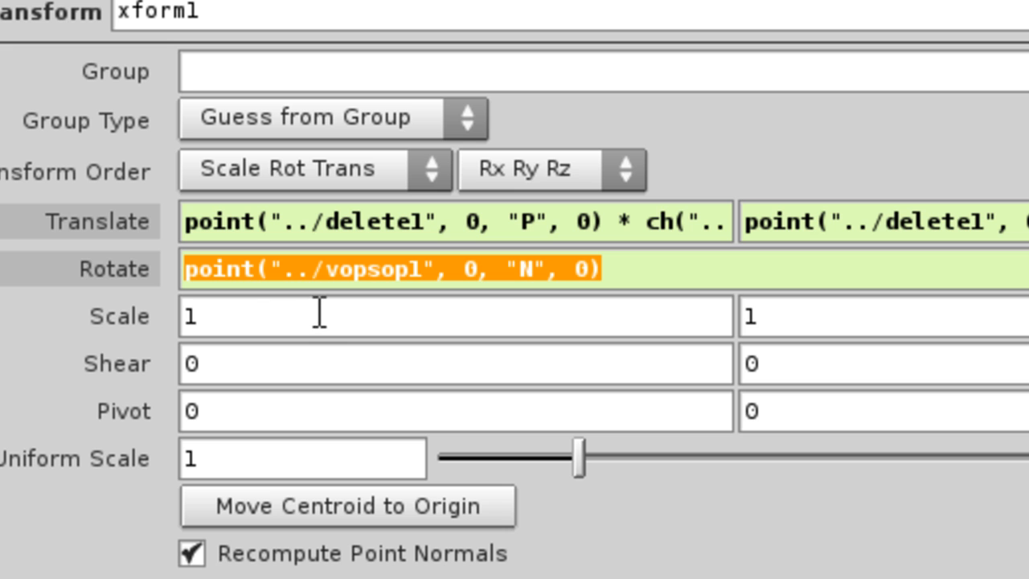
key("ctrl+x")
key("ctrl+v")
key("Left")
key("BackSpace")
type("2")
key("Return")
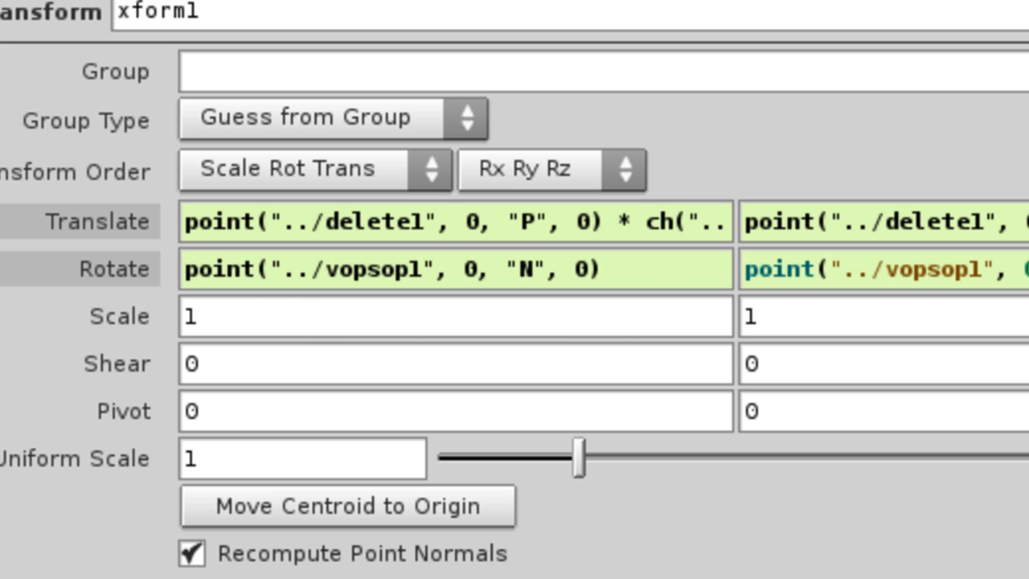
left_click(595, 270)
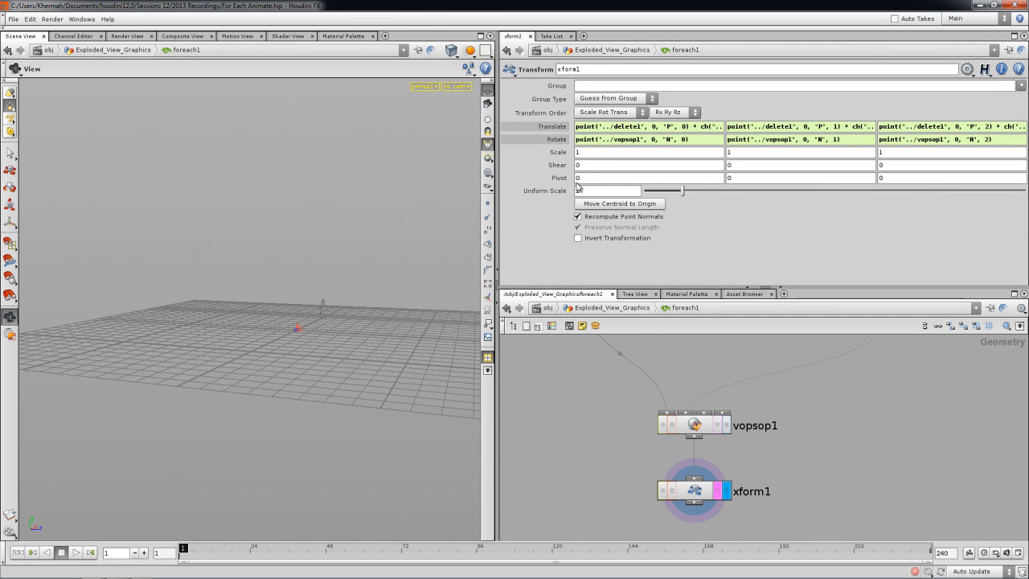
left_click(114, 269)
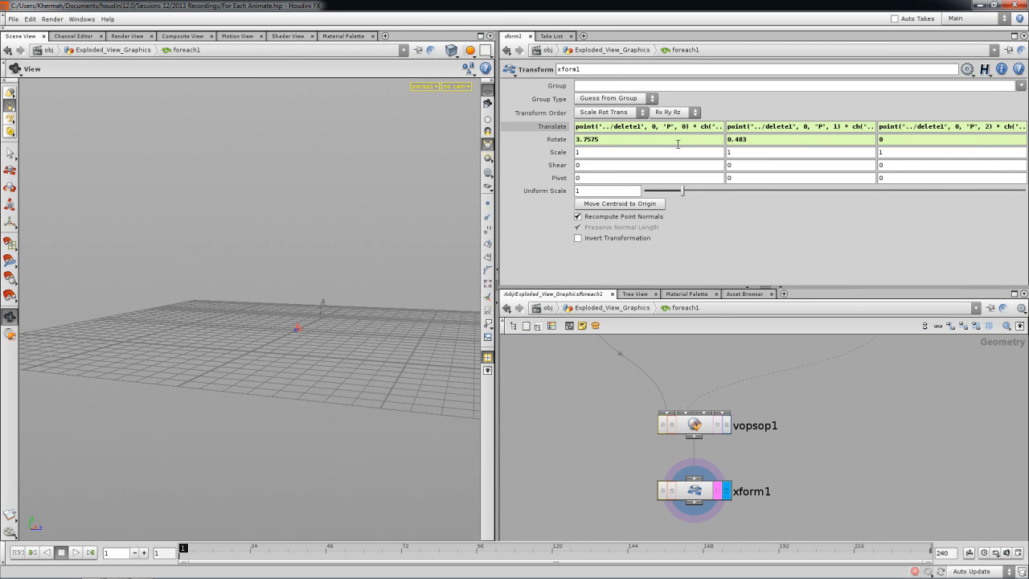
Outside foreach1, test the rotation on the extruded letters by raising Anim position to 0.81
left_click_drag(434, 362, 346, 266)
key("space+g")
right_click_drag(371, 272, 282, 320)
left_click(621, 309)
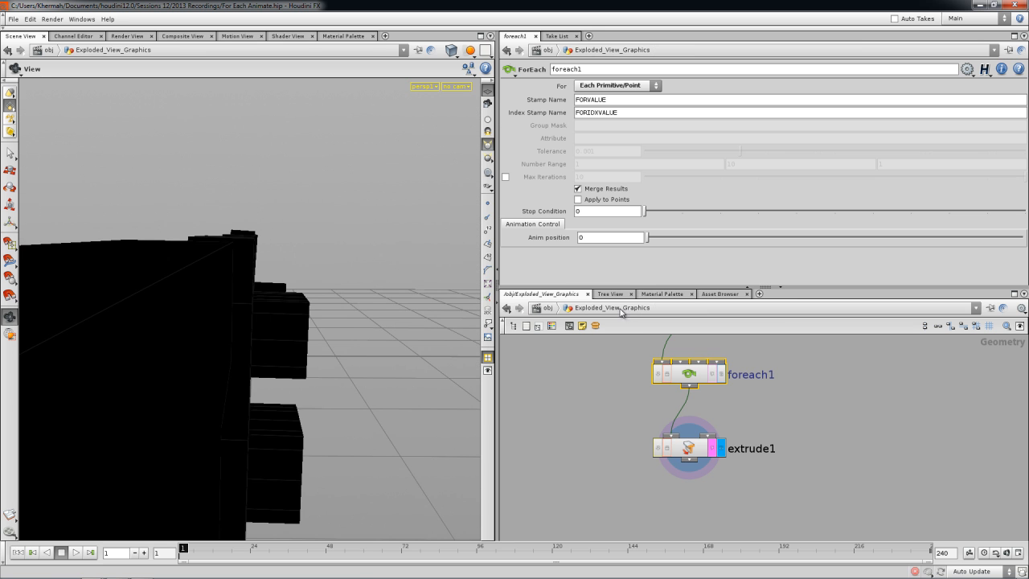
scroll(217, 349, "down", 10)
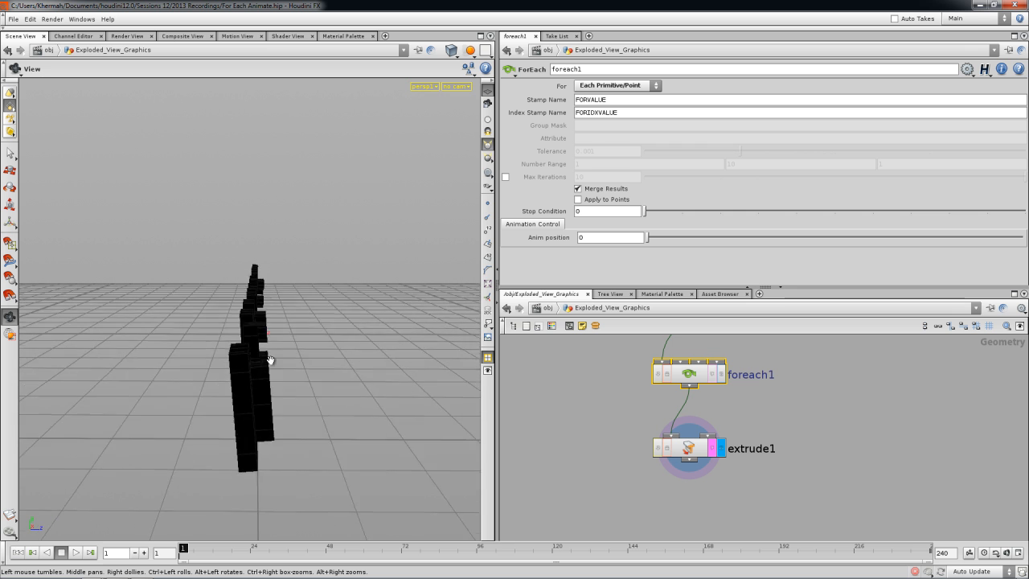
left_click_drag(269, 361, 314, 368)
left_click_drag(648, 237, 678, 238)
left_click_drag(353, 340, 351, 373)
Inside foreach1, append an Attribute node to xform1 that deletes the point attribute N, and display its output
double_click(689, 374)
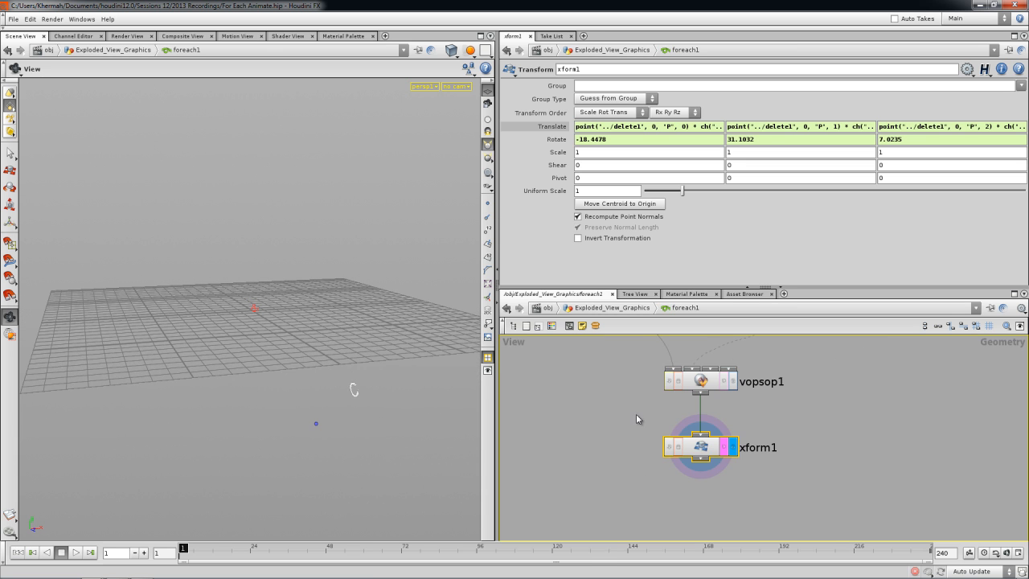
key("Tab")
mouse_move(635, 304)
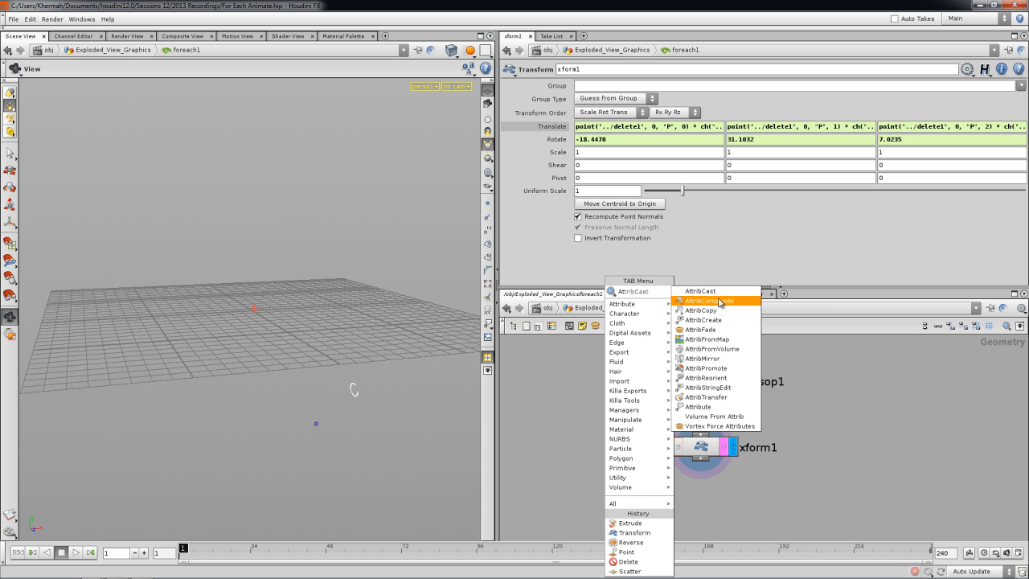
left_click(698, 407)
left_click(704, 497)
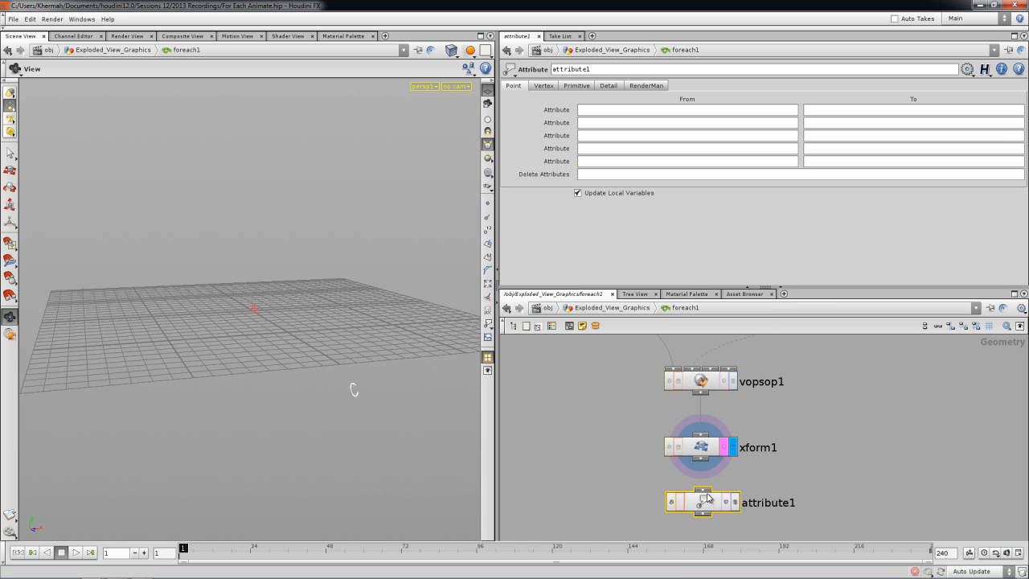
left_click(703, 492)
left_click_drag(706, 502, 704, 502)
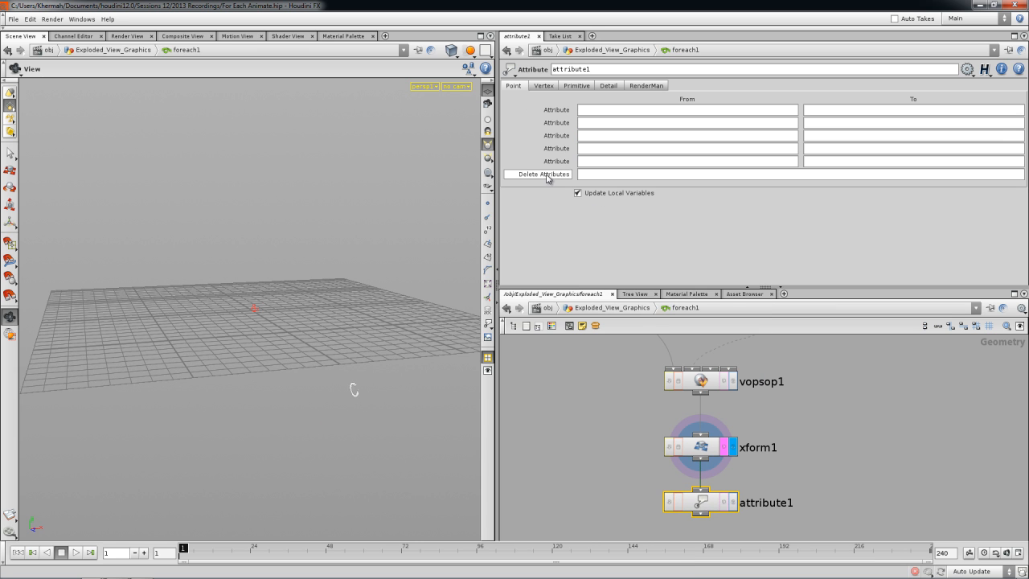
type("N")
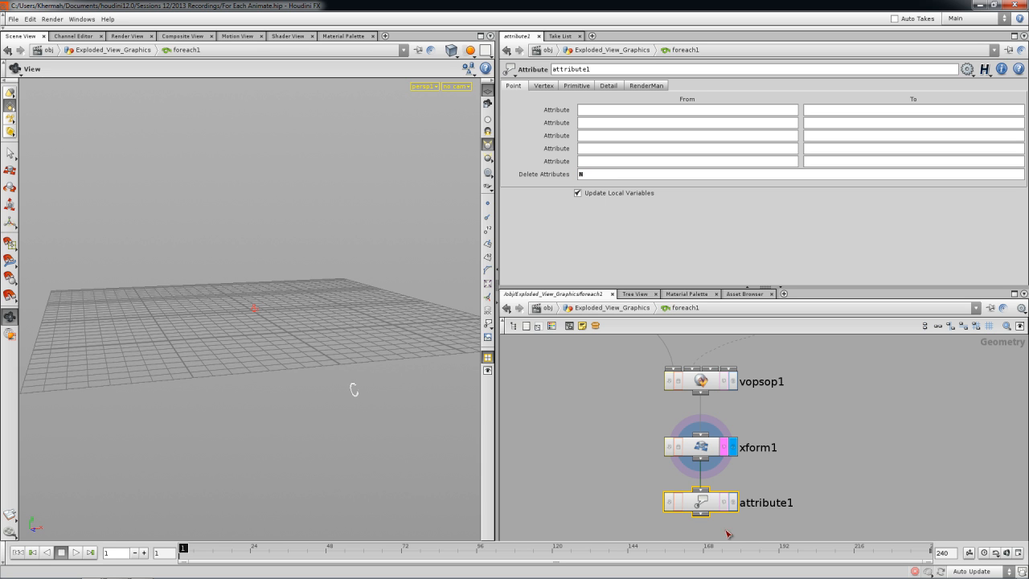
left_click(732, 501)
Back in Exploded_View_Graphics, test Anim position on the extruded letters from several angles, going up to about 2.97
left_click(619, 308)
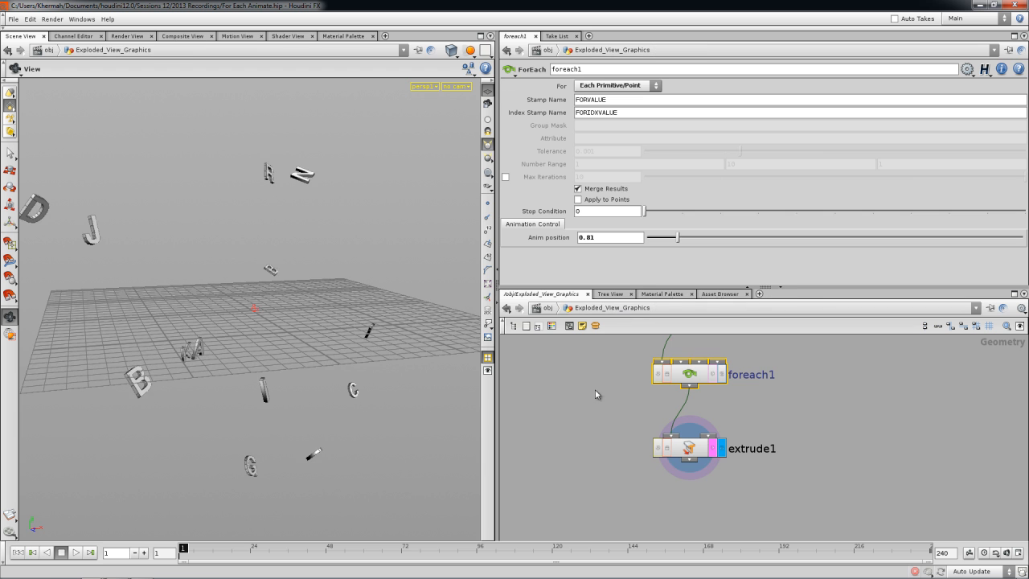
left_click_drag(377, 354, 355, 326)
left_click_drag(395, 366, 478, 306)
mouse_move(679, 239)
left_mouse_down()
mouse_move(647, 241)
mouse_move(684, 249)
left_mouse_up()
mouse_move(697, 250)
left_mouse_down()
mouse_move(657, 240)
mouse_move(631, 252)
mouse_move(700, 246)
mouse_move(630, 249)
mouse_move(719, 246)
mouse_move(632, 250)
mouse_move(687, 244)
left_mouse_up()
left_click_drag(299, 307, 378, 305)
left_click_drag(685, 239, 739, 247)
mouse_move(406, 261)
left_mouse_down()
mouse_move(345, 271)
mouse_move(416, 265)
mouse_move(393, 267)
left_mouse_up()
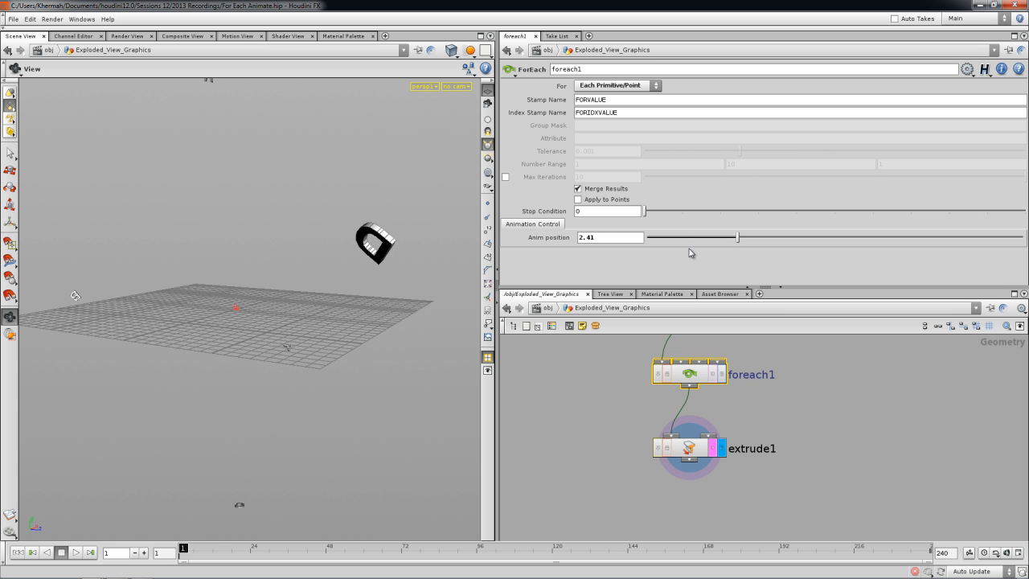
mouse_move(737, 239)
left_mouse_down()
mouse_move(697, 242)
mouse_move(785, 242)
mouse_move(721, 241)
left_mouse_up()
left_click_drag(338, 249, 282, 271)
left_click_drag(721, 239, 760, 248)
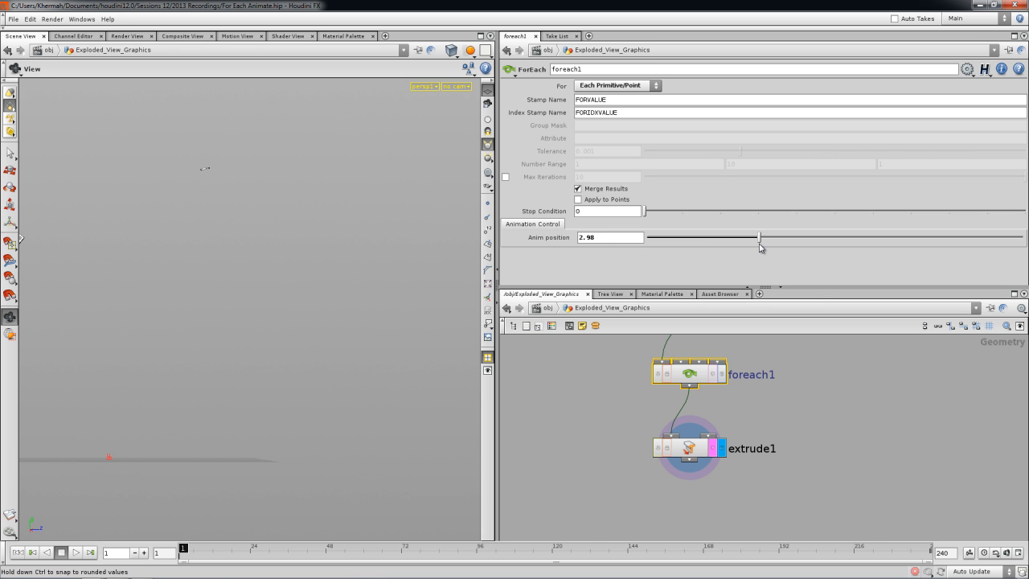
Frame the exploded letters and examine the shape and shading of one extruded letter up close
left_click_drag(355, 287, 264, 354)
right_click(264, 353)
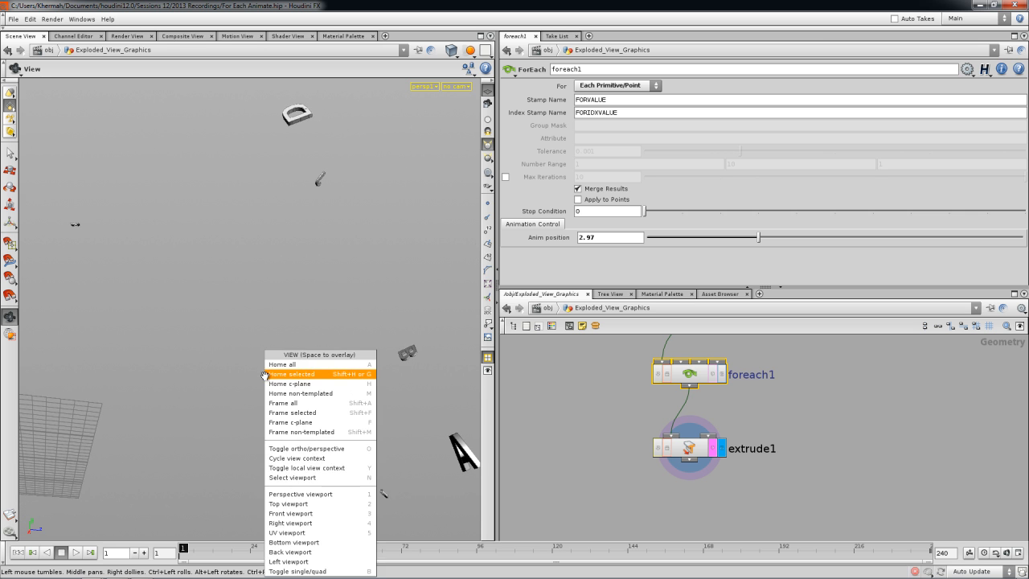
left_click(265, 374)
left_click_drag(274, 287, 358, 314)
scroll(358, 314, "up", 10)
right_click_drag(326, 348, 353, 357)
mouse_move(354, 357)
middle_mouse_down()
mouse_move(345, 335)
mouse_move(361, 349)
middle_mouse_up()
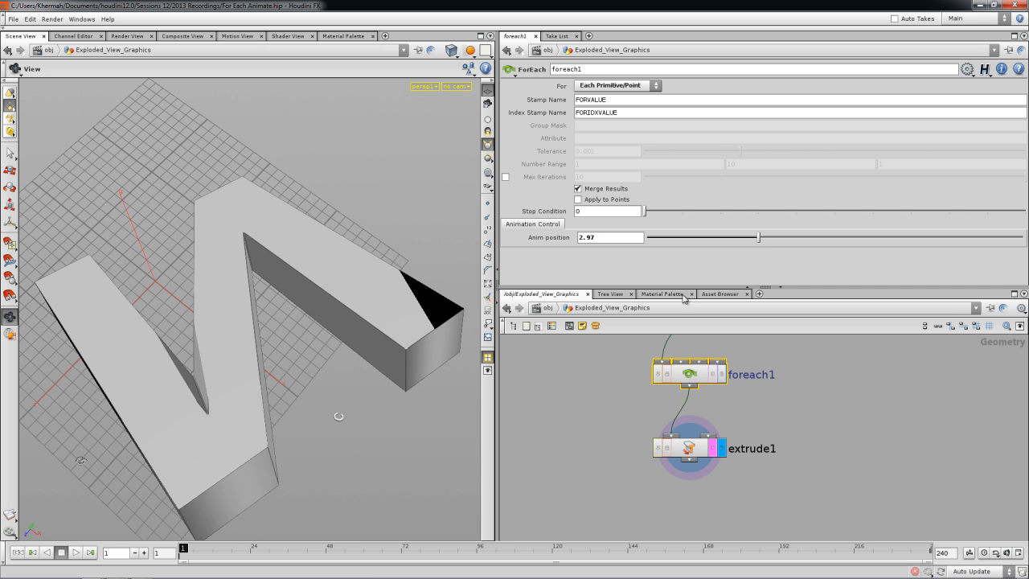
Set Anim position on foreach1 to 1.04
left_click_drag(766, 249, 659, 240)
left_click_drag(313, 361, 332, 315)
left_click_drag(660, 237, 688, 239)
Inside foreach1, set scatter1's Random Seed to 2 and view the resulting letter layout in the parent network
double_click(689, 374)
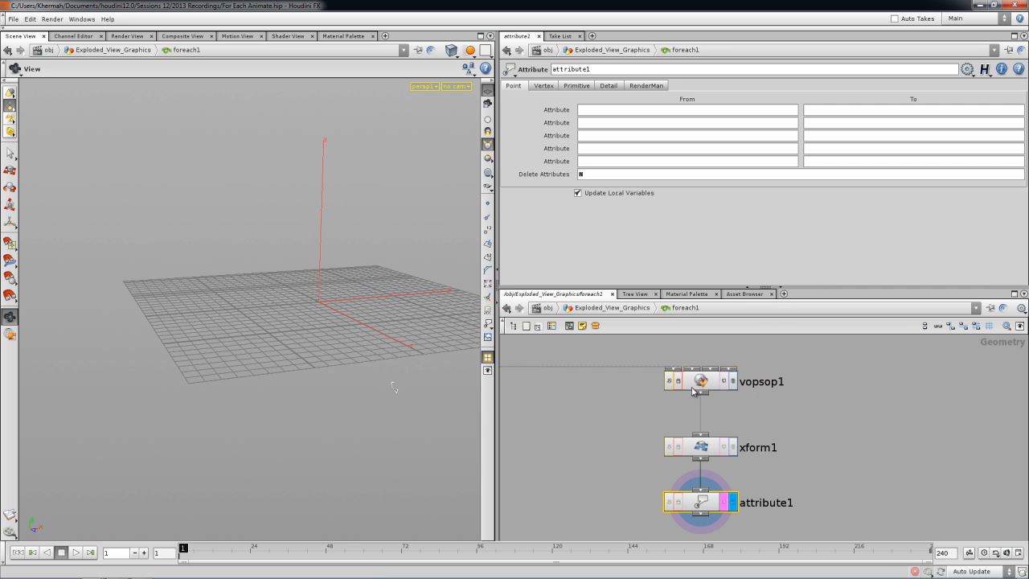
middle_click_drag(754, 419, 722, 540)
middle_click_drag(758, 376, 659, 497)
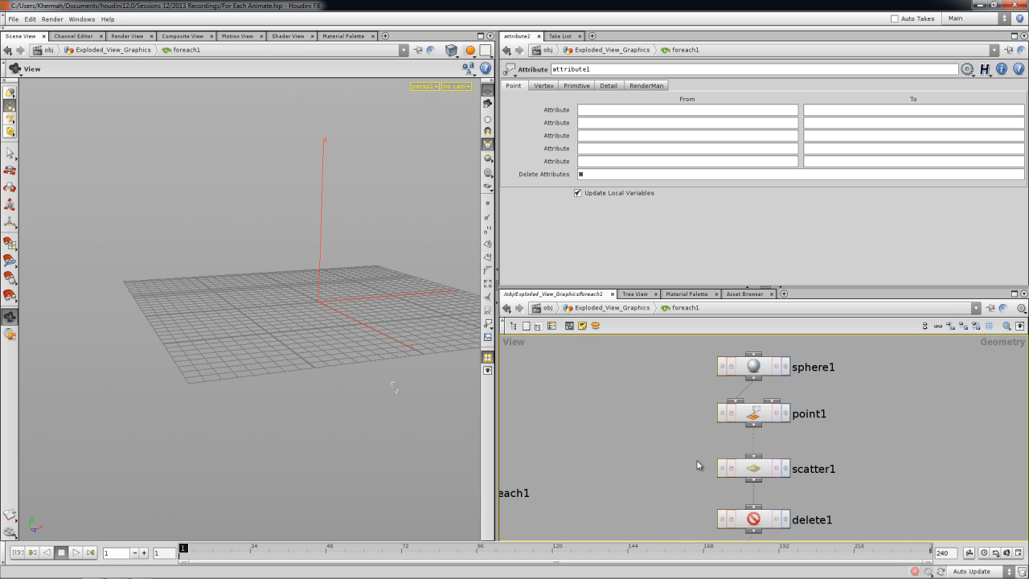
left_click(761, 472)
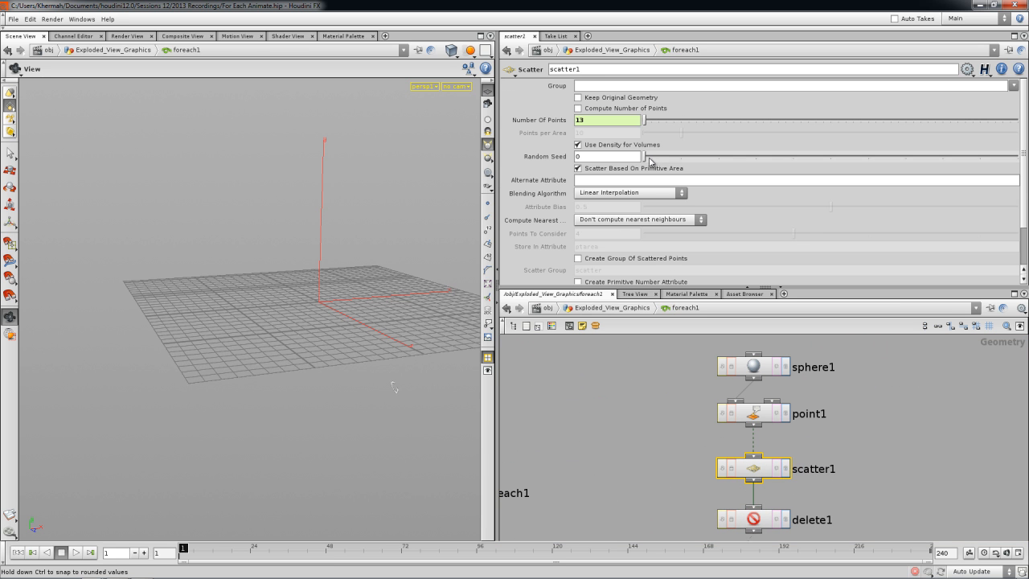
left_click_drag(656, 158, 725, 157)
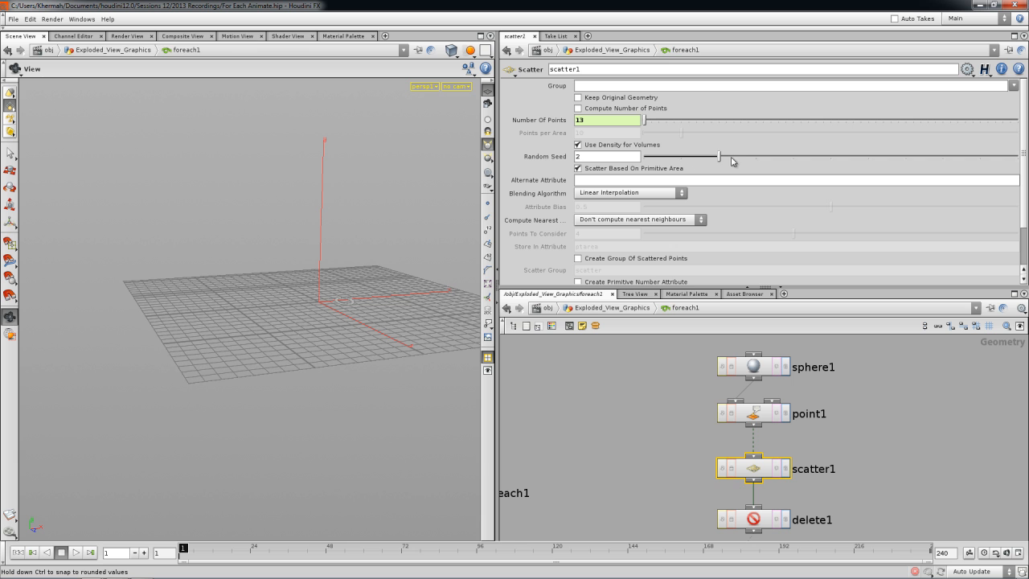
left_click(613, 308)
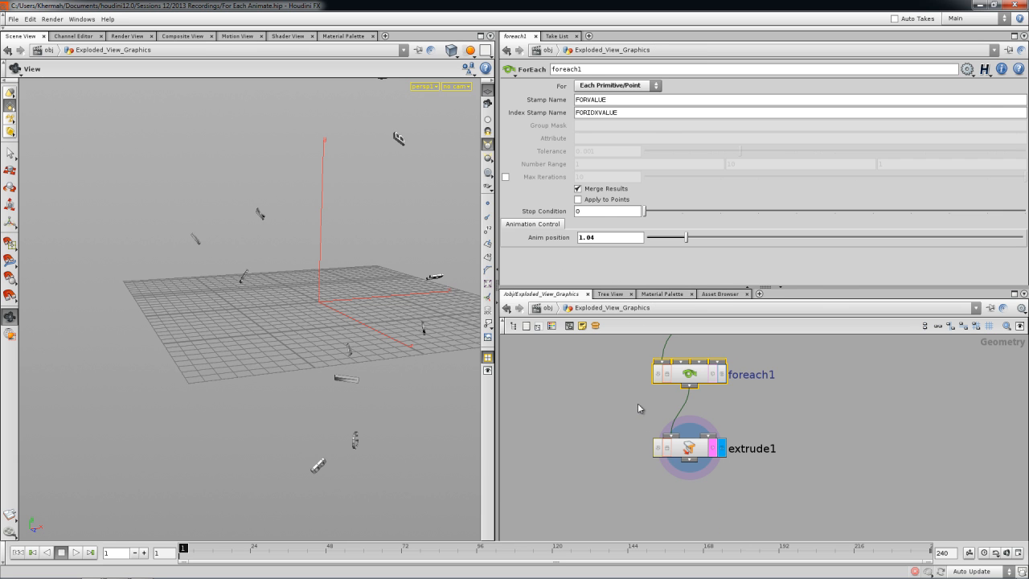
Add a Float parameter named seed with the label Seed to foreach1's Animation Control folder
left_click(688, 456)
left_click(696, 378)
left_click(967, 69)
left_click(876, 83)
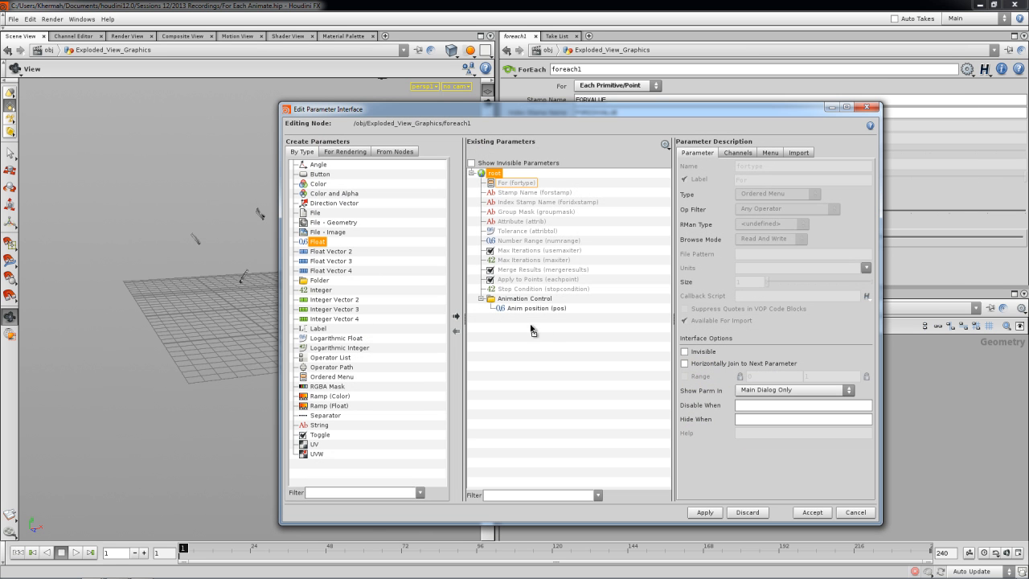
left_click_drag(531, 302, 531, 304)
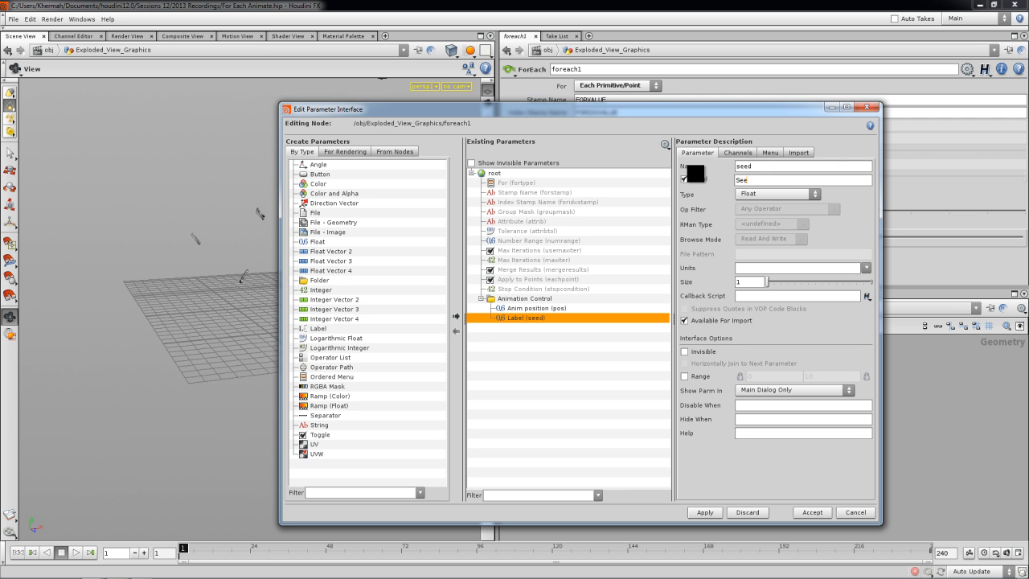
left_click(812, 512)
Set foreach1's Seed to 3.12 and link scatter1's Random Seed to it as a relative reference
left_click_drag(651, 251, 761, 254)
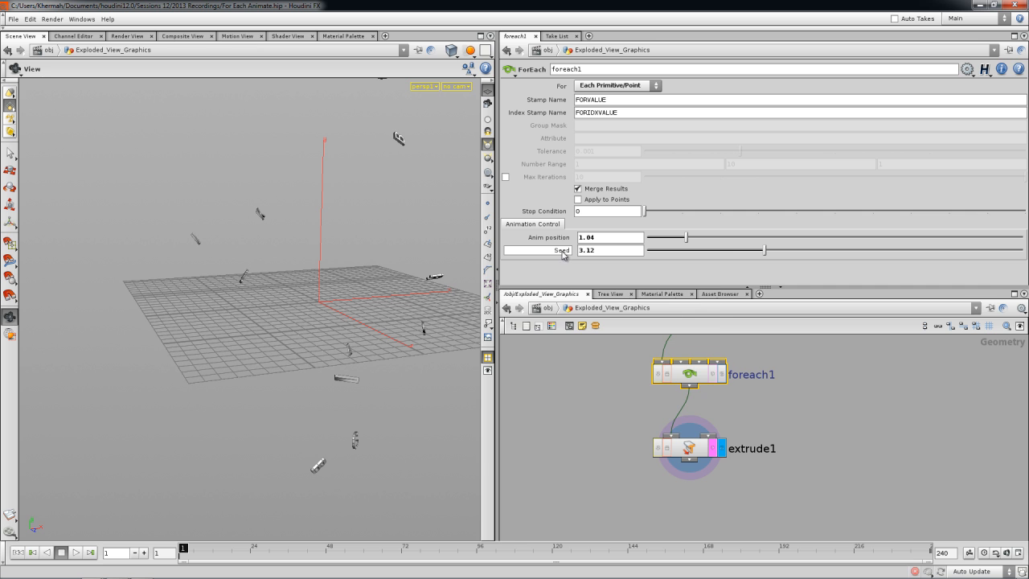
right_click(562, 254)
left_click(587, 295)
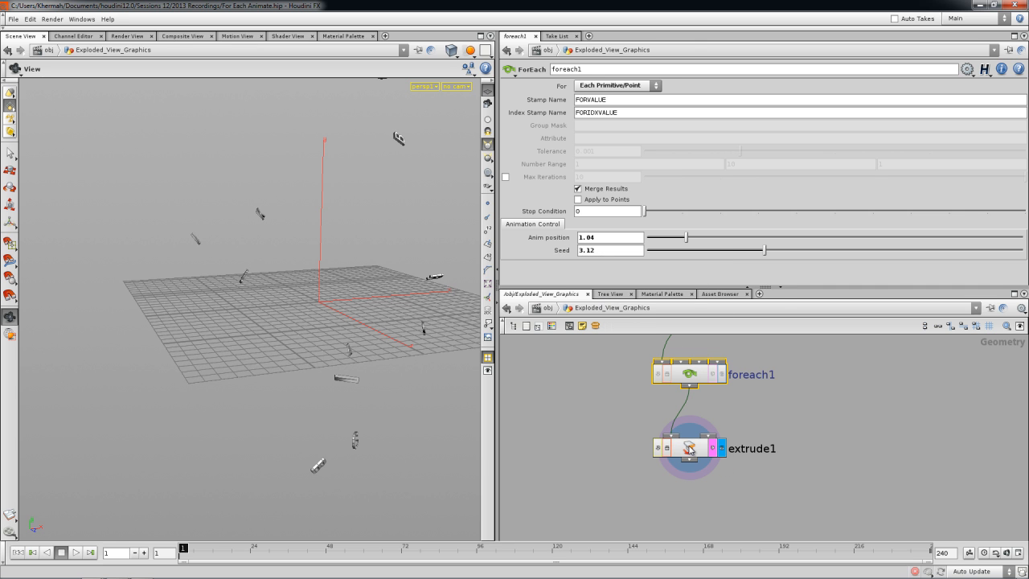
double_click(696, 387)
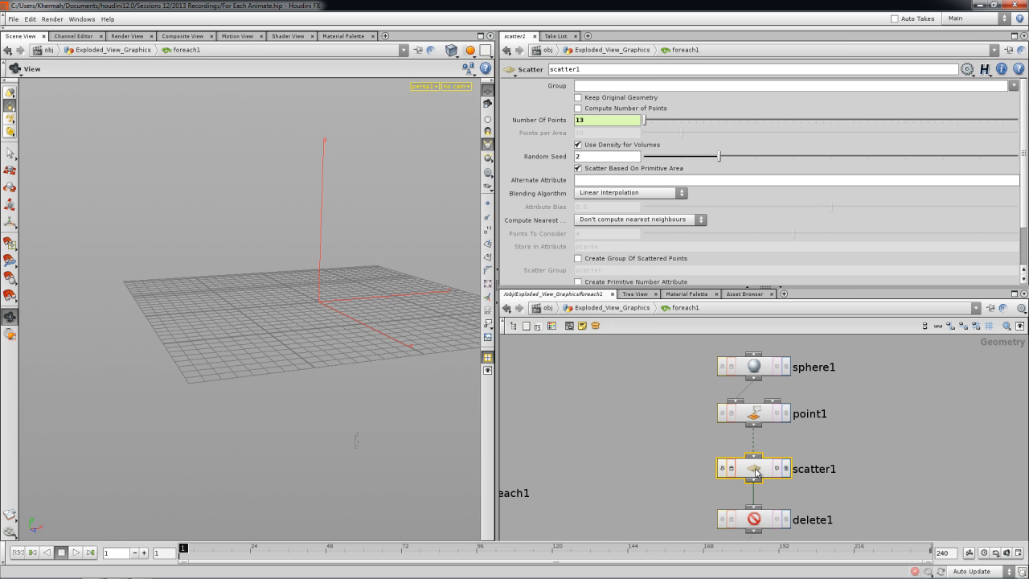
right_click(585, 157)
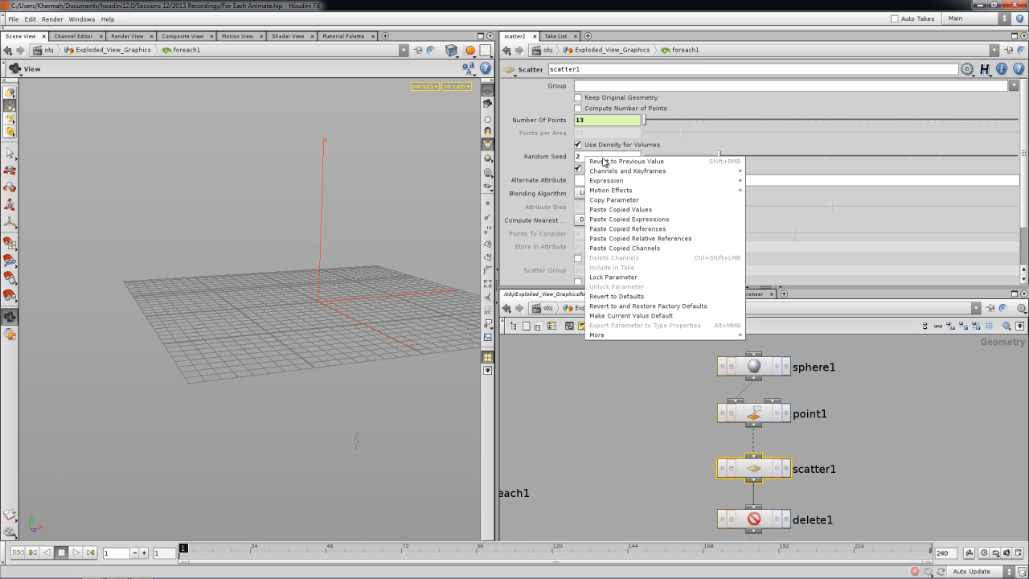
left_click(693, 239)
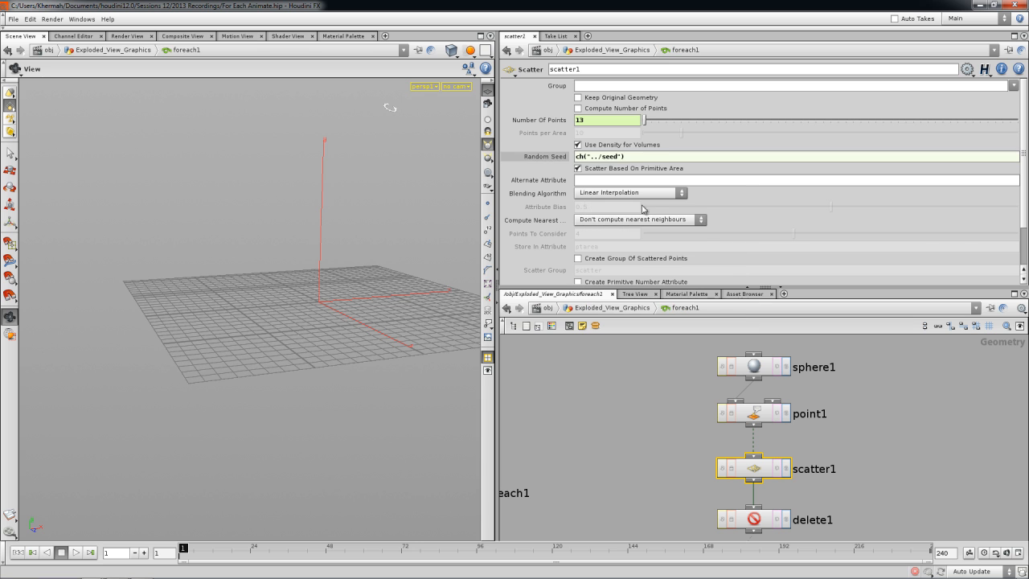
Test the seed link by trying scatter1's Random Seed and varying Seed on foreach1
key("ctrl+z")
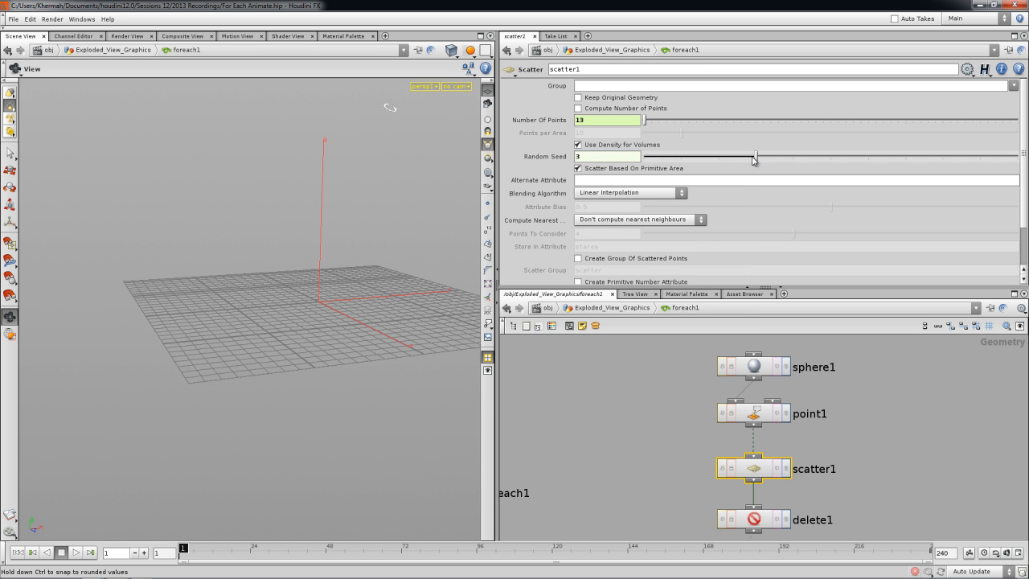
left_click_drag(860, 157, 755, 157)
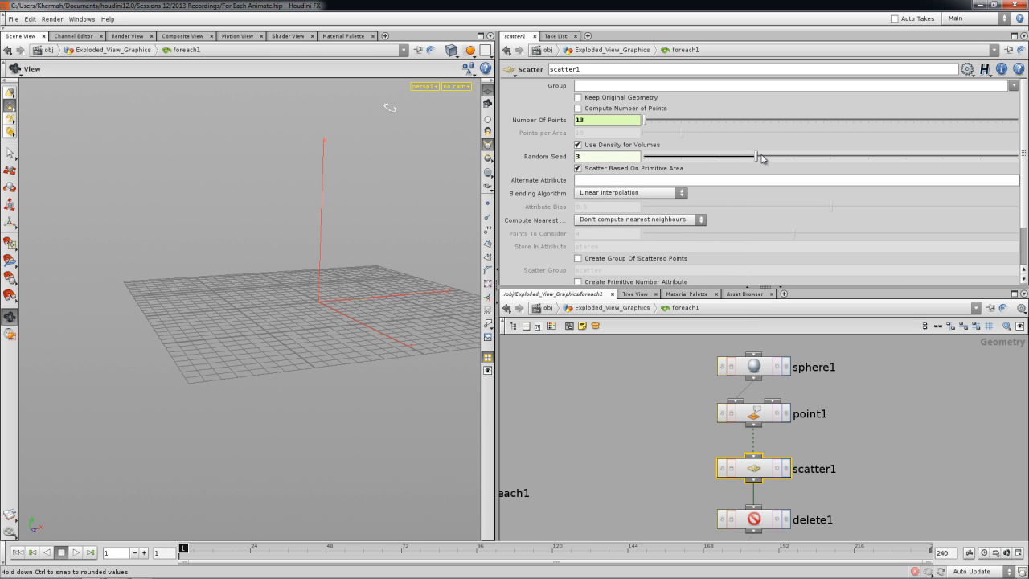
left_click(632, 312)
left_click_drag(729, 255, 667, 255)
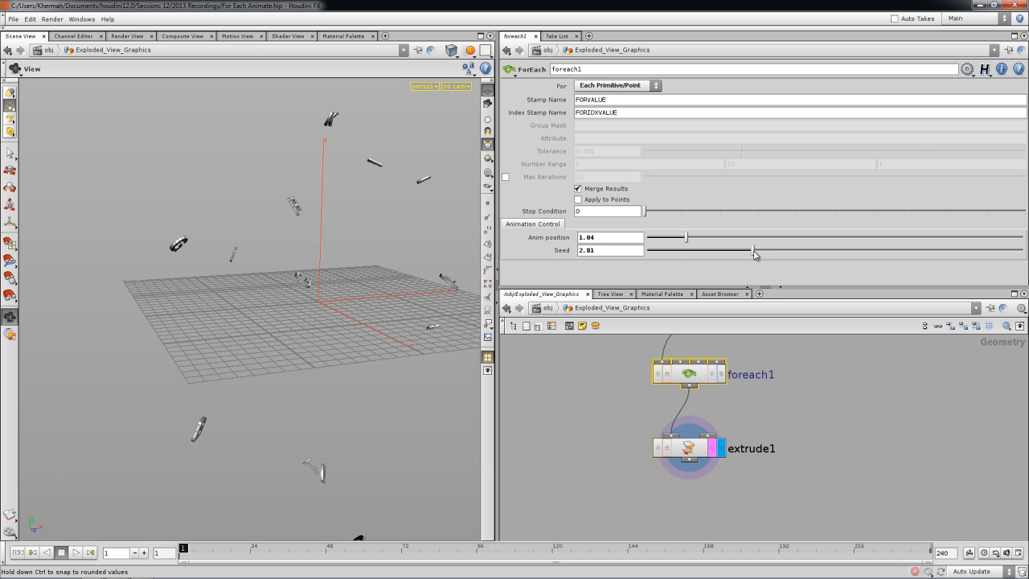
Inside foreach1, change scatter1's Random Seed expression to ceil(ch("../seed")) so the linked seed is rounded up
double_click(695, 372)
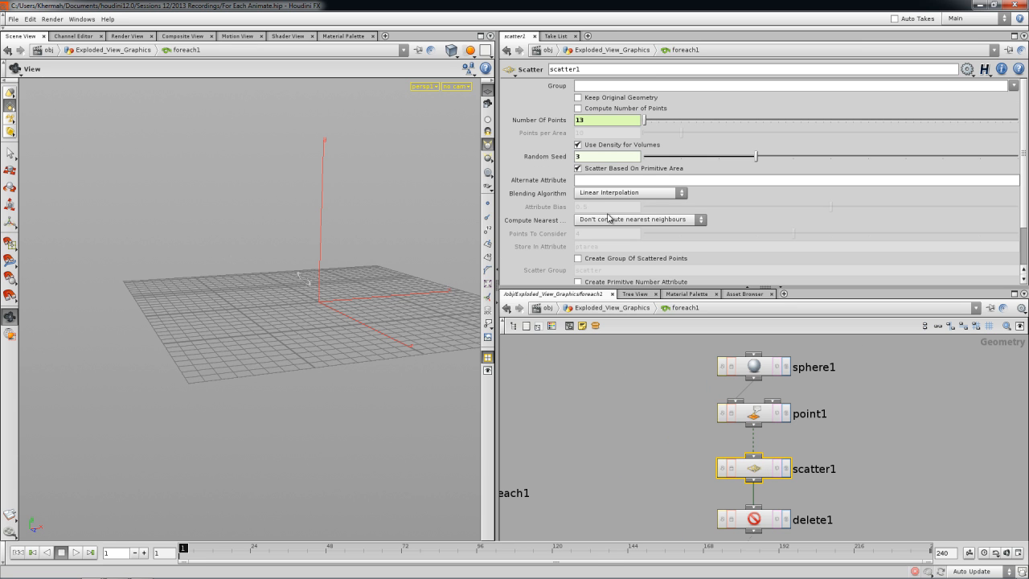
left_click(556, 158)
left_click(576, 158)
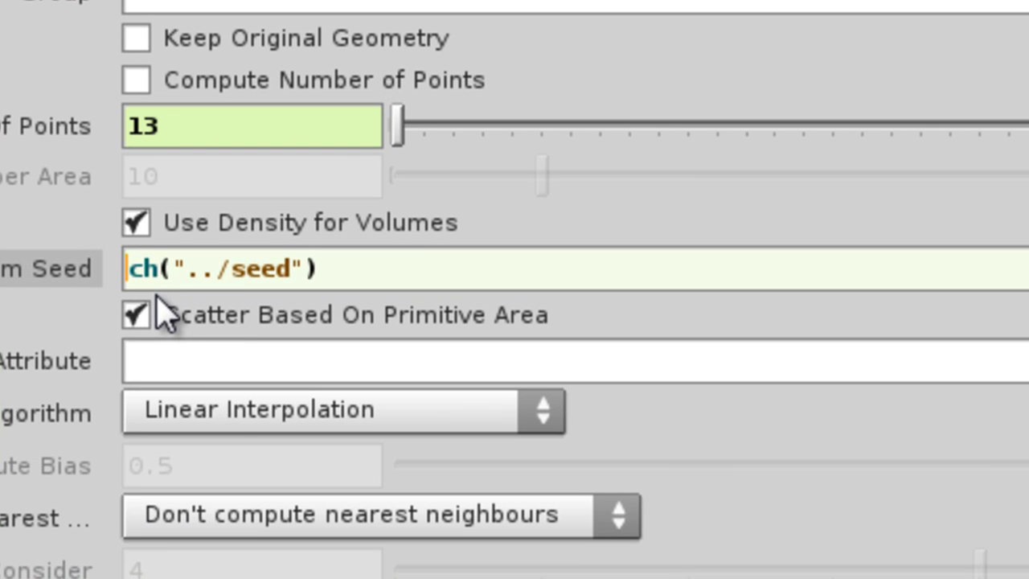
type("rand")
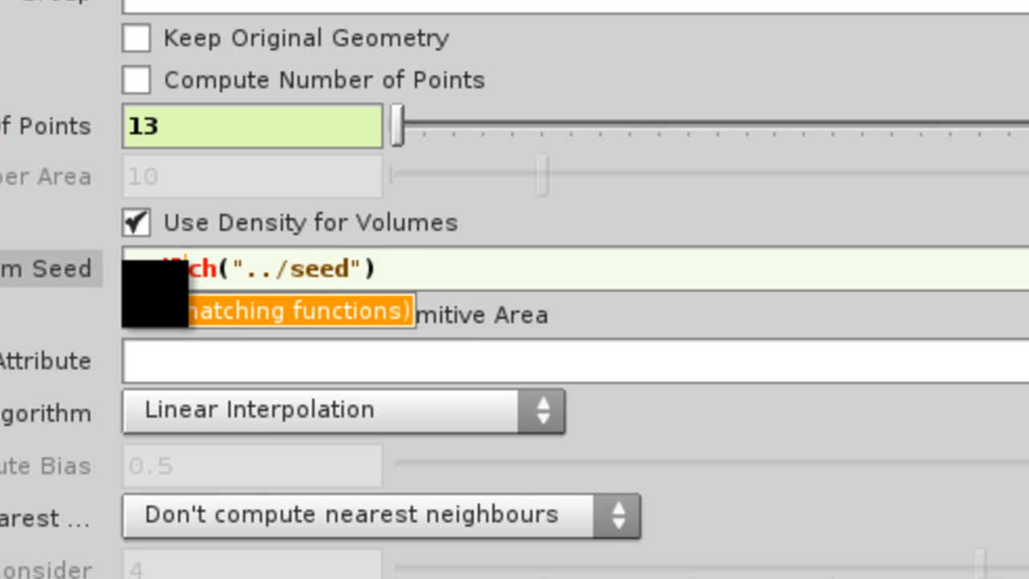
type("(")
left_click(430, 262)
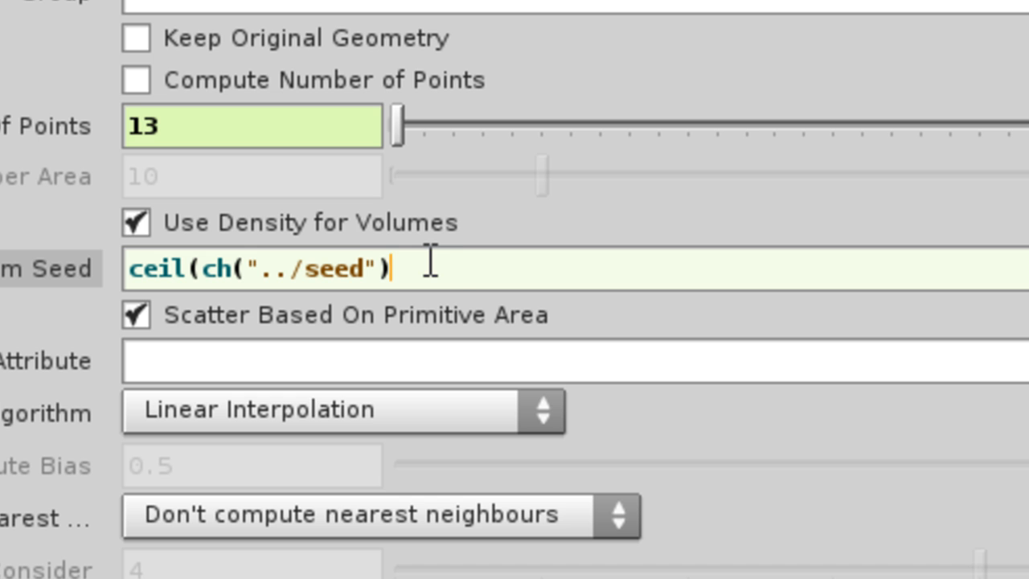
type(")")
key("Return")
left_click(40, 274)
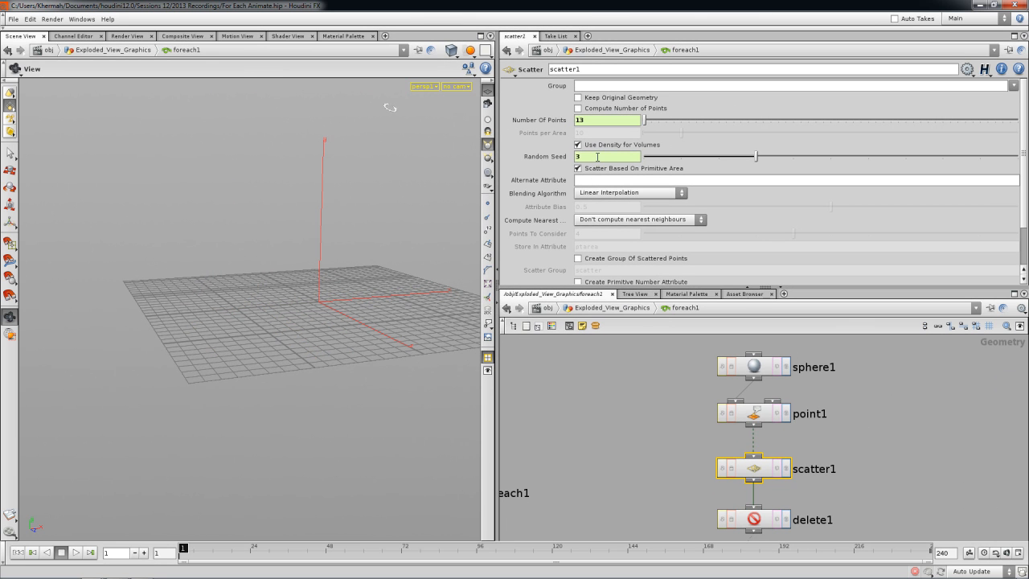
Return to Exploded_View_Graphics and read the Textport's exhelp entries for the ceil and floor functions
left_click(612, 308)
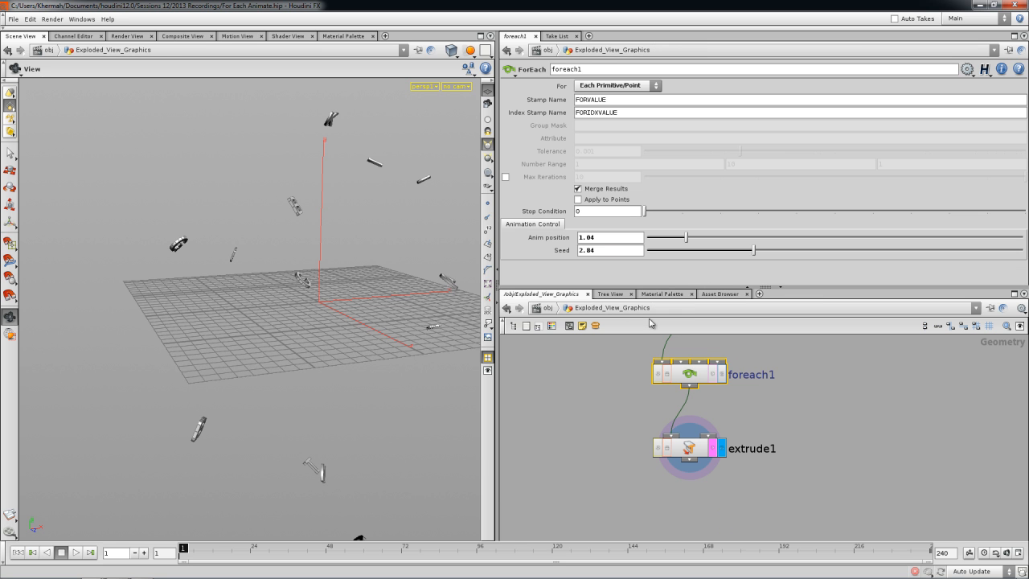
left_click(607, 381)
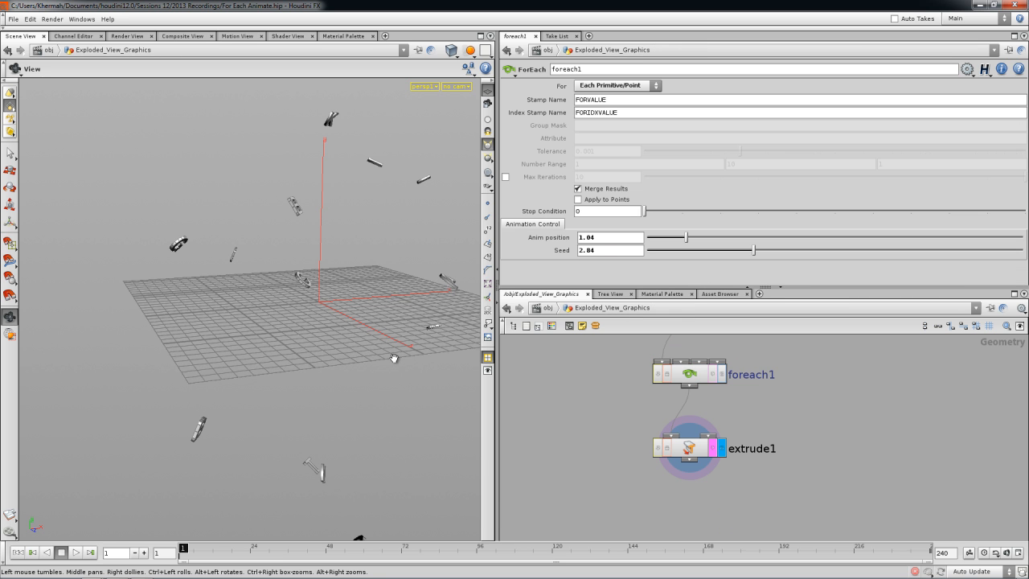
key("ctrl+y")
key("alt+shift+t")
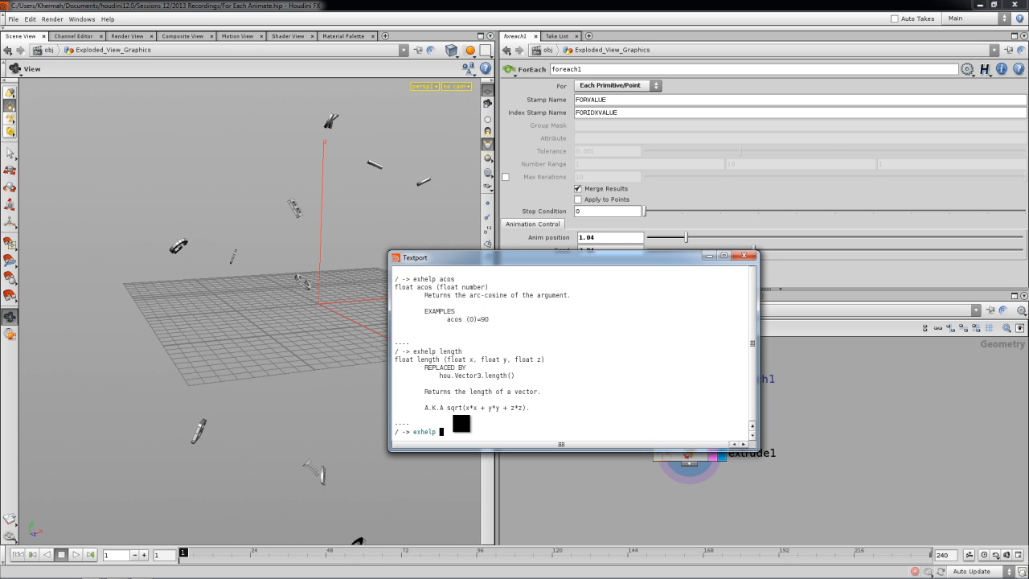
type("exhelp ceil")
key("Return")
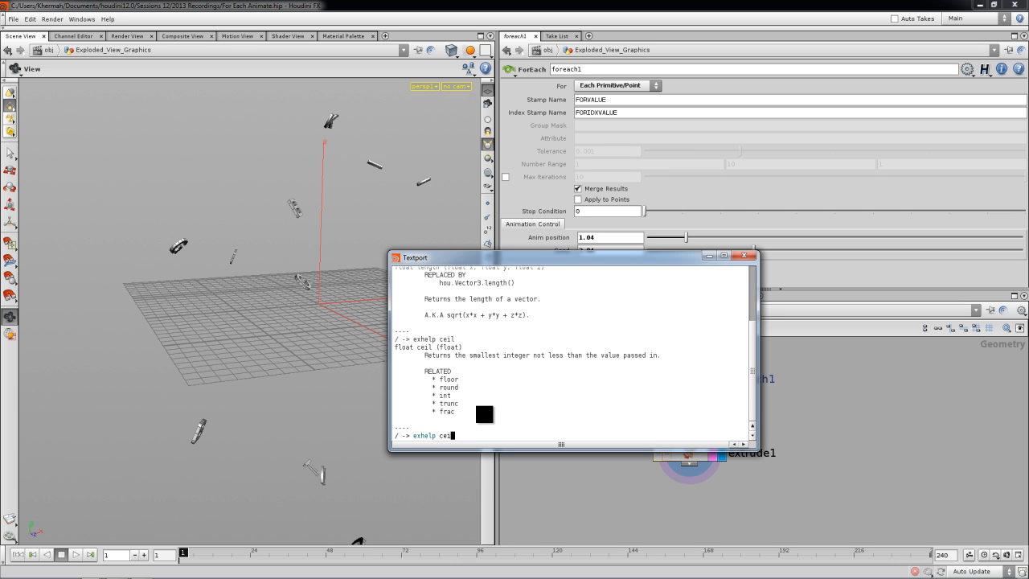
type("exhelp floor")
key("Return")
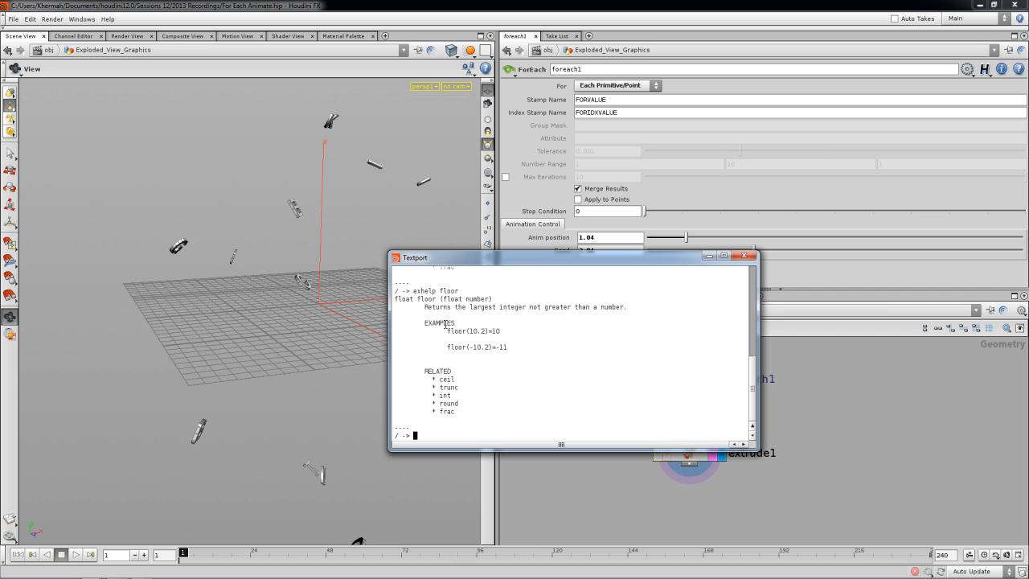
left_click_drag(452, 379, 477, 419)
left_click(744, 256)
Set foreach1's Seed to 7.35 and its Anim position to 0
left_click_drag(756, 250, 924, 266)
left_click_drag(362, 265, 287, 289)
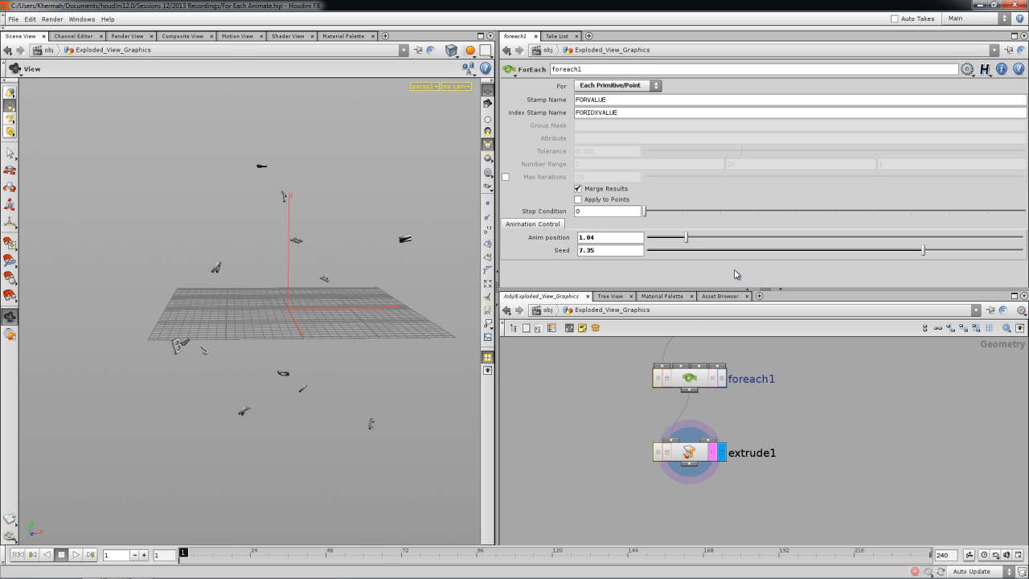
left_click_drag(689, 238, 648, 239)
mouse_move(386, 320)
left_mouse_down()
mouse_move(365, 312)
mouse_move(389, 315)
left_mouse_up()
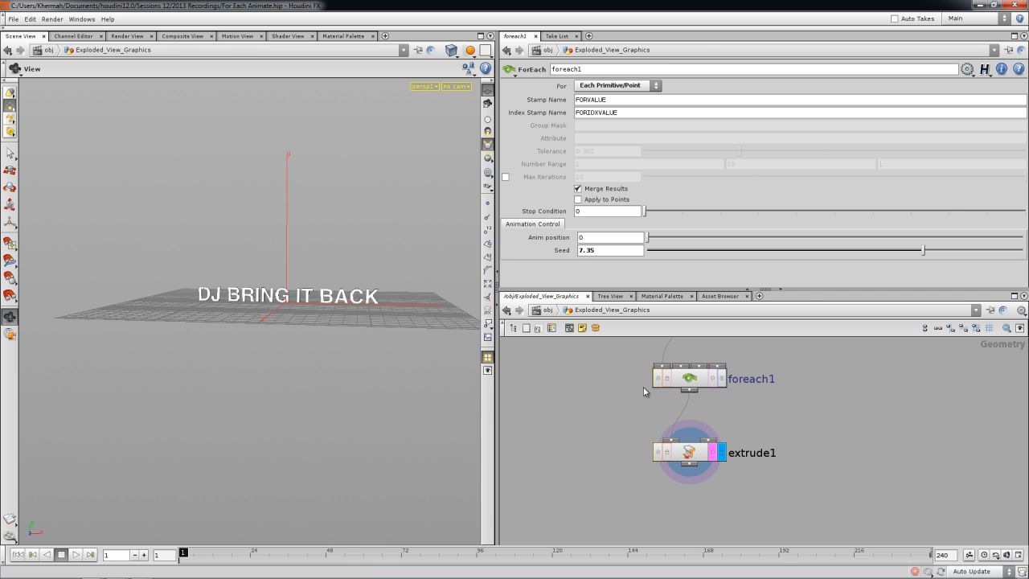
Inside foreach1, select sphere1 and show it as a template in the viewport
double_click(697, 379)
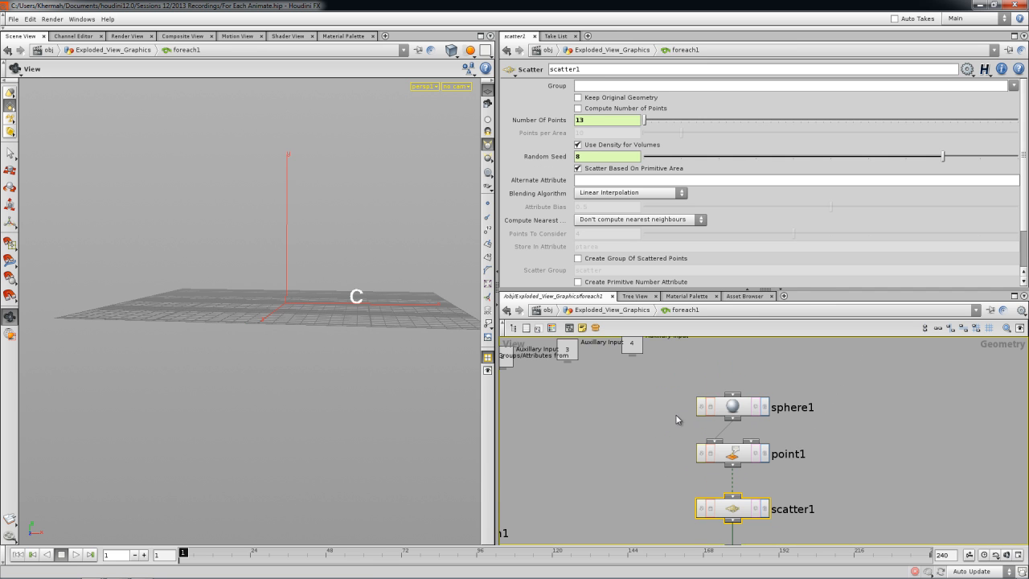
left_click(738, 400)
left_click_drag(395, 314, 326, 375)
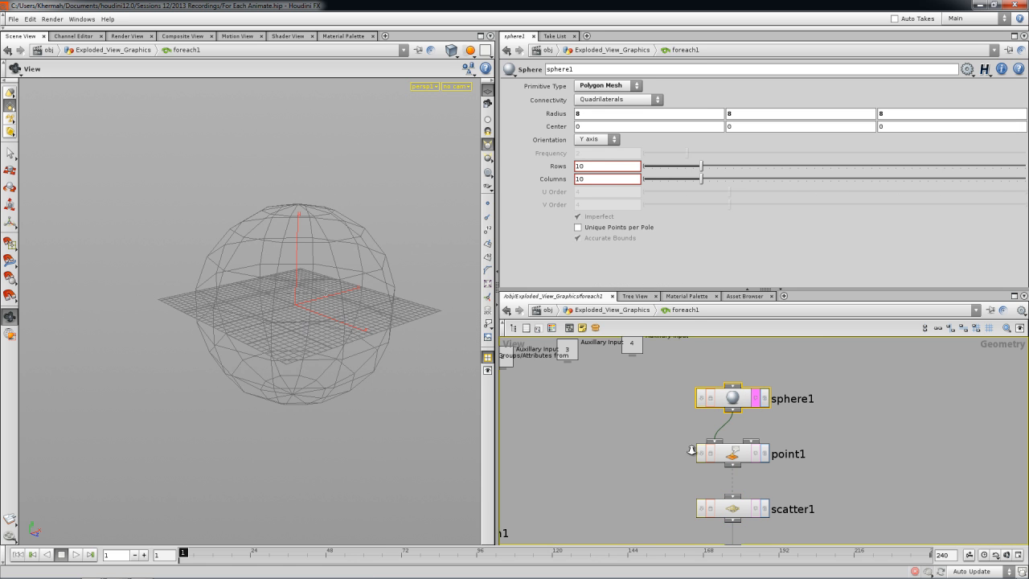
right_click_drag(690, 449, 665, 485)
middle_click_drag(665, 485, 674, 445)
Tidy the foreach1 network by moving auxiliary input 2 between the two node chains and offsetting delete1 below scatter1
right_click_drag(672, 422, 704, 427)
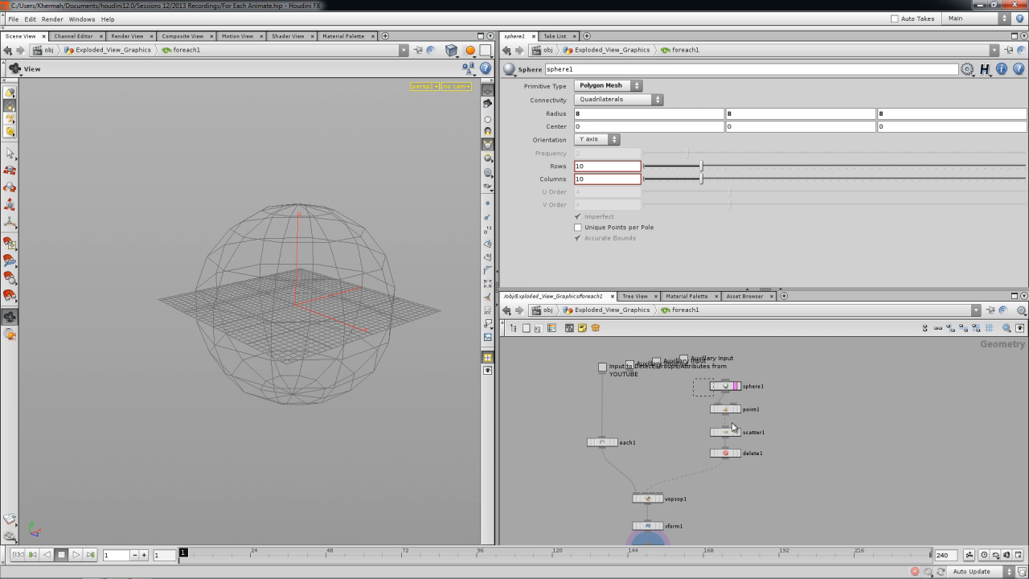
left_click_drag(733, 427, 744, 453)
left_click(672, 433)
scroll(695, 434, "up", 1)
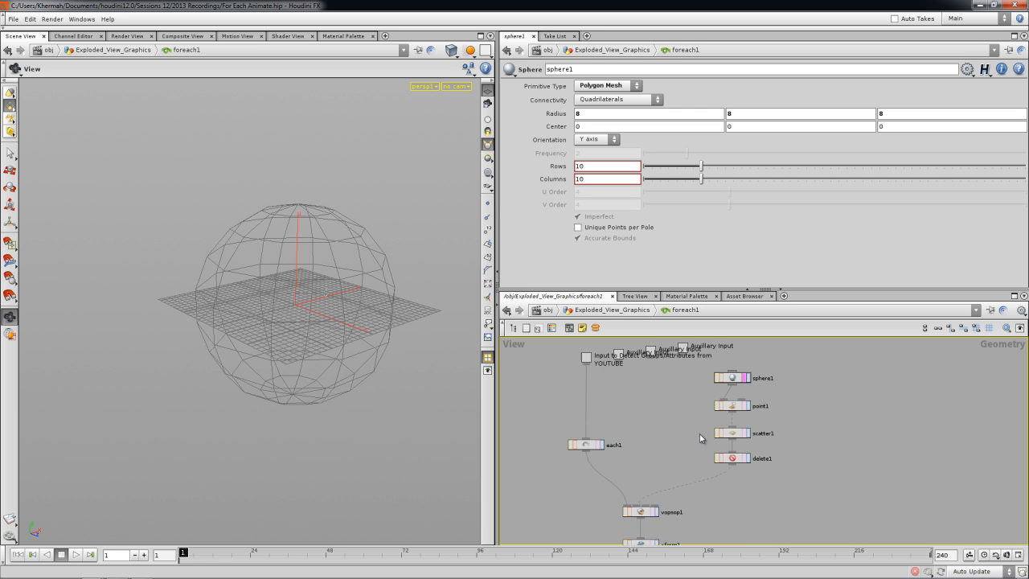
left_click(735, 460)
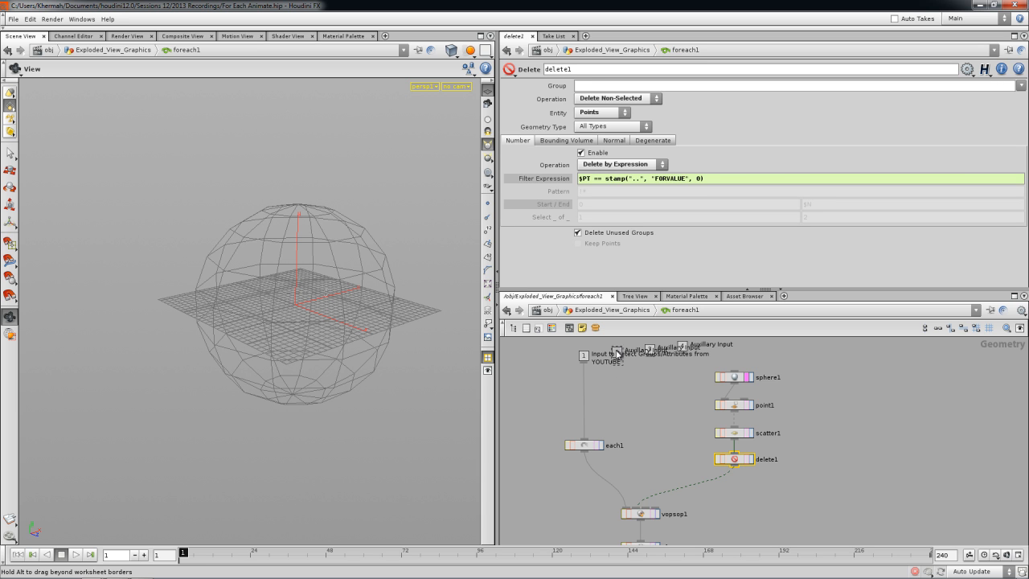
left_click(661, 387)
scroll(664, 390, "up", 2)
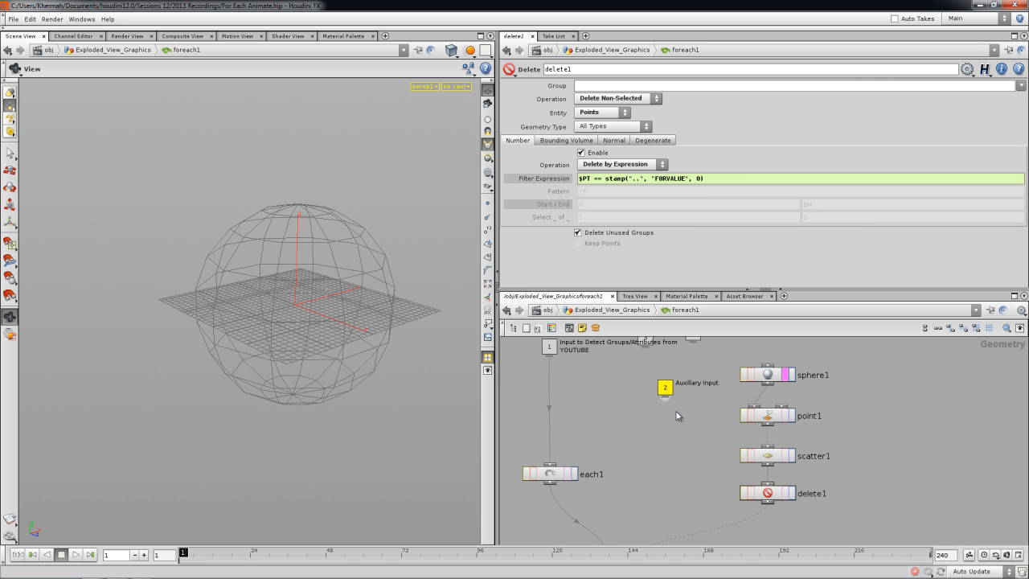
left_click_drag(725, 503, 725, 504)
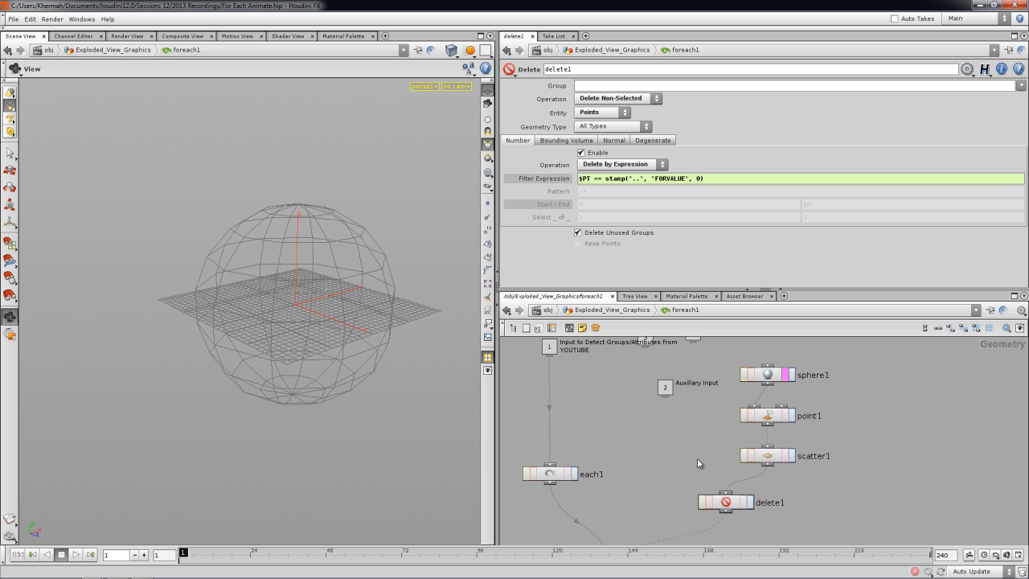
Move sphere1 along Z to a center of 27.4955 and reduce its radius to 1.1 on all axes
left_click(766, 378)
left_click_drag(402, 378, 426, 320)
key("Return")
right_click_drag(356, 306, 340, 343)
middle_click_drag(341, 344, 287, 343)
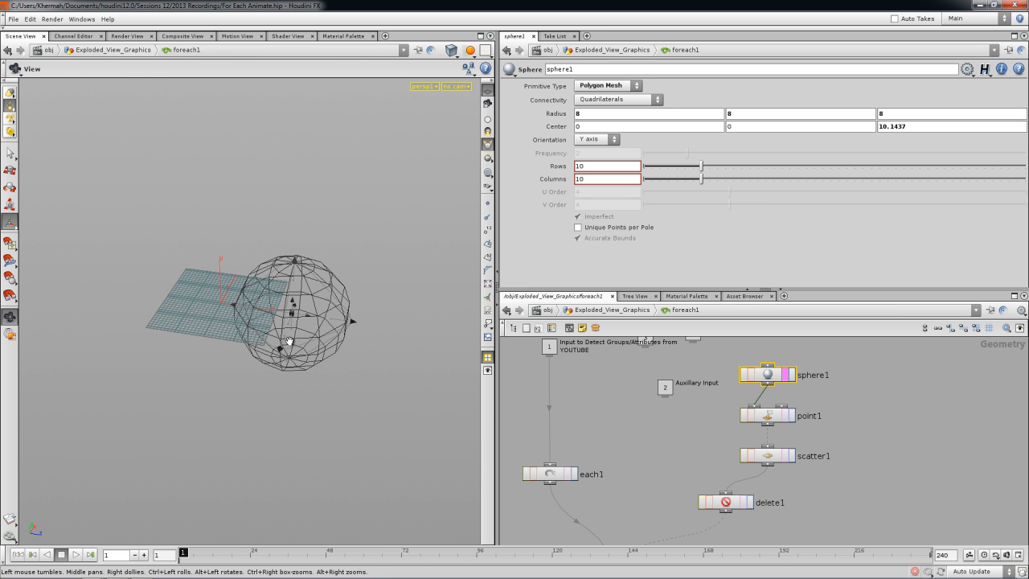
left_click_drag(318, 322, 453, 334)
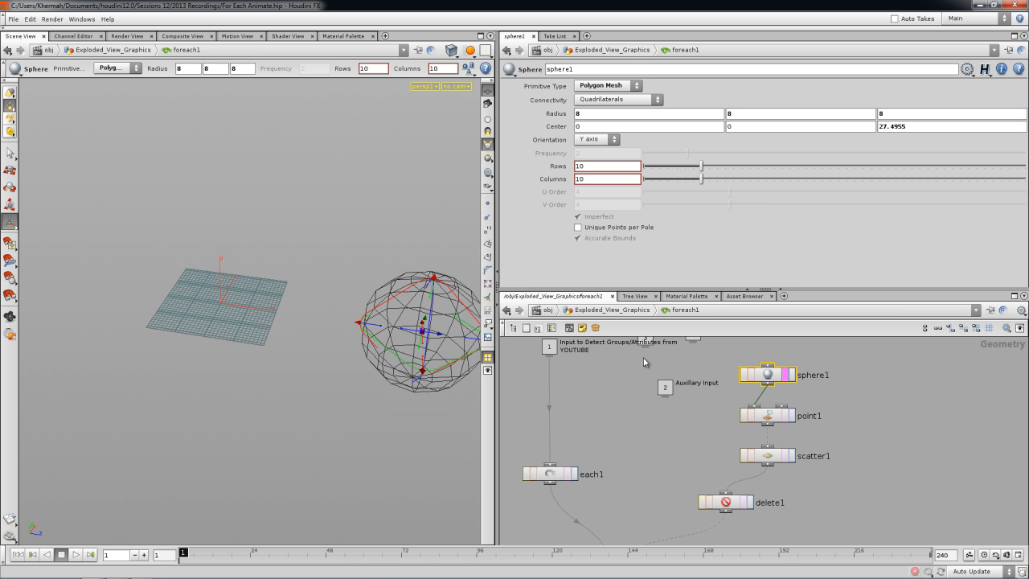
middle_click_drag(560, 119, 417, 122)
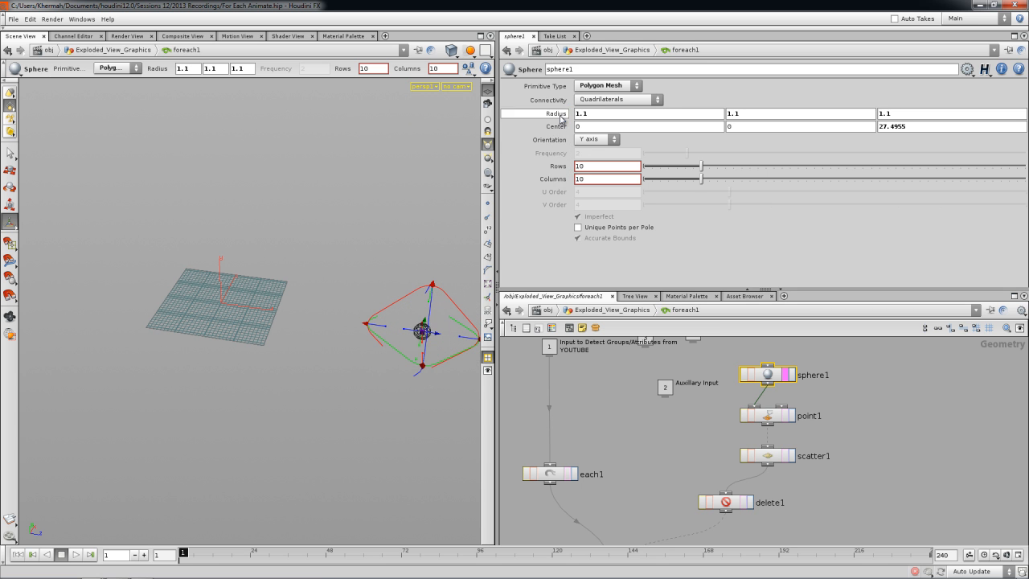
left_click_drag(368, 240, 537, 313, "alt")
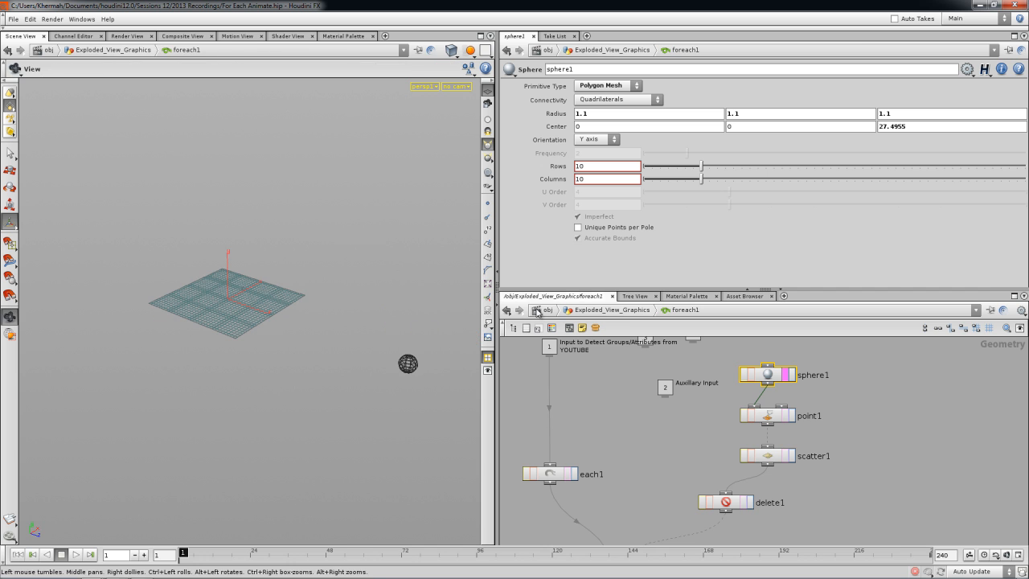
Return to Exploded_View_Graphics and test the letters' motion toward the moved sphere by varying foreach1's Anim position
left_click(618, 314)
left_click_drag(367, 338, 436, 331, "alt")
mouse_move(653, 244)
left_mouse_down()
mouse_move(692, 244)
mouse_move(661, 239)
left_mouse_up()
mouse_move(647, 246)
left_mouse_down()
mouse_move(689, 245)
mouse_move(627, 247)
mouse_move(702, 242)
mouse_move(657, 240)
left_mouse_up()
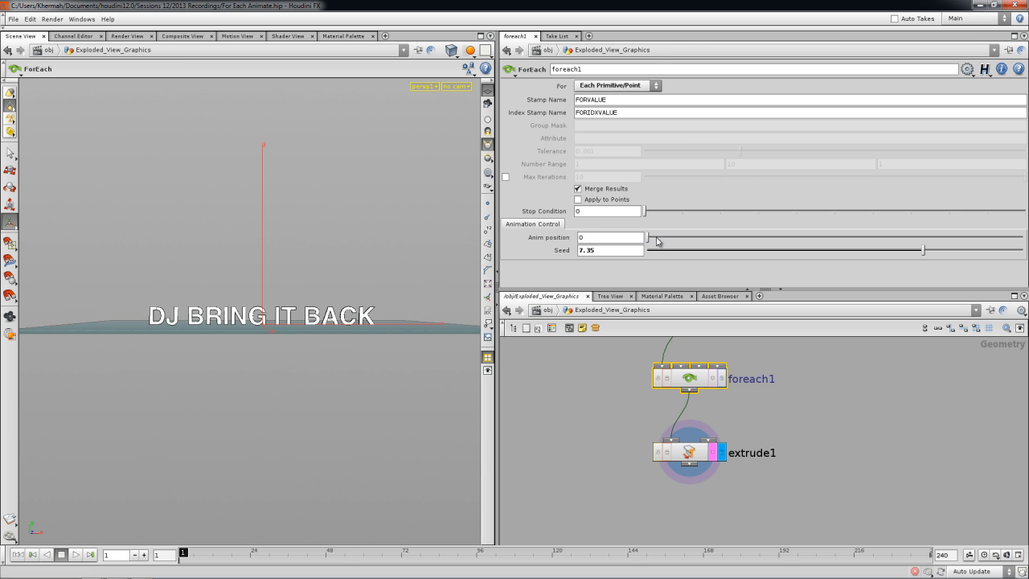
Inside foreach1, add a Clip node branching from point1's output
double_click(706, 377)
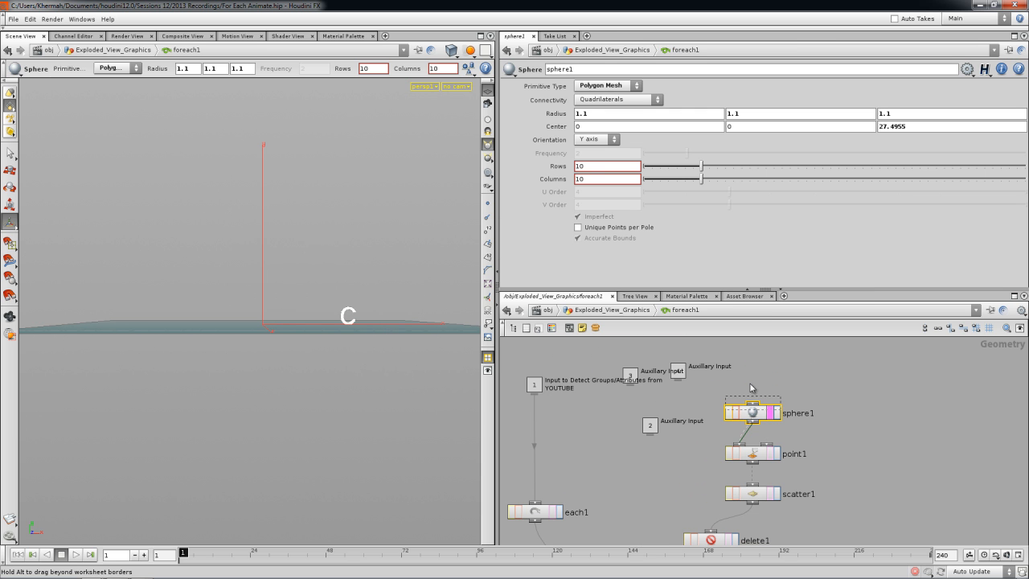
middle_click_drag(704, 456, 707, 433)
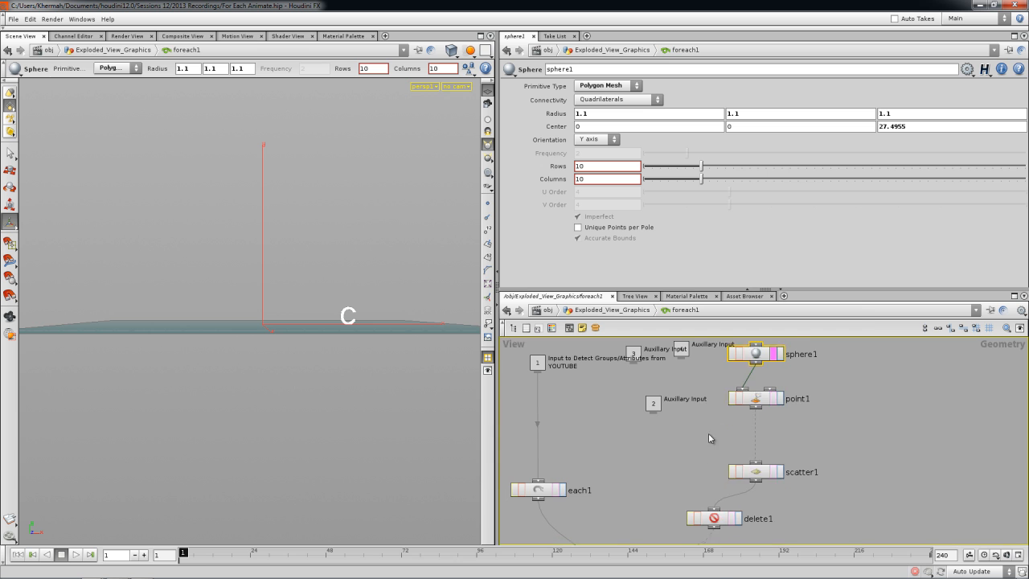
key("Tab")
left_click(791, 293)
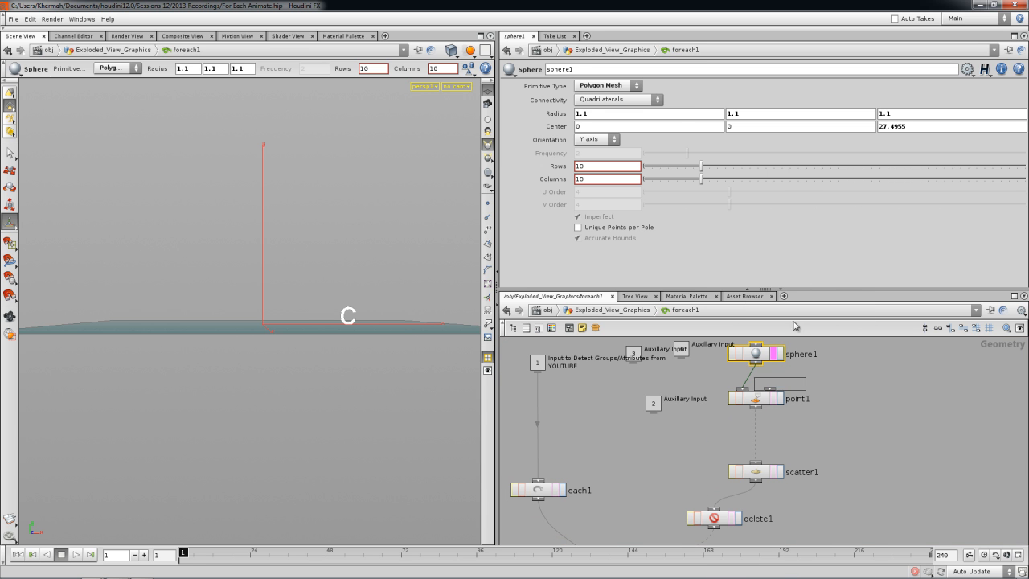
left_click(815, 434)
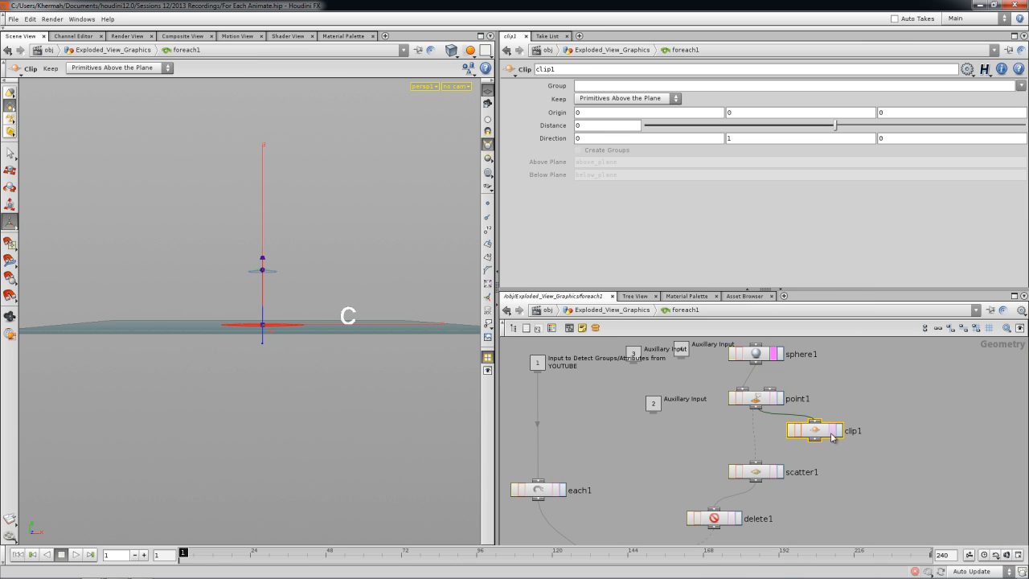
Display clip1 and examine its clipped sphere from several angles
mouse_move(344, 349)
left_mouse_down("alt")
mouse_move(353, 381)
mouse_move(340, 348)
left_mouse_up("alt")
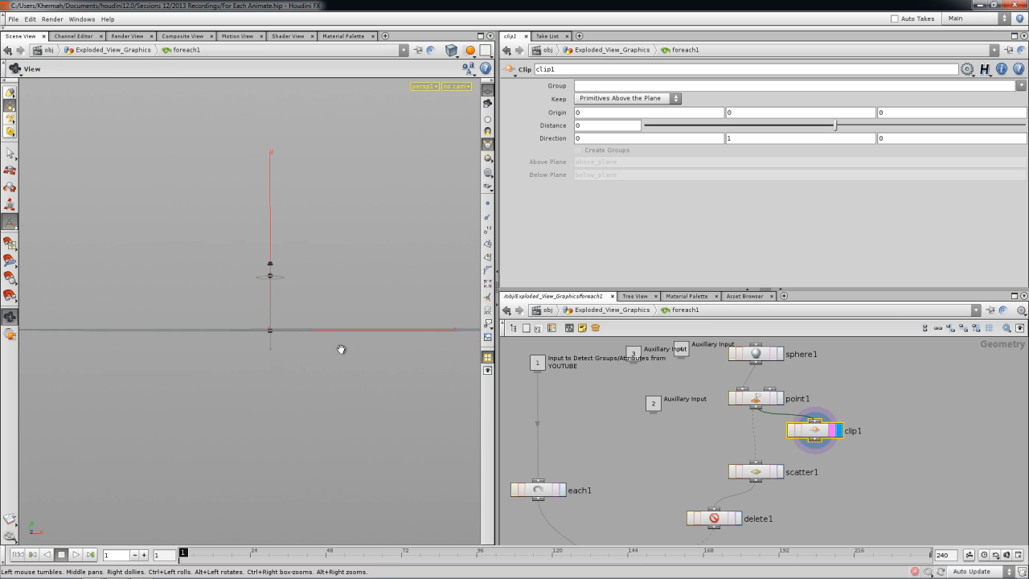
middle_click_drag(340, 349, 349, 366, "alt")
middle_click_drag(764, 406, 760, 438)
left_click_drag(768, 420, 767, 410)
key("Escape")
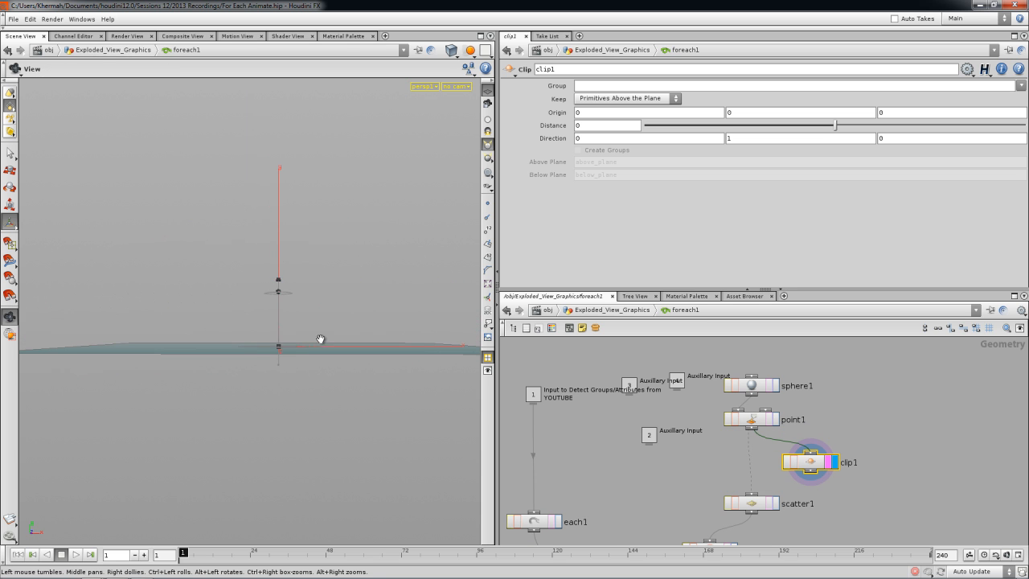
left_click_drag(289, 361, 313, 346)
right_click_drag(313, 345, 273, 351, "alt")
left_click_drag(273, 350, 285, 374, "alt")
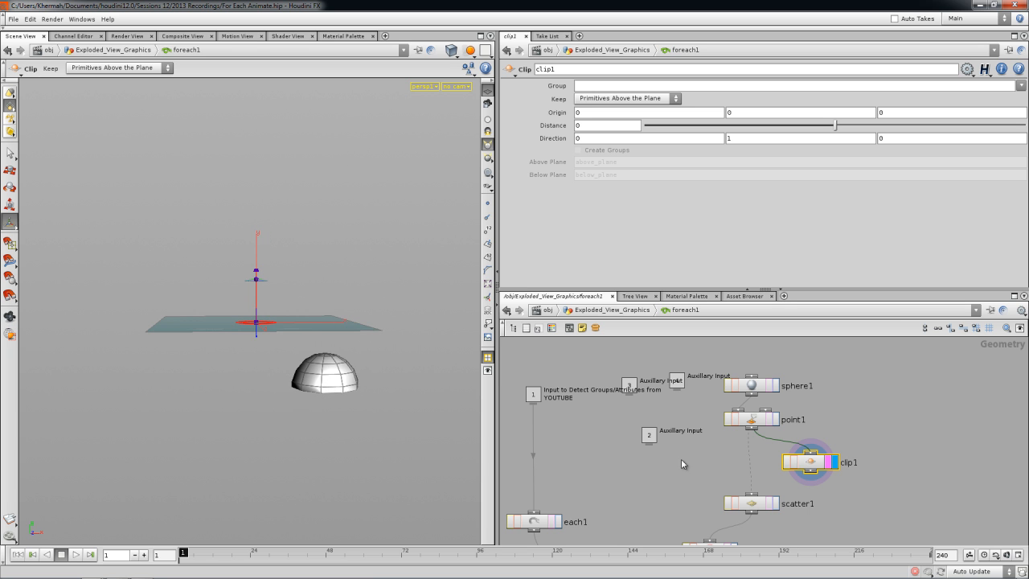
Select attribute1 below xform1 and make it foreach1's displayed output again
middle_click_drag(660, 483, 663, 459)
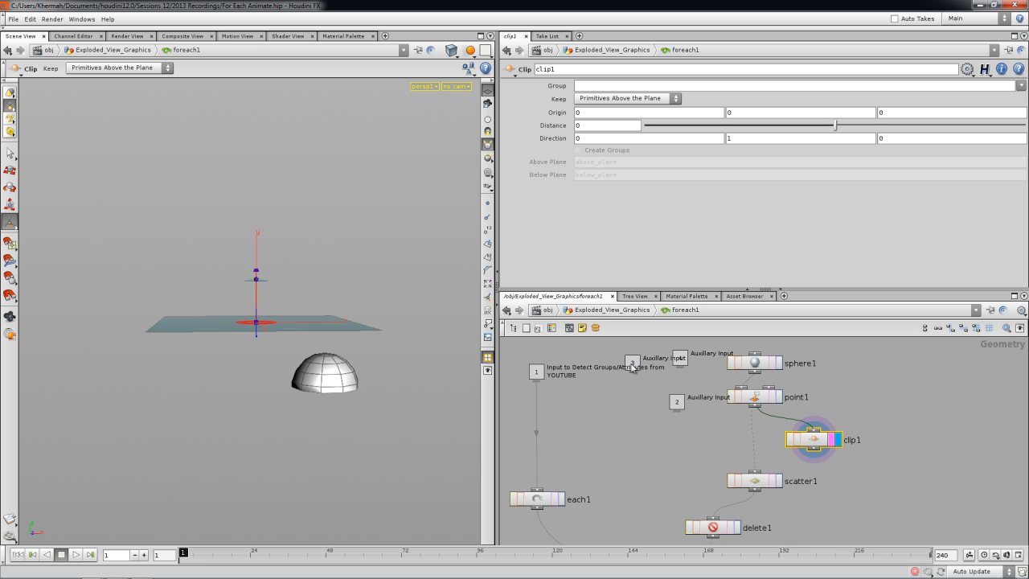
middle_click_drag(613, 408, 642, 426)
scroll(648, 441, "down", 2)
scroll(682, 457, "up", 1)
middle_click_drag(687, 492, 687, 426)
scroll(687, 426, "up", 2)
scroll(687, 426, "down", 4)
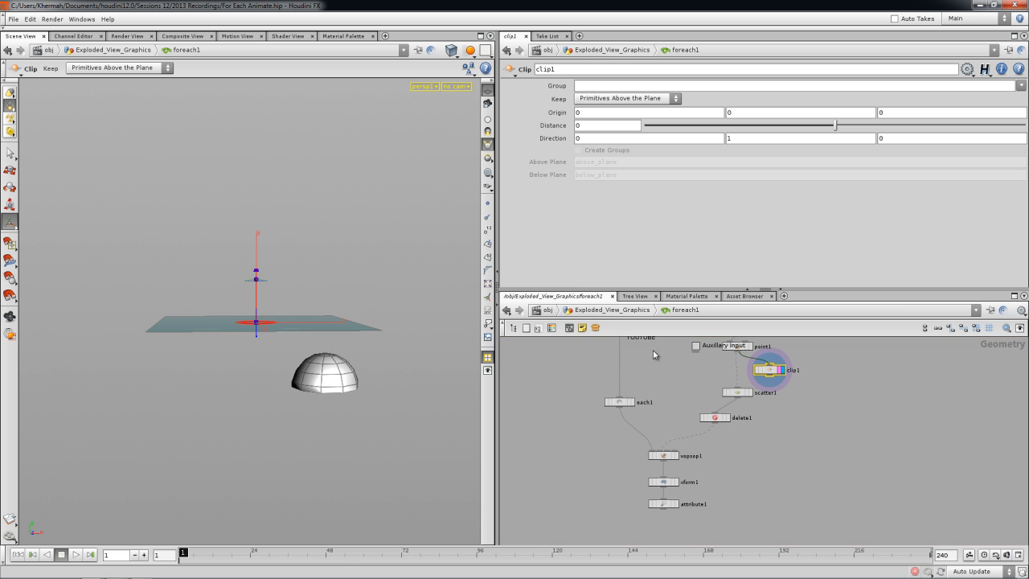
scroll(662, 428, "up", 4)
middle_click_drag(638, 449, 675, 397)
middle_click_drag(629, 490, 665, 403)
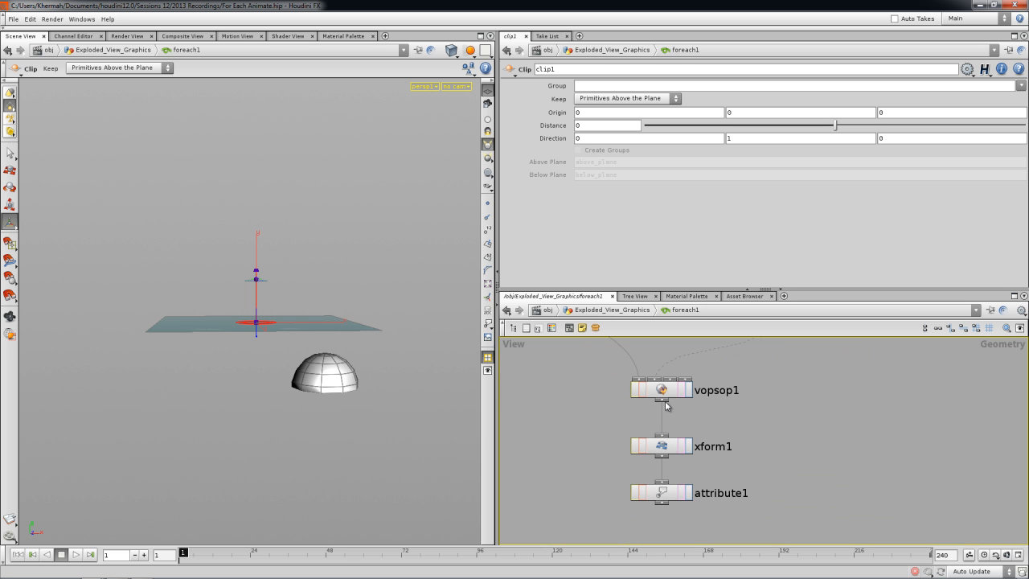
left_click(690, 497)
left_click(660, 492)
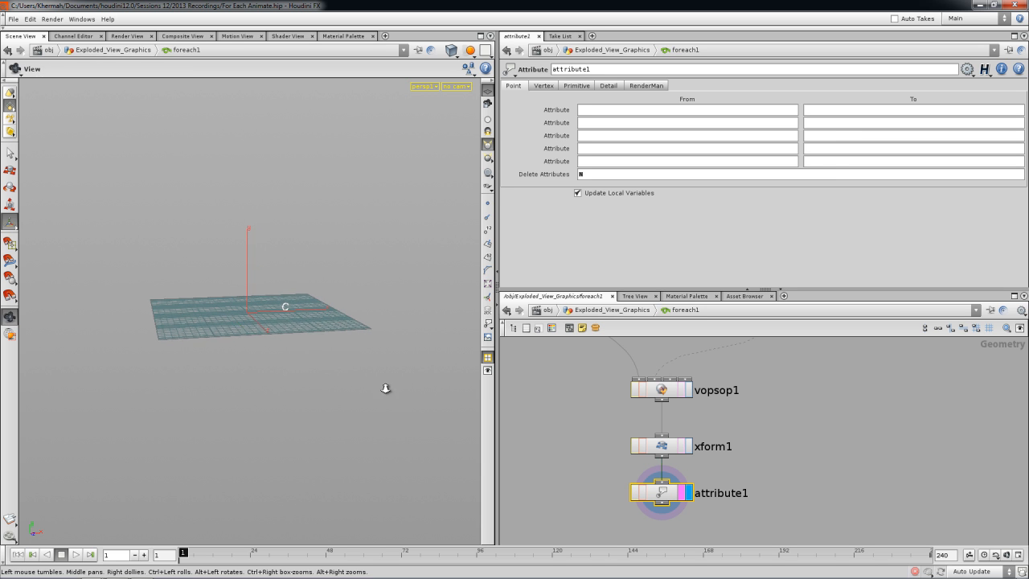
Return to Exploded_View_Graphics and raise foreach1's Anim position to 0.44 to examine how the letters scatter from the clipped sphere
left_click_drag(308, 361, 429, 442)
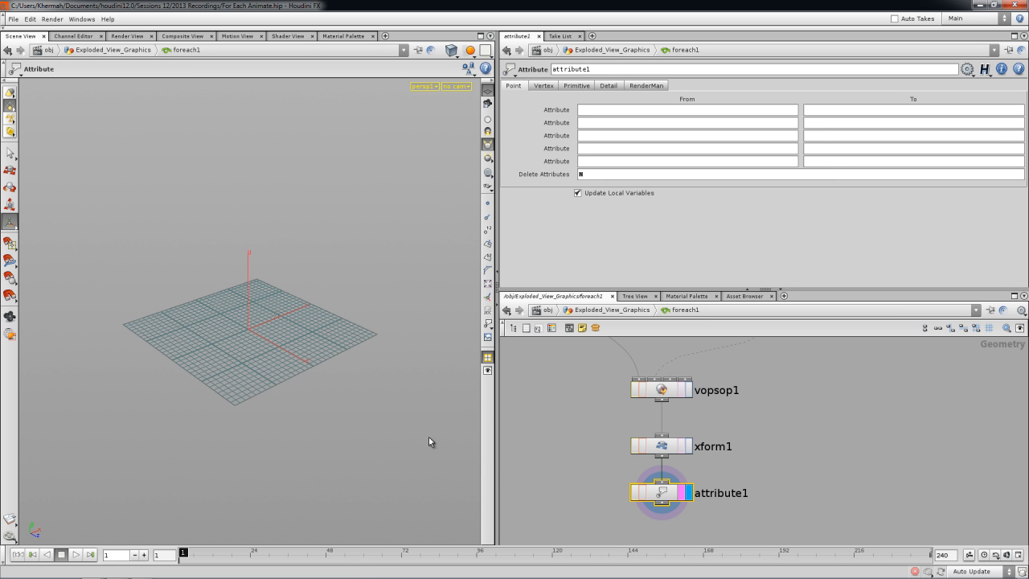
left_click_drag(379, 390, 361, 415)
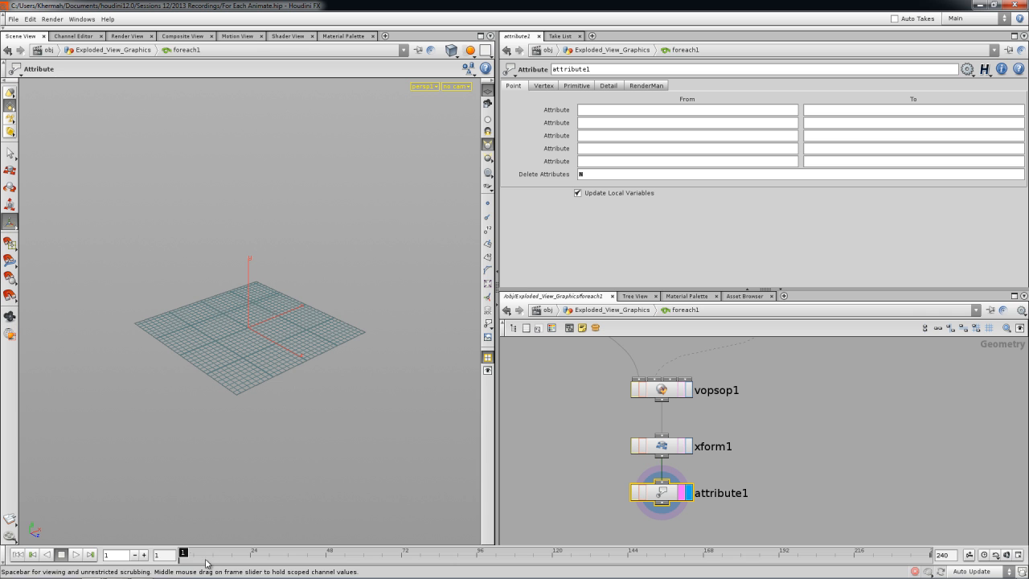
left_click(613, 310)
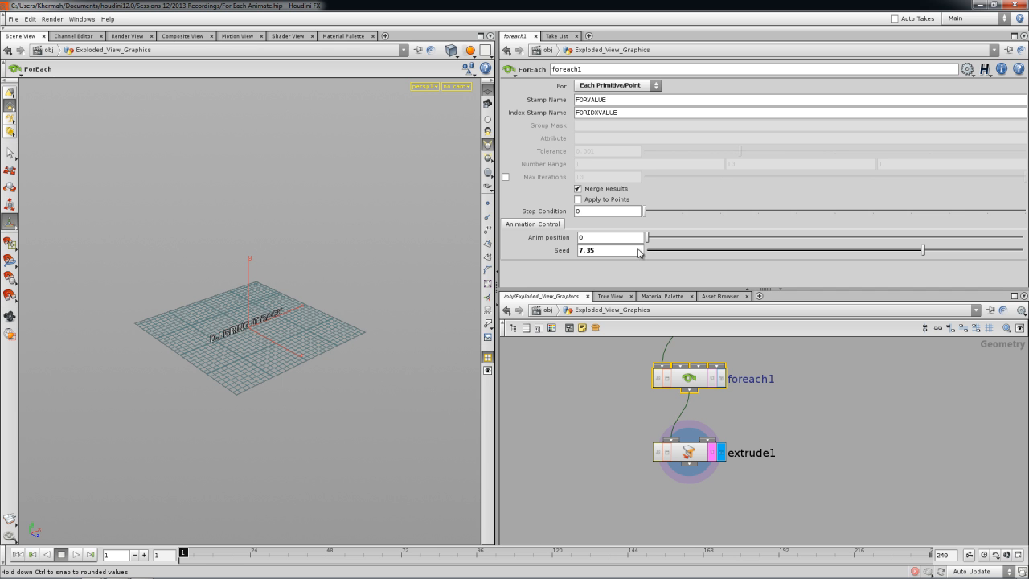
key("Escape")
left_click_drag(378, 326, 402, 308)
key("Return")
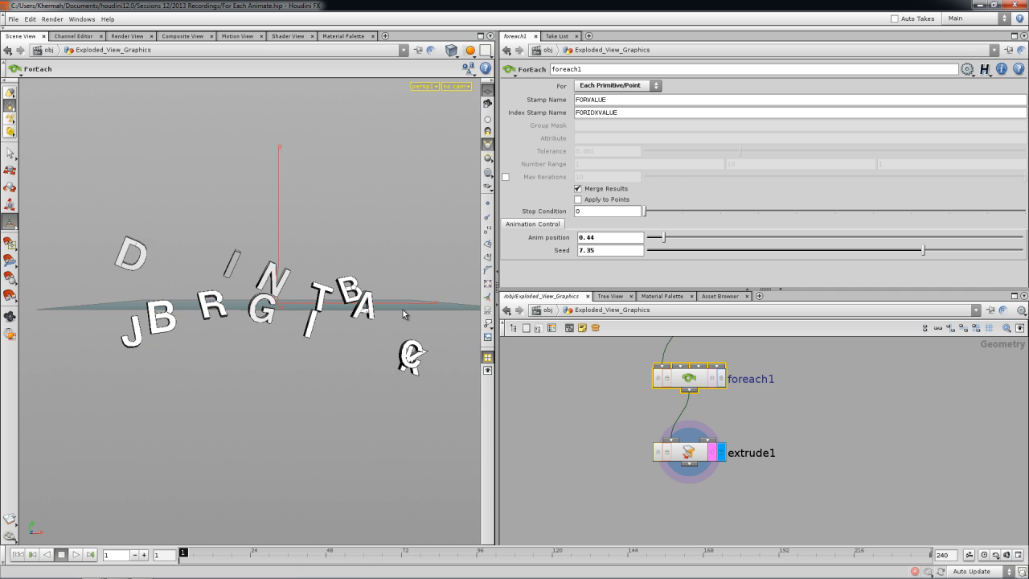
key("Escape")
left_click_drag(403, 310, 406, 354)
key("Return")
Set foreach1's Seed to 5.71 and Anim position to 0.5 to try a different letter scatter
left_click_drag(834, 260, 861, 257)
mouse_move(664, 237)
left_mouse_down()
mouse_move(709, 242)
mouse_move(666, 240)
left_mouse_up()
left_click_drag(391, 314, 389, 303, "alt")
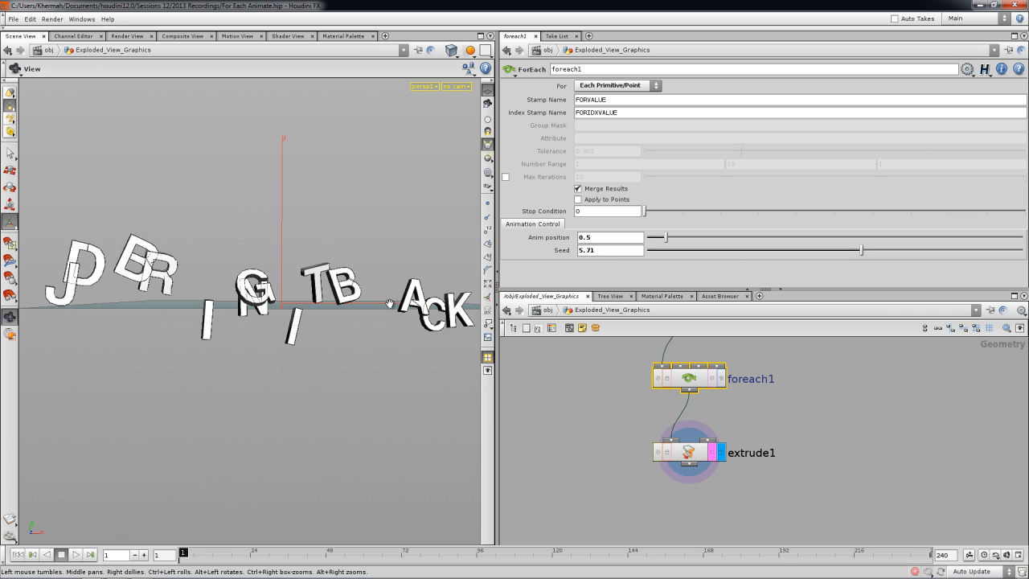
Reset foreach1's Anim position to 0 to bring the letters back to their original text layout
left_click_drag(676, 238, 639, 248)
middle_click_drag(624, 338, 619, 431)
middle_click_drag(671, 350, 667, 433)
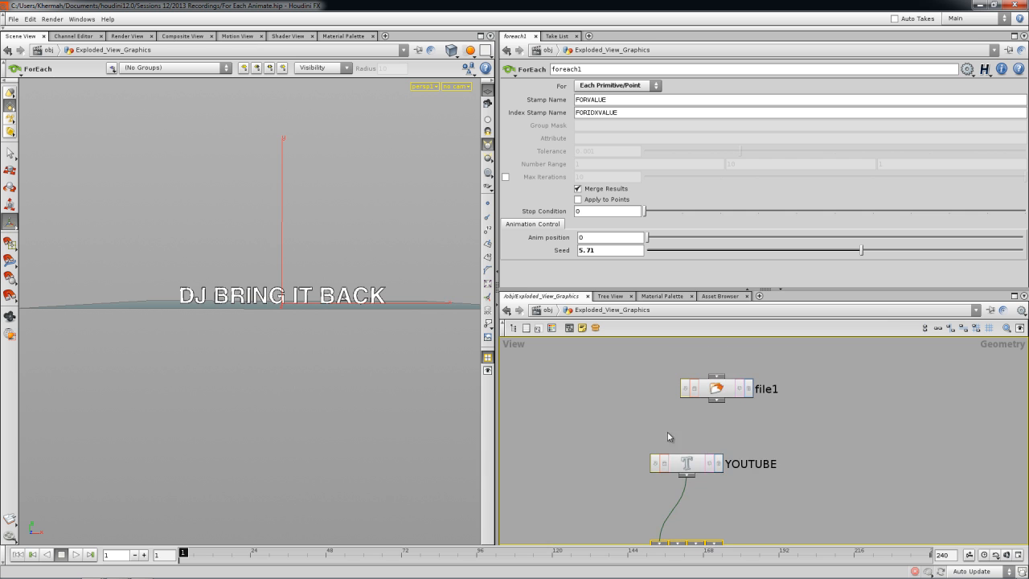